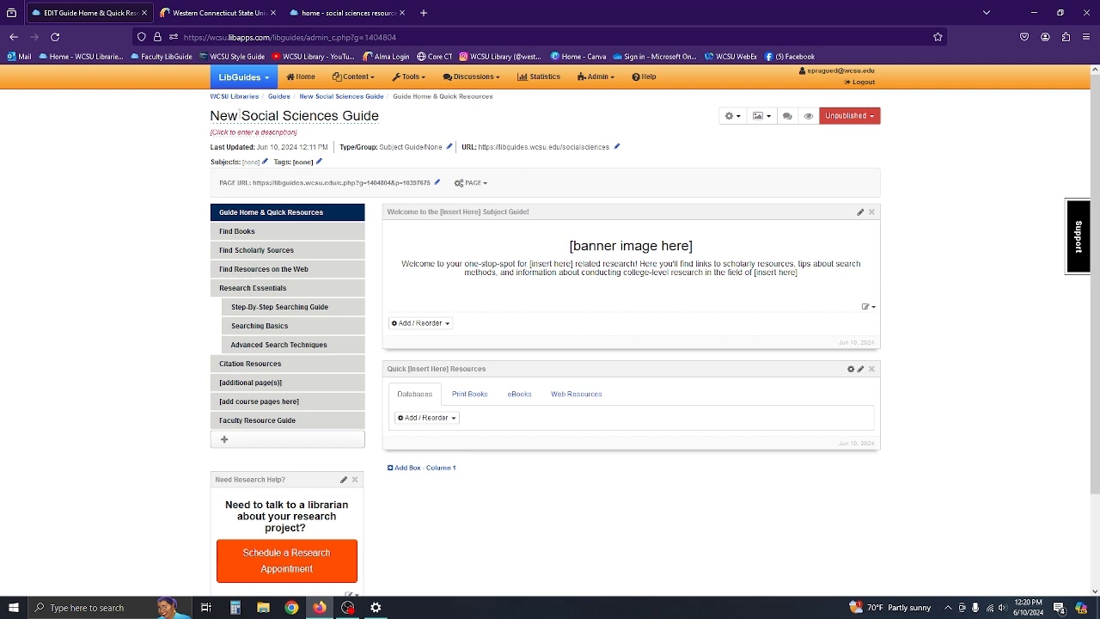
pyautogui.click(354, 77)
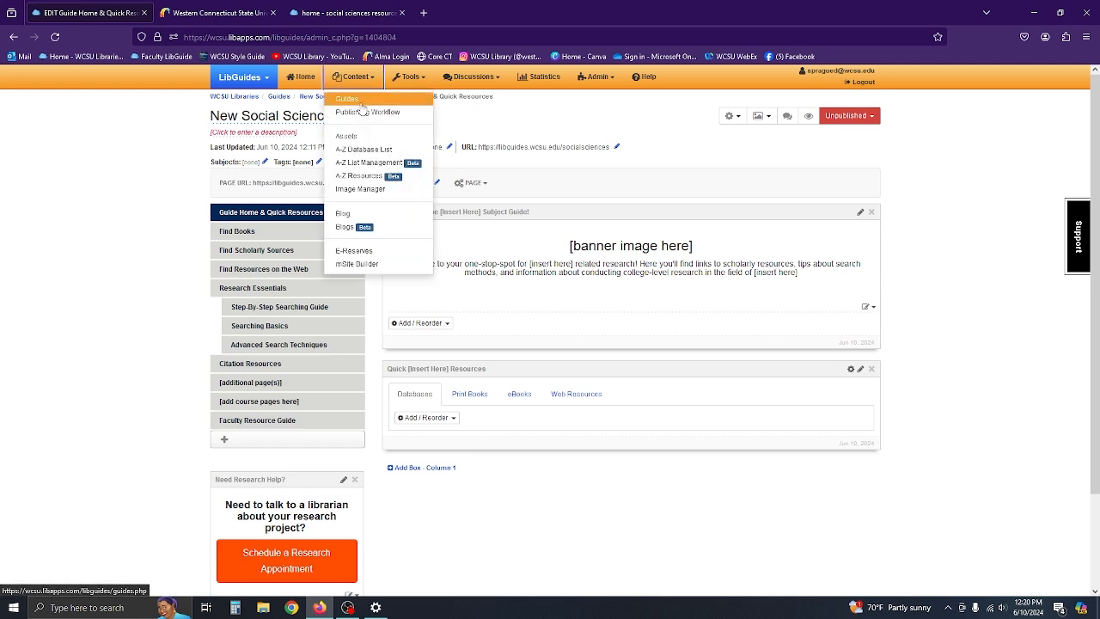
pyautogui.click(181, 127)
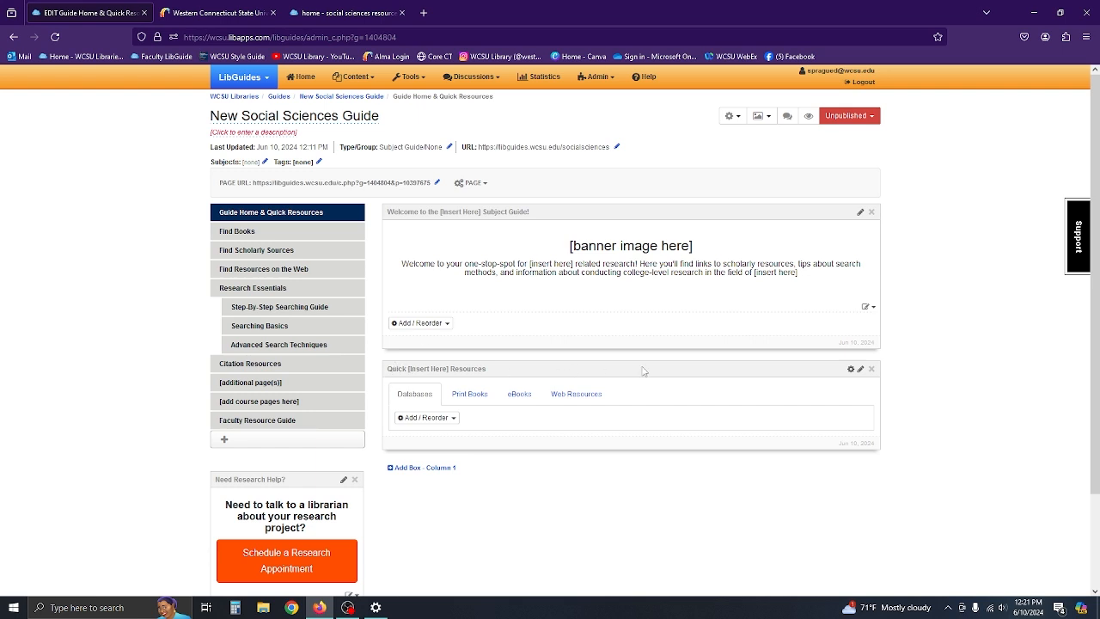
# Step: Rename the "Quick [Insert Here] Resources" box to "Quick Social Sciences Resources" and save it
pyautogui.click(861, 369)
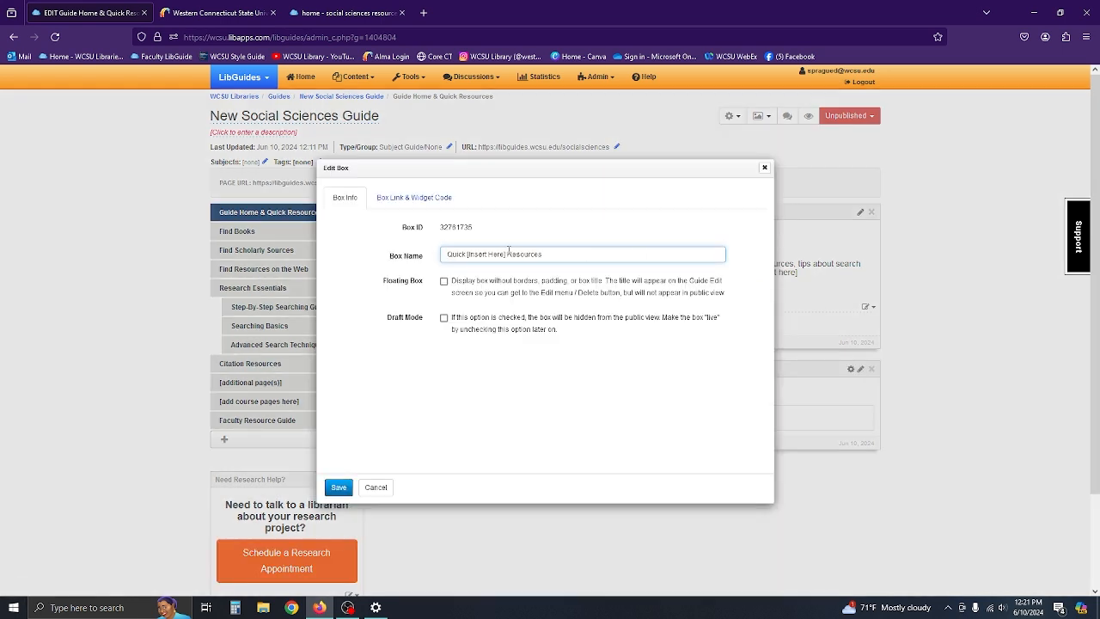
pyautogui.press('BackSpace')
pyautogui.press('BackSpace')
pyautogui.press('BackSpace')
pyautogui.press('BackSpace')
pyautogui.press('BackSpace')
pyautogui.press('BackSpace')
pyautogui.press('BackSpace')
pyautogui.press('BackSpace')
pyautogui.press('BackSpace')
pyautogui.press('BackSpace')
pyautogui.press('BackSpace')
pyautogui.press('BackSpace')
pyautogui.press('BackSpace')
pyautogui.write('Social')
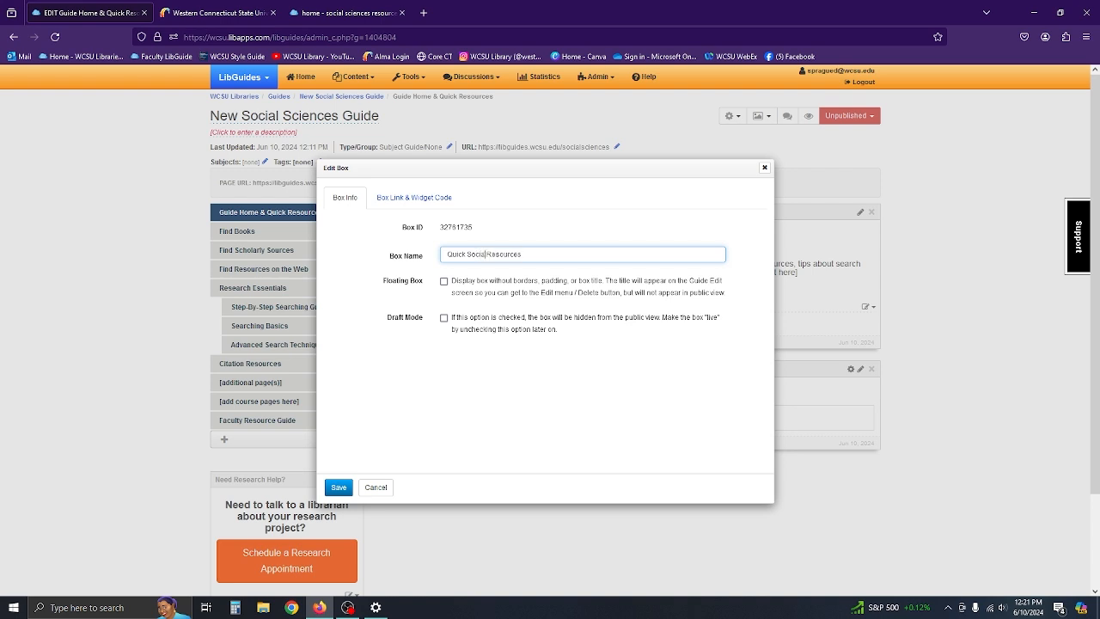
pyautogui.write(' Sci')
pyautogui.press('BackSpace')
pyautogui.write('ciences')
pyautogui.click(337, 495)
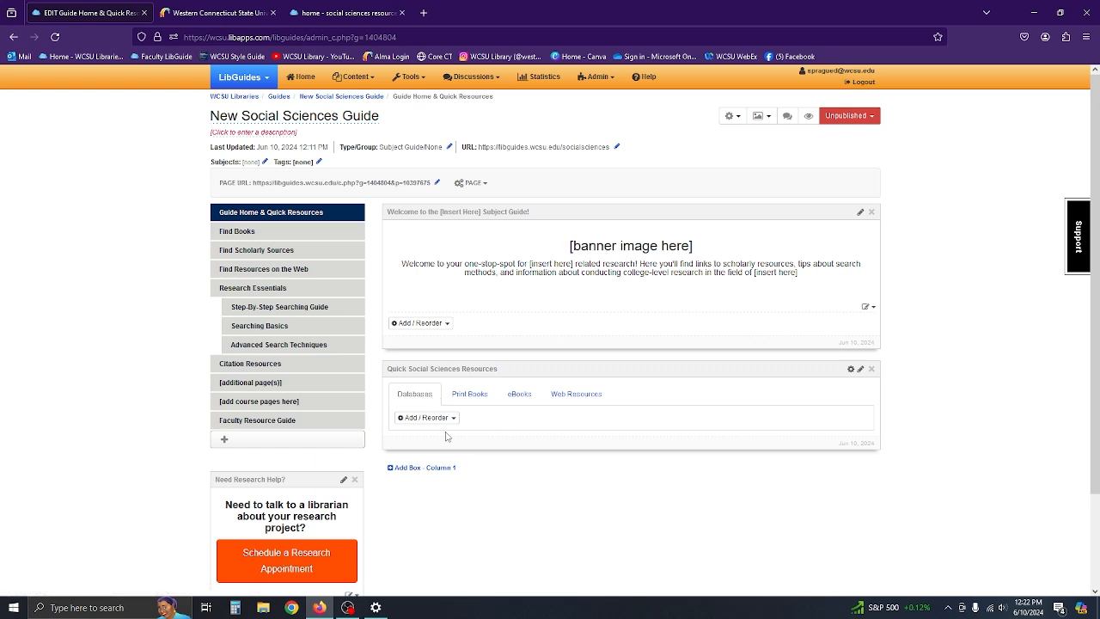
# Step: Start a new media widget in the box's Databases tab, name it "Social Sciences Databases" and go to its empty embed code
pyautogui.click(447, 421)
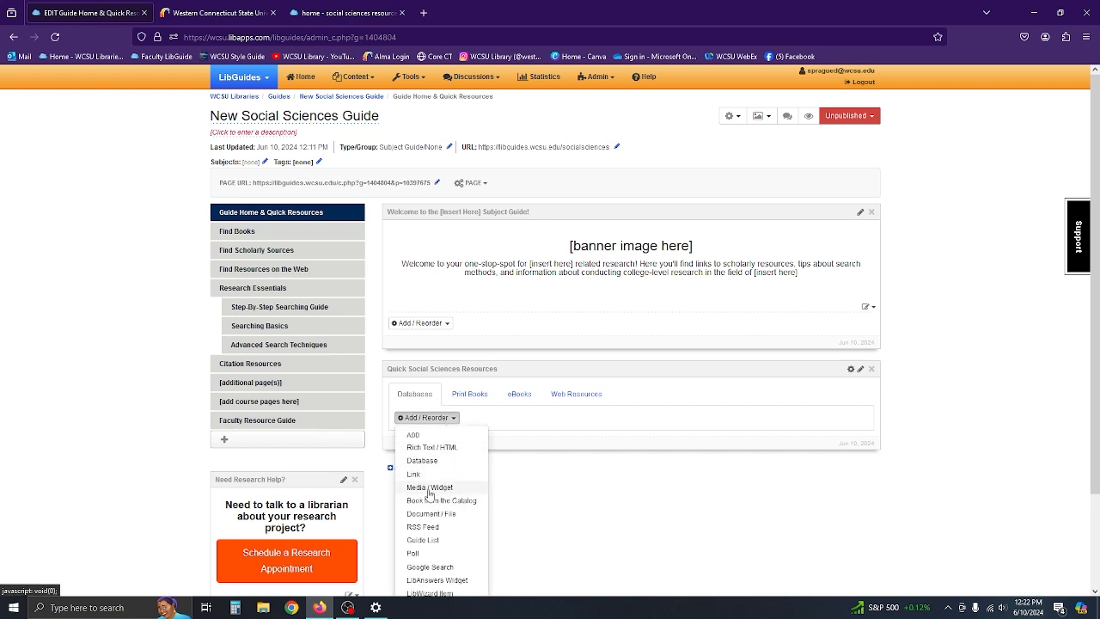
pyautogui.click(427, 488)
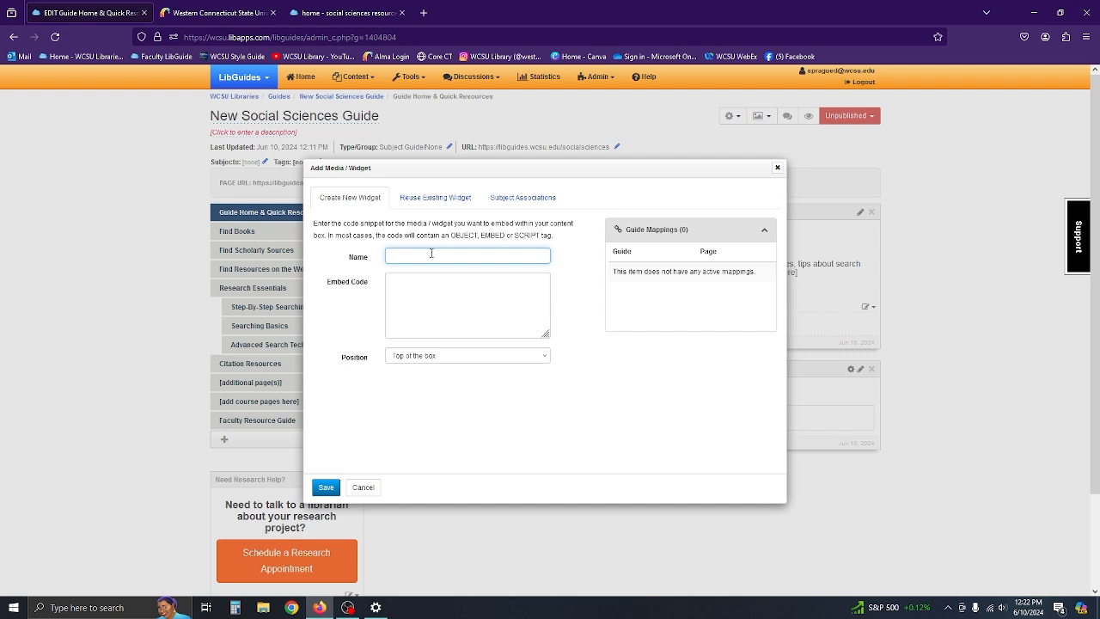
pyautogui.write('Social Sciences Databases')
pyautogui.click(472, 310)
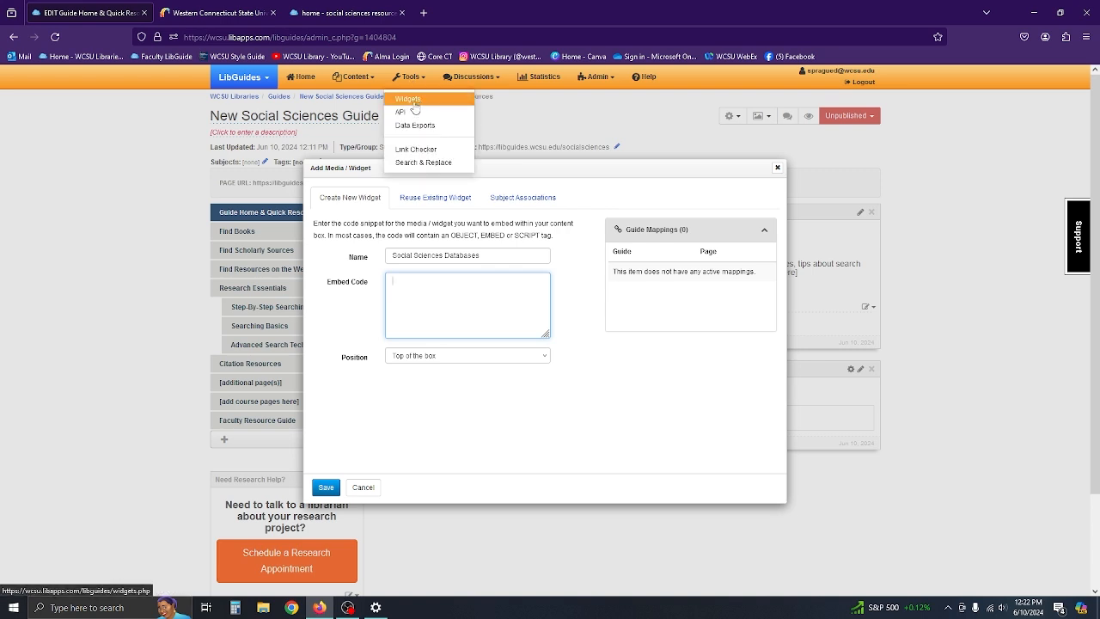
# Step: Open the LibGuides widget builder in a separate browser tab and choose the A-Z List widget
pyautogui.rightClick(413, 101)
pyautogui.click(439, 113)
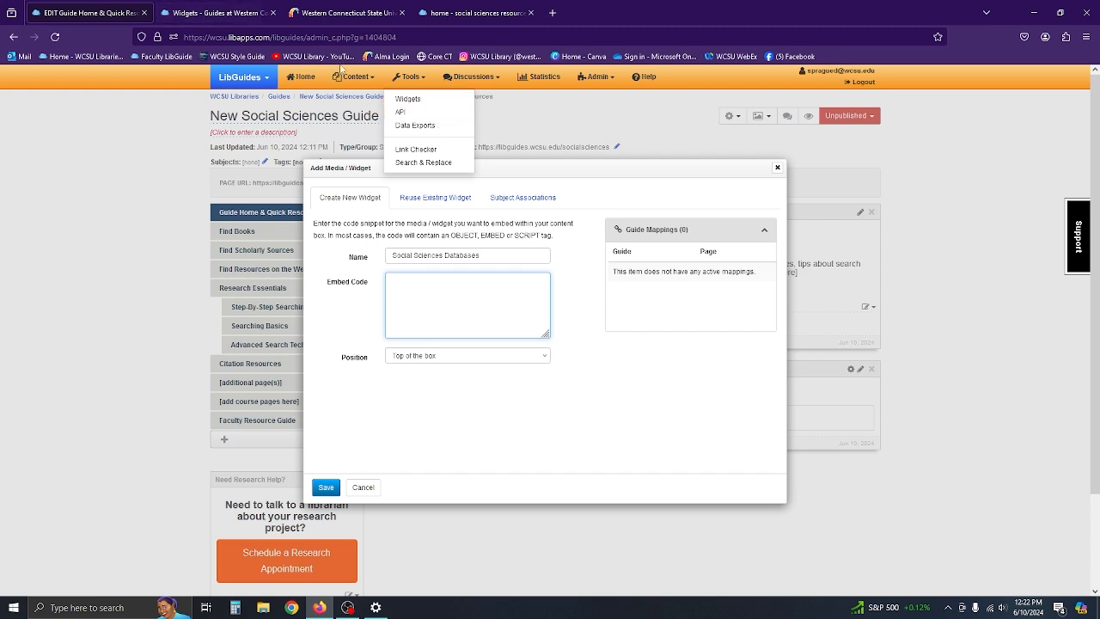
pyautogui.click(229, 11)
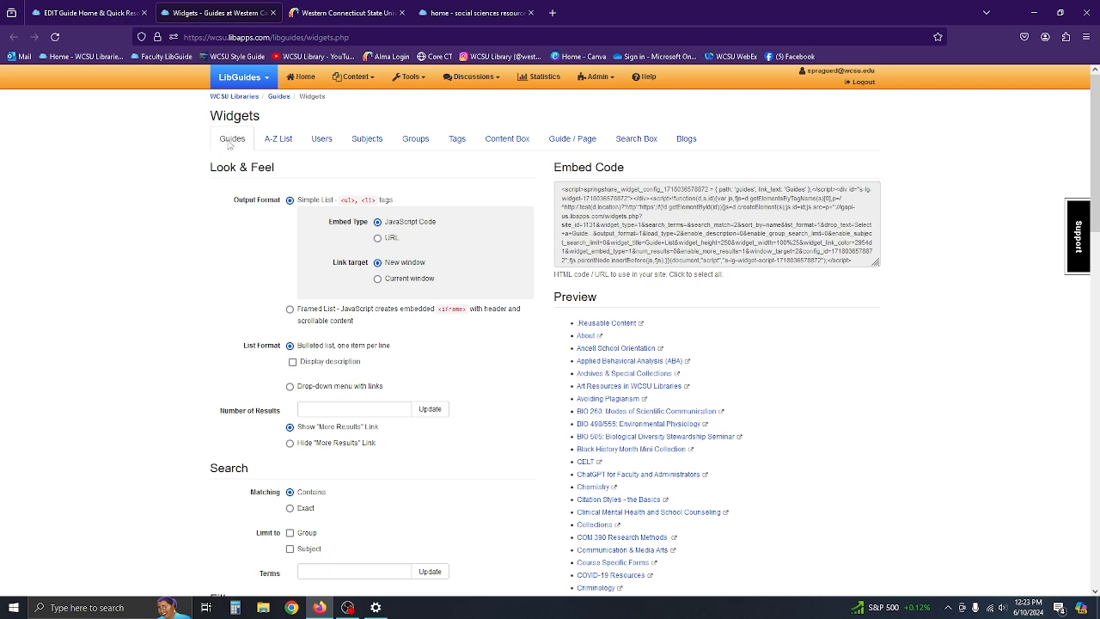
pyautogui.click(278, 140)
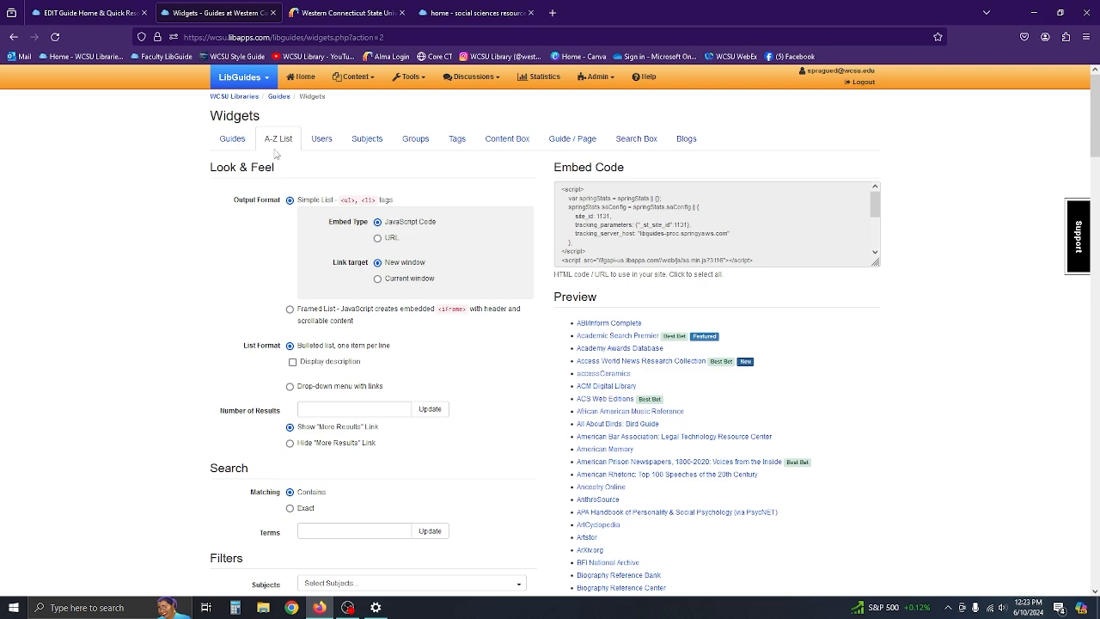
# Step: Keep the bulleted list format and enable the display of database descriptions for the A-Z List widget
pyautogui.scroll(-1, 296, 185)
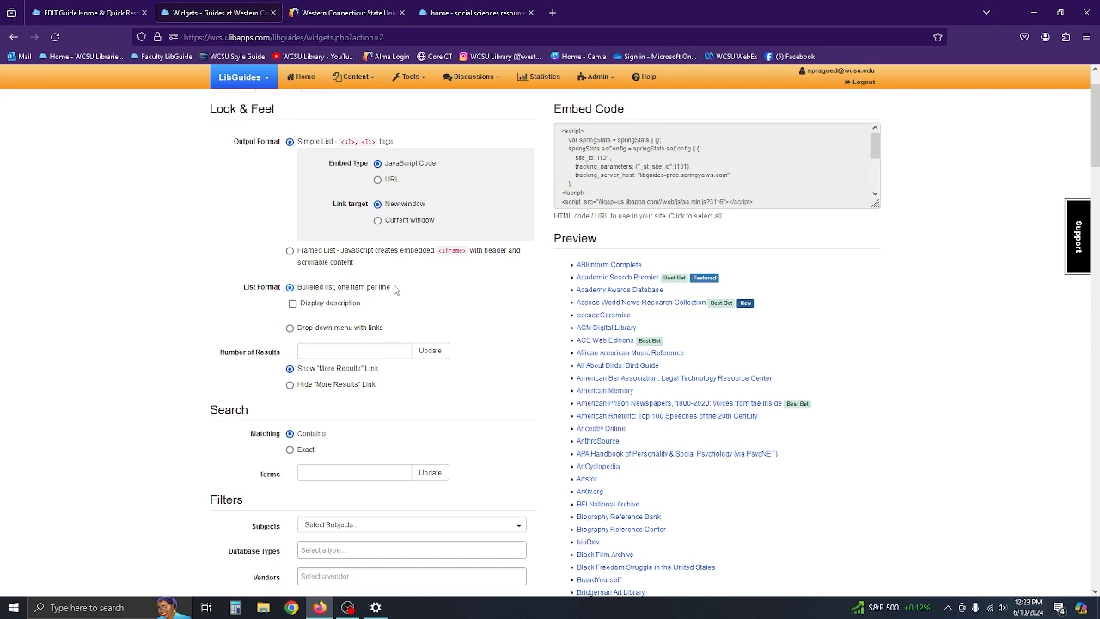
pyautogui.scroll(-1, 395, 289)
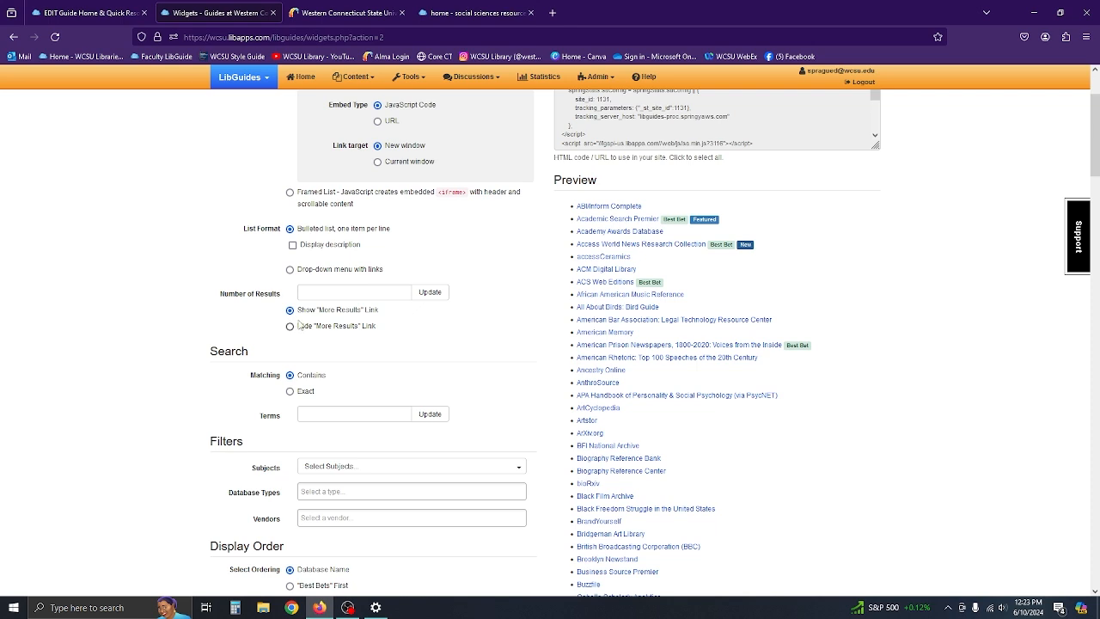
pyautogui.click(292, 246)
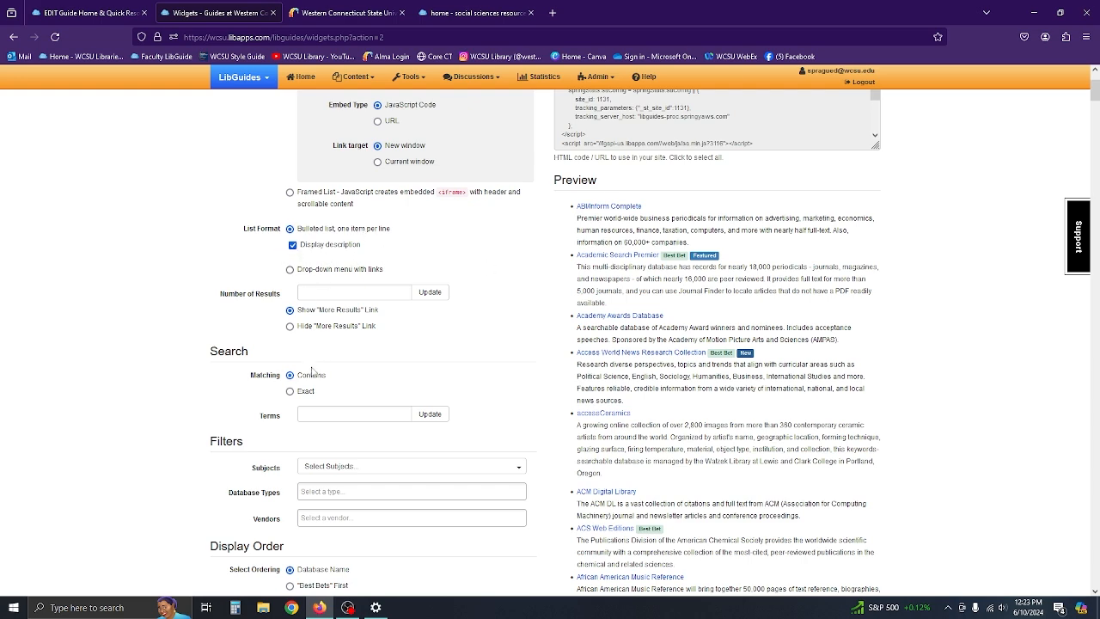
# Step: Filter the A-Z List widget to the Social Sciences subject and order it with "Best Bets" first
pyautogui.scroll(-1, 312, 372)
pyautogui.scroll(-1, 312, 372)
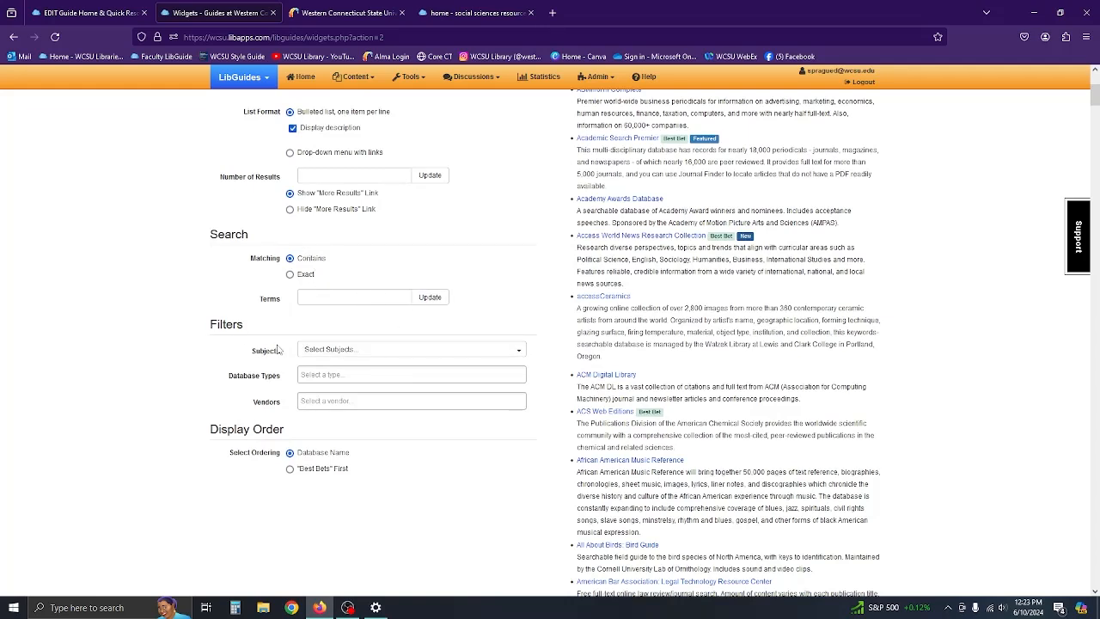
pyautogui.click(343, 352)
pyautogui.scroll(-5, 362, 425)
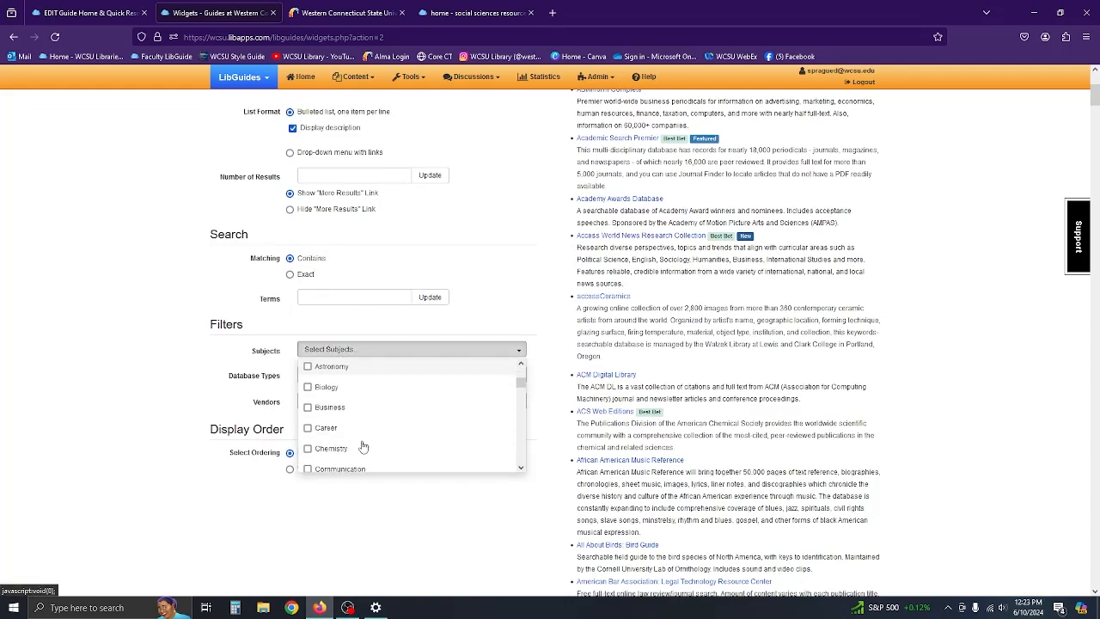
pyautogui.scroll(-5, 361, 443)
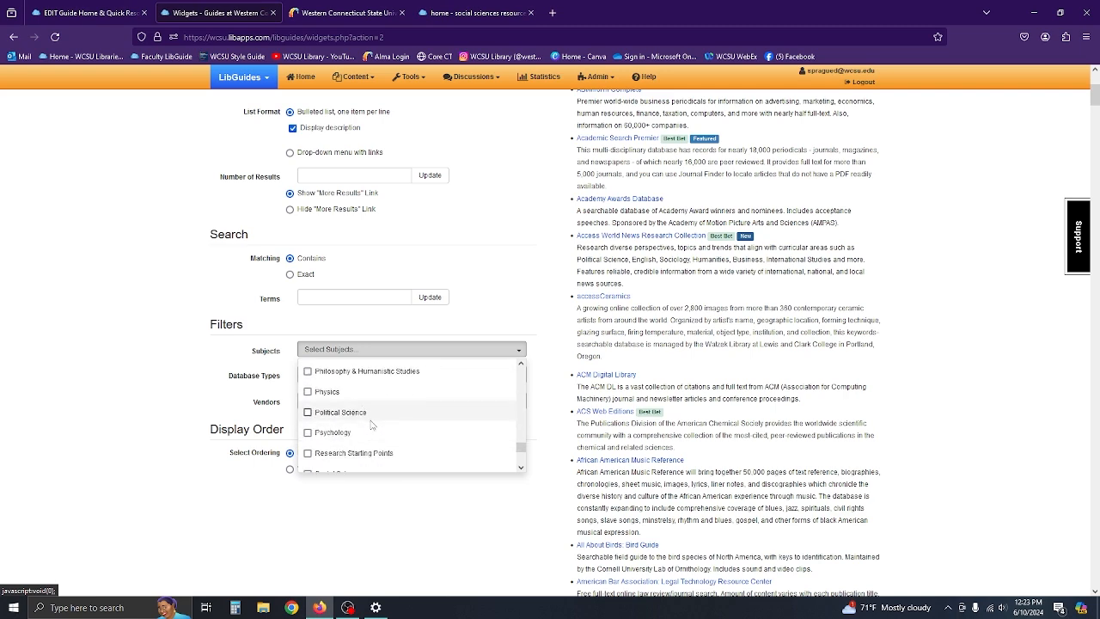
pyautogui.scroll(-2, 364, 438)
pyautogui.click(367, 434)
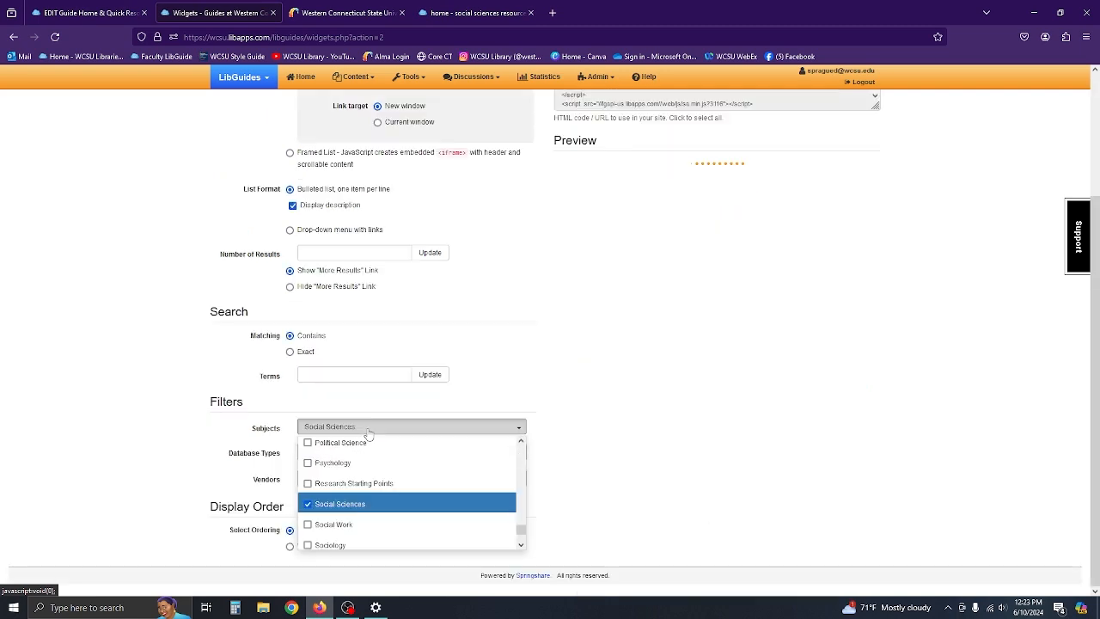
pyautogui.click(111, 451)
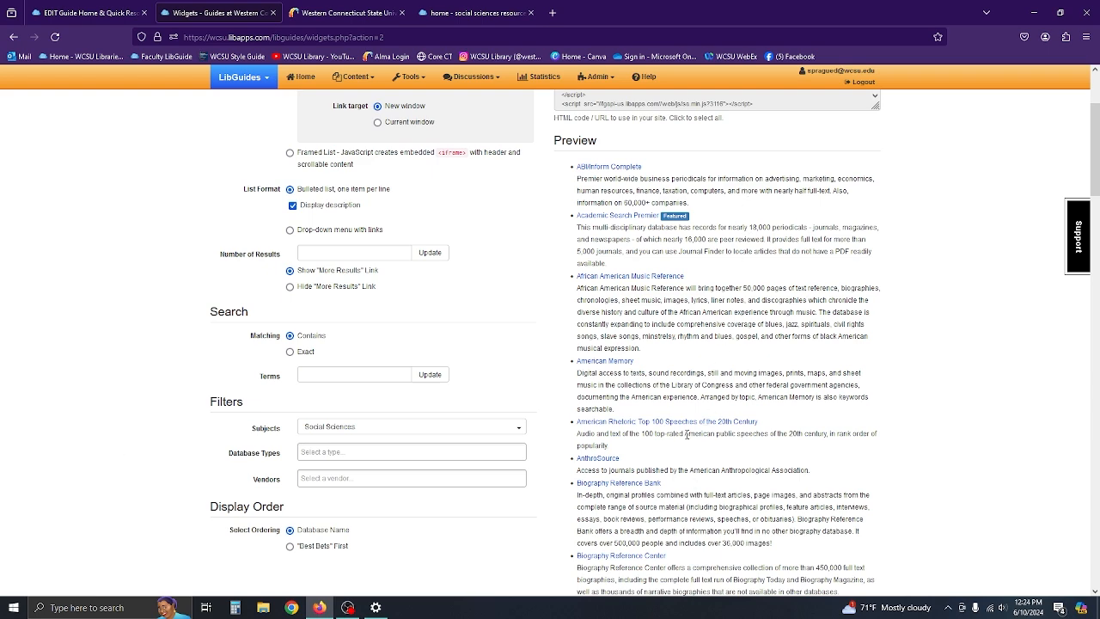
pyautogui.scroll(-1, 127, 318)
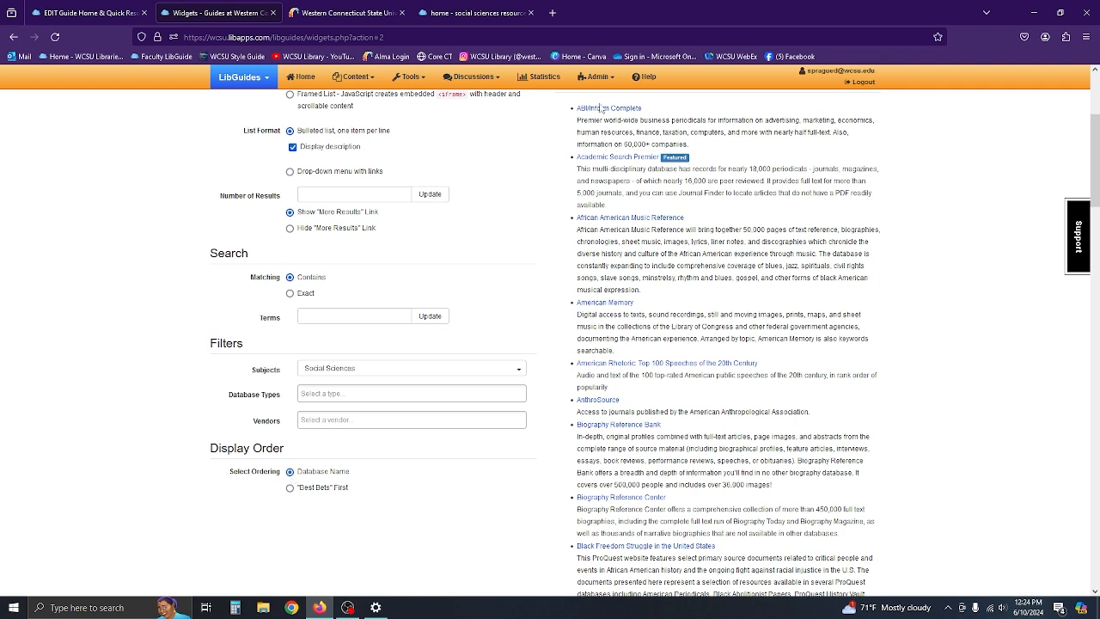
pyautogui.click(290, 487)
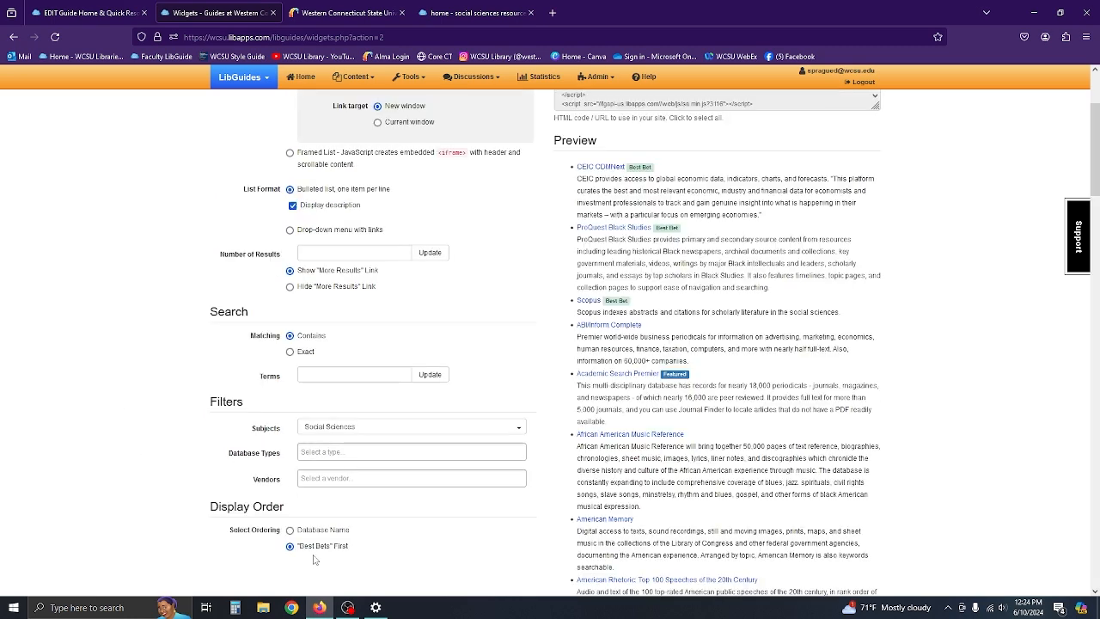
# Step: Copy the generated embed code into the "Social Sciences Databases" widget in the guide's editing tab and save the widget
pyautogui.scroll(1, 737, 344)
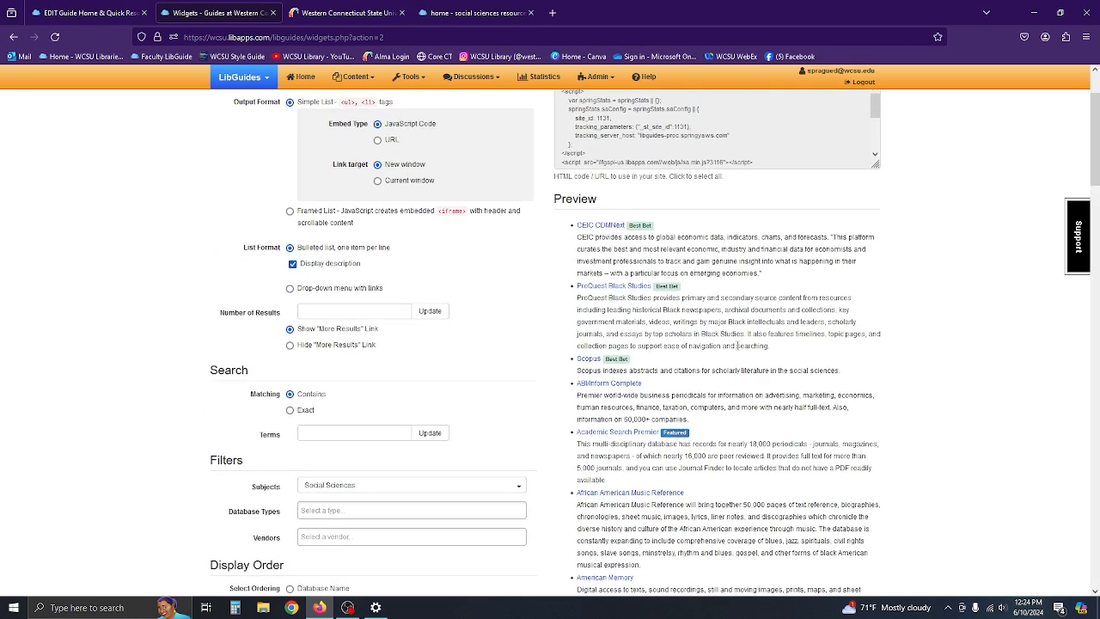
pyautogui.scroll(2, 737, 345)
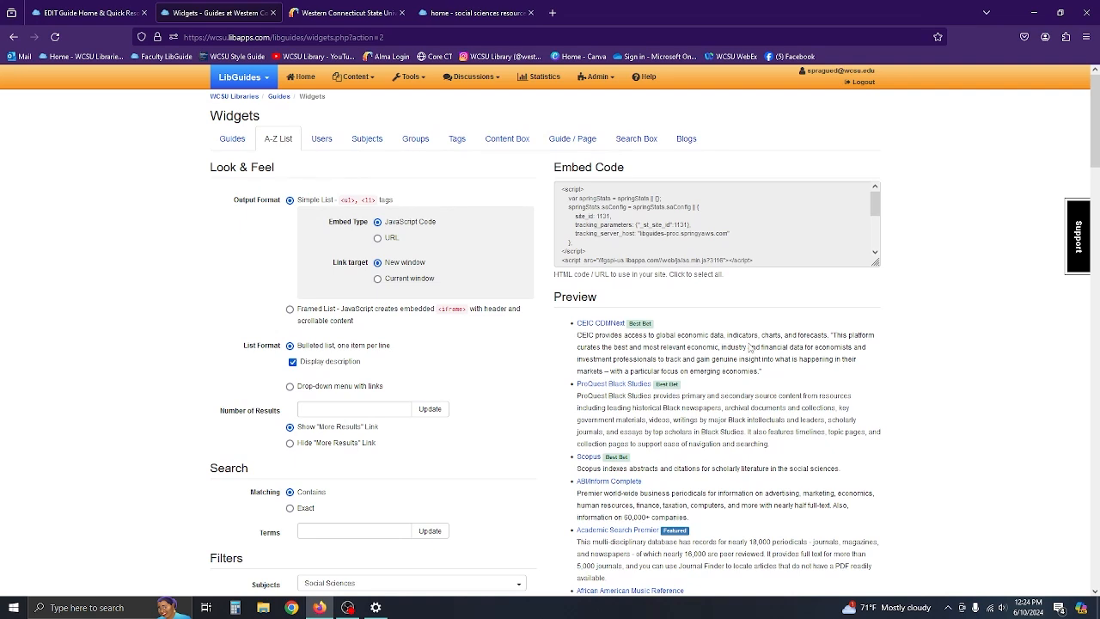
pyautogui.click(653, 224)
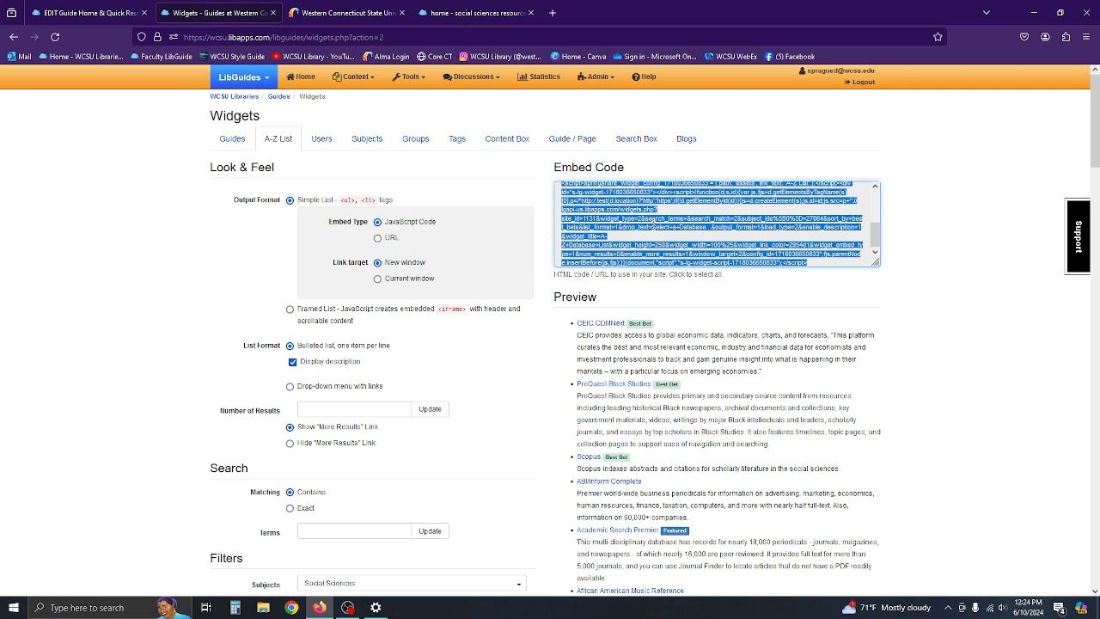
pyautogui.click(63, 9)
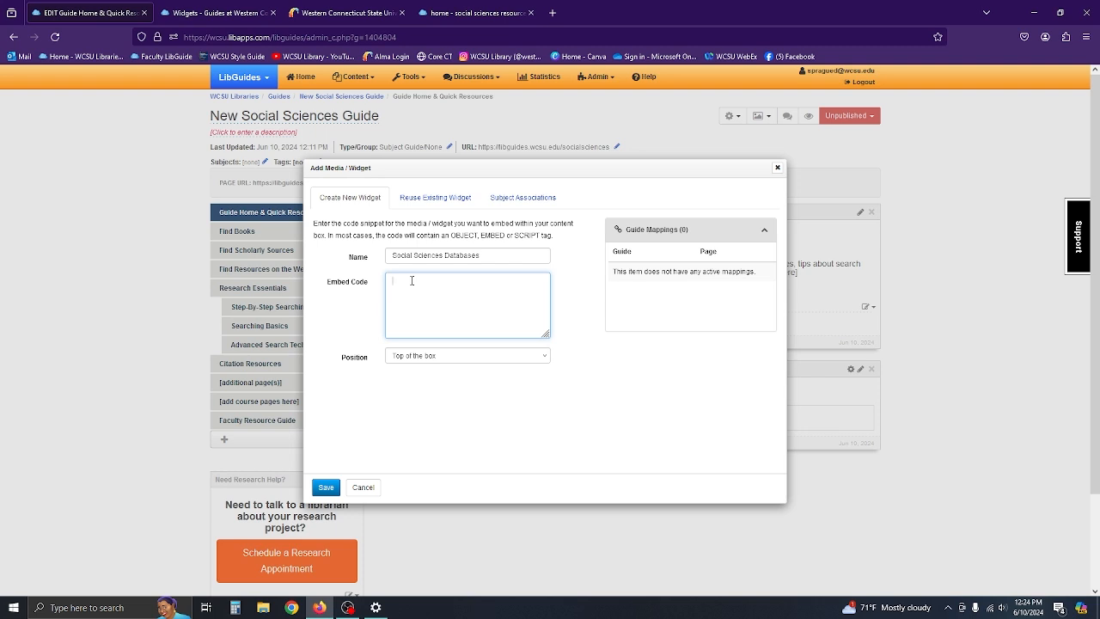
pyautogui.hotkey('ctrl', 'v')
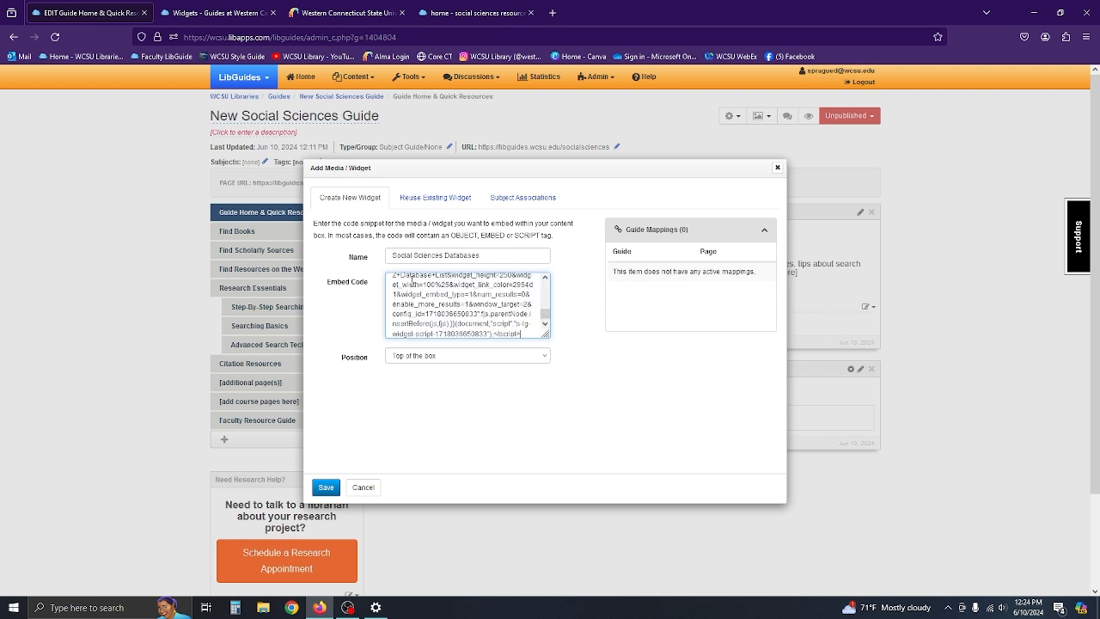
pyautogui.click(325, 488)
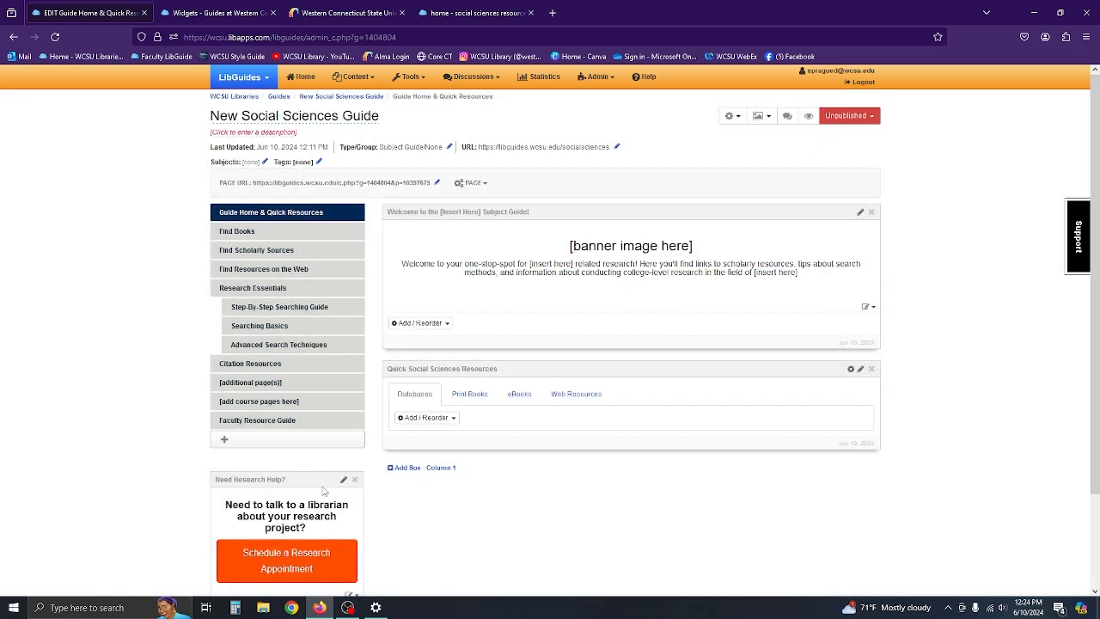
# Step: Review the embedded database list in the Quick Social Sciences Resources box, and switch that box to Print Books
pyautogui.scroll(-15, 507, 428)
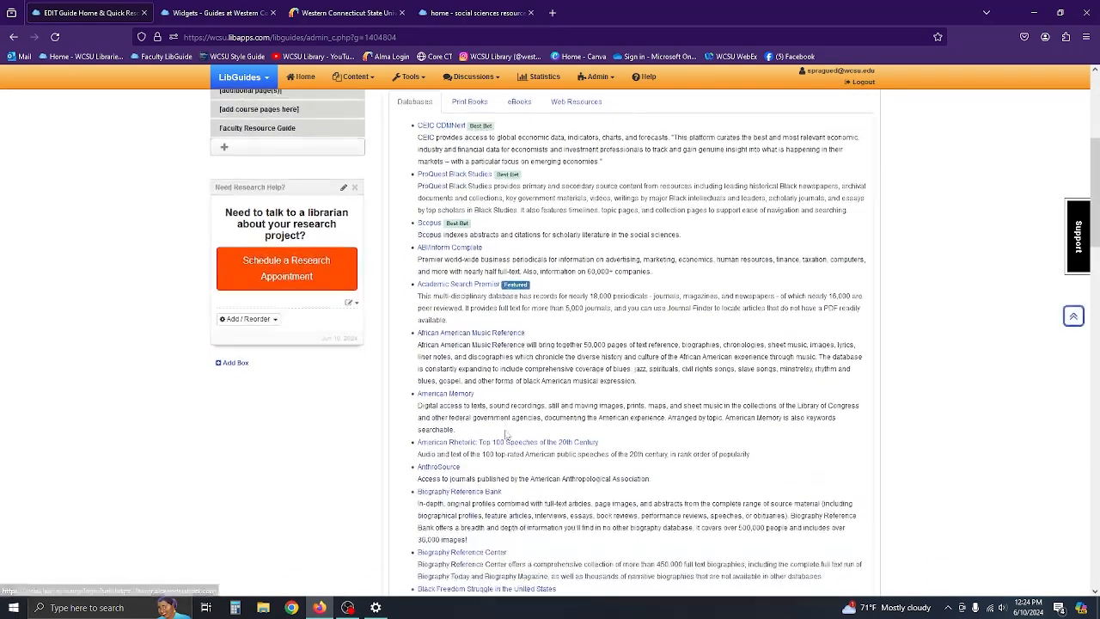
pyautogui.scroll(-5, 507, 438)
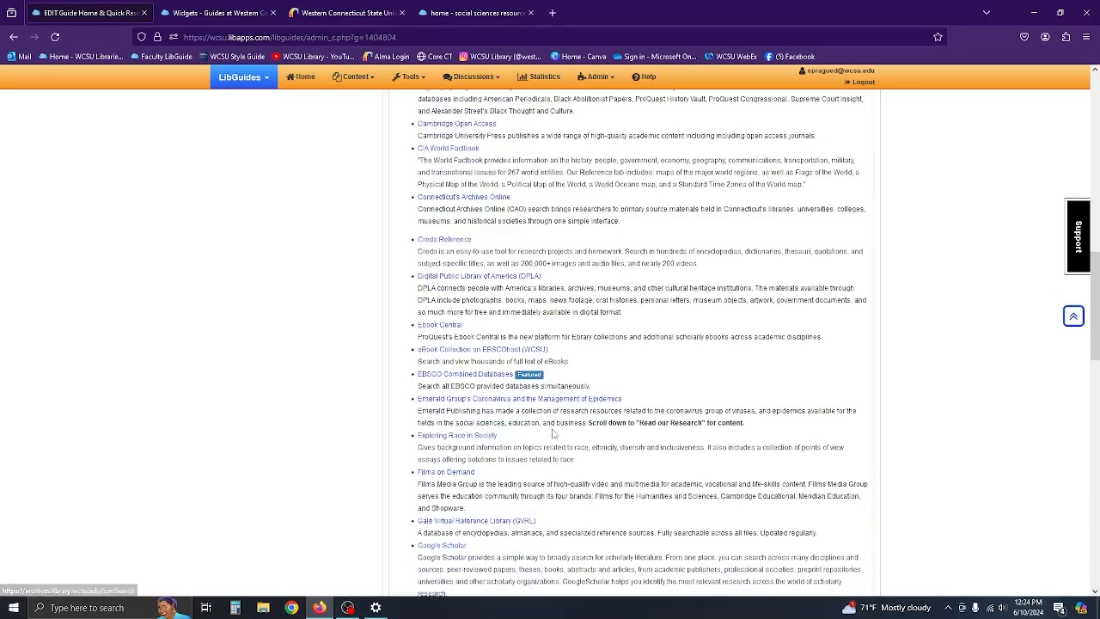
pyautogui.scroll(12, 560, 439)
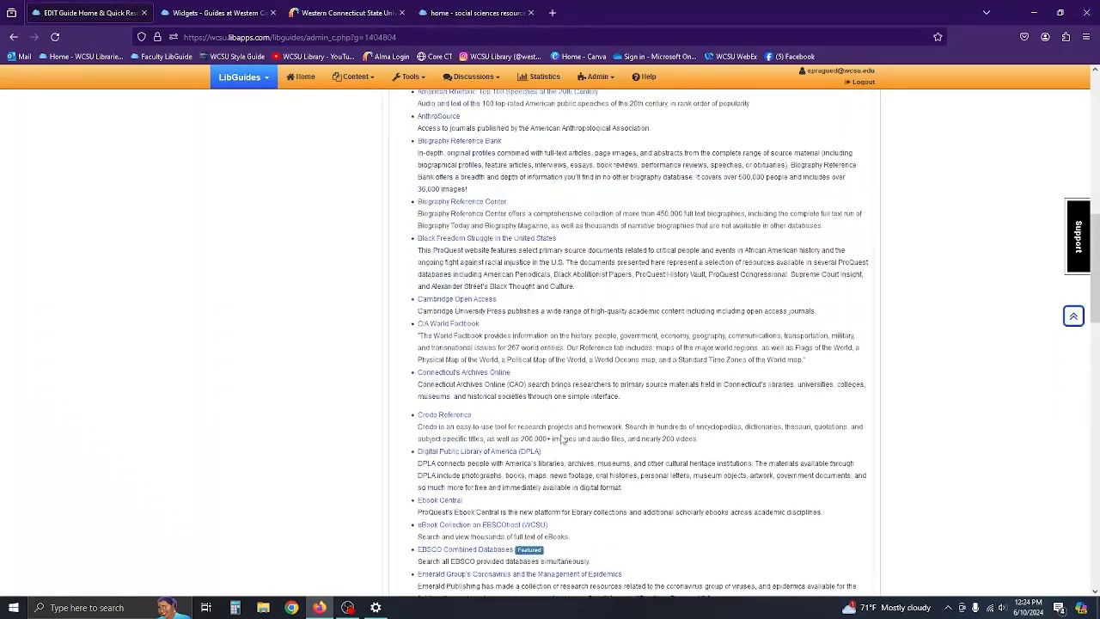
pyautogui.scroll(3, 560, 439)
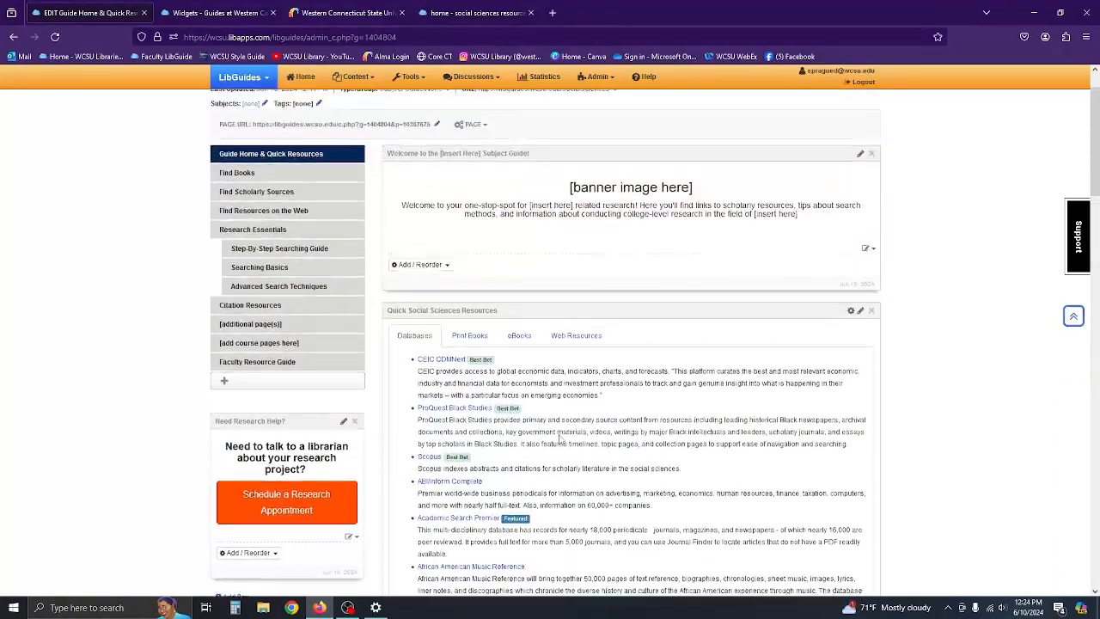
pyautogui.click(470, 335)
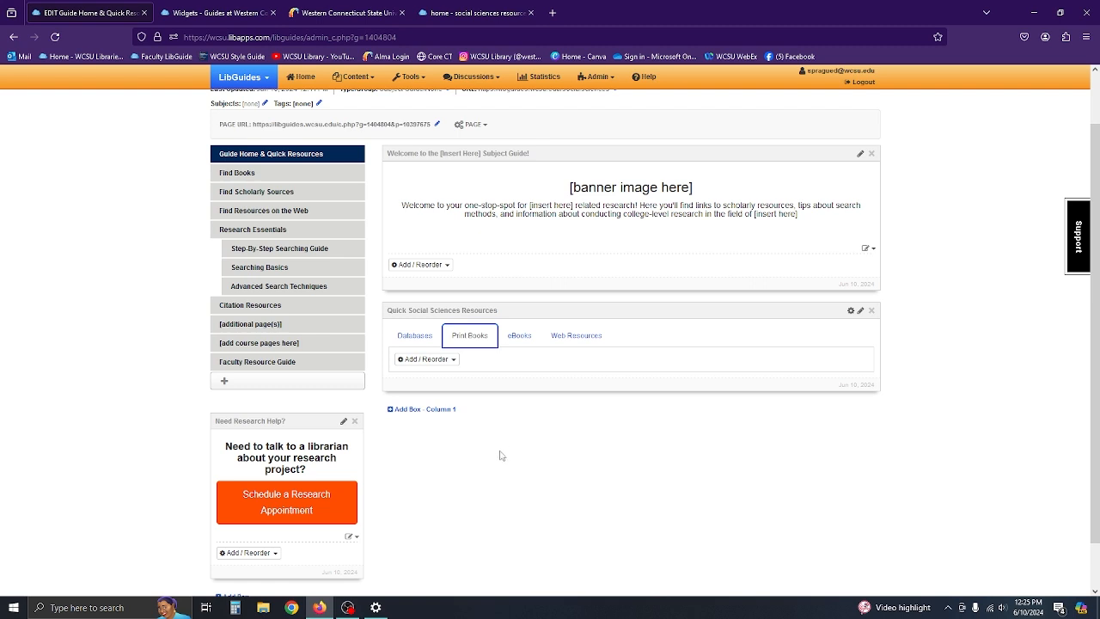
# Step: Switch to the WCSU Libraries catalog, save the "social sciences" physical books search to favorites and dismiss the notification
pyautogui.click(335, 13)
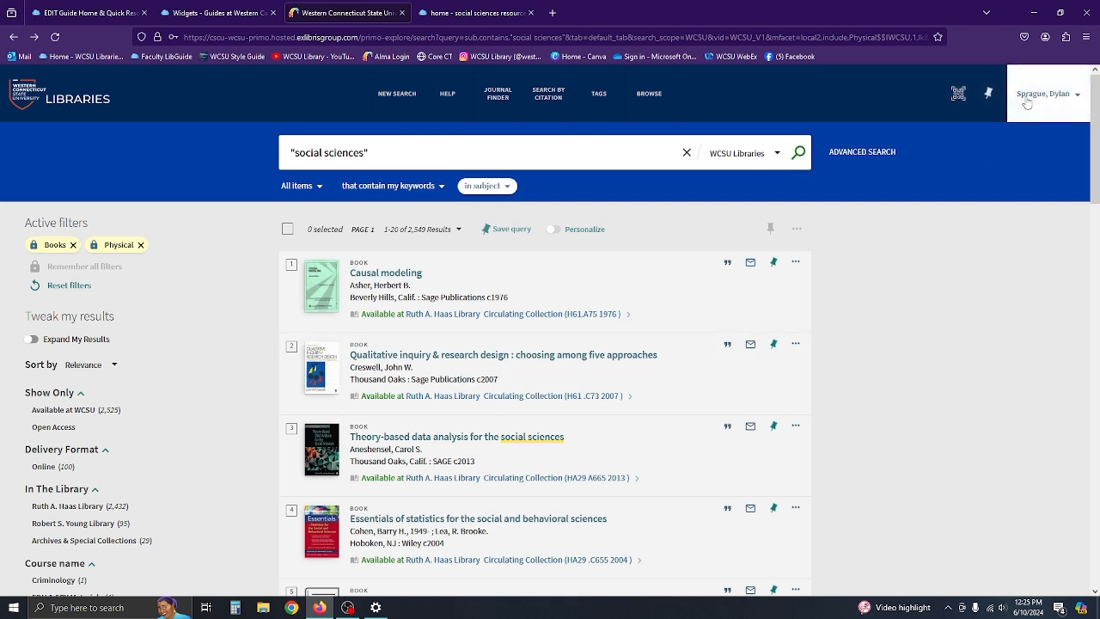
pyautogui.click(499, 237)
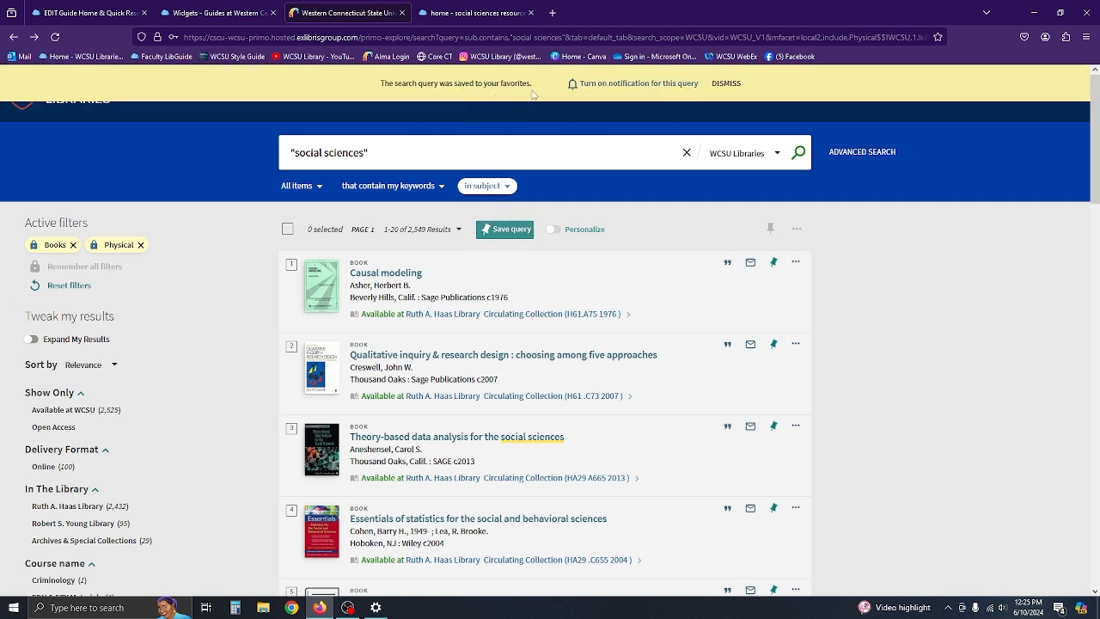
pyautogui.click(726, 83)
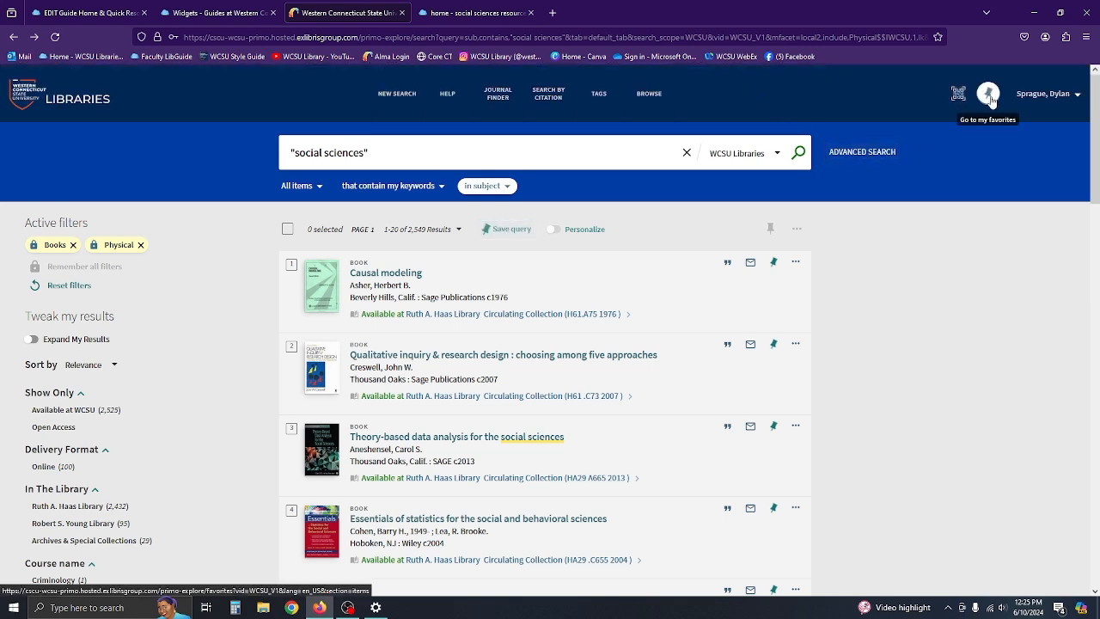
# Step: Open the saved "social sciences" search from the favorites to check the results it brings up, and try to go back
pyautogui.click(988, 95)
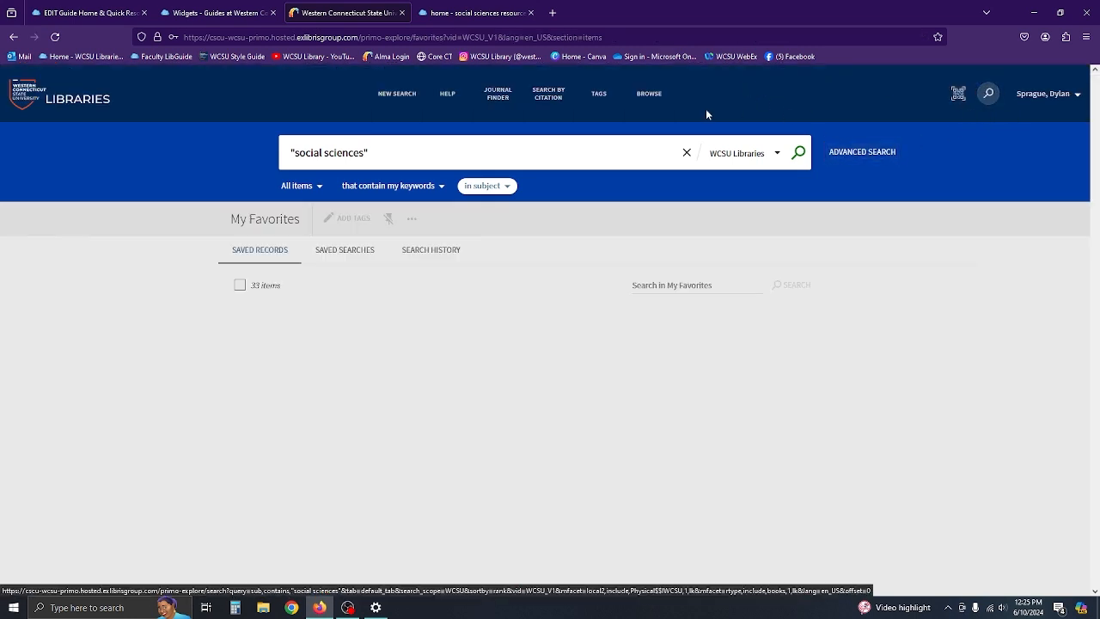
pyautogui.click(345, 250)
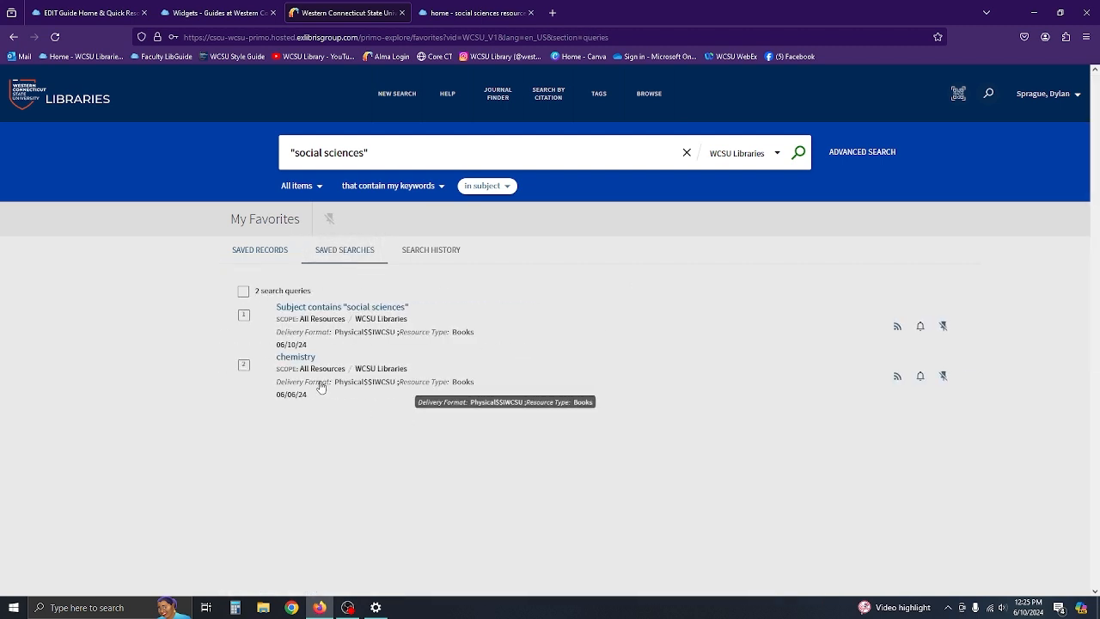
pyautogui.click(333, 311)
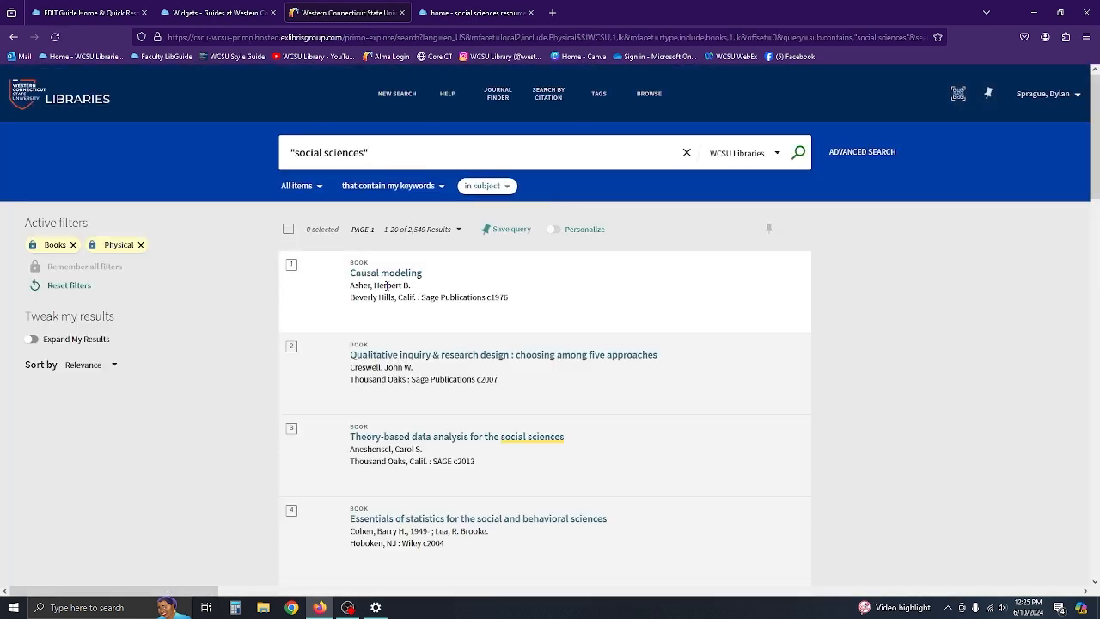
pyautogui.click(13, 38)
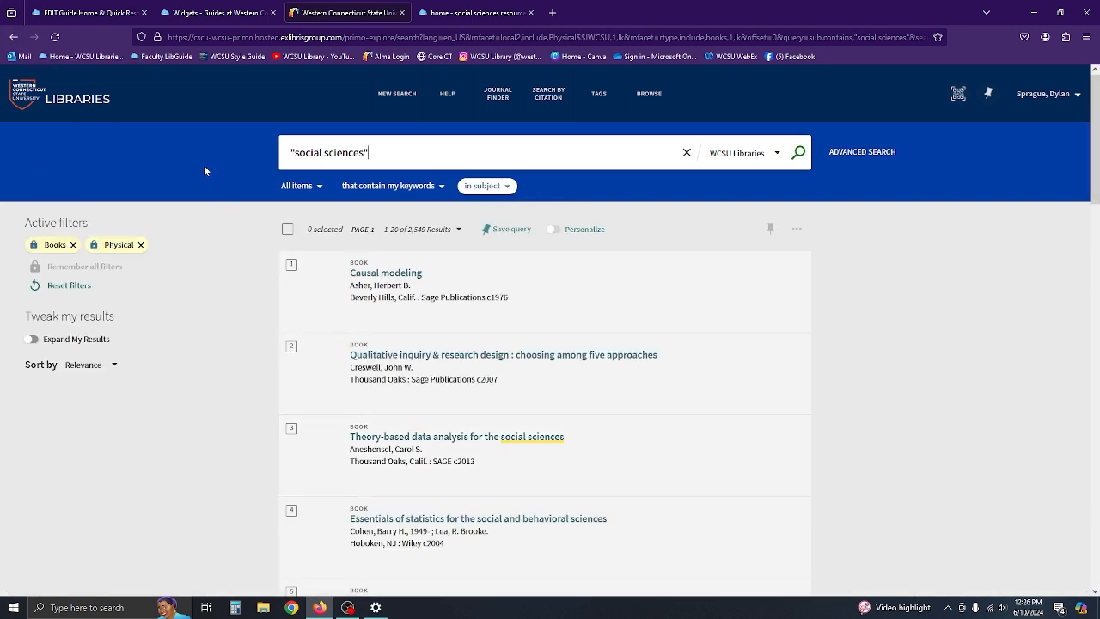
pyautogui.click(21, 41)
pyautogui.click(21, 40)
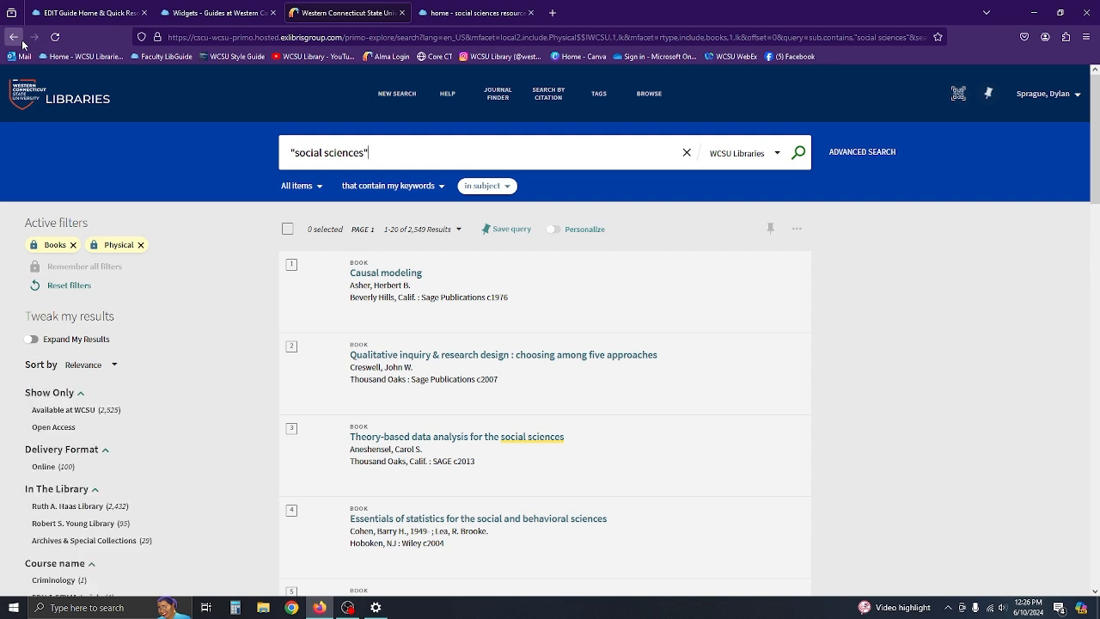
pyautogui.click(23, 41)
# Step: Return to the saved searches in My Favorites and copy the link of the "social sciences" subject search
pyautogui.click(992, 97)
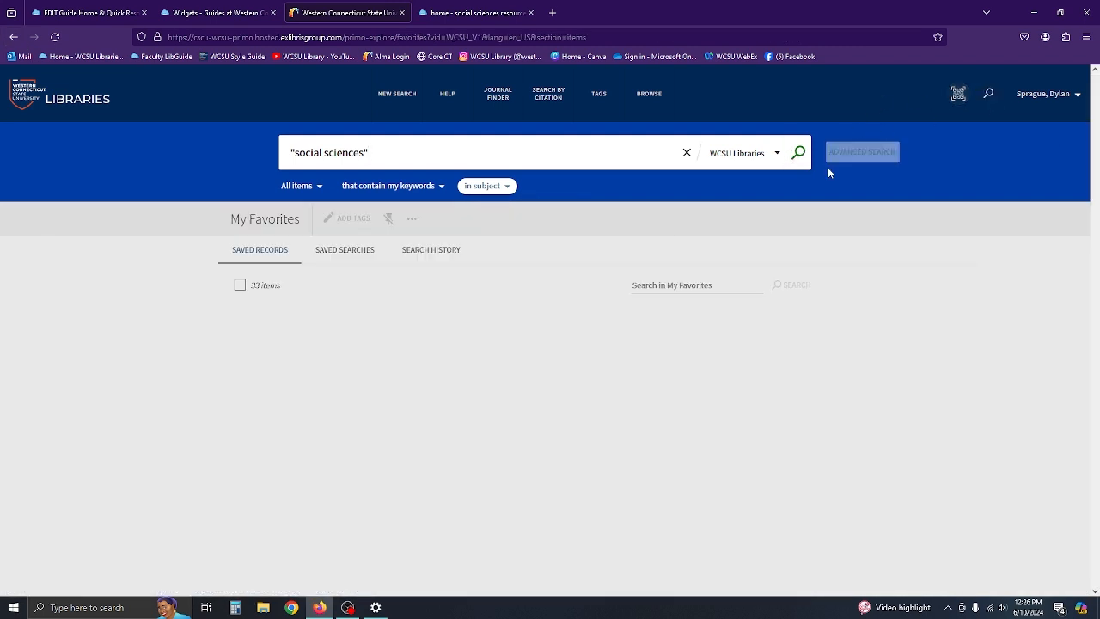
pyautogui.click(340, 251)
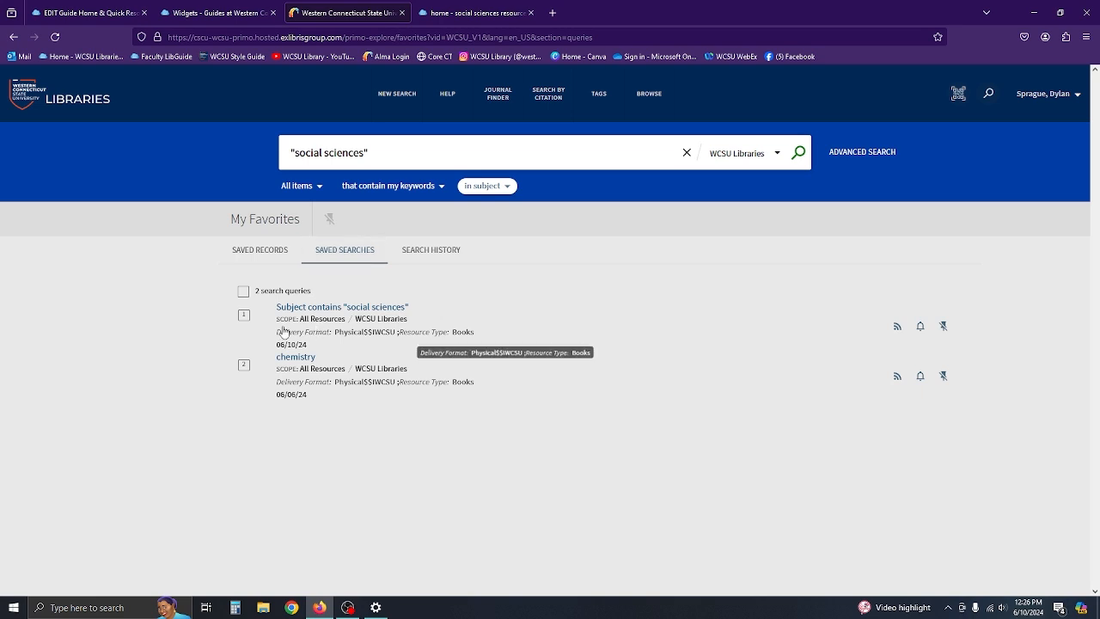
pyautogui.rightClick(333, 312)
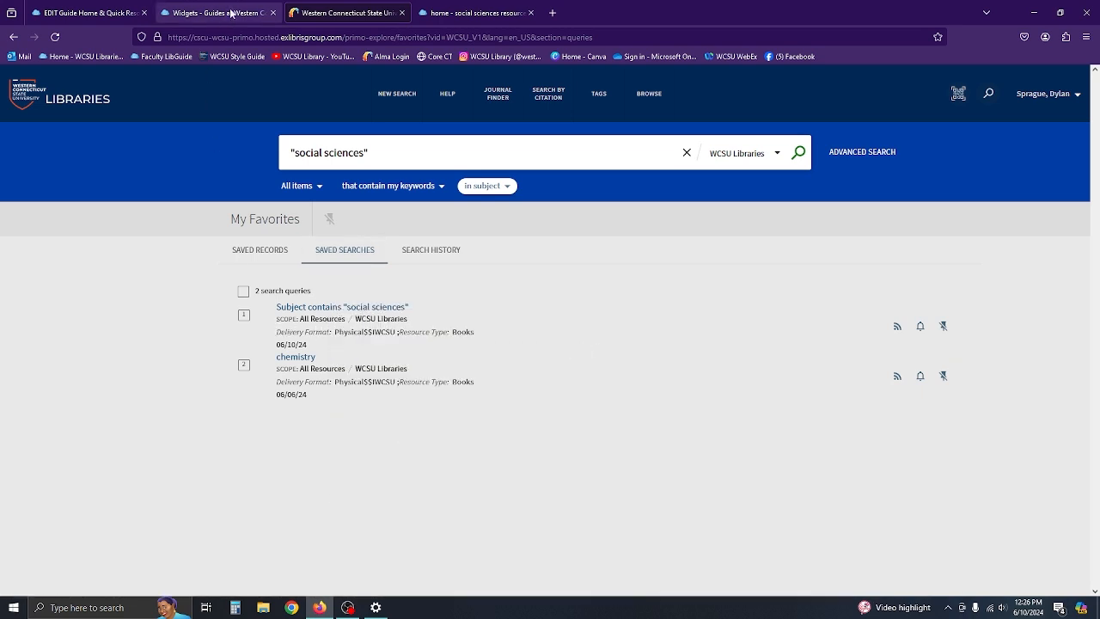
# Step: In the guide's Print Books section, add a link named "Search WestSearch for Social Sciences Books" with the copied search URL, and save it
pyautogui.click(98, 7)
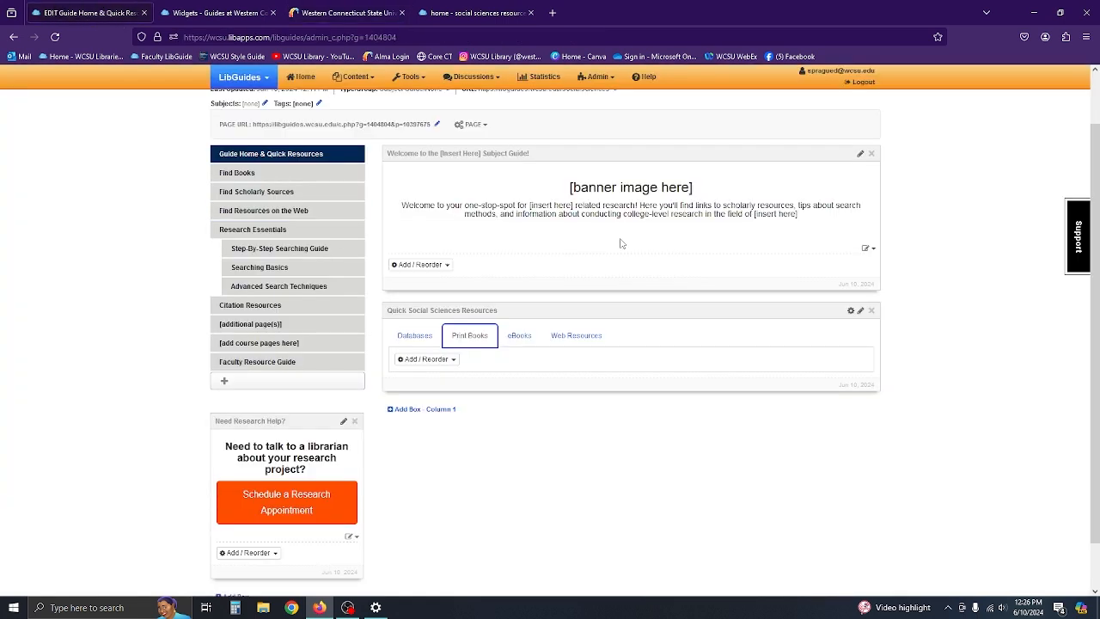
pyautogui.click(451, 359)
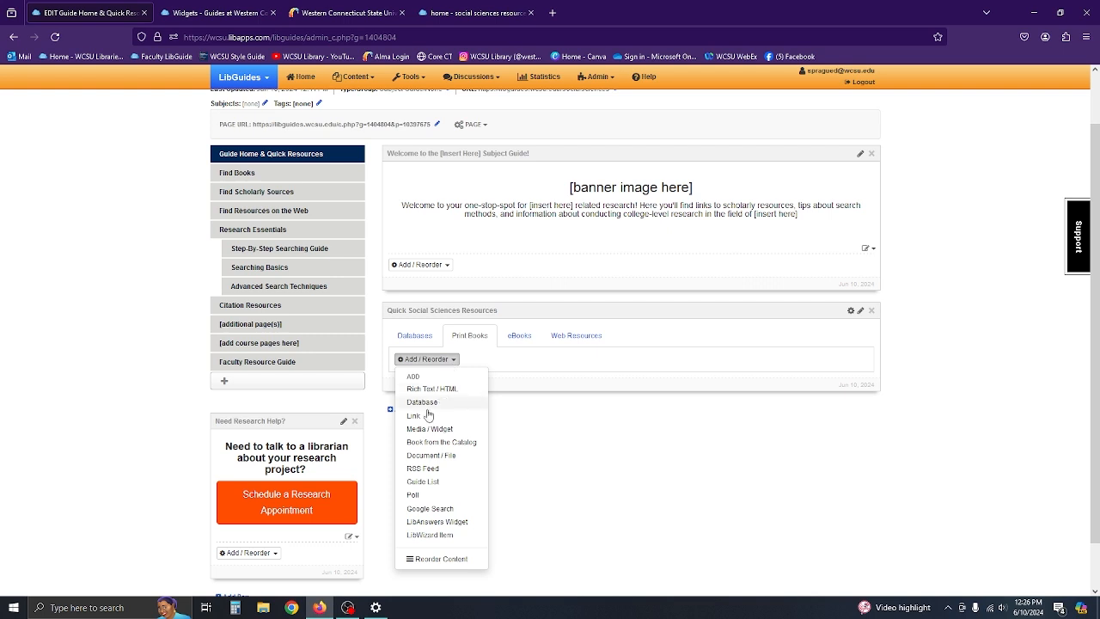
pyautogui.click(421, 415)
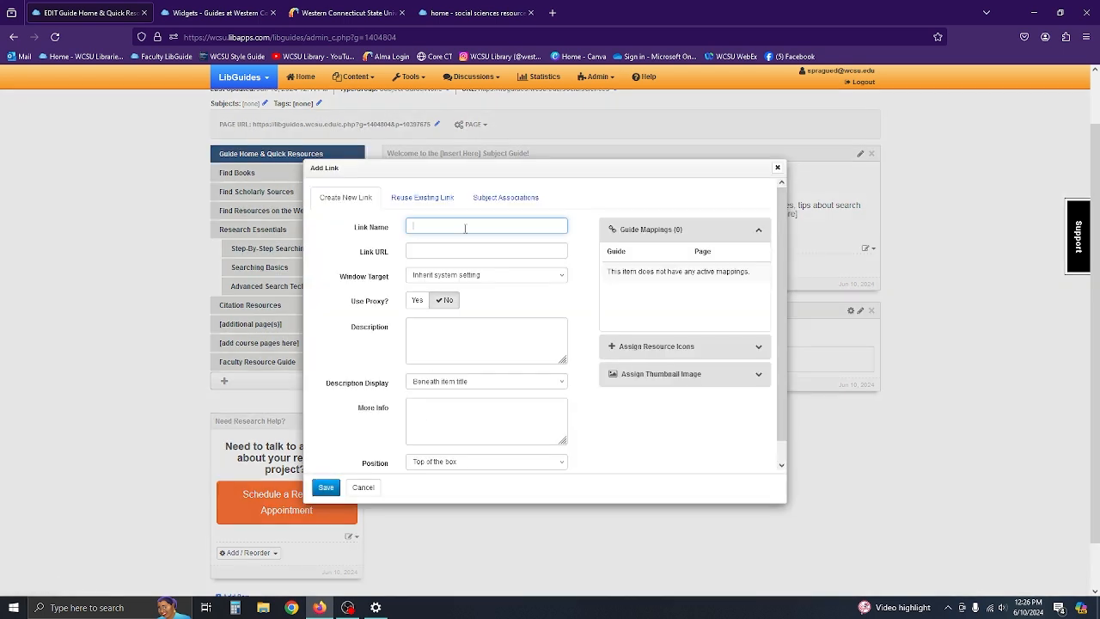
pyautogui.write('Search WestSearch for Social Sciences Books')
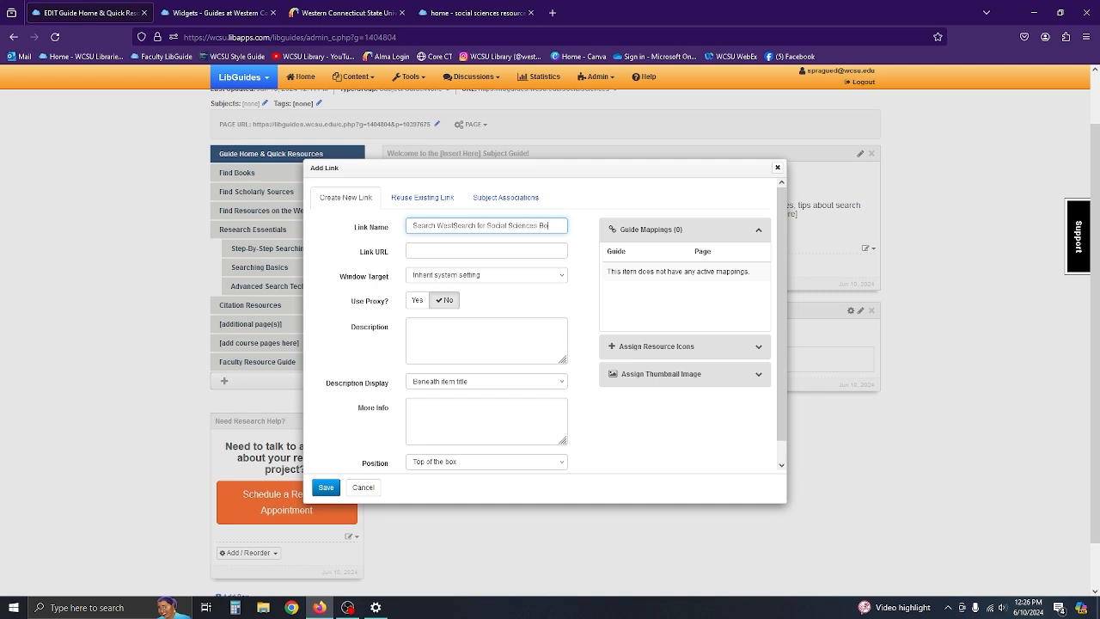
pyautogui.click(472, 249)
pyautogui.hotkey('ctrl', 'v')
pyautogui.click(476, 344)
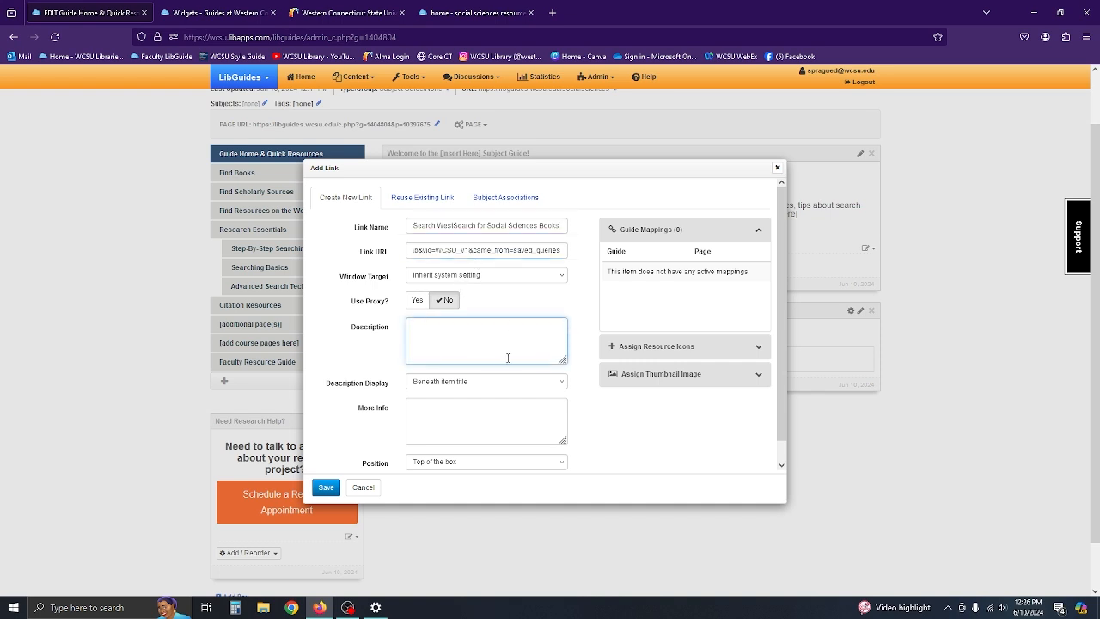
pyautogui.click(324, 488)
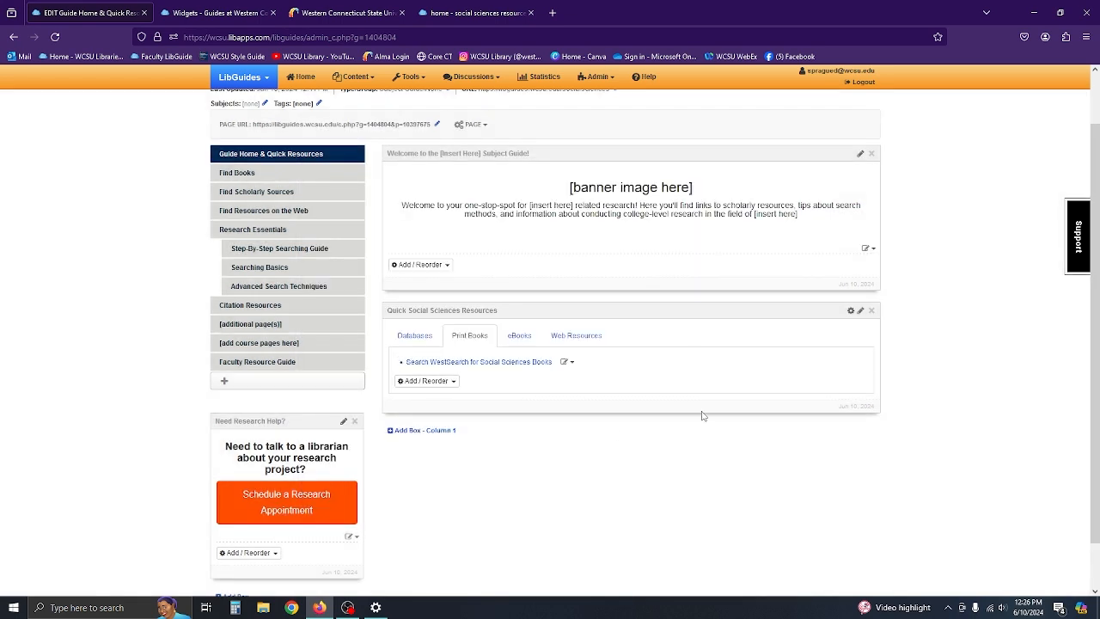
# Step: Test the new Print Books link in a separate browser tab, and close that tab after checking the catalog results
pyautogui.rightClick(535, 364)
pyautogui.click(546, 376)
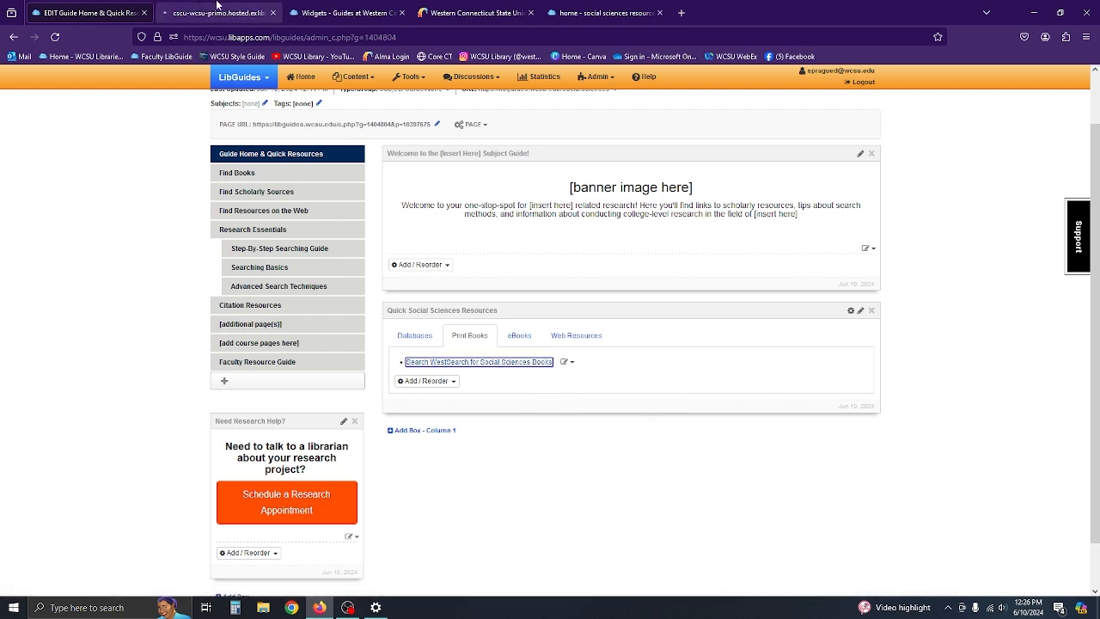
pyautogui.click(215, 12)
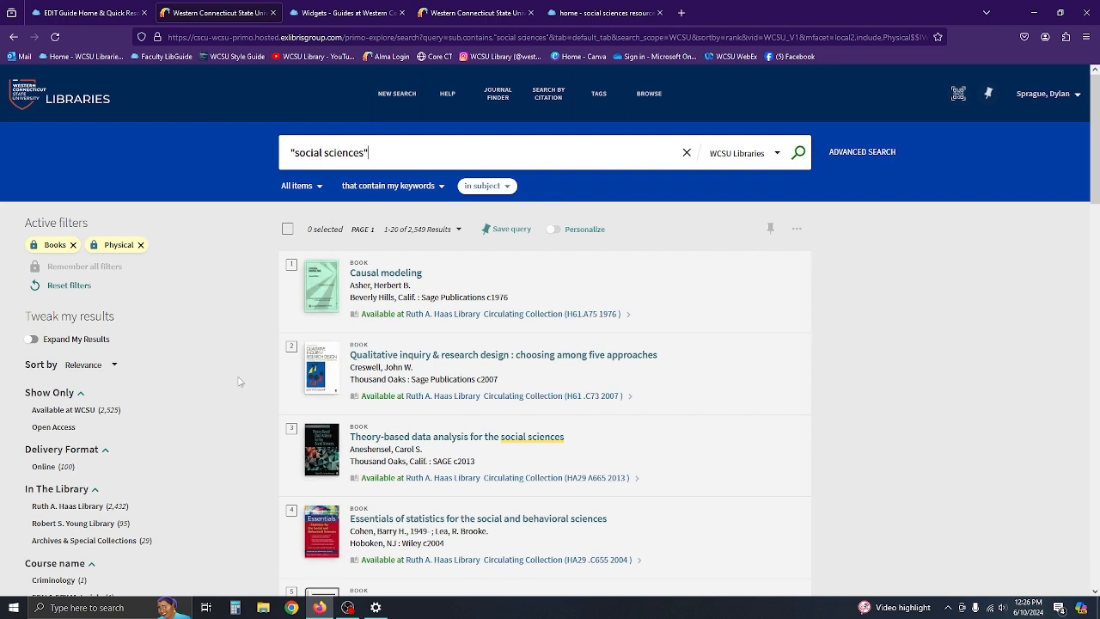
pyautogui.click(271, 13)
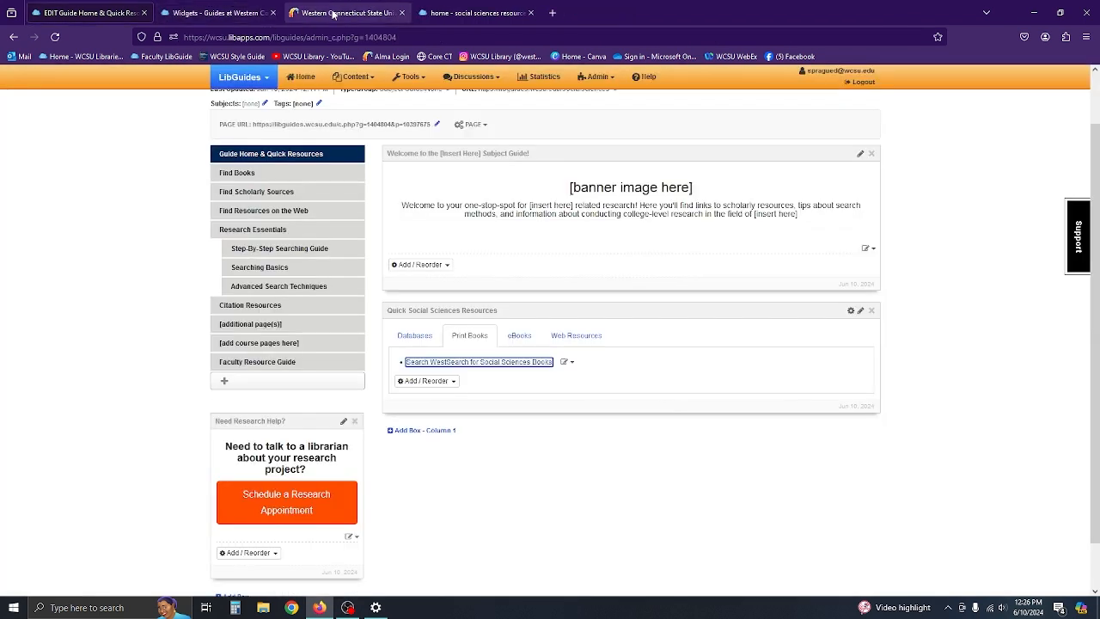
pyautogui.click(113, 292)
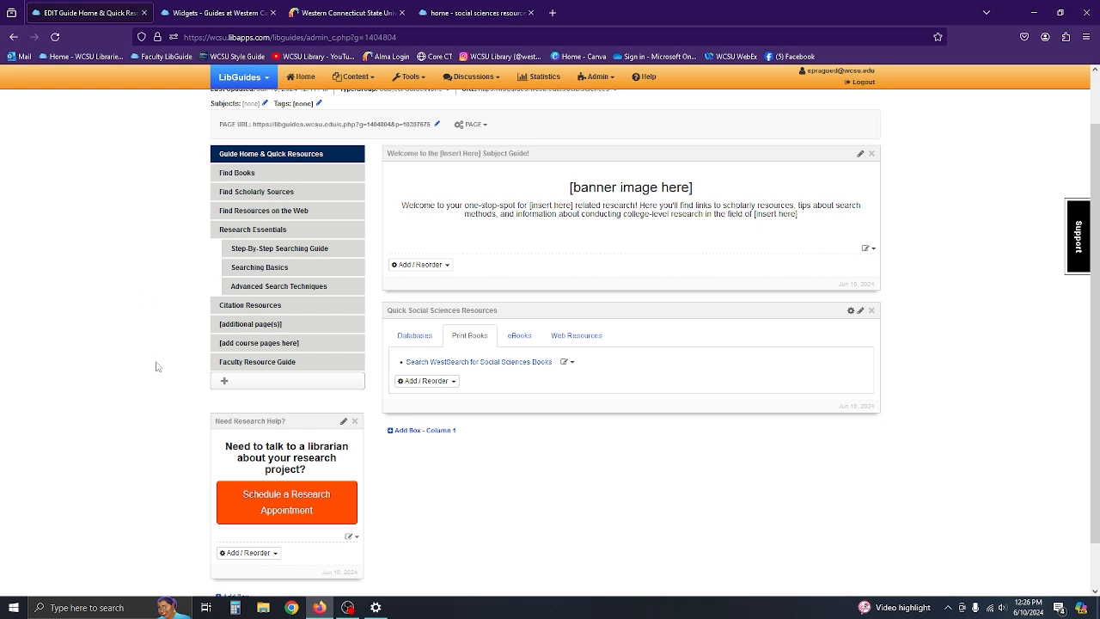
# Step: Look at the eBooks and Web Resources sections of the Quick Social Sciences Resources box
pyautogui.click(524, 338)
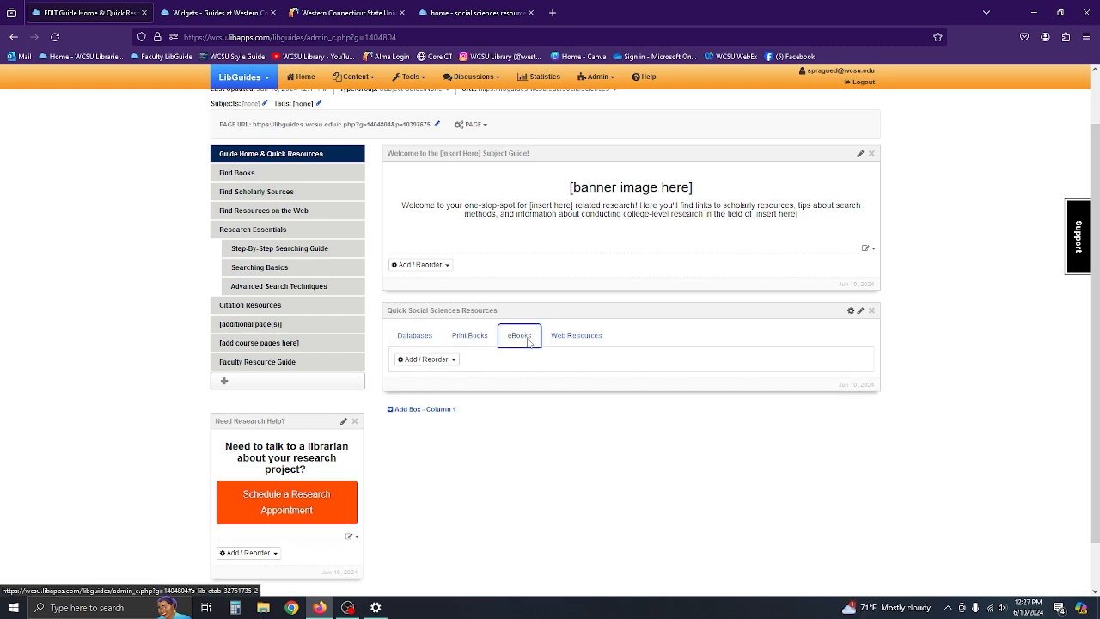
pyautogui.click(576, 343)
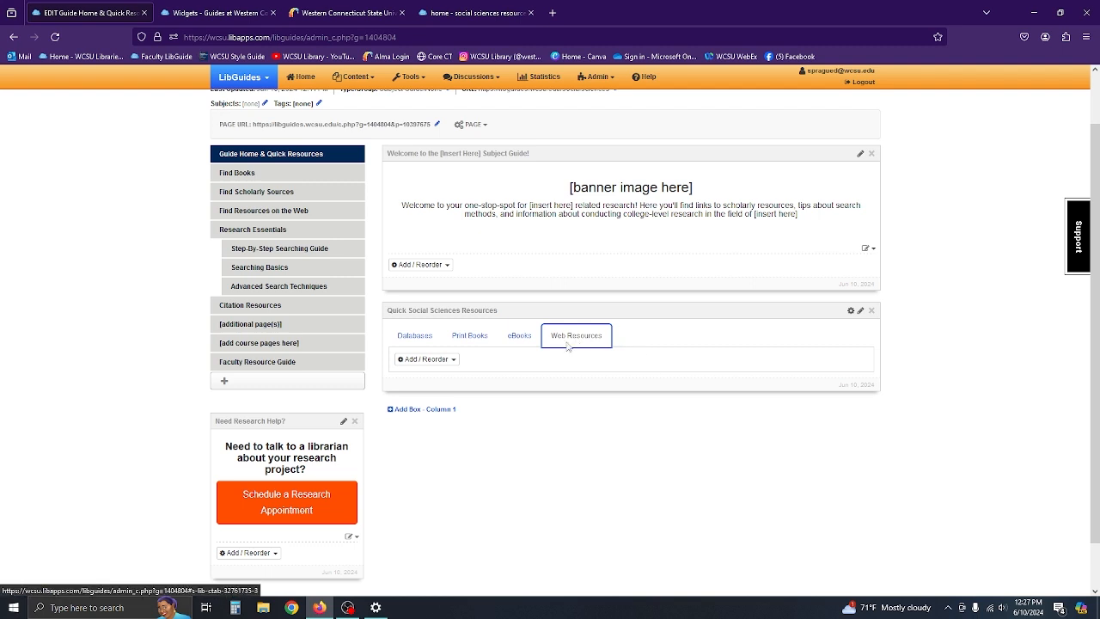
pyautogui.scroll(2, 574, 338)
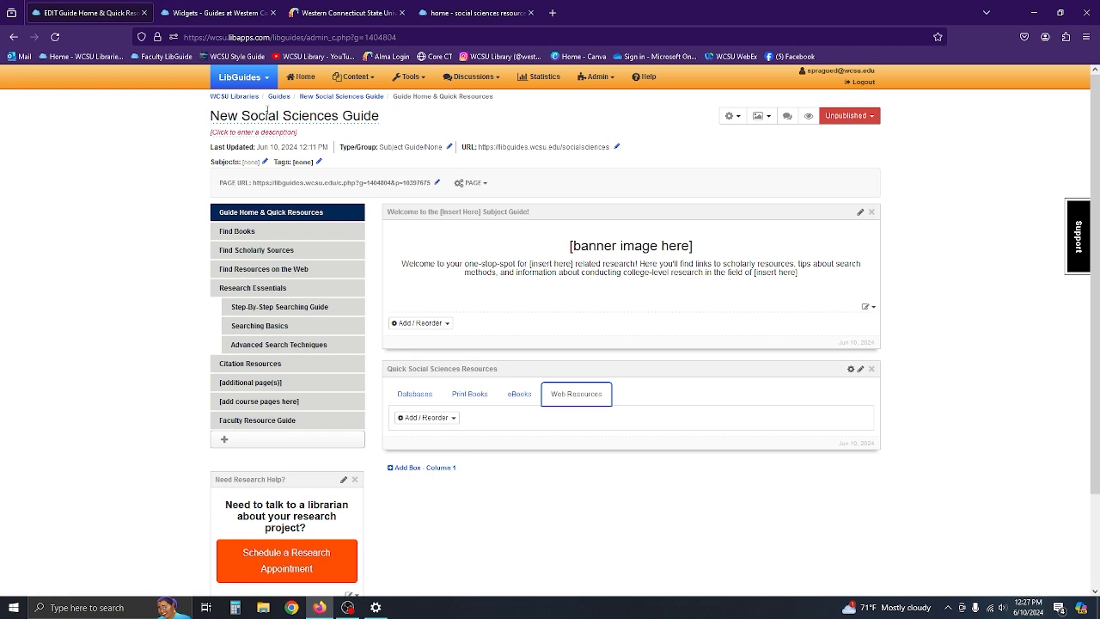
# Step: Delete the Web Resources tab from the Quick Social Sciences Resources box
pyautogui.click(851, 371)
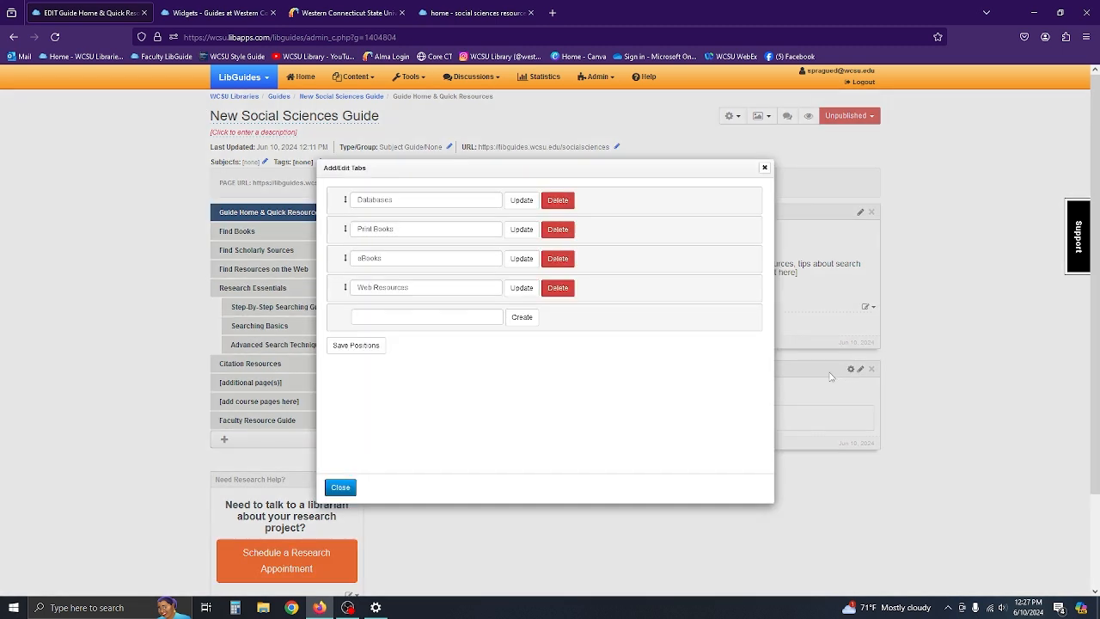
pyautogui.click(409, 320)
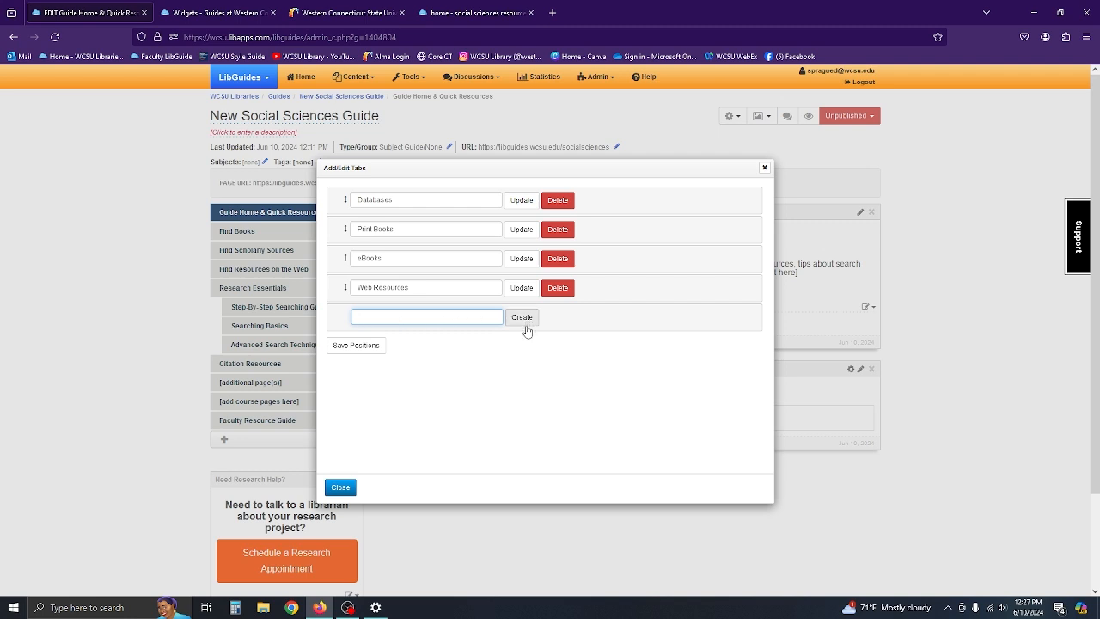
pyautogui.click(408, 258)
pyautogui.click(418, 285)
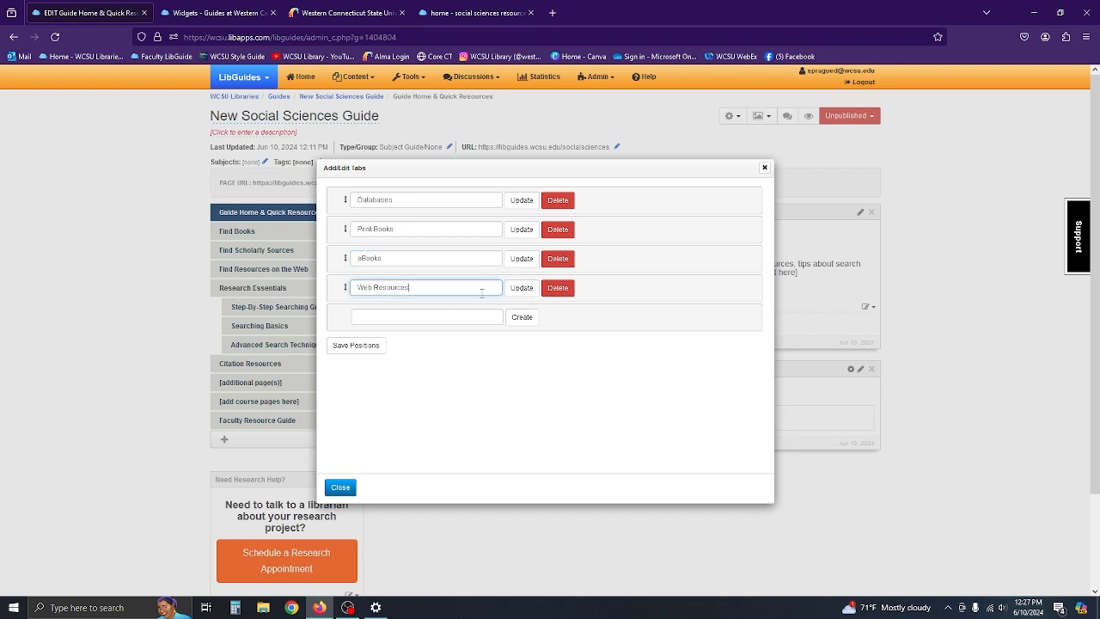
pyautogui.click(559, 289)
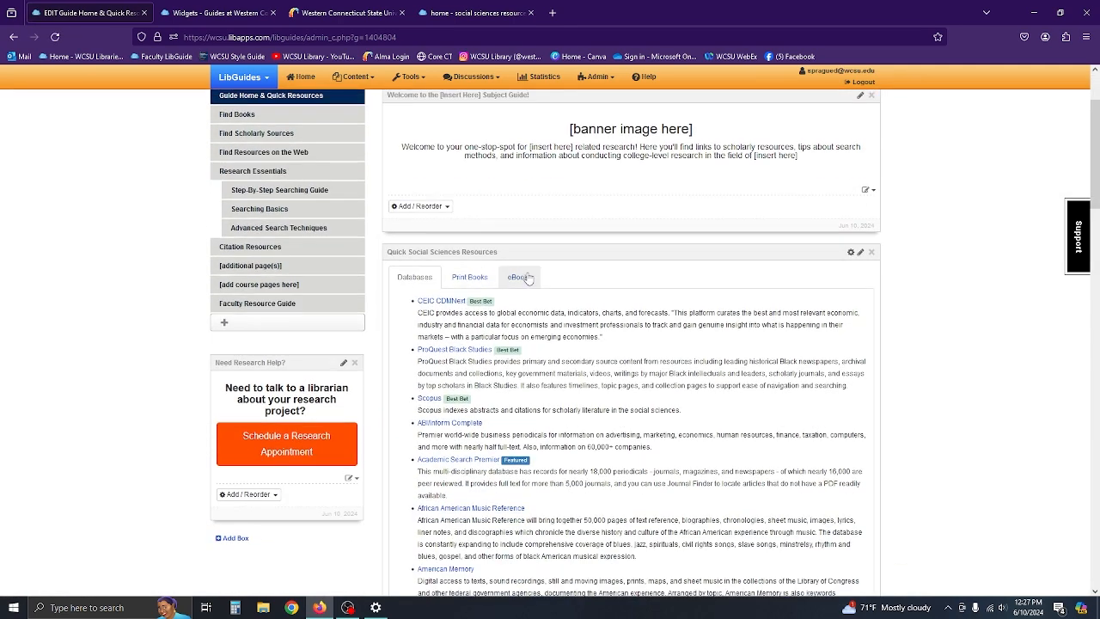
# Step: Review the eBooks and Databases sections left in the Quick Social Sciences Resources box
pyautogui.click(528, 278)
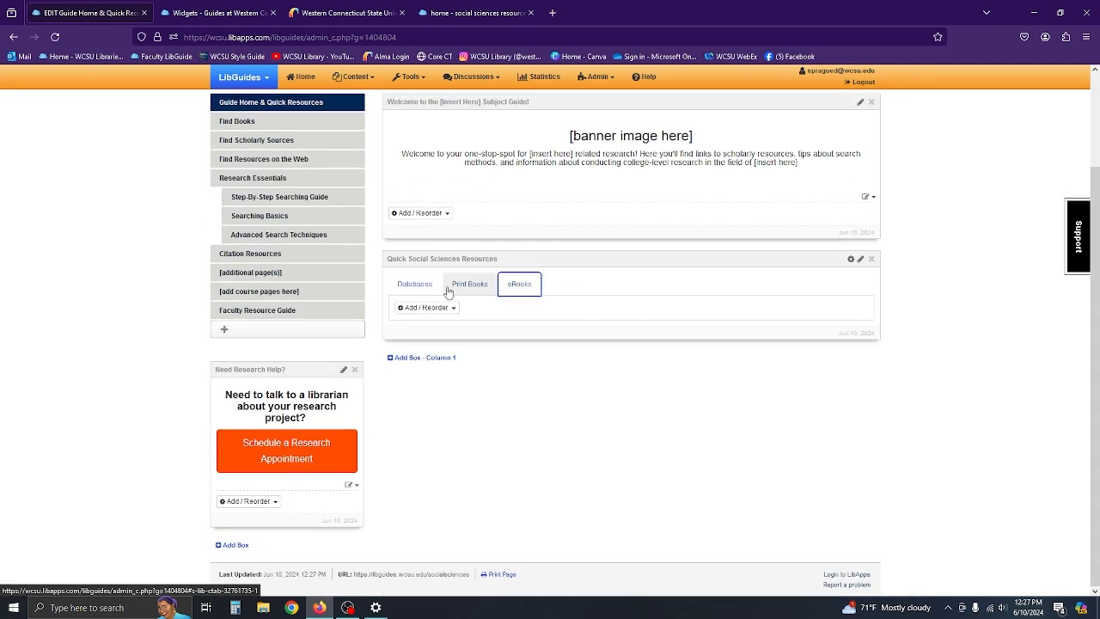
pyautogui.click(438, 287)
pyautogui.scroll(2, 640, 348)
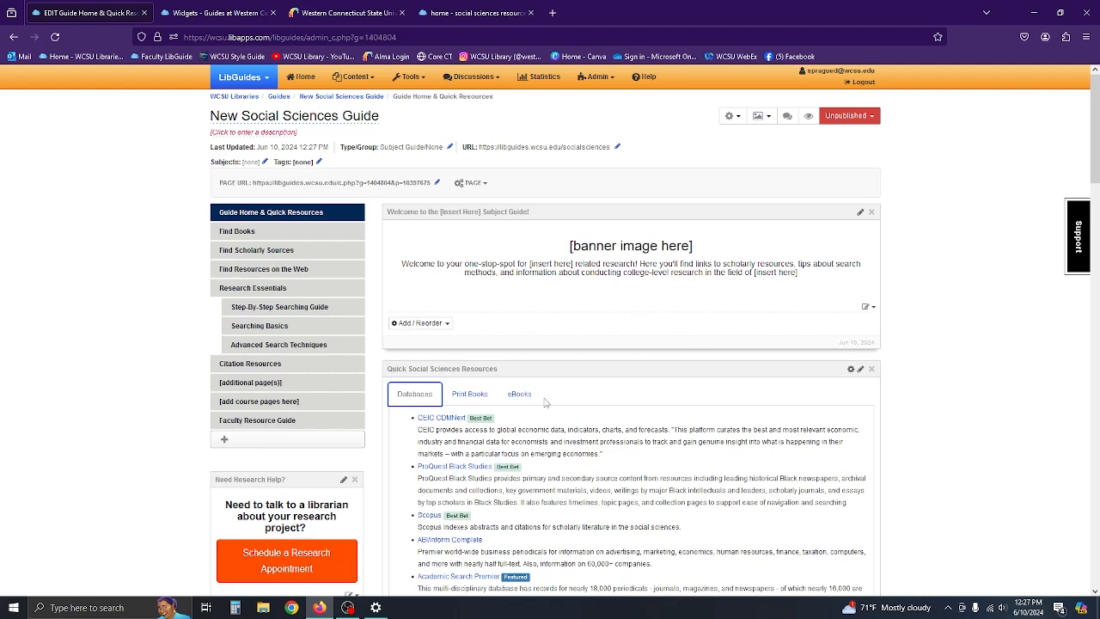
pyautogui.scroll(-1, 545, 401)
pyautogui.scroll(1, 565, 390)
# Step: Set the friendly URL ending of the Guide Home & Quick Resources page to "home" and save it
pyautogui.click(437, 184)
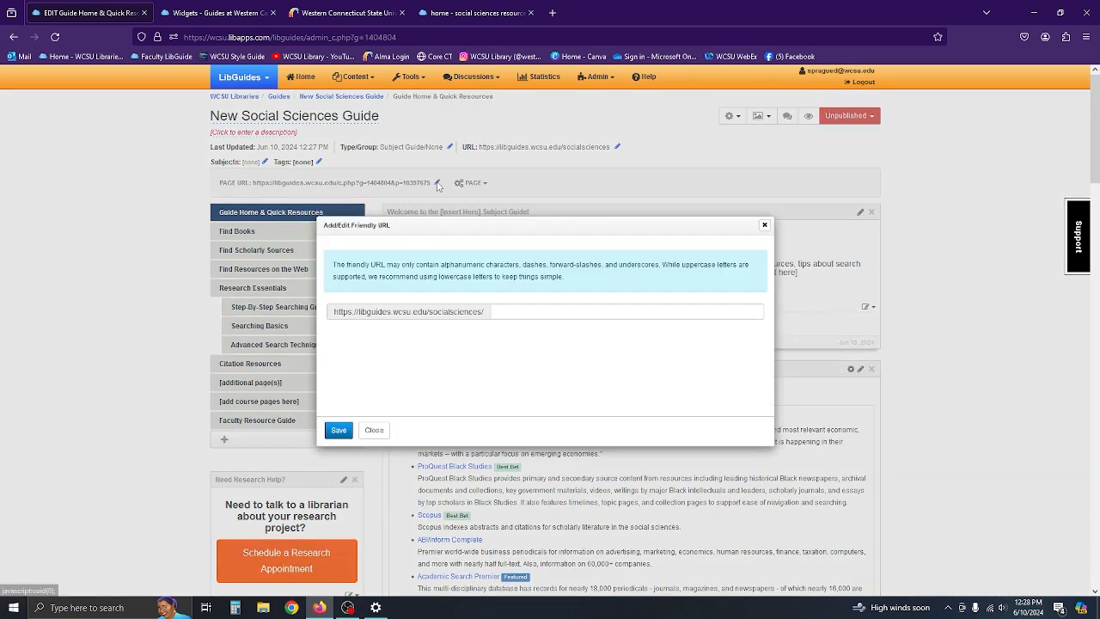
pyautogui.click(502, 311)
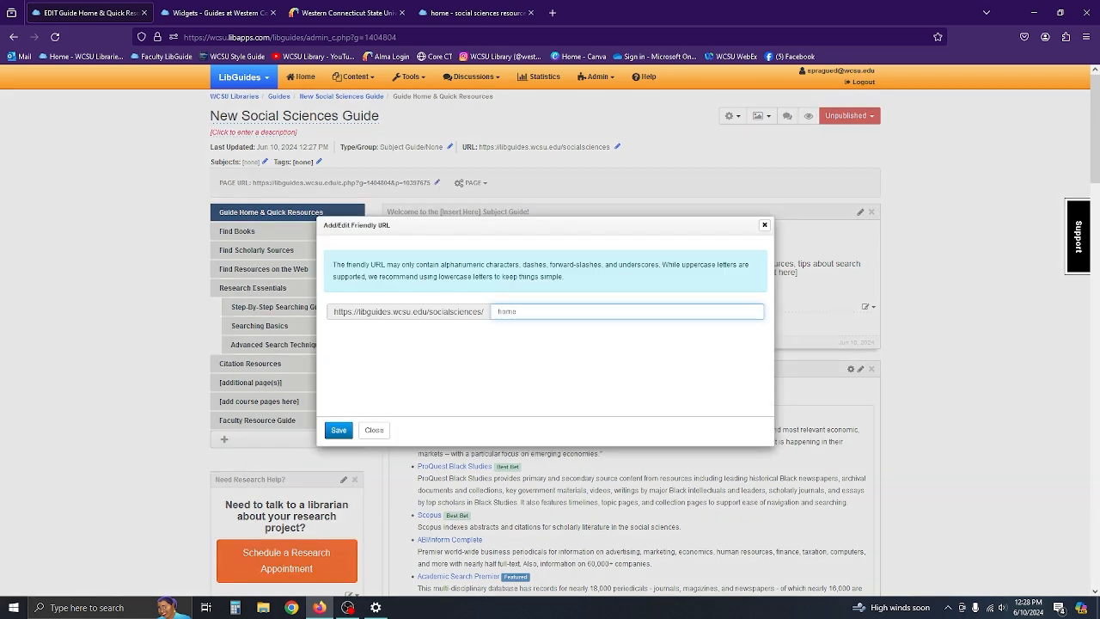
pyautogui.click(339, 429)
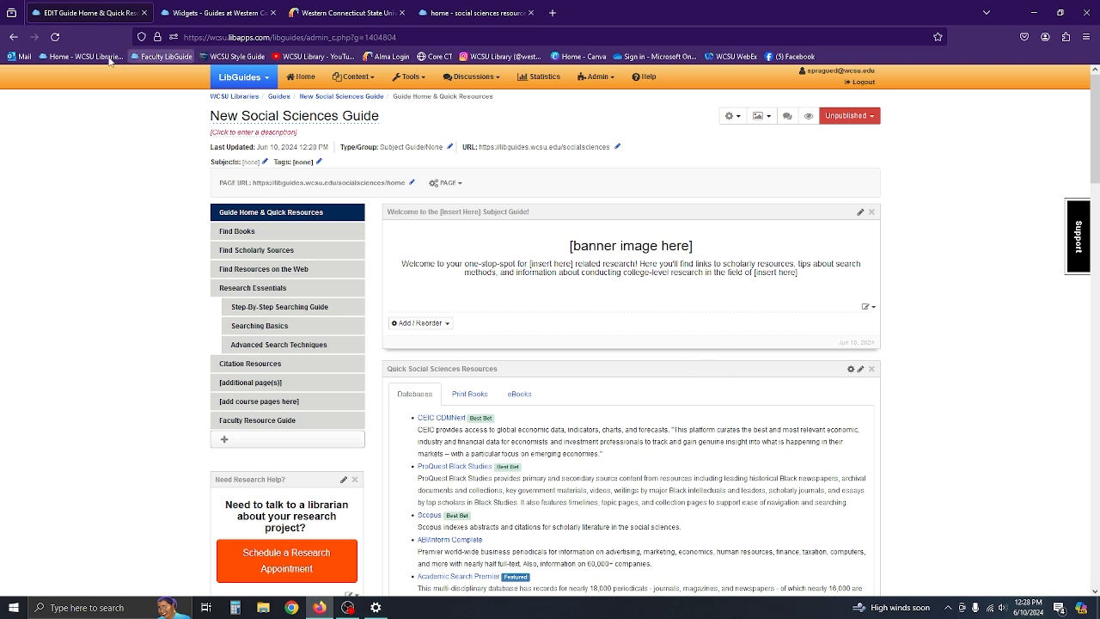
# Step: Open the guide's Find Books page and examine the Overview and Interlibrary Loan sections of its Find Books box
pyautogui.click(238, 236)
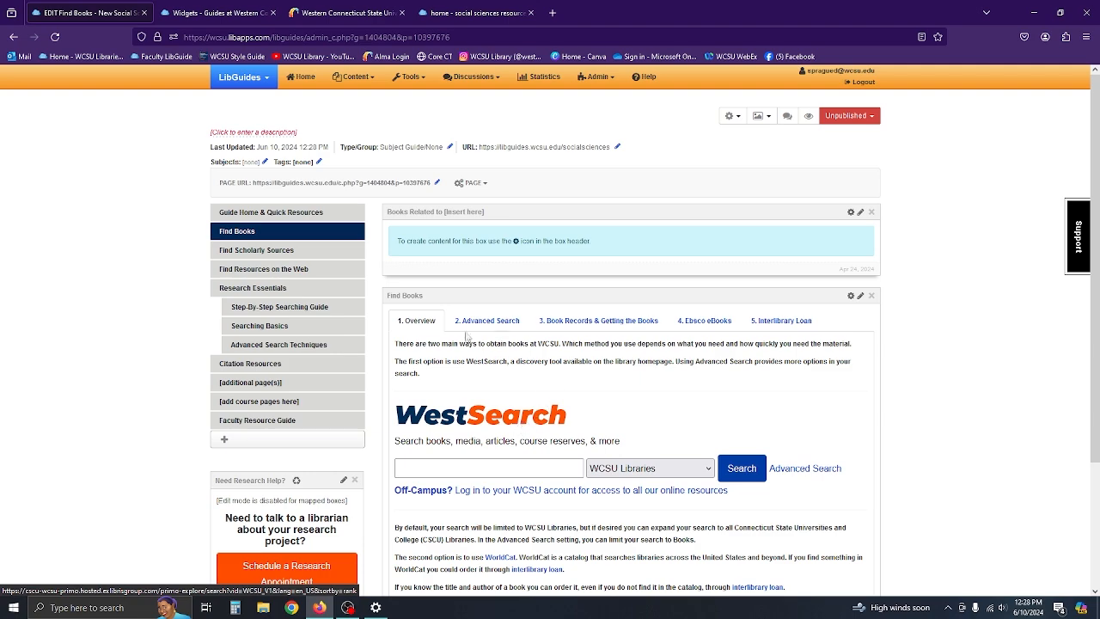
pyautogui.scroll(-3, 787, 442)
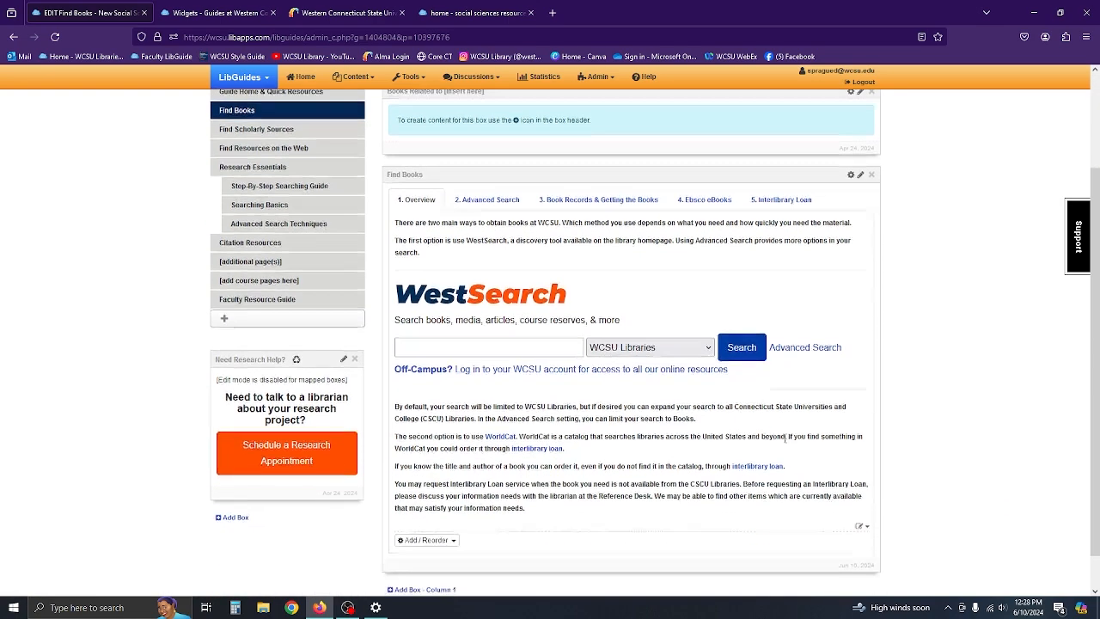
pyautogui.scroll(3, 809, 461)
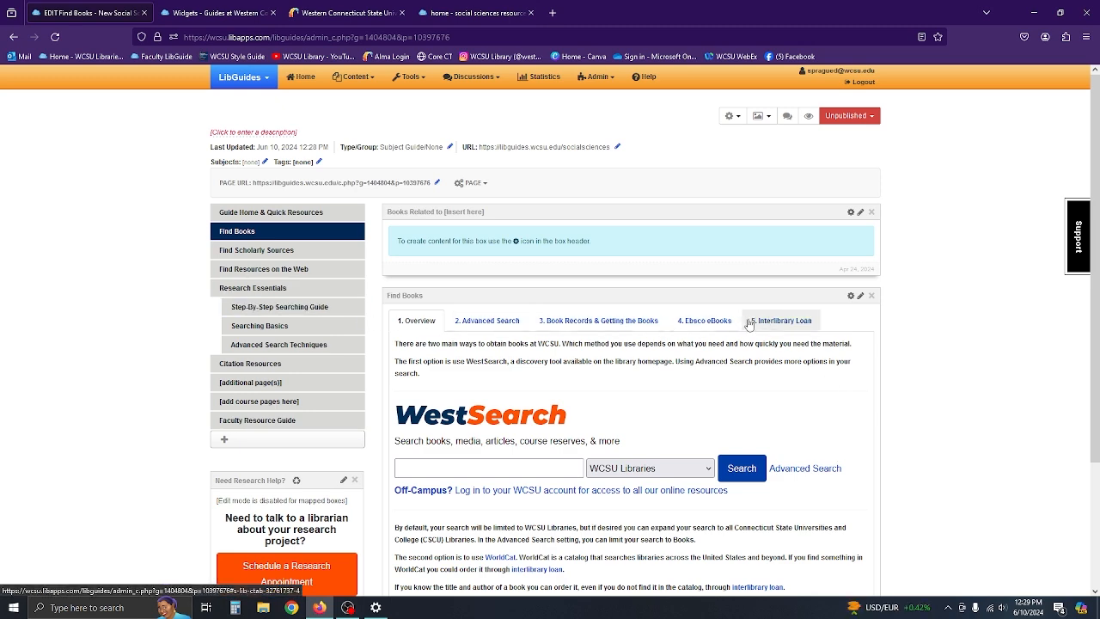
pyautogui.click(780, 330)
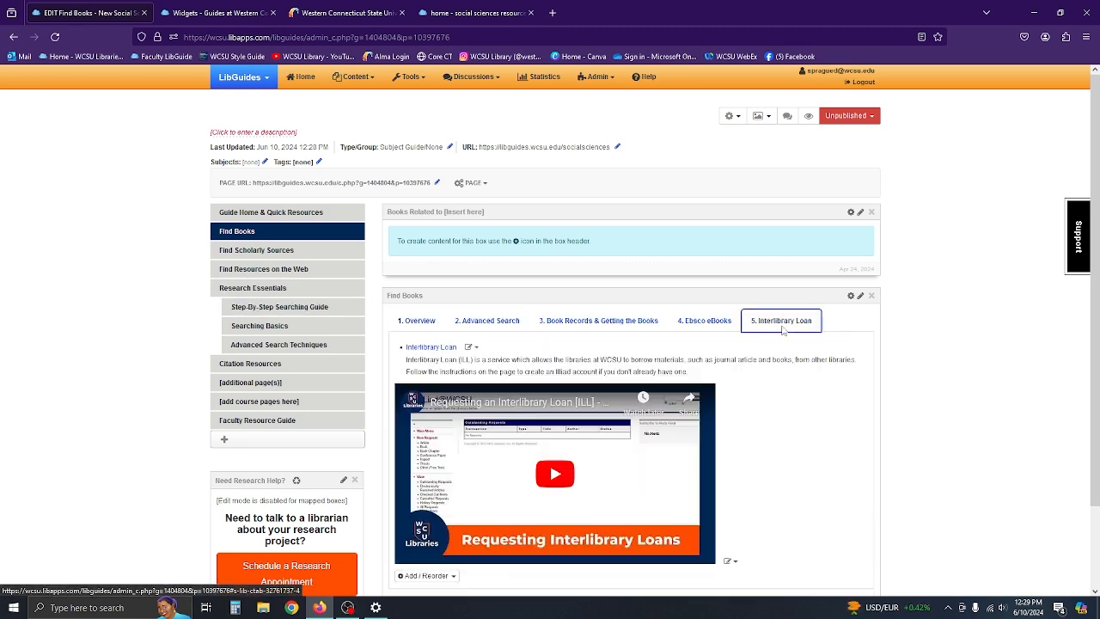
pyautogui.scroll(-1, 788, 426)
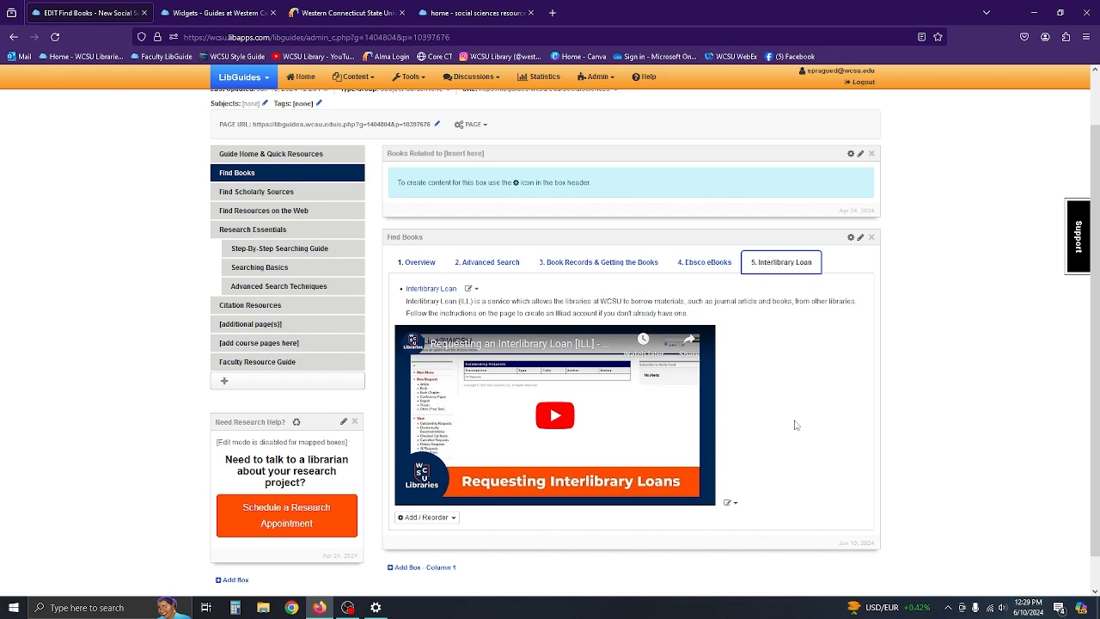
# Step: Examine the slide types and gallery settings of the Books Related to [Insert here] box, and return to the guide
pyautogui.scroll(1, 795, 424)
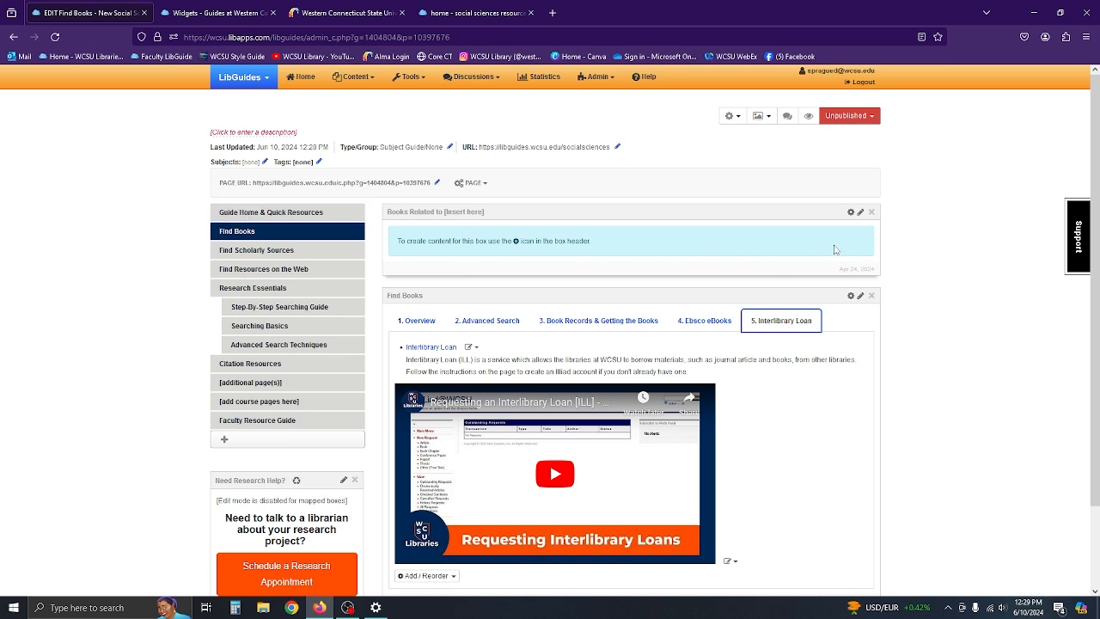
pyautogui.click(860, 212)
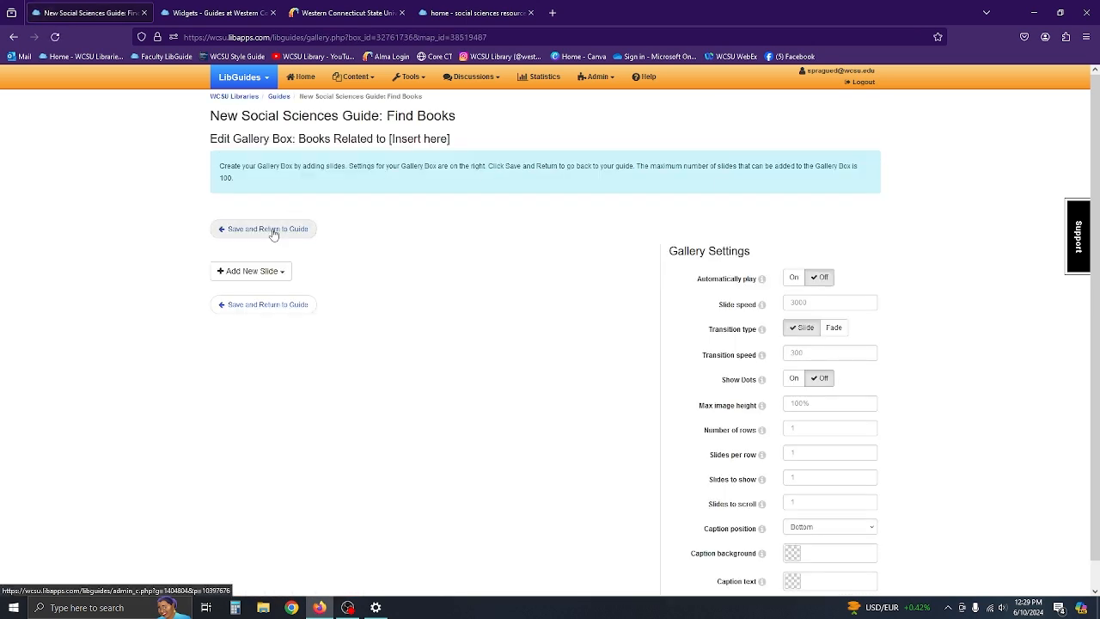
pyautogui.click(279, 280)
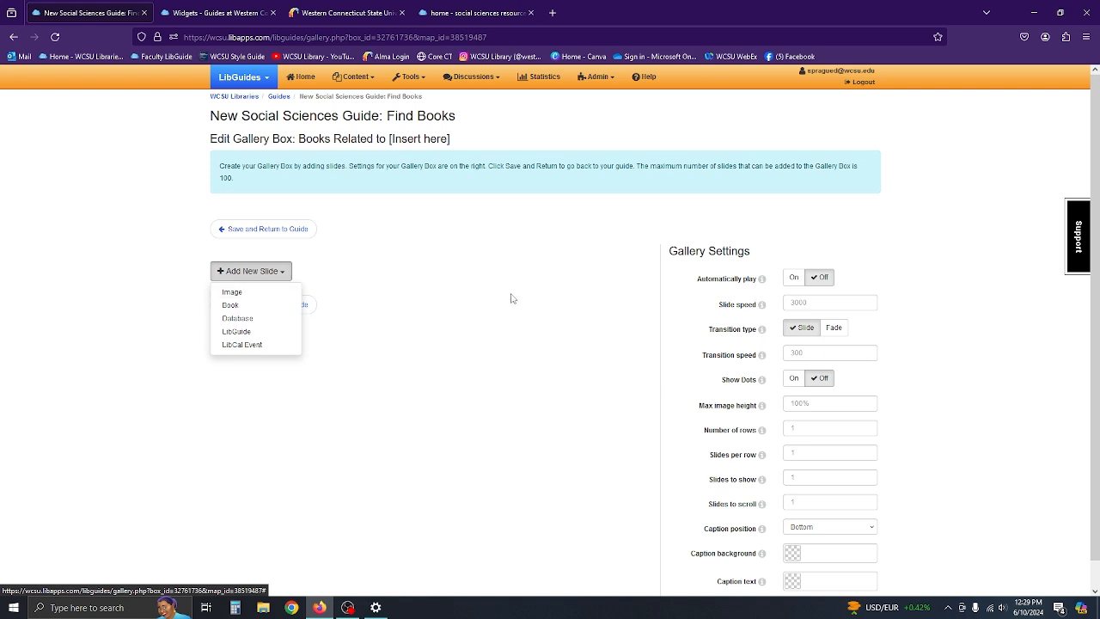
pyautogui.click(395, 315)
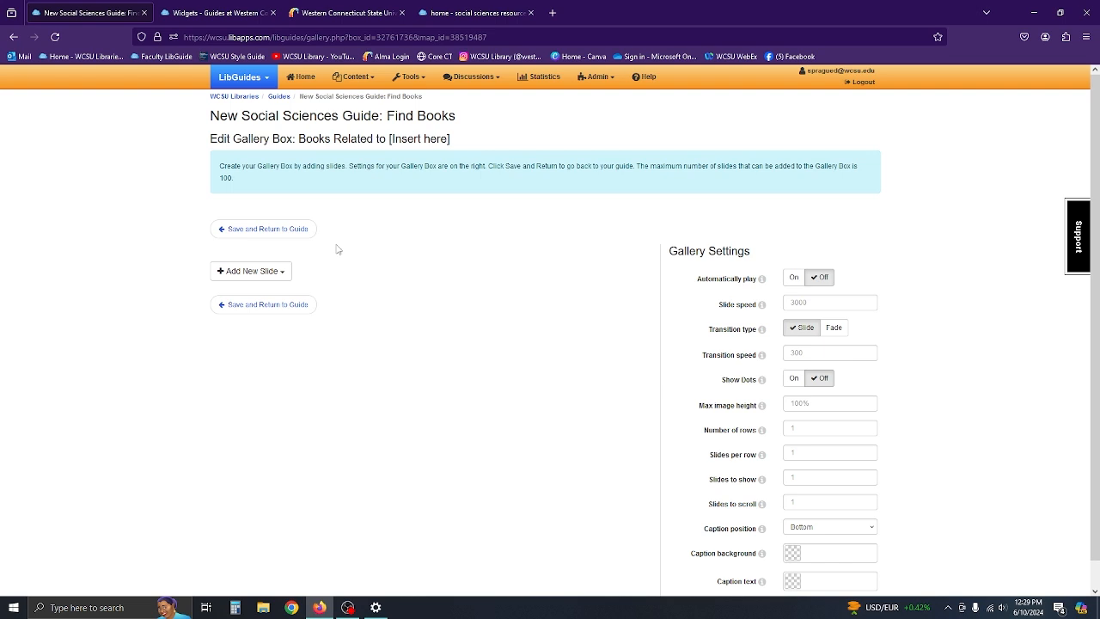
pyautogui.click(246, 231)
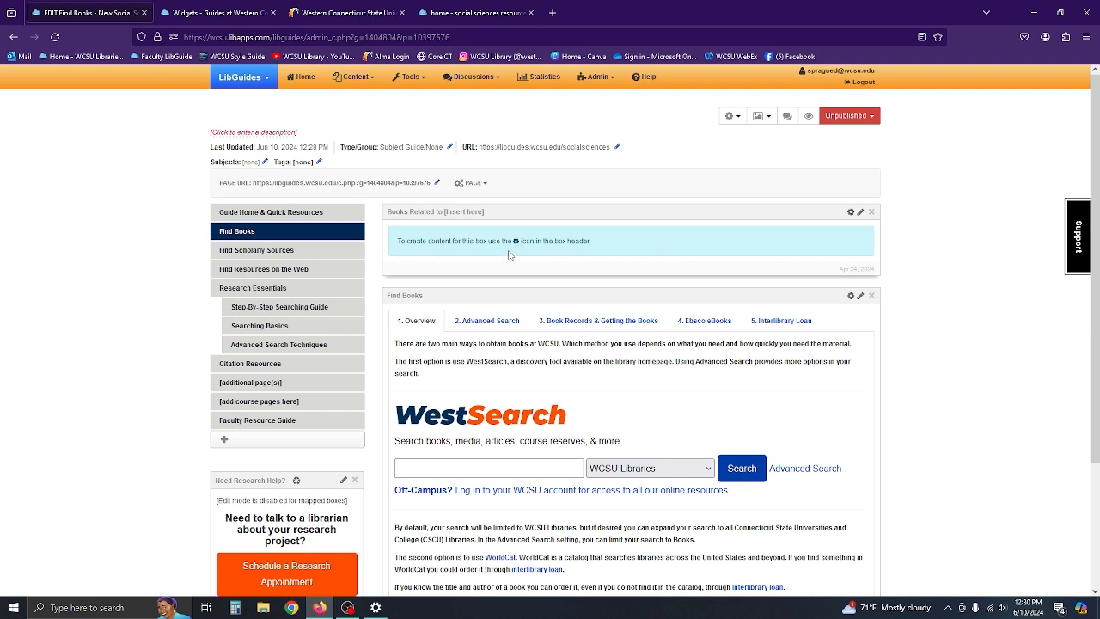
# Step: Enable Draft Mode for the Books Related to [Insert here] box and save it
pyautogui.click(860, 212)
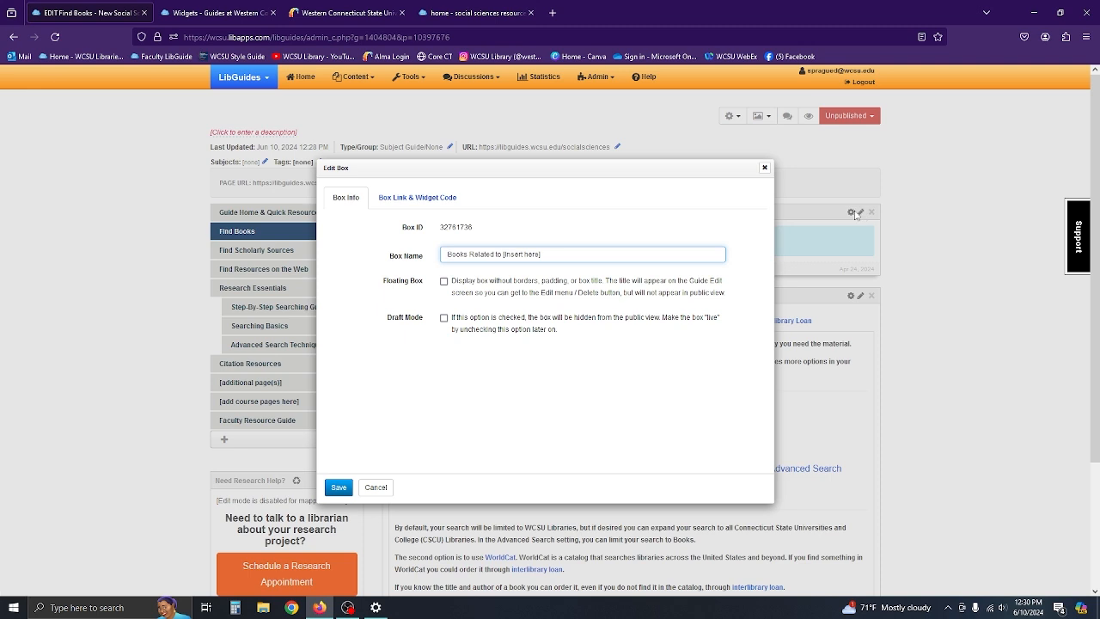
pyautogui.click(443, 317)
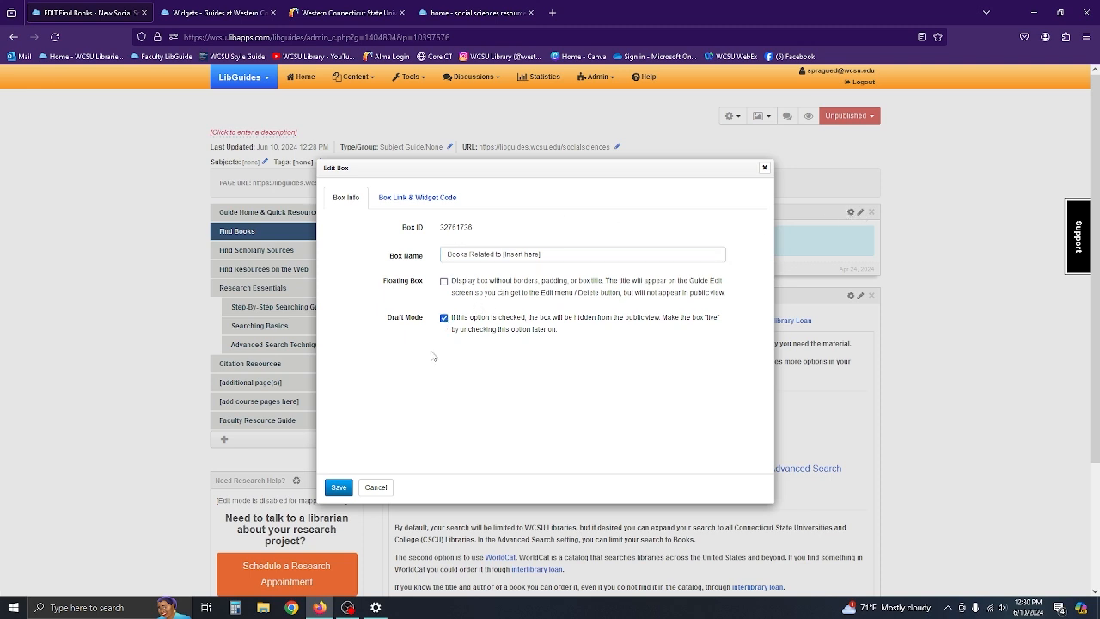
pyautogui.click(337, 488)
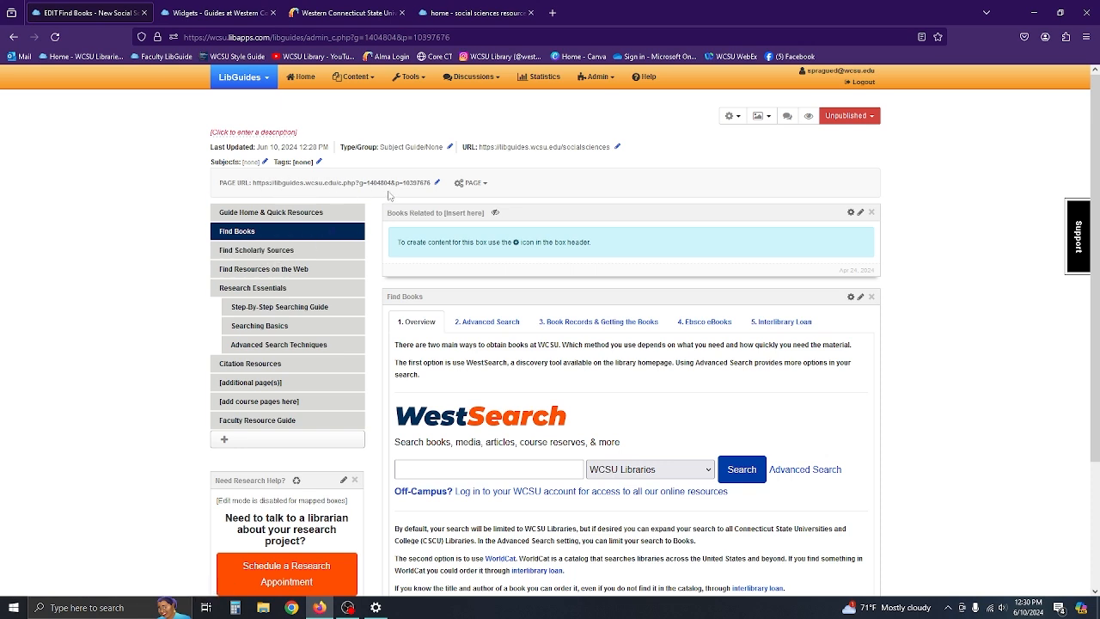
# Step: Set the friendly URL ending of the Find Books page to "findbooks" and save it
pyautogui.click(436, 182)
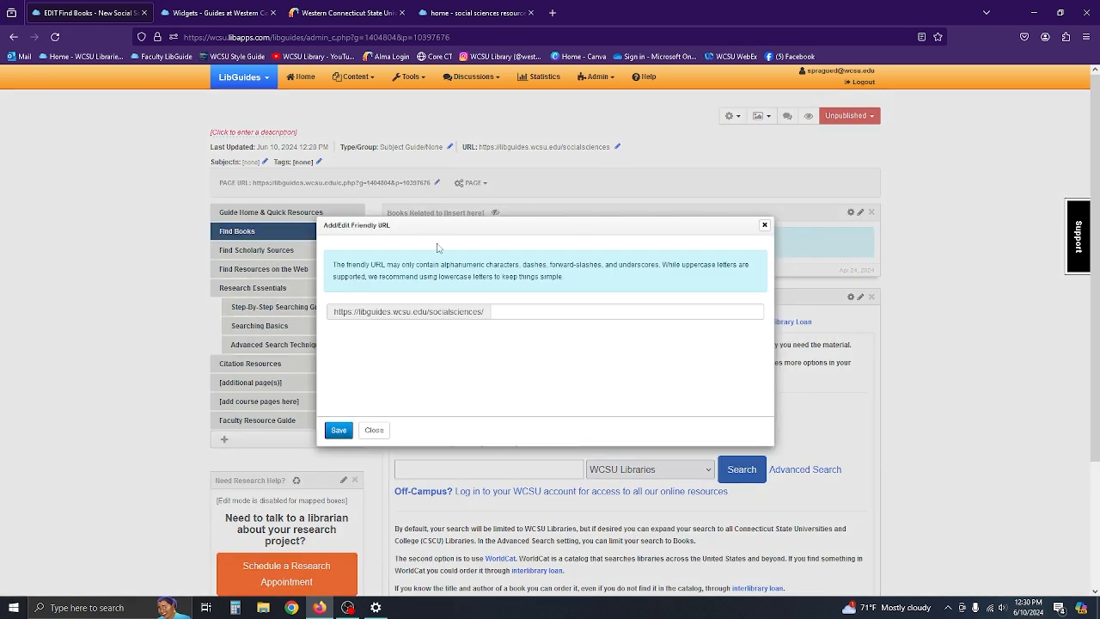
pyautogui.click(495, 311)
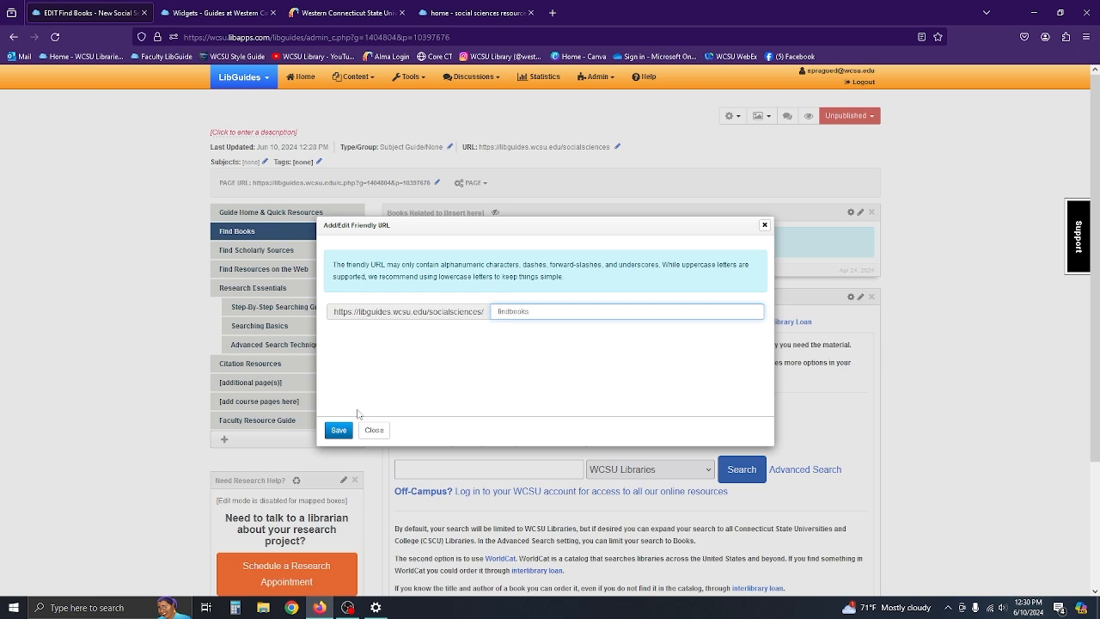
pyautogui.click(338, 429)
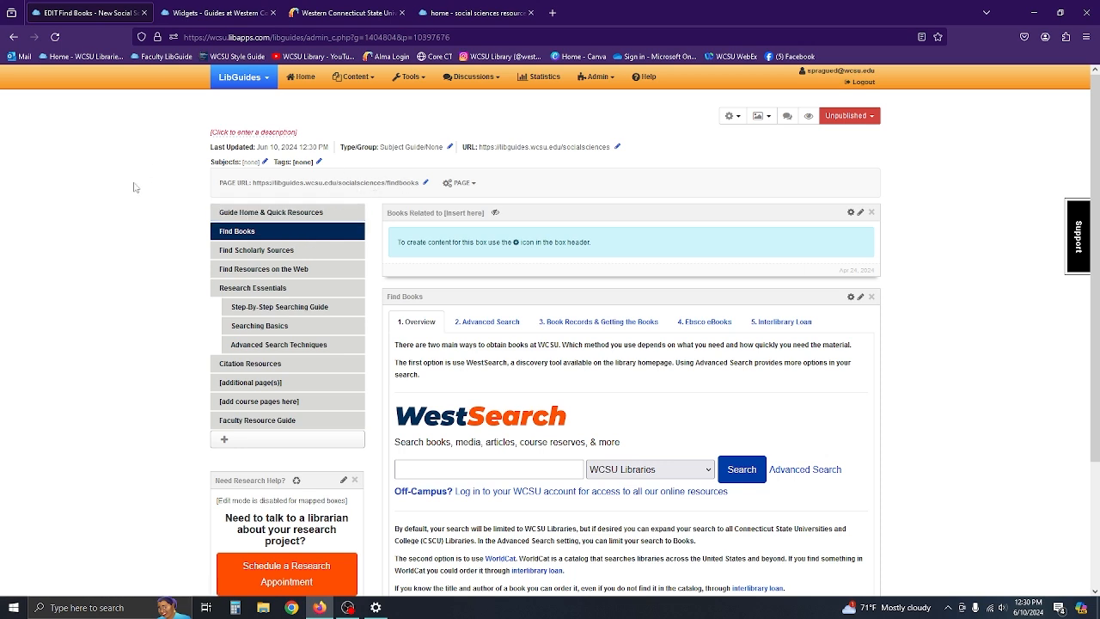
# Step: On the Find Scholarly Sources page, replace the [insert here] placeholder in the Subject Databases text with "Social Sciences" and save it
pyautogui.click(249, 251)
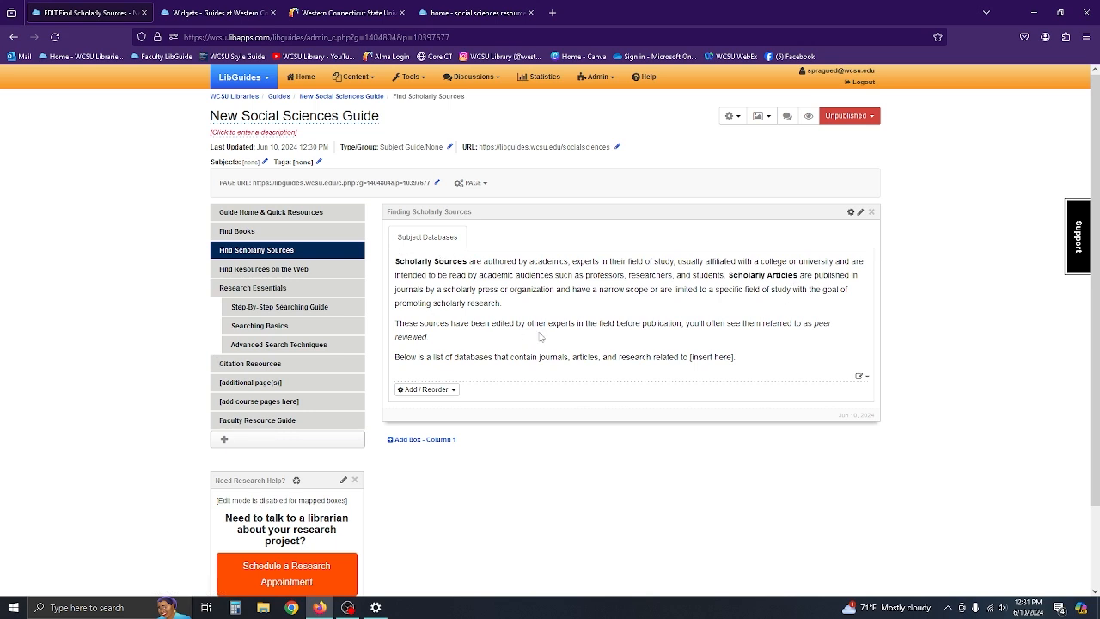
pyautogui.click(858, 378)
pyautogui.click(881, 397)
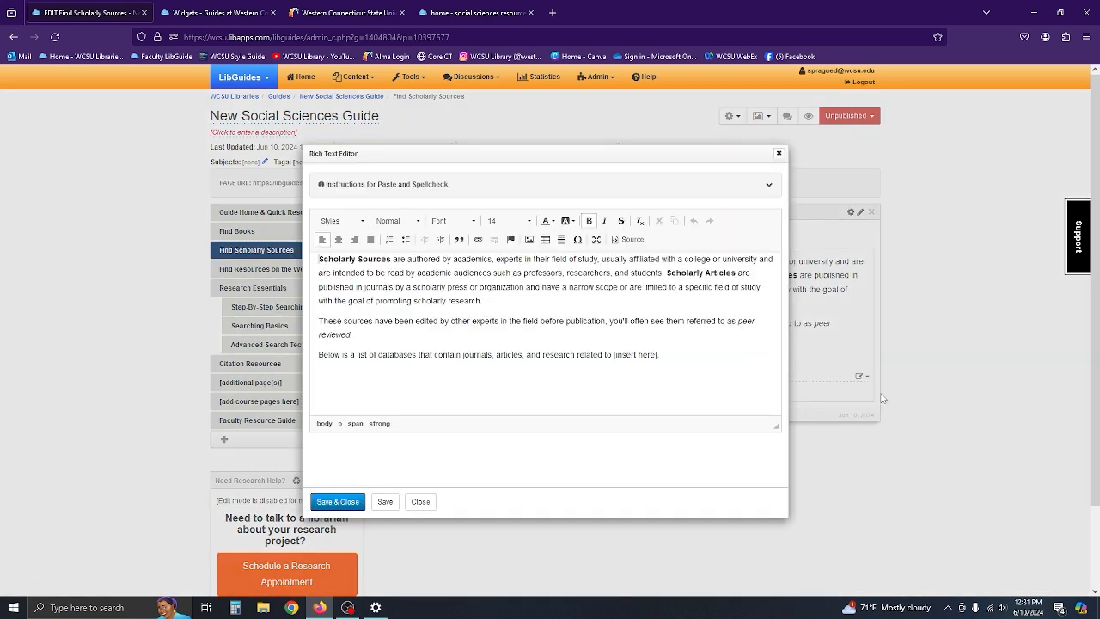
pyautogui.click(658, 355)
pyautogui.press('BackSpace')
pyautogui.press('BackSpace')
pyautogui.press('BackSpace')
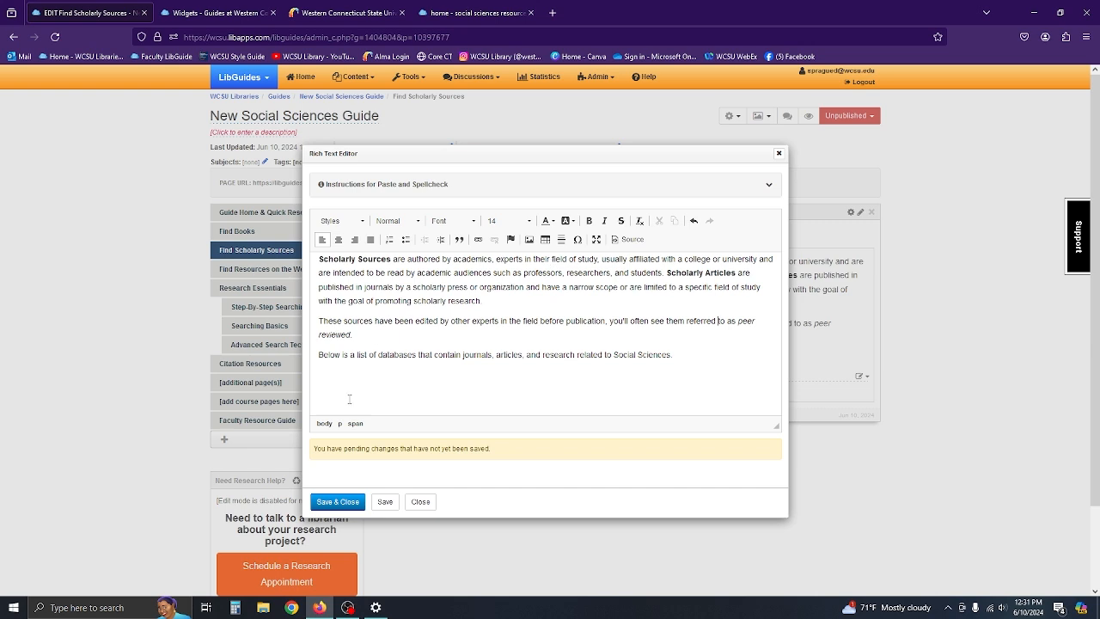
pyautogui.click(338, 501)
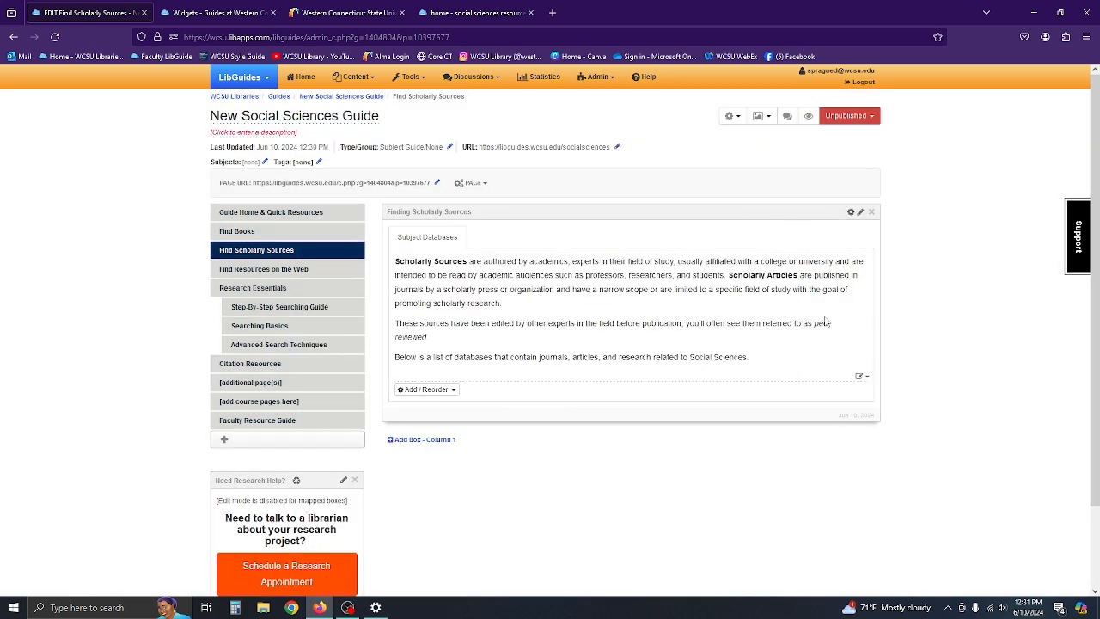
# Step: Reuse the existing Social Sciences Databases widget created Jun 10, 2024 at the bottom of the Subject Databases tab, and check its database list
pyautogui.click(453, 393)
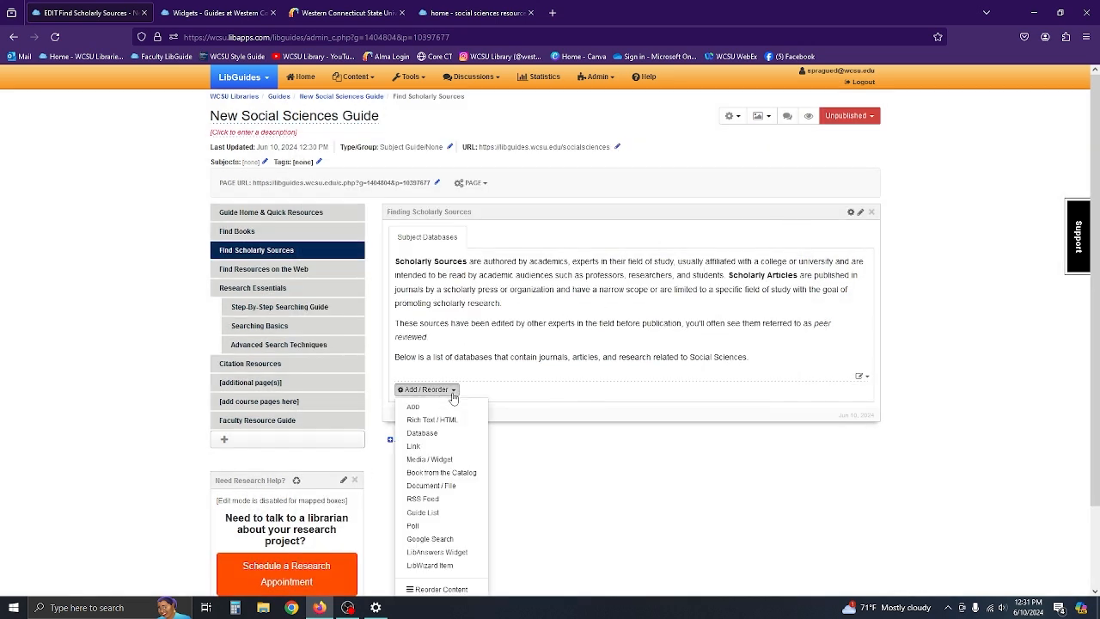
pyautogui.click(446, 464)
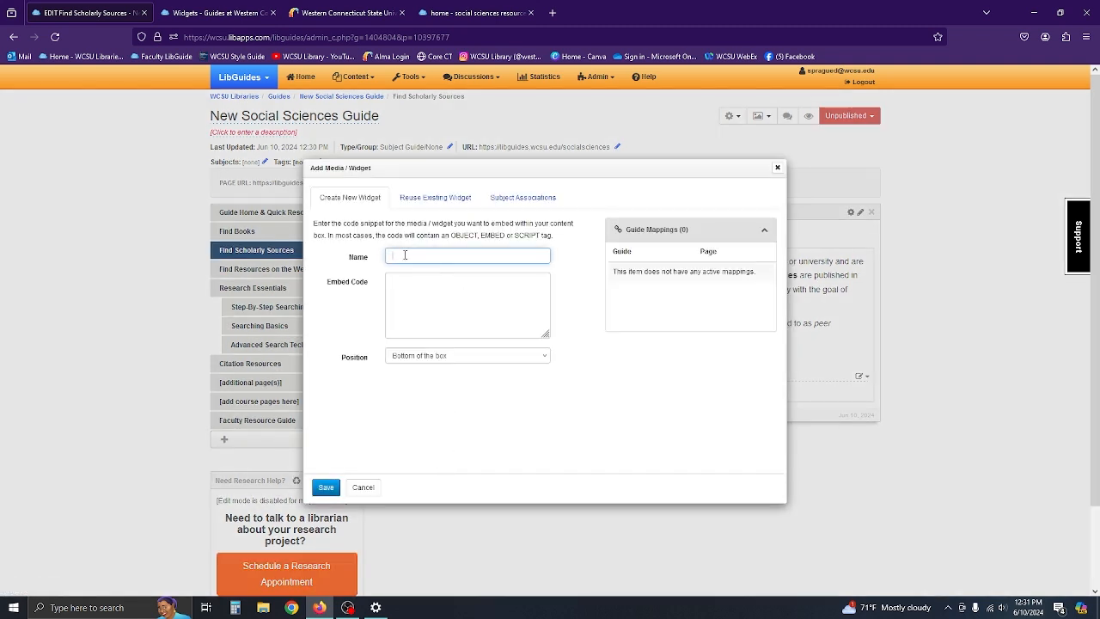
pyautogui.click(440, 199)
pyautogui.click(407, 247)
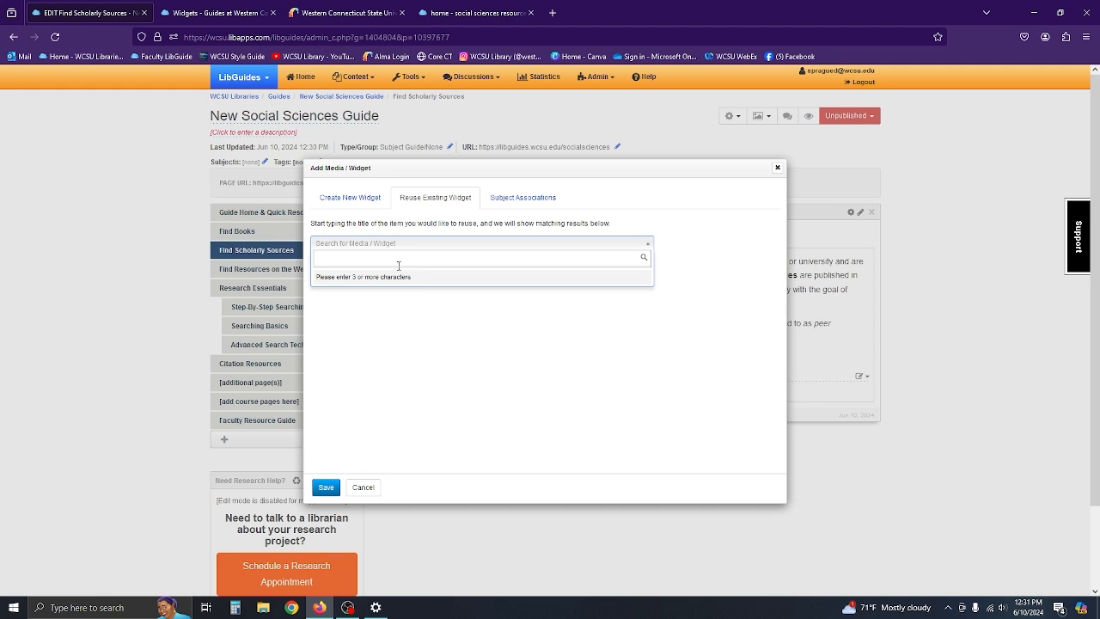
pyautogui.write('socia')
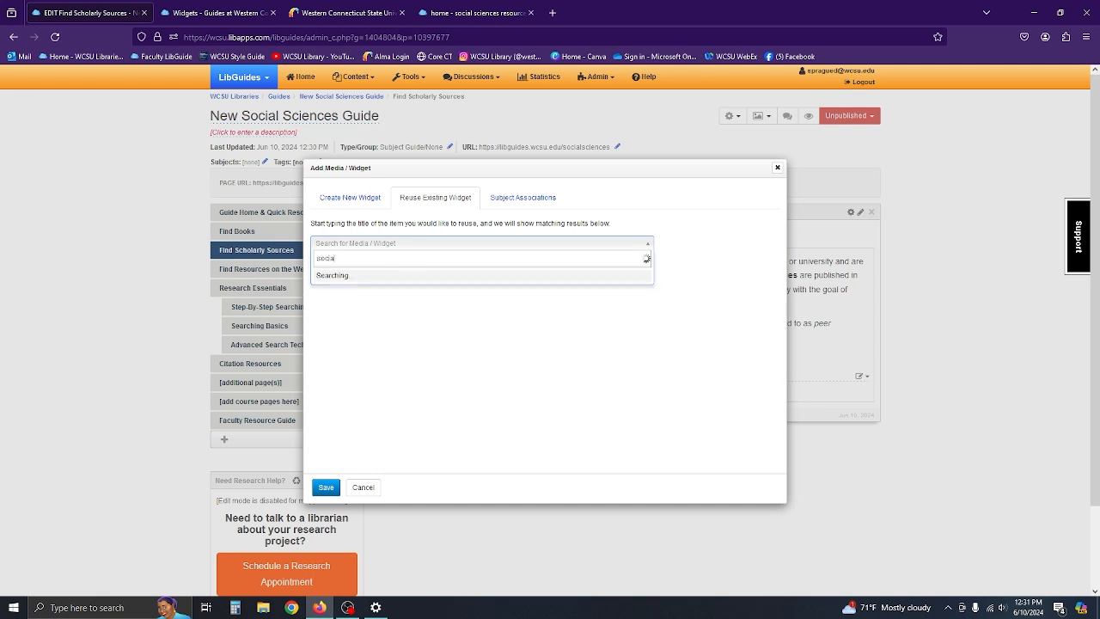
pyautogui.write('l sciences')
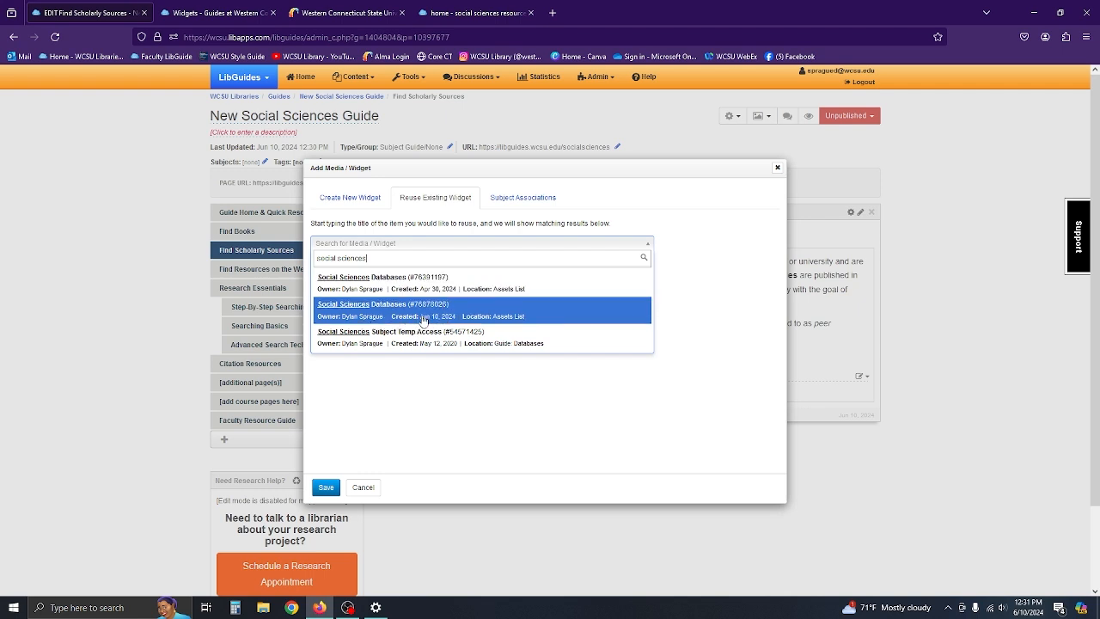
pyautogui.click(364, 309)
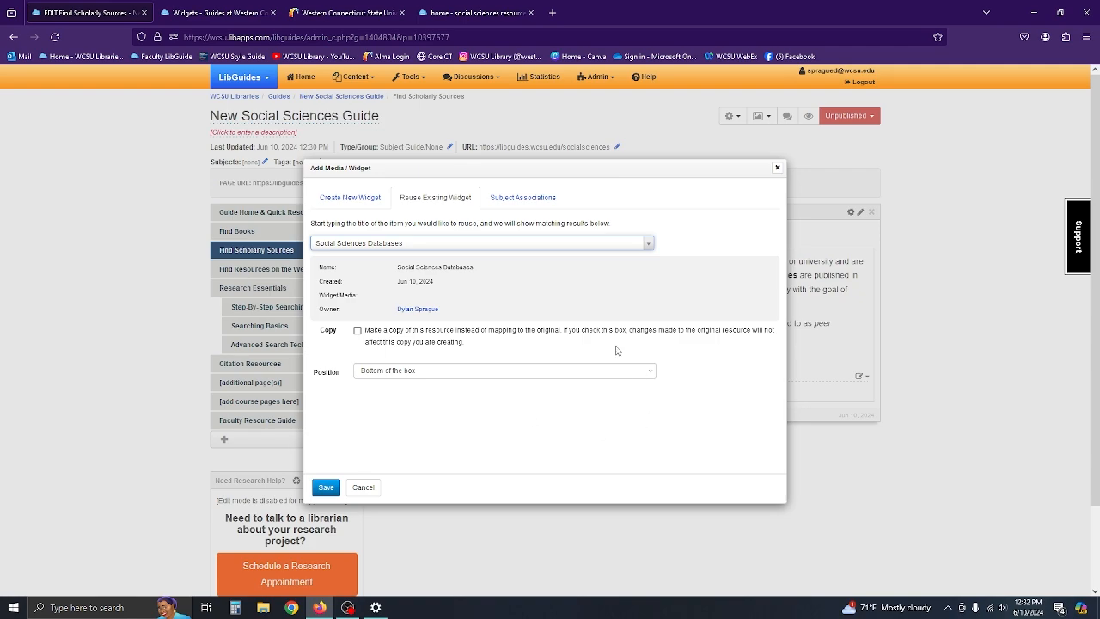
pyautogui.click(326, 488)
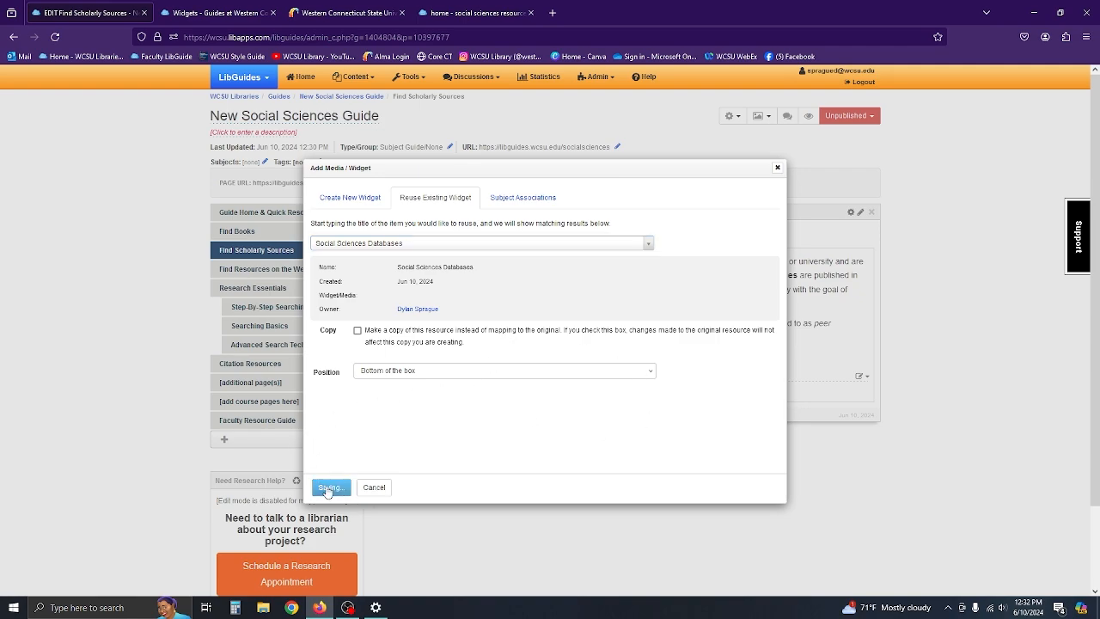
pyautogui.scroll(-4, 638, 401)
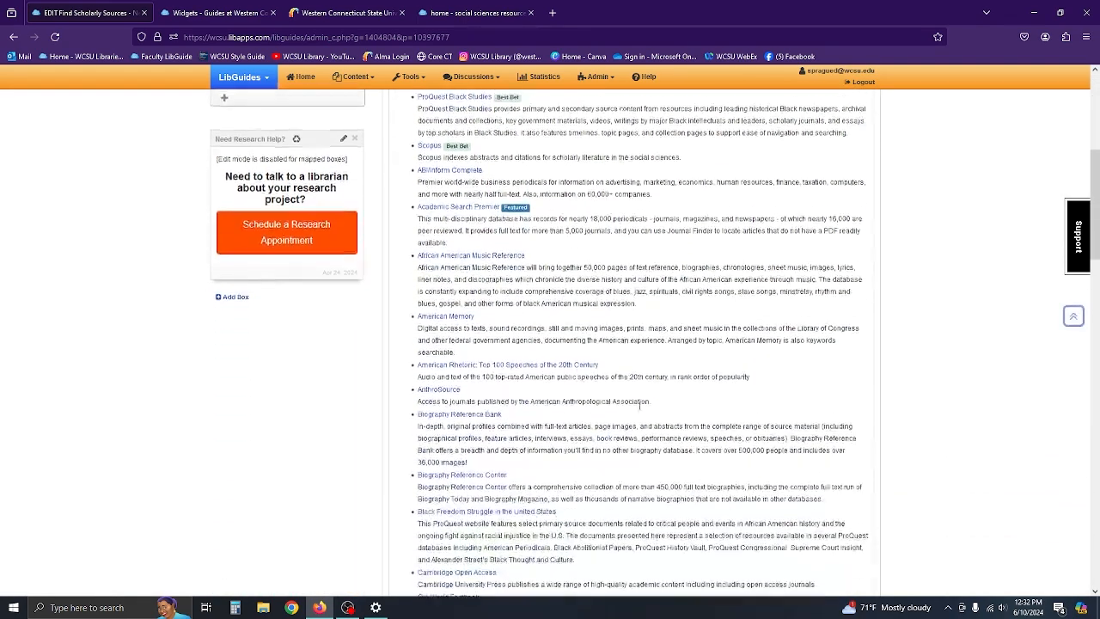
pyautogui.scroll(4, 639, 411)
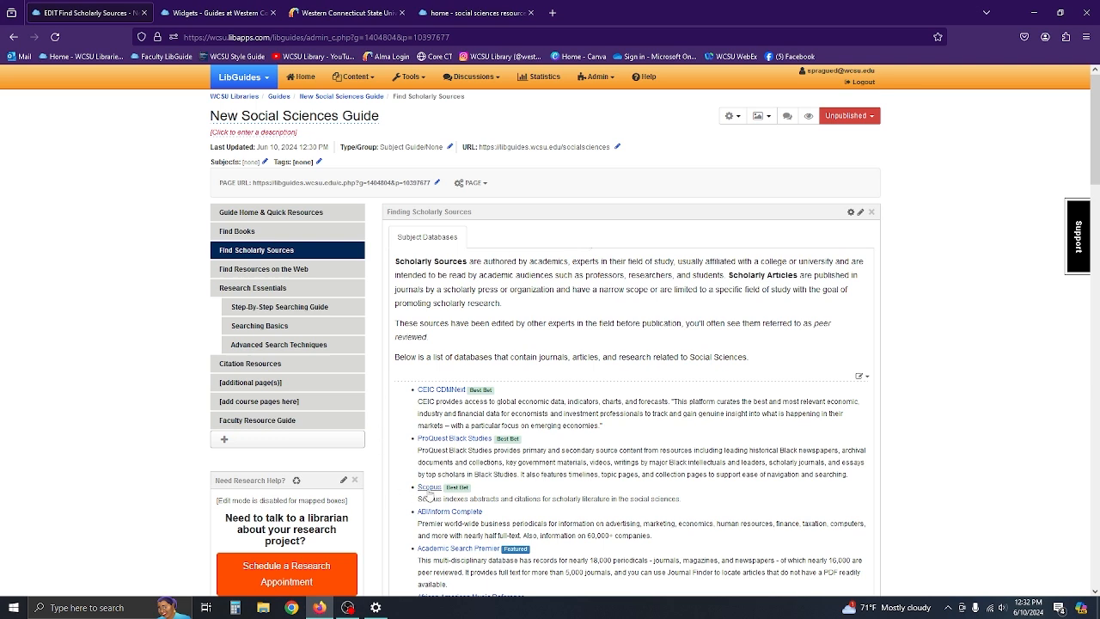
# Step: Add a tab named "Scopus" to the Finding Scholarly Sources box and reload the page
pyautogui.click(854, 212)
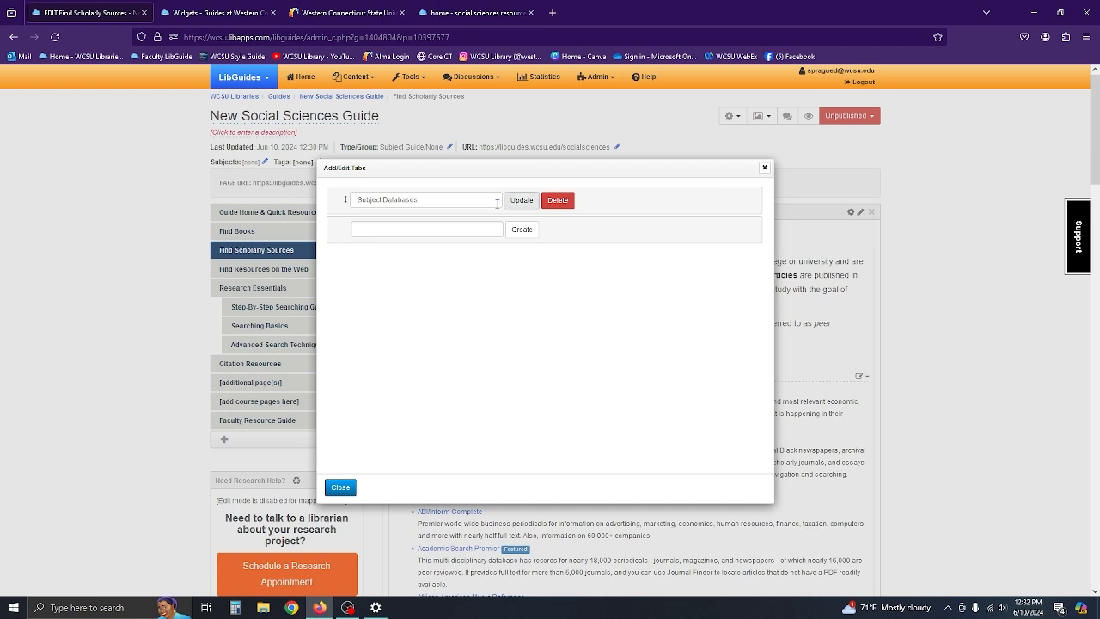
pyautogui.click(399, 230)
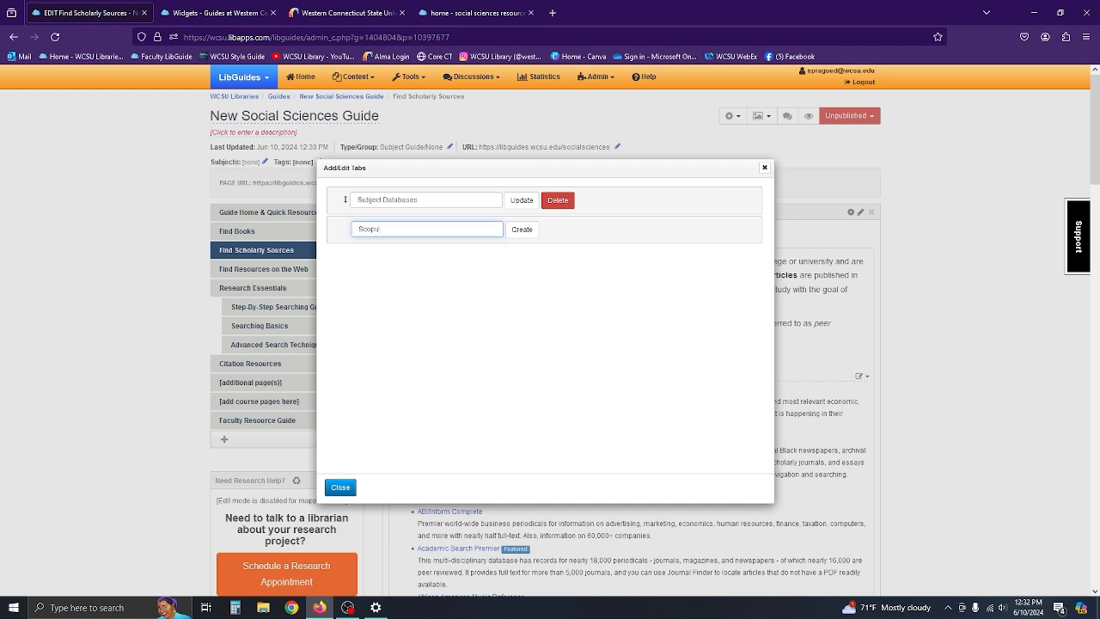
pyautogui.click(521, 230)
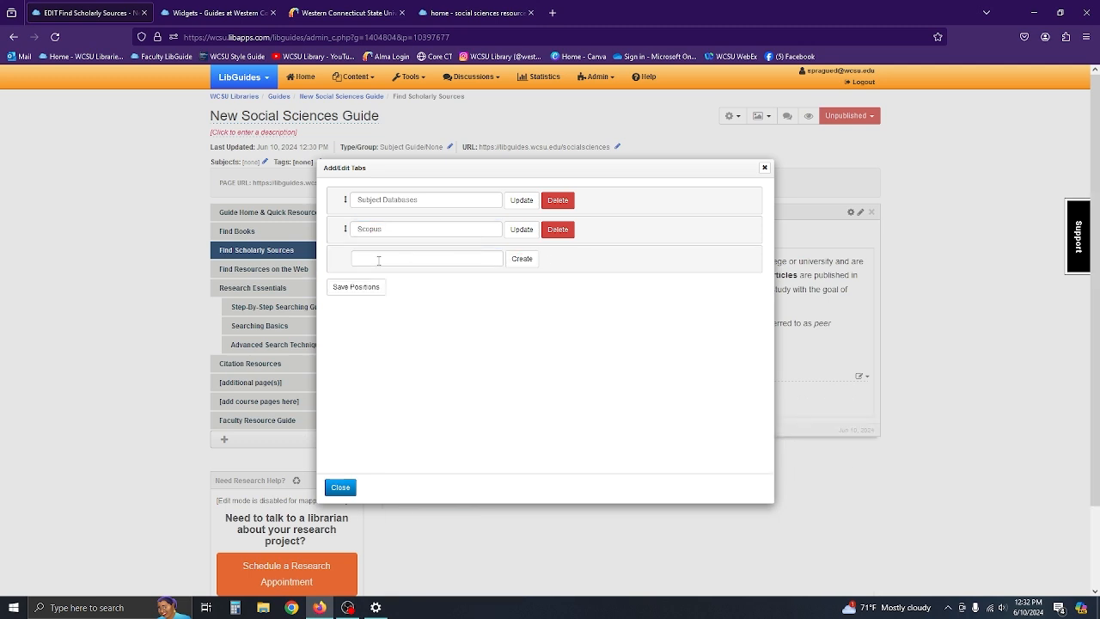
pyautogui.click(337, 488)
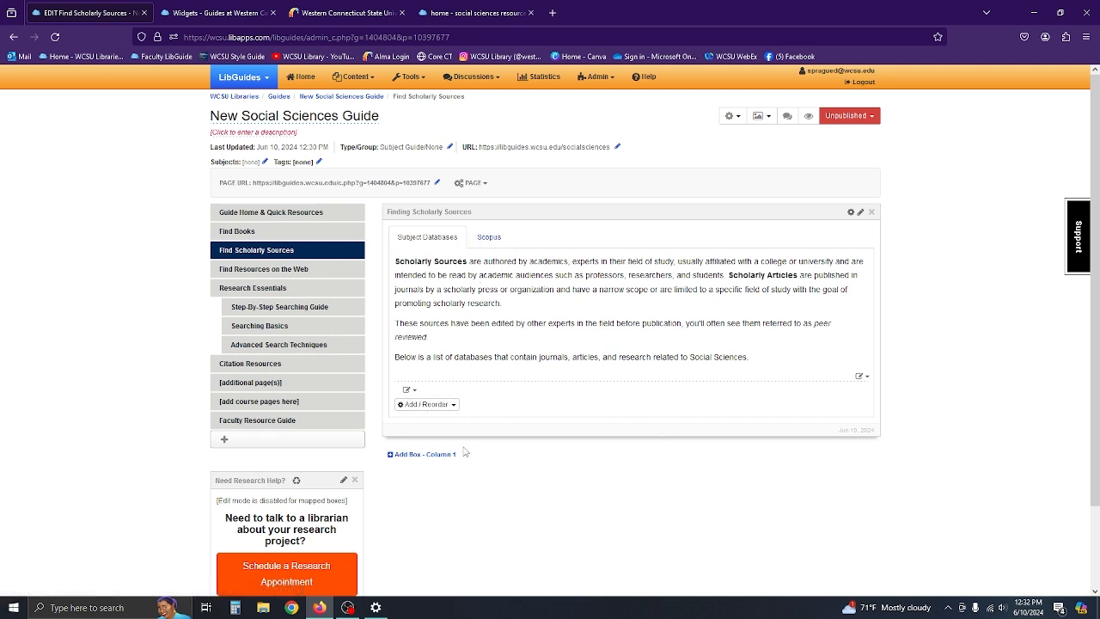
pyautogui.click(55, 39)
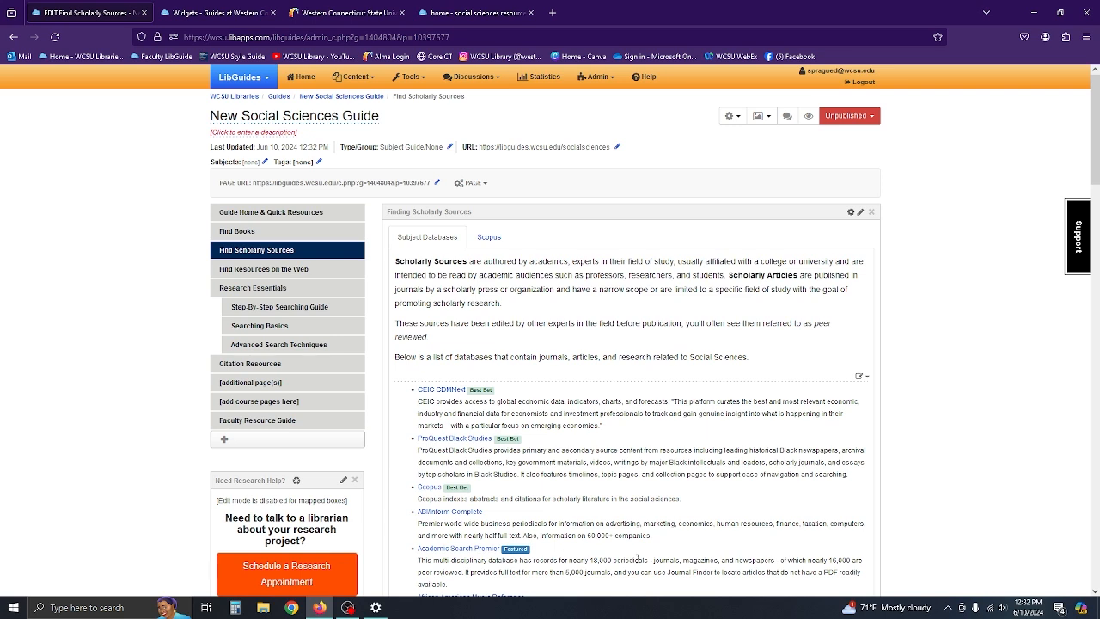
# Step: Examine the new media widget form for the Scopus tab, close it without saving, and return to the Subject Databases tab
pyautogui.click(489, 238)
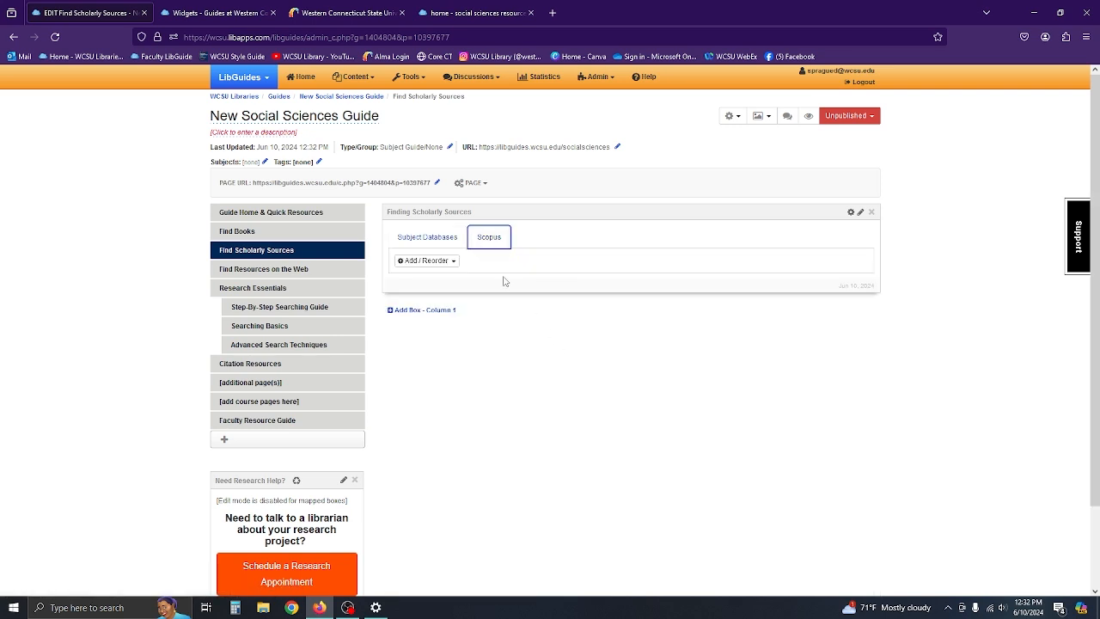
pyautogui.click(442, 261)
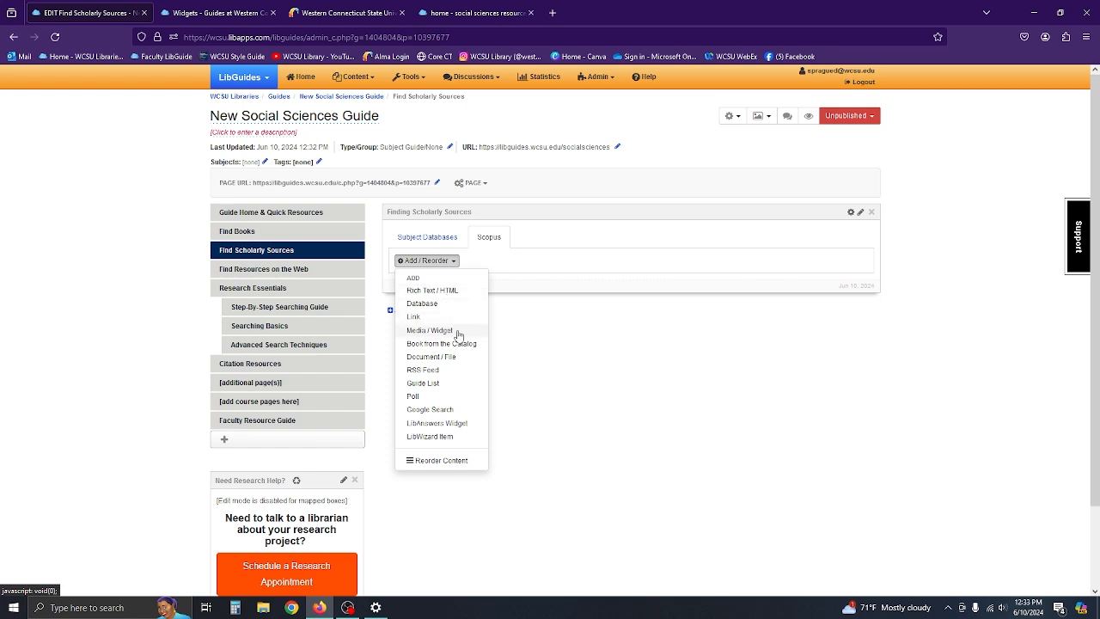
pyautogui.click(440, 332)
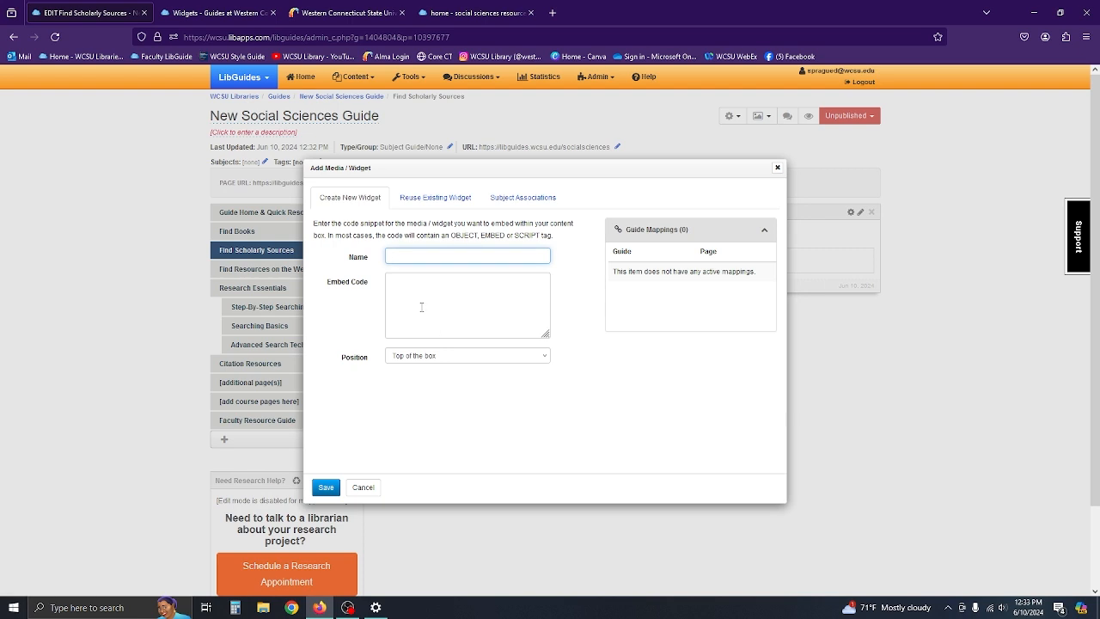
pyautogui.click(415, 297)
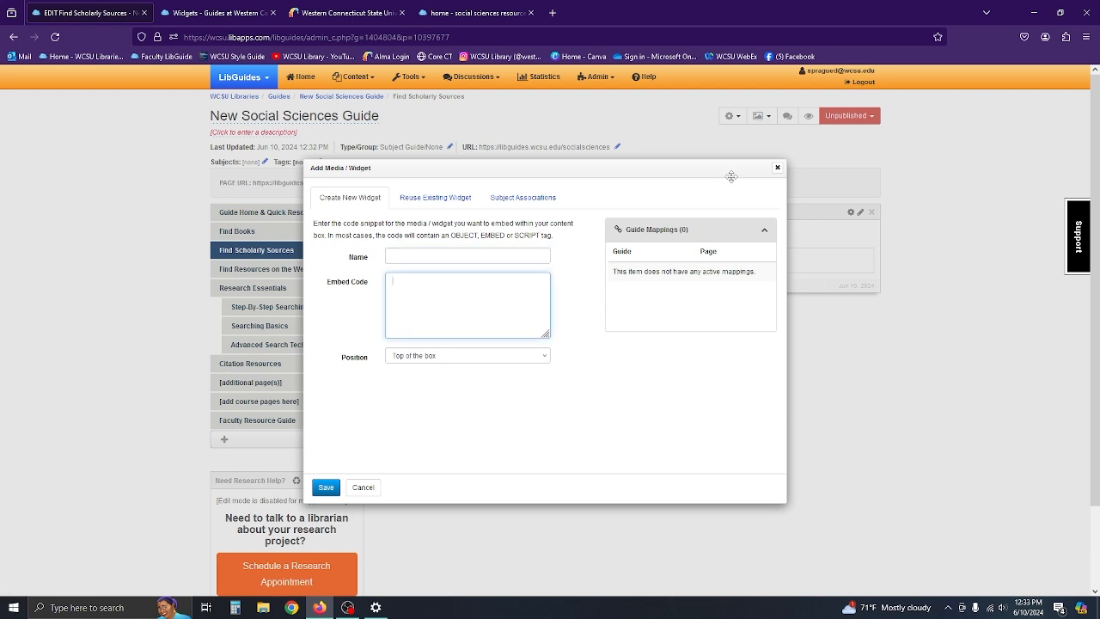
pyautogui.click(777, 167)
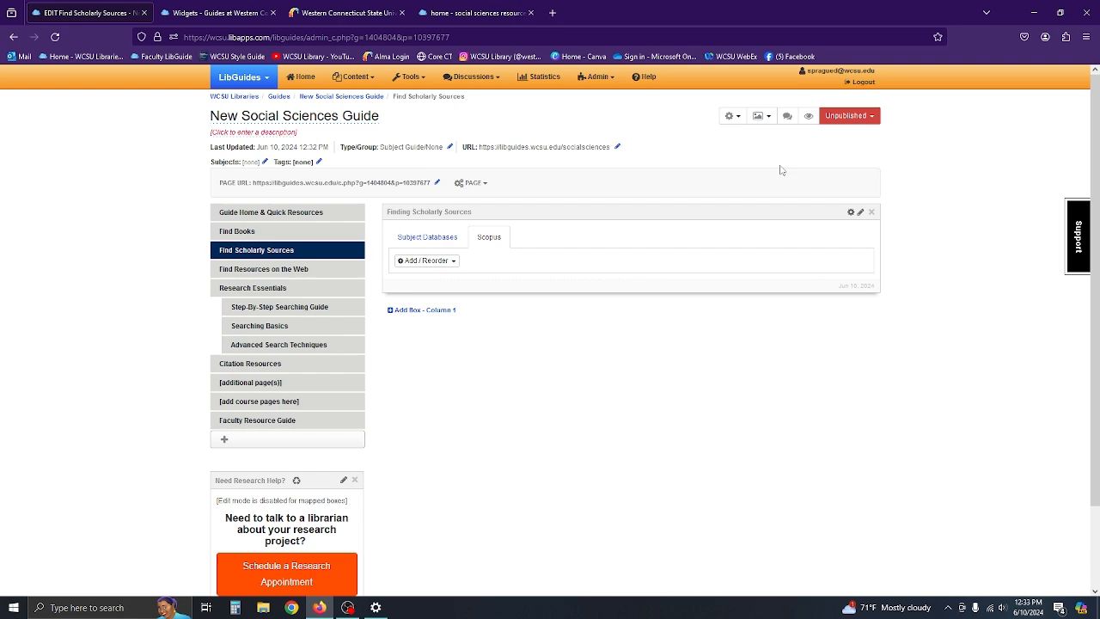
pyautogui.click(417, 236)
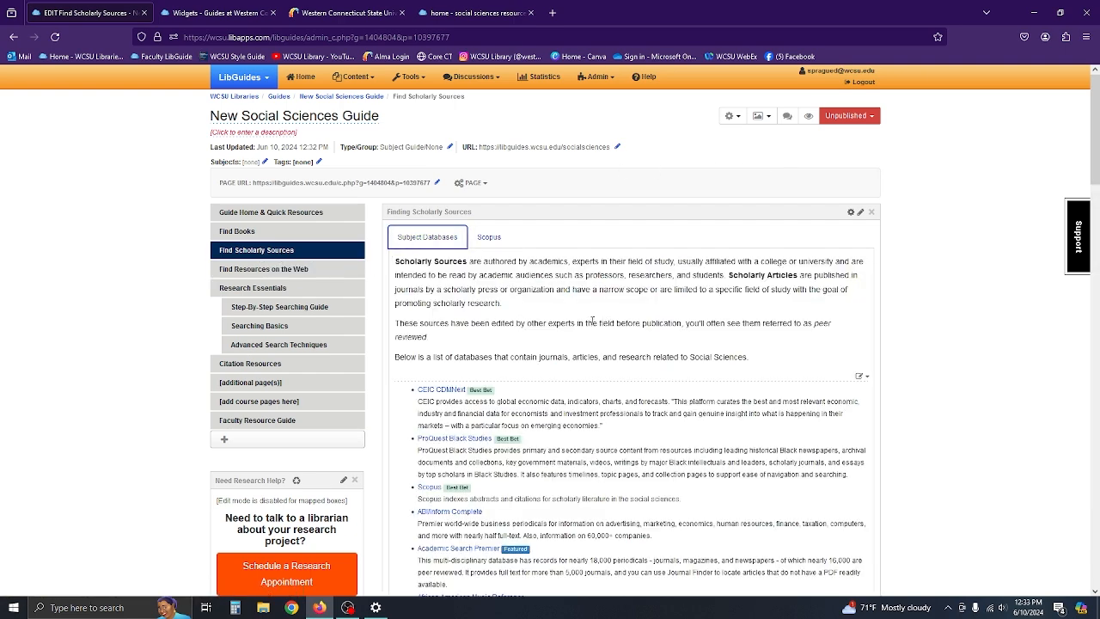
# Step: Set the friendly URL of the Find Scholarly Sources page to "sources" and save it
pyautogui.scroll(-1, 593, 344)
pyautogui.scroll(1, 618, 349)
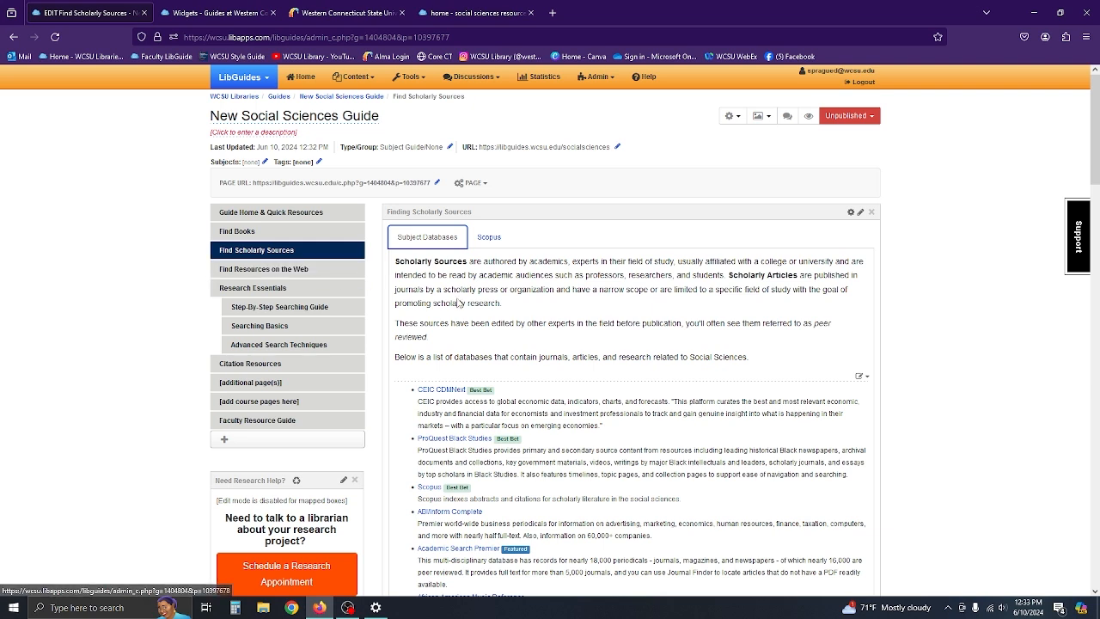
pyautogui.click(436, 185)
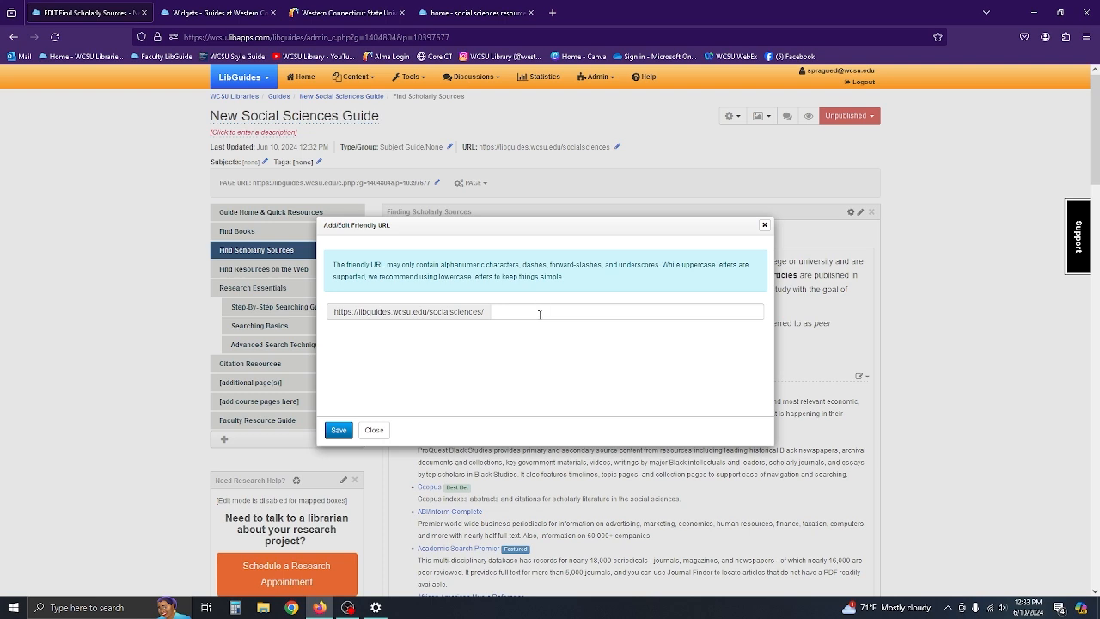
pyautogui.click(539, 314)
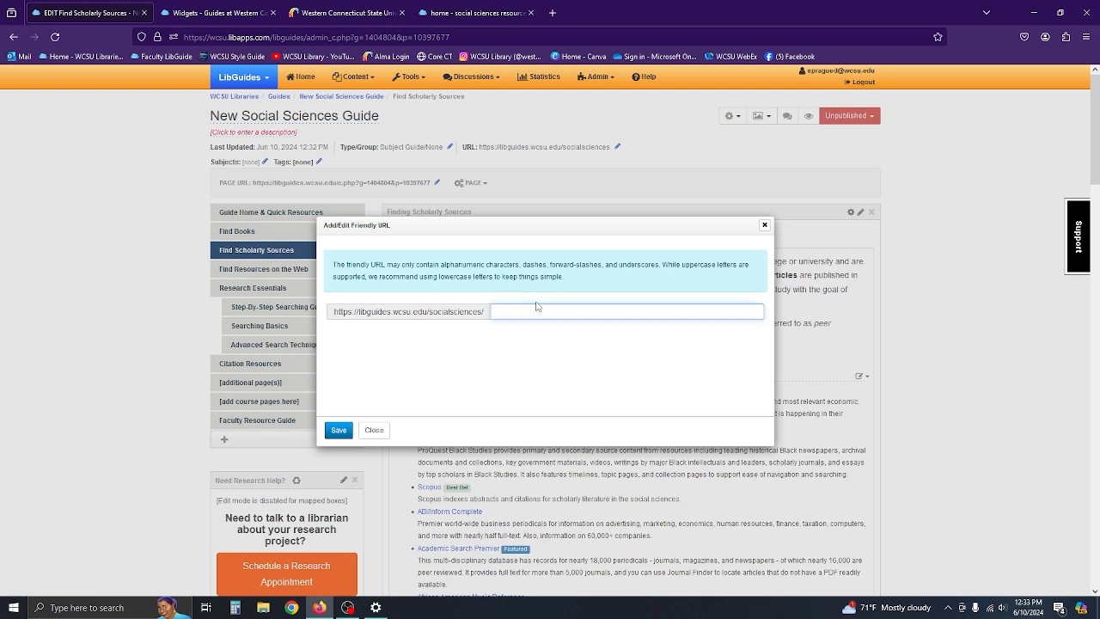
pyautogui.write('s')
pyautogui.press('BackSpace')
pyautogui.press('BackSpace')
pyautogui.press('BackSpace')
pyautogui.press('BackSpace')
pyautogui.press('BackSpace')
pyautogui.press('BackSpace')
pyautogui.press('BackSpace')
pyautogui.click(336, 431)
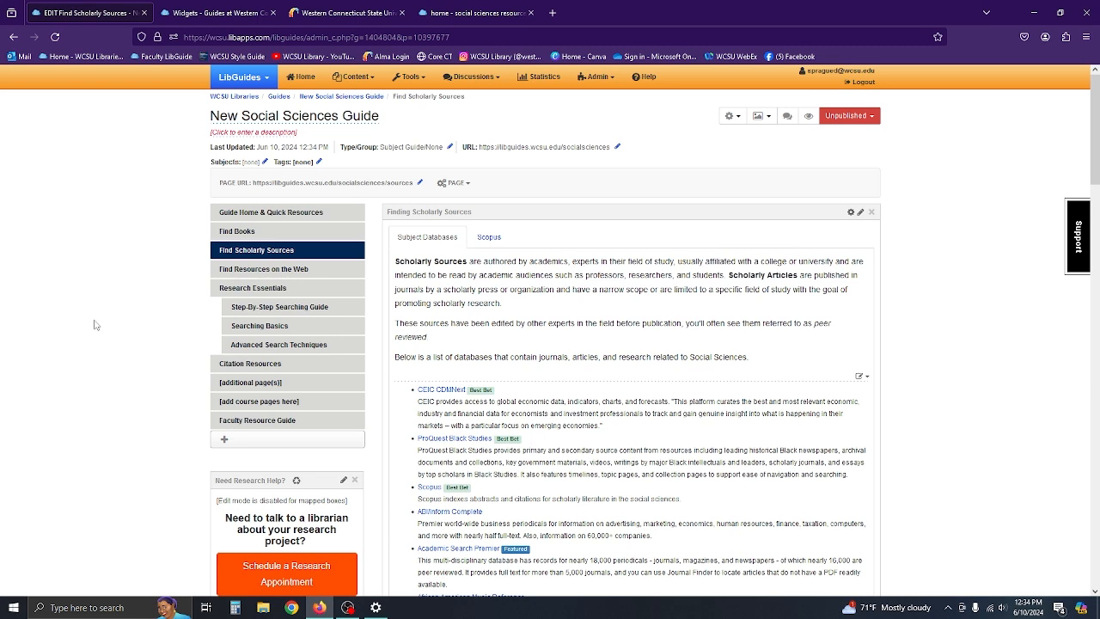
# Step: Open the Find Resources on the Web page and examine its Evaluating Sources, Understanding Google & Databases and Google Scholar tabs
pyautogui.click(234, 275)
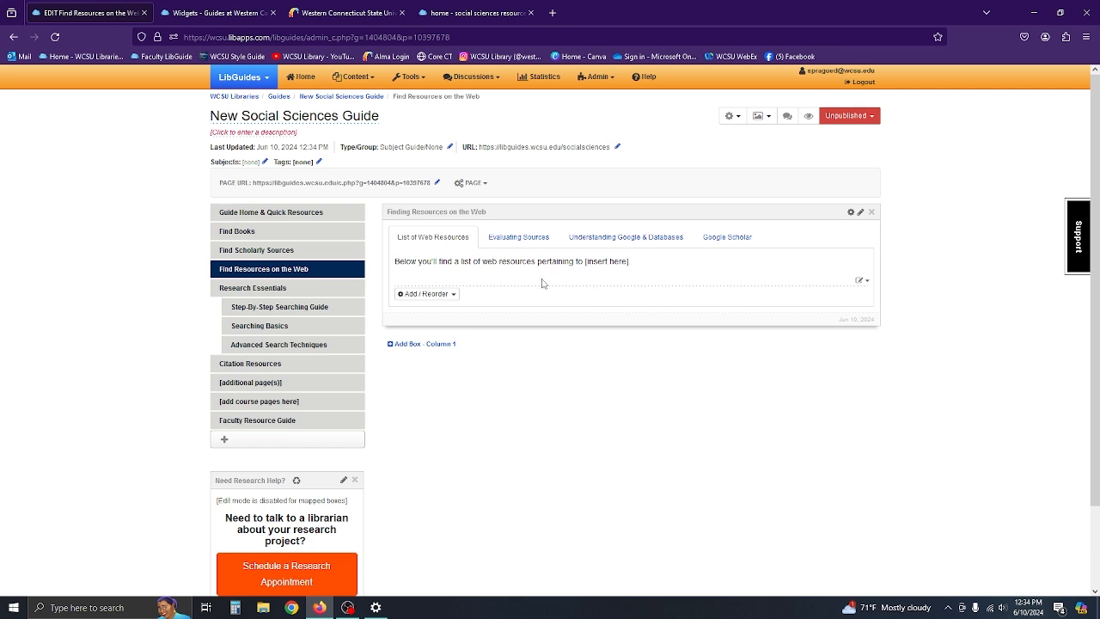
pyautogui.click(519, 238)
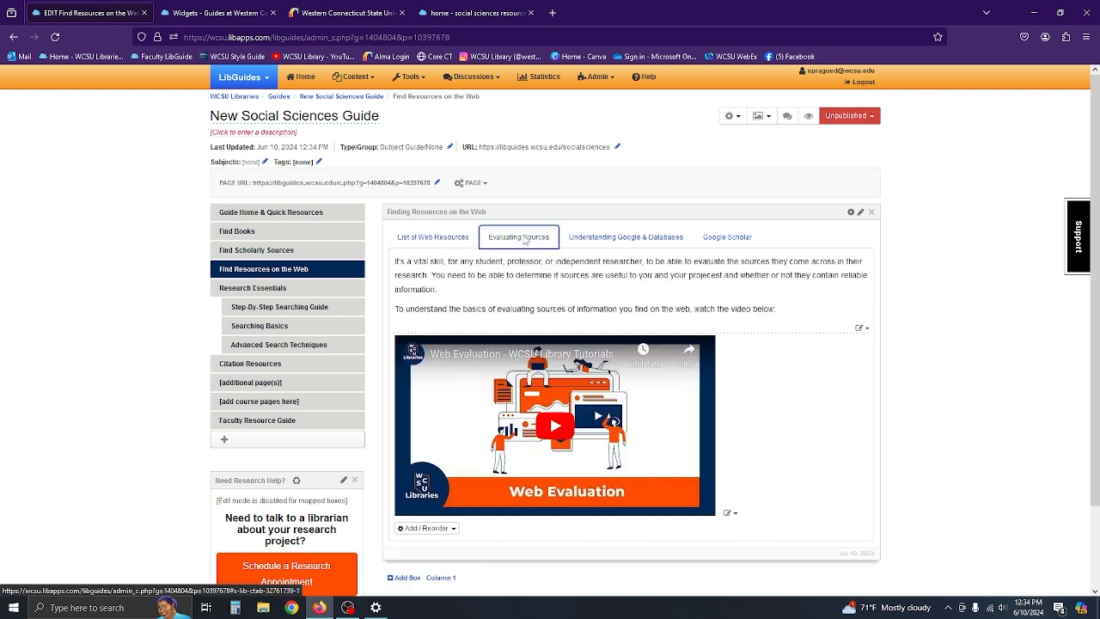
pyautogui.click(652, 238)
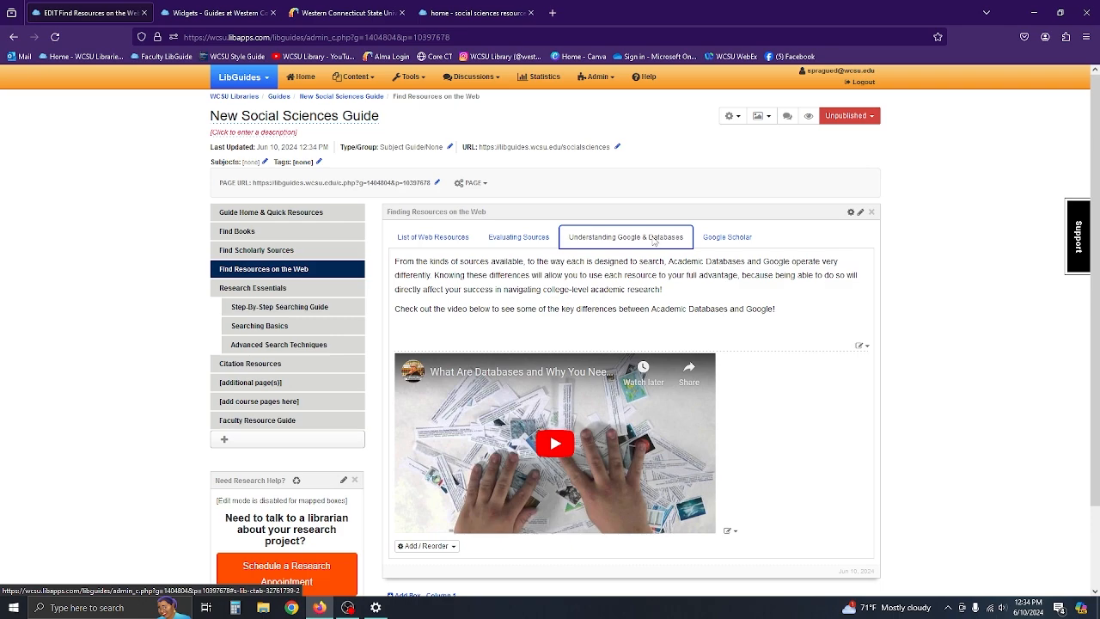
pyautogui.click(727, 238)
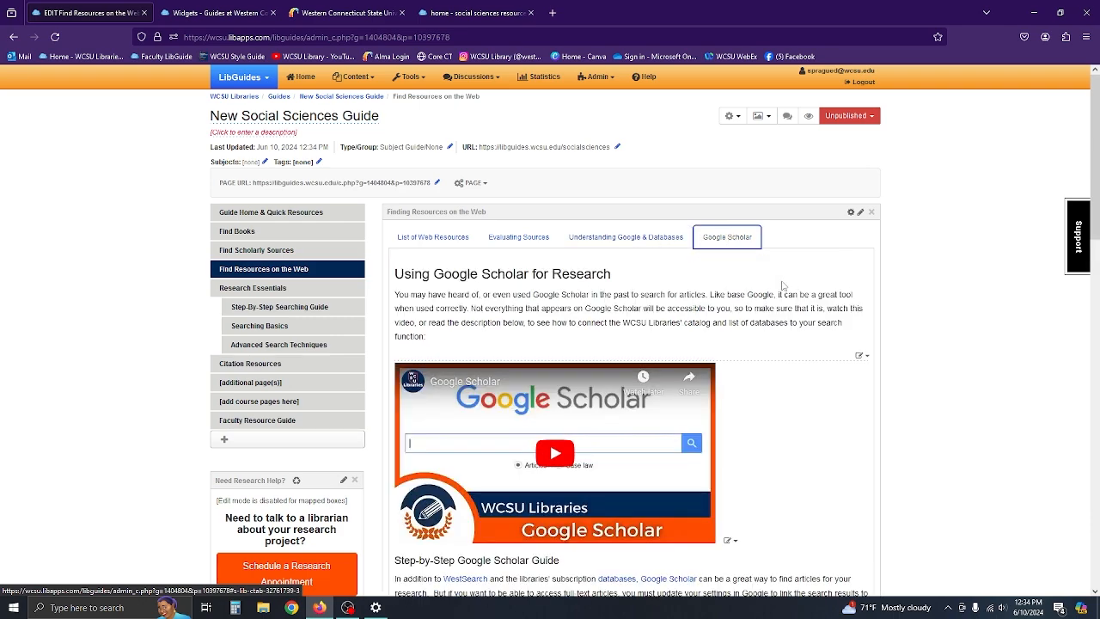
pyautogui.scroll(-5, 789, 302)
pyautogui.scroll(5, 793, 306)
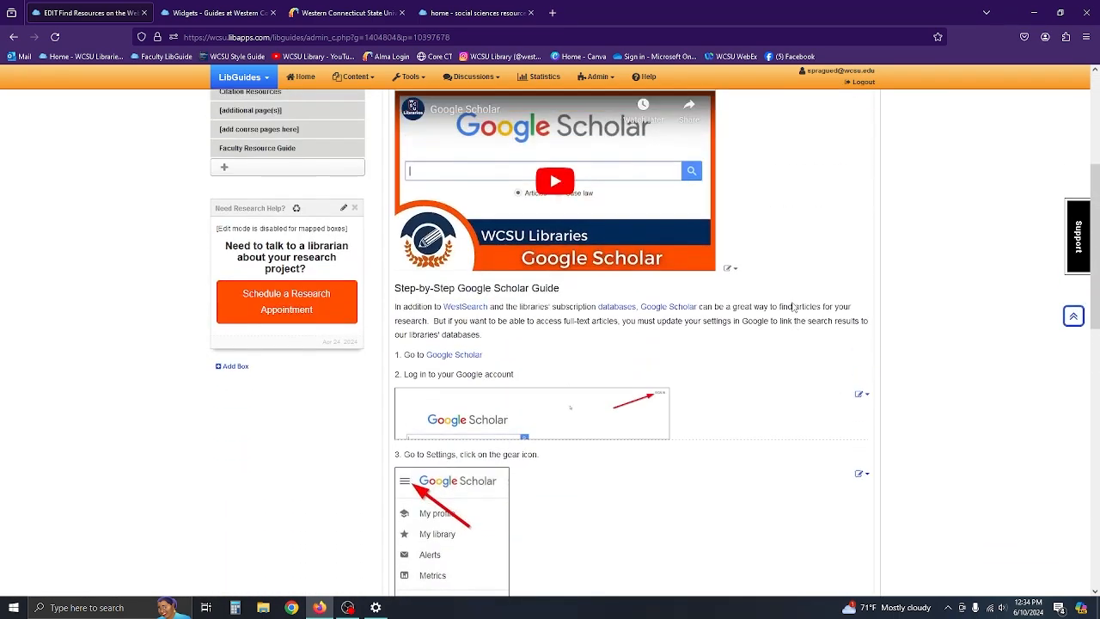
pyautogui.click(649, 240)
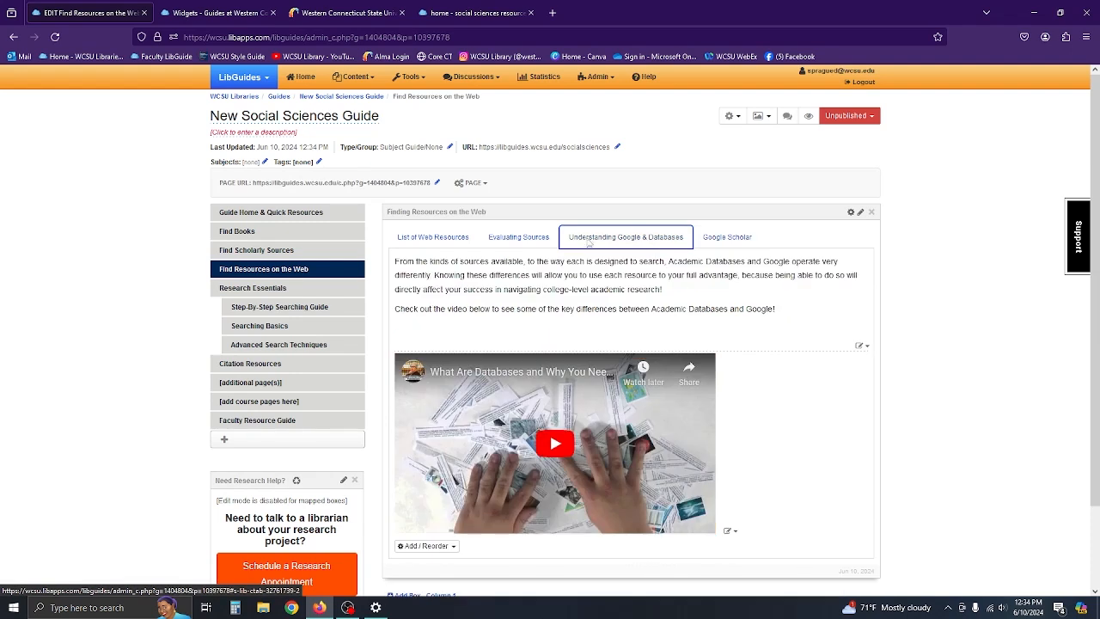
pyautogui.click(518, 243)
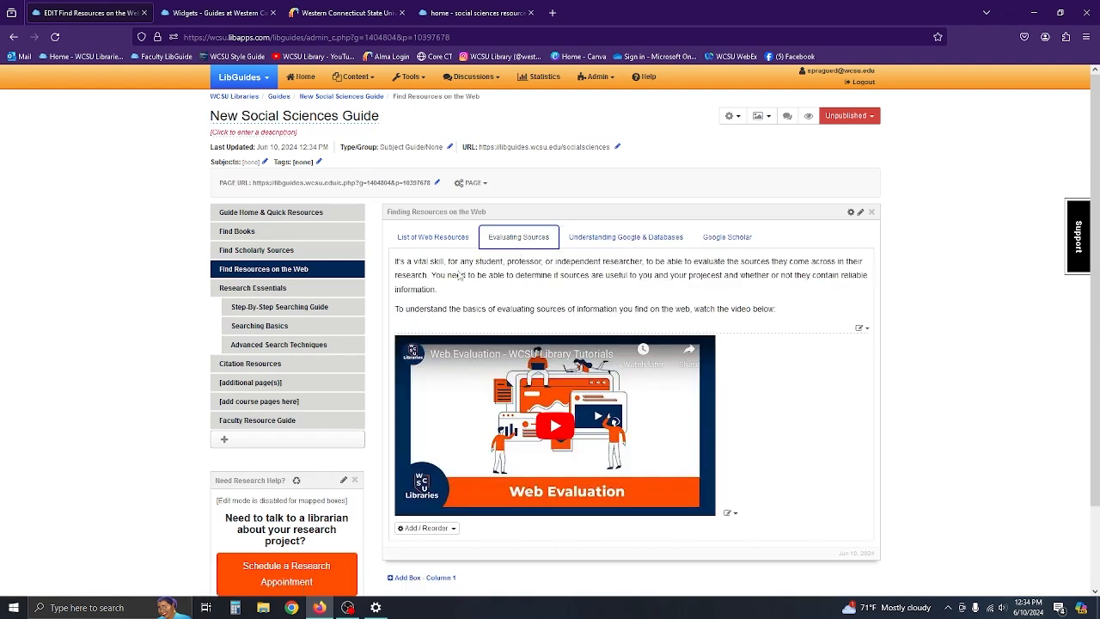
# Step: Delete the List of Web Resources tab from the Finding Resources on the Web box
pyautogui.click(441, 243)
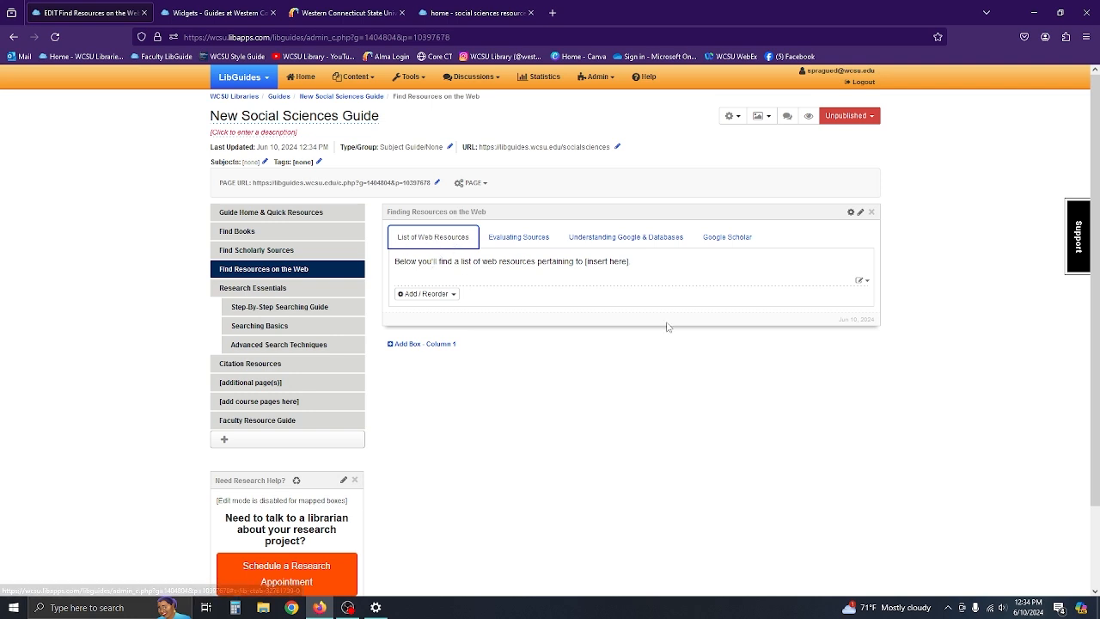
pyautogui.click(850, 213)
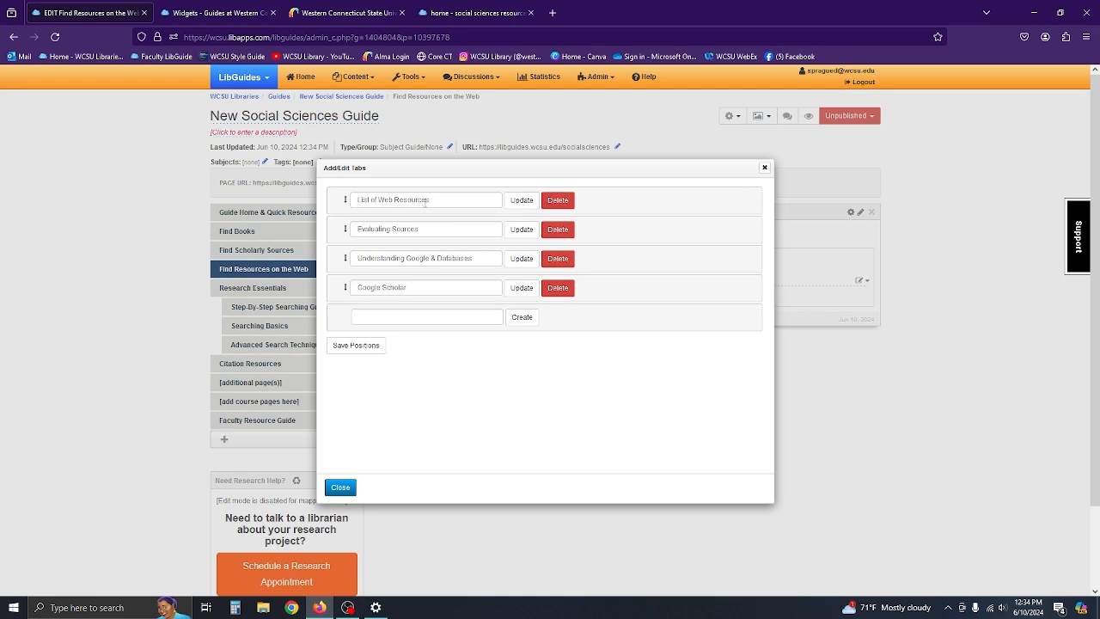
pyautogui.click(558, 200)
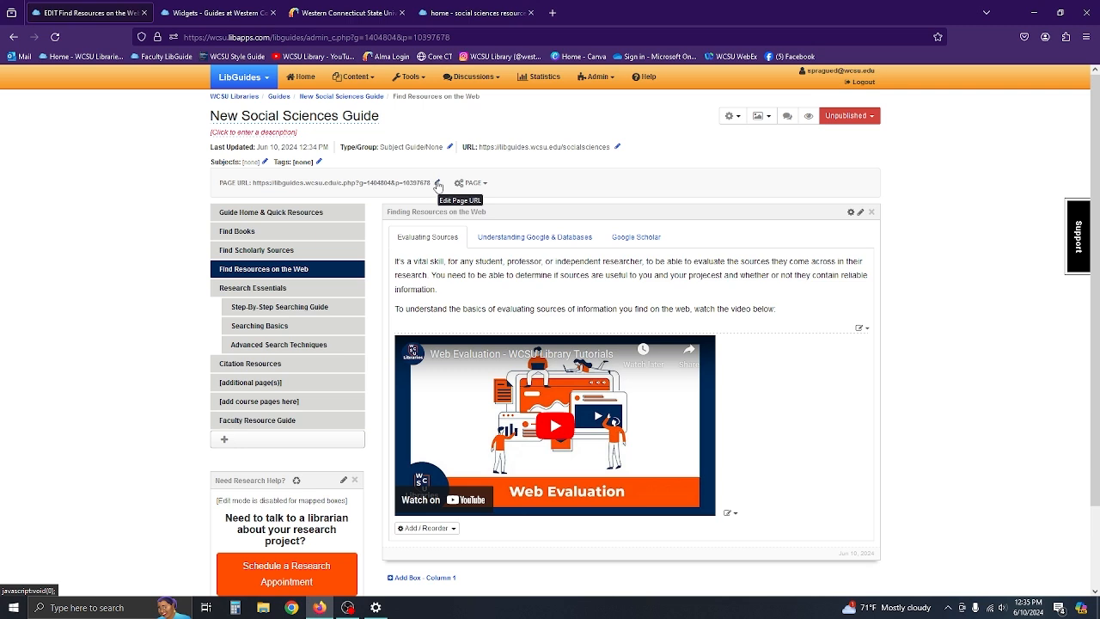
# Step: Set the friendly URL of the Find Resources on the Web page to "webresources" and save it
pyautogui.click(437, 184)
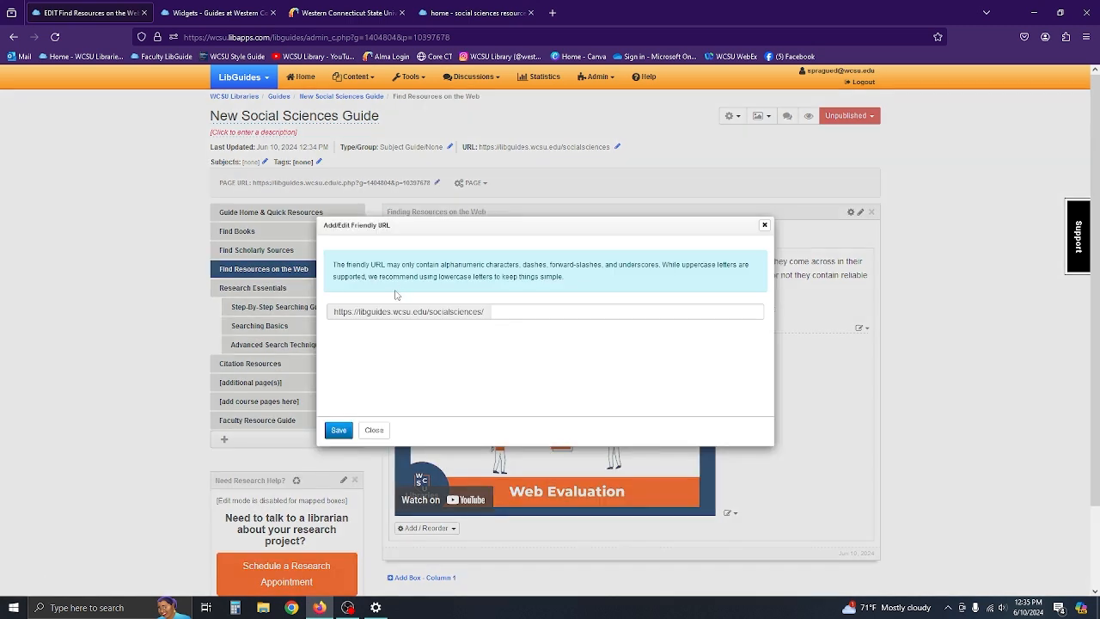
pyautogui.click(531, 311)
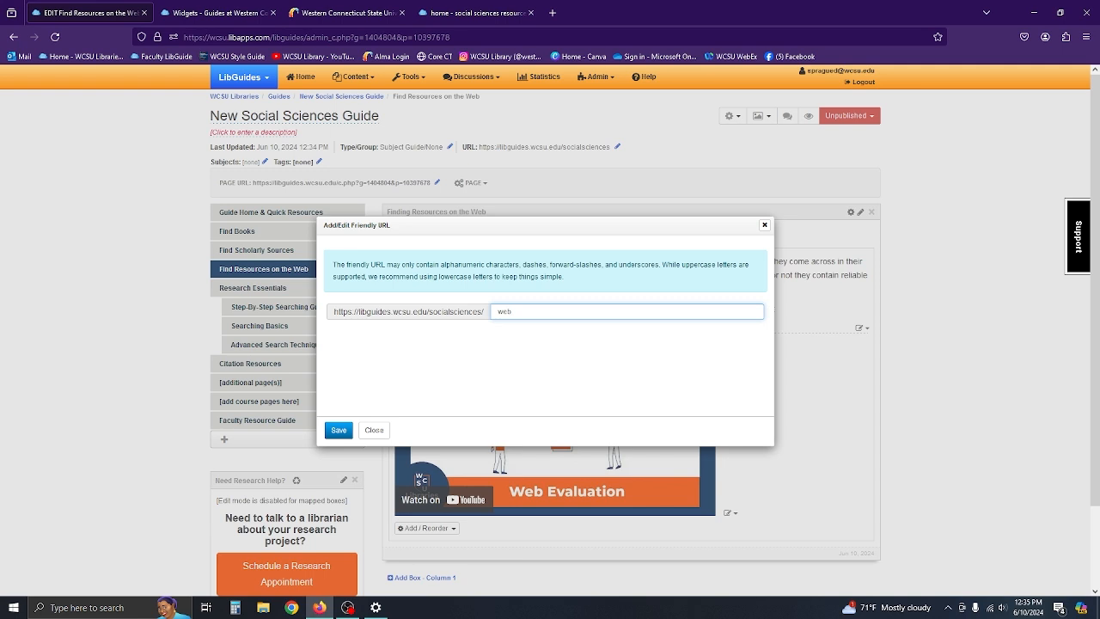
pyautogui.write('webresources')
pyautogui.click(339, 430)
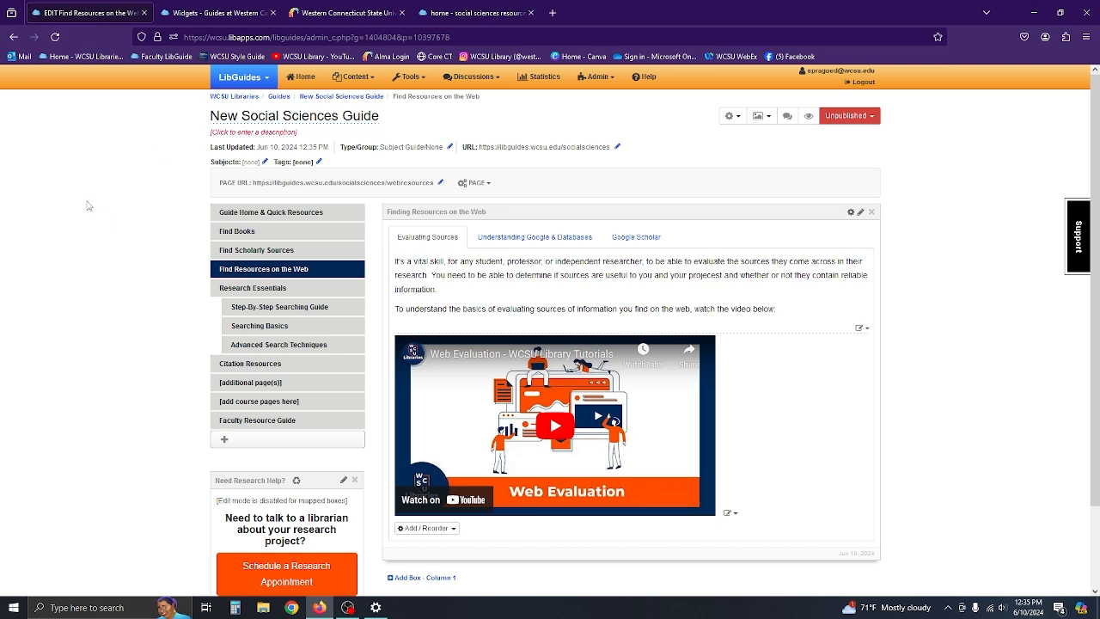
# Step: Open the Research Essentials page and review the tabs of its Your Need-to-Know Research Skills box
pyautogui.click(263, 290)
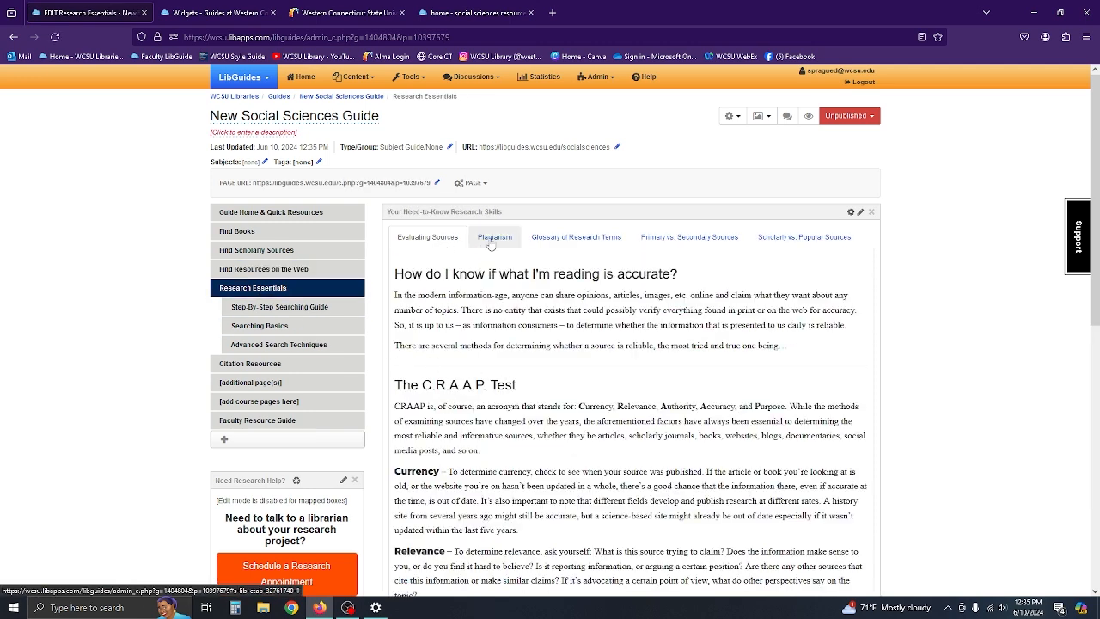
pyautogui.click(571, 248)
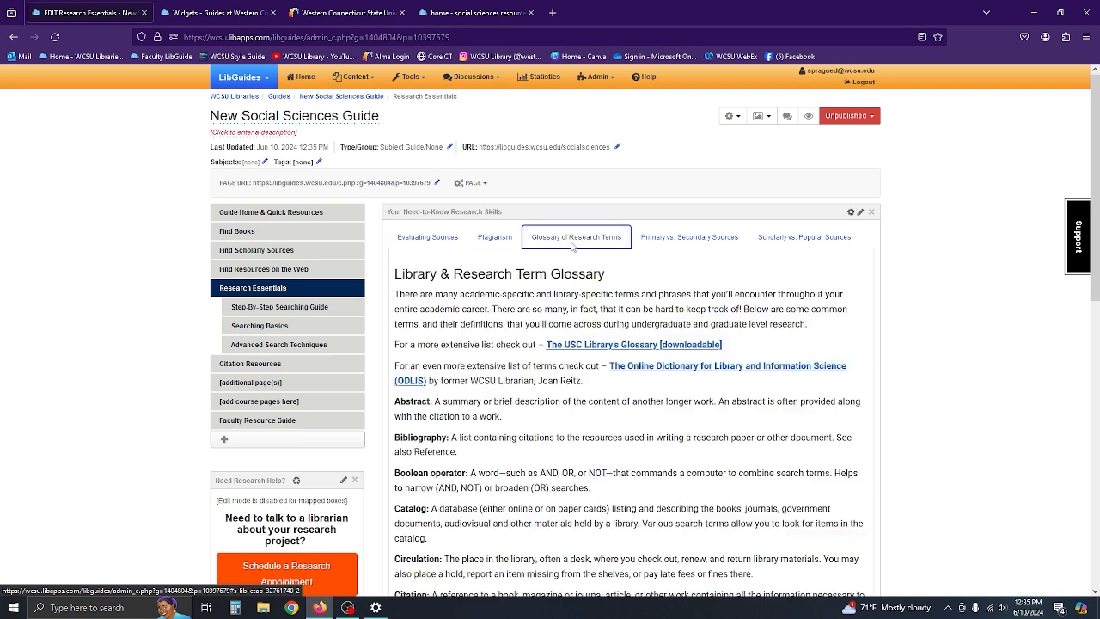
pyautogui.click(691, 246)
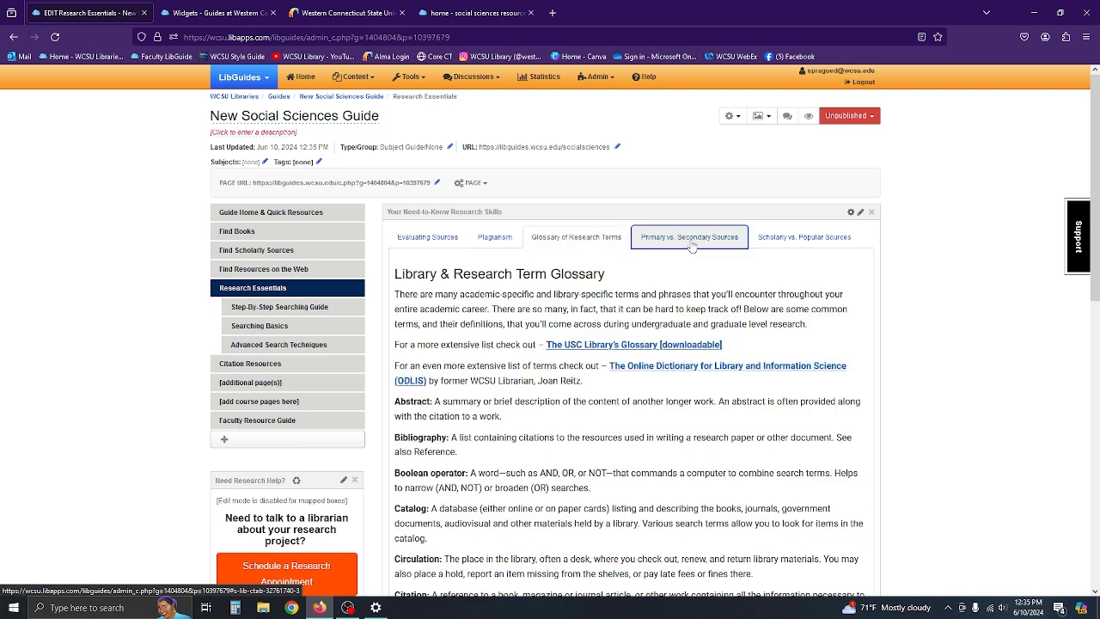
pyautogui.click(769, 244)
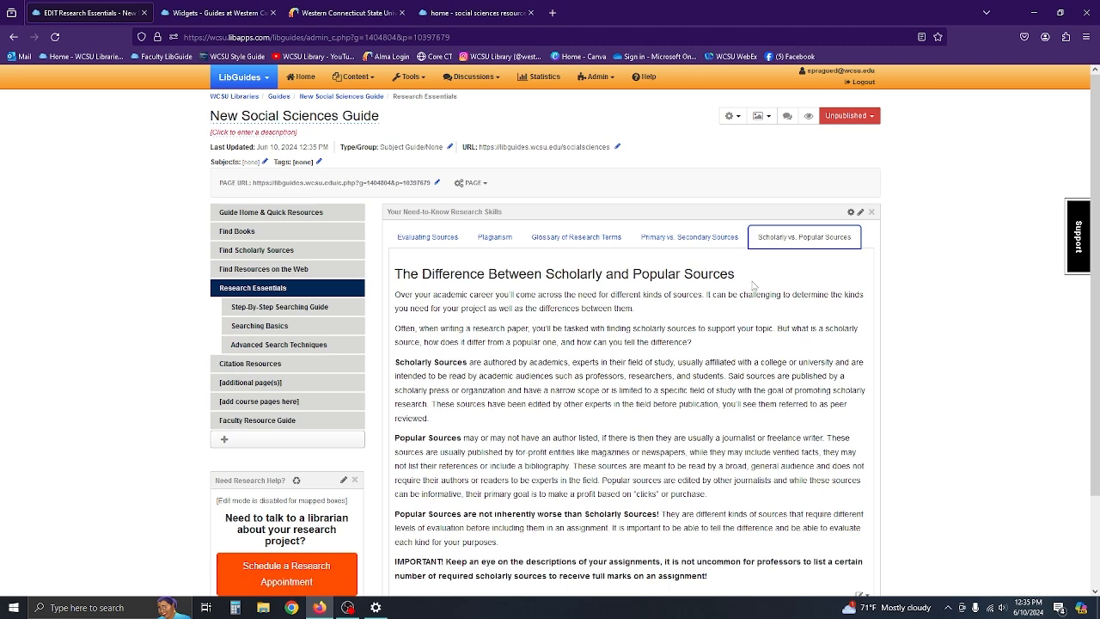
pyautogui.click(494, 242)
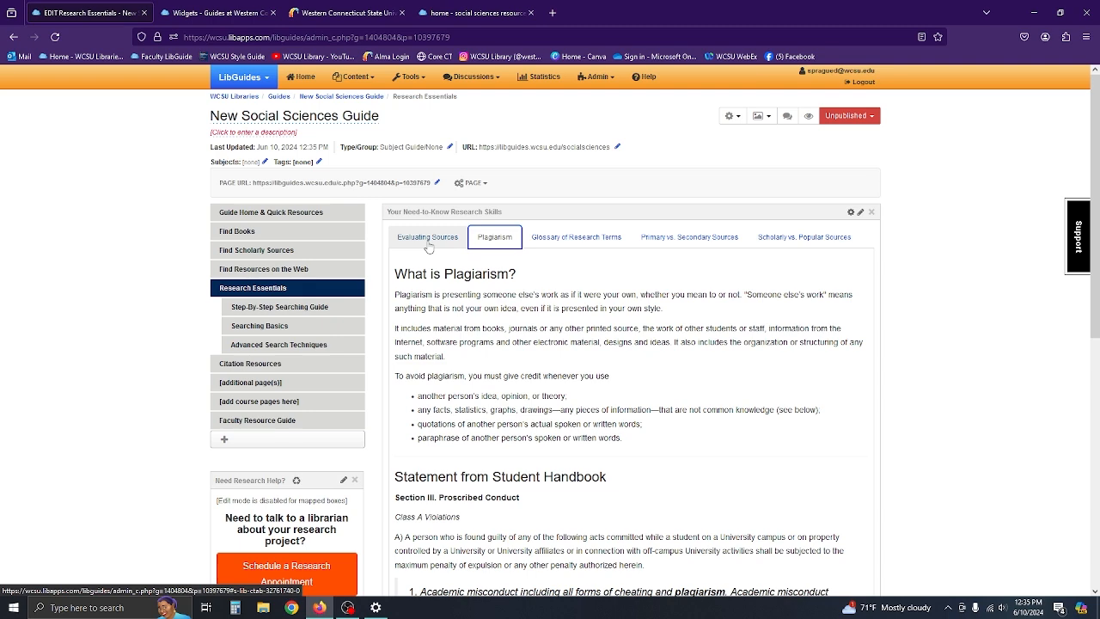
pyautogui.click(428, 245)
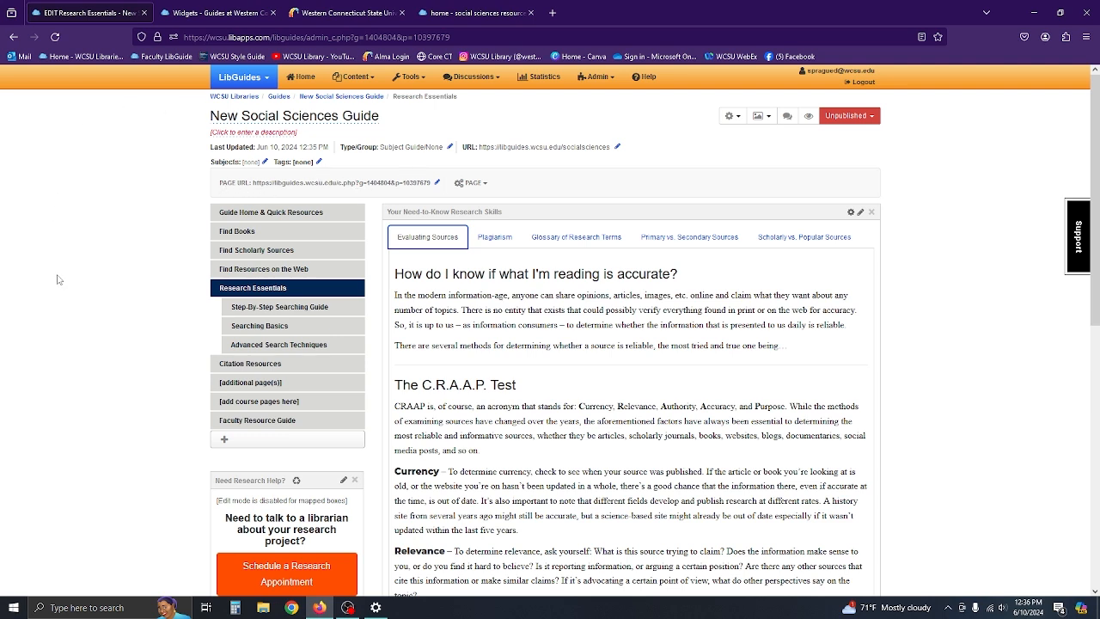
# Step: Review the Step-By-Step Searching Guide page, checking the research question tab and the final methodology tab
pyautogui.click(267, 309)
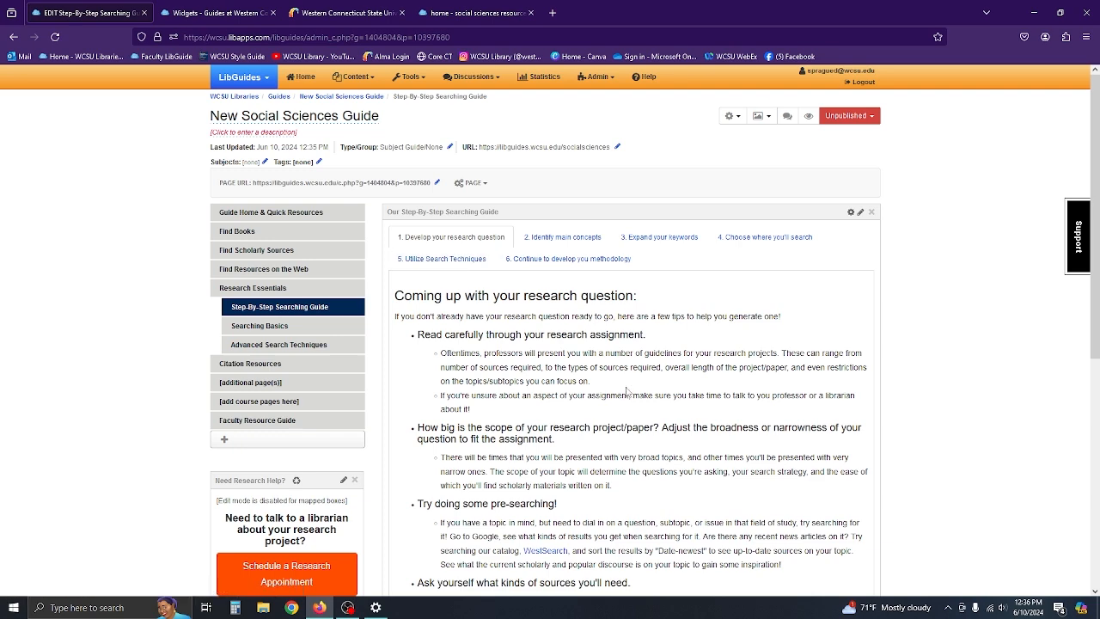
pyautogui.scroll(-1, 626, 391)
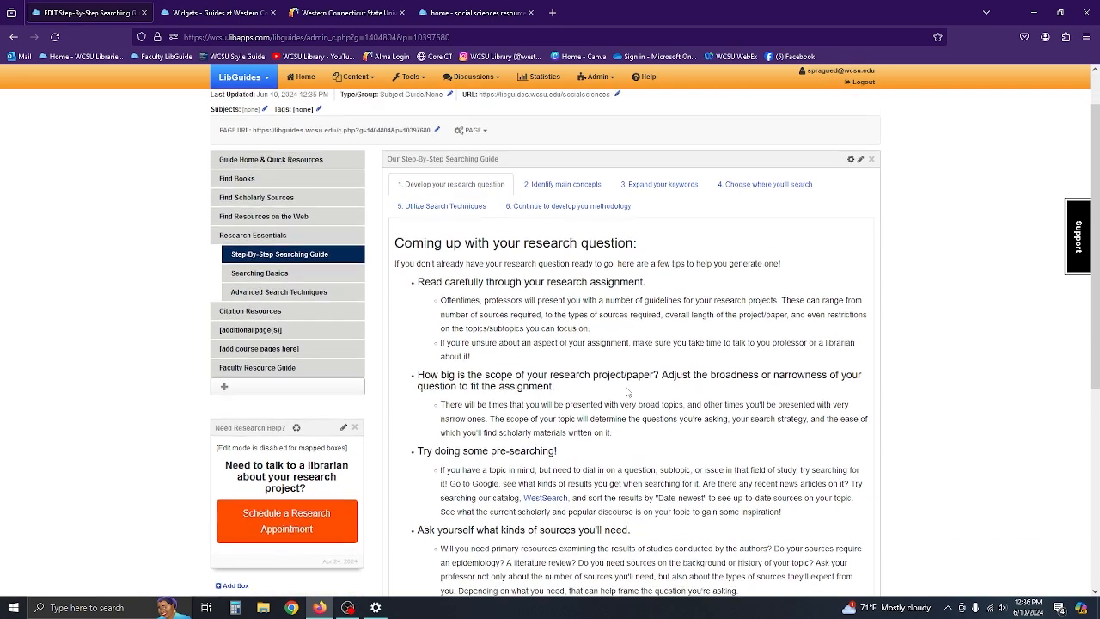
pyautogui.scroll(1, 625, 384)
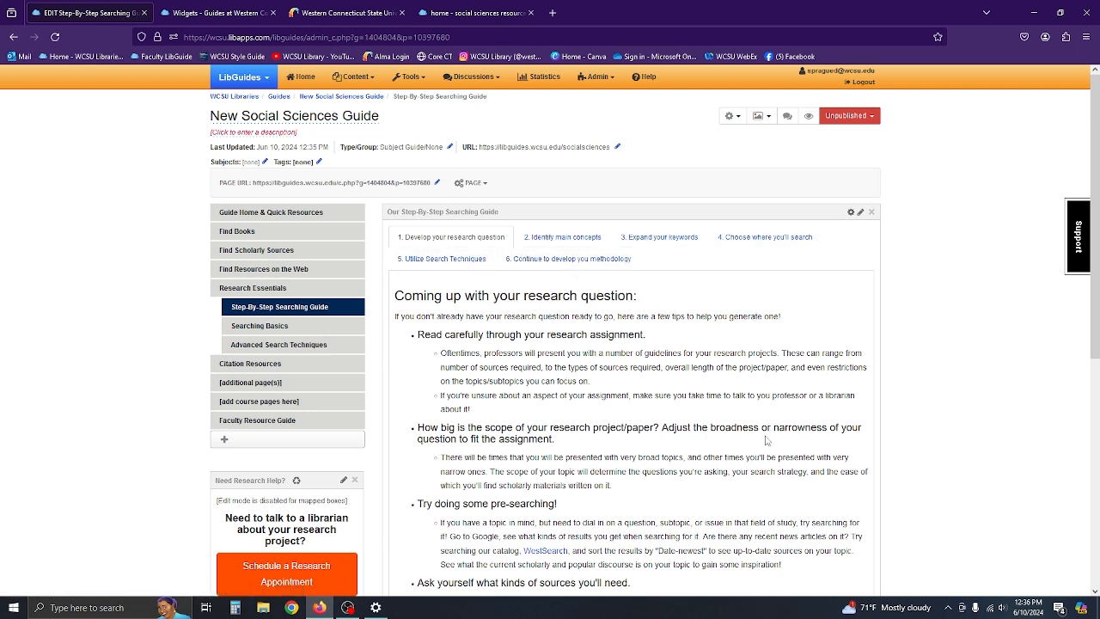
pyautogui.click(554, 259)
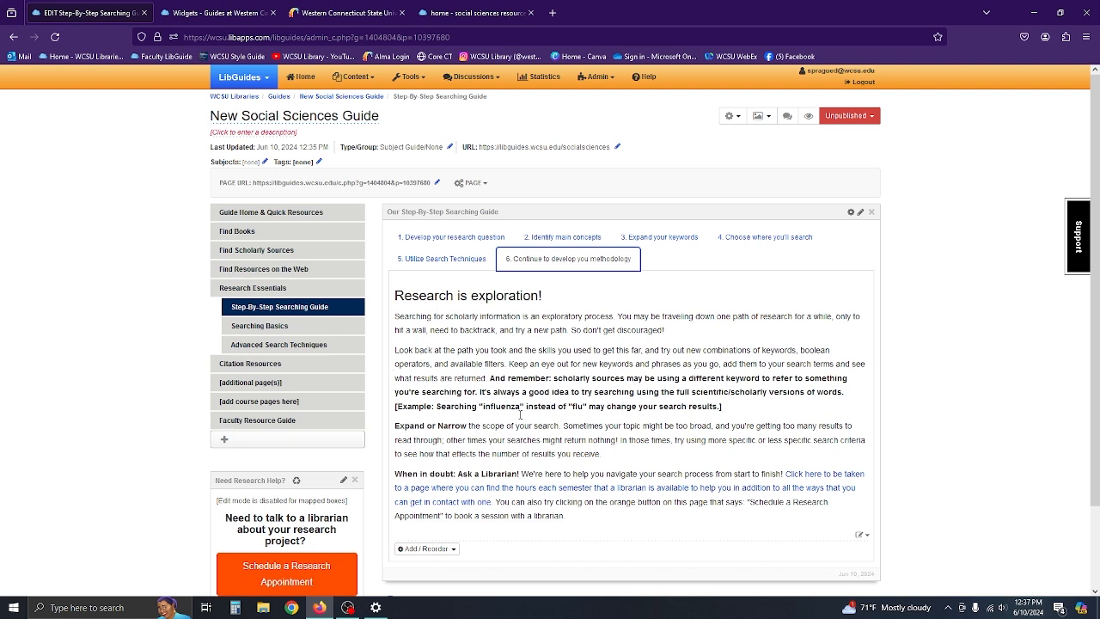
# Step: Review each tab of the Searching Basics page, and view the Advanced Search Techniques page
pyautogui.click(275, 328)
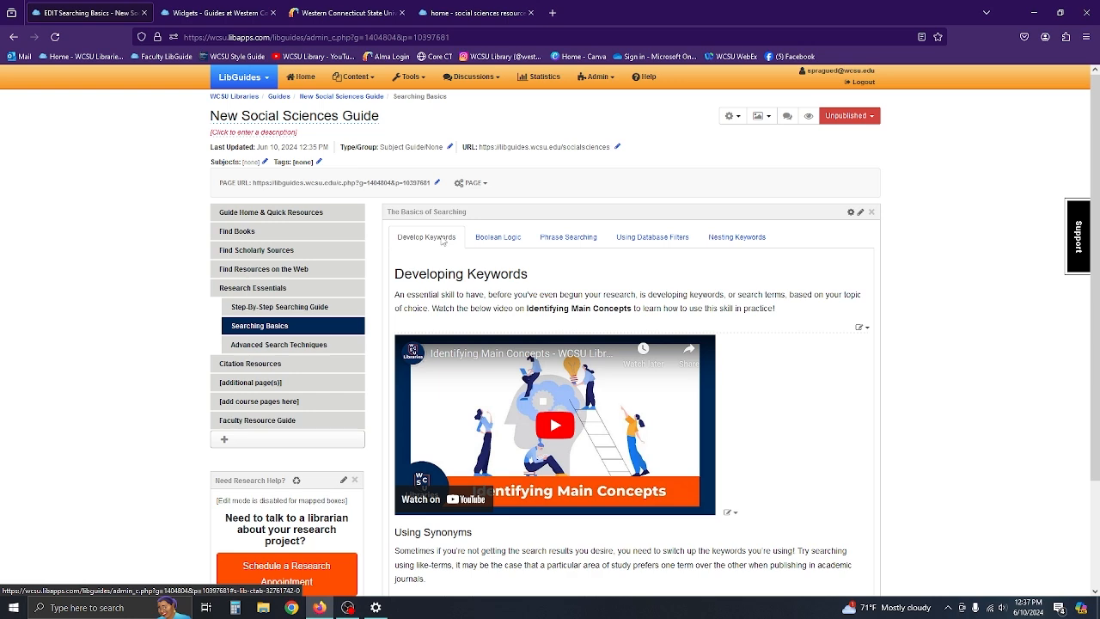
pyautogui.click(522, 246)
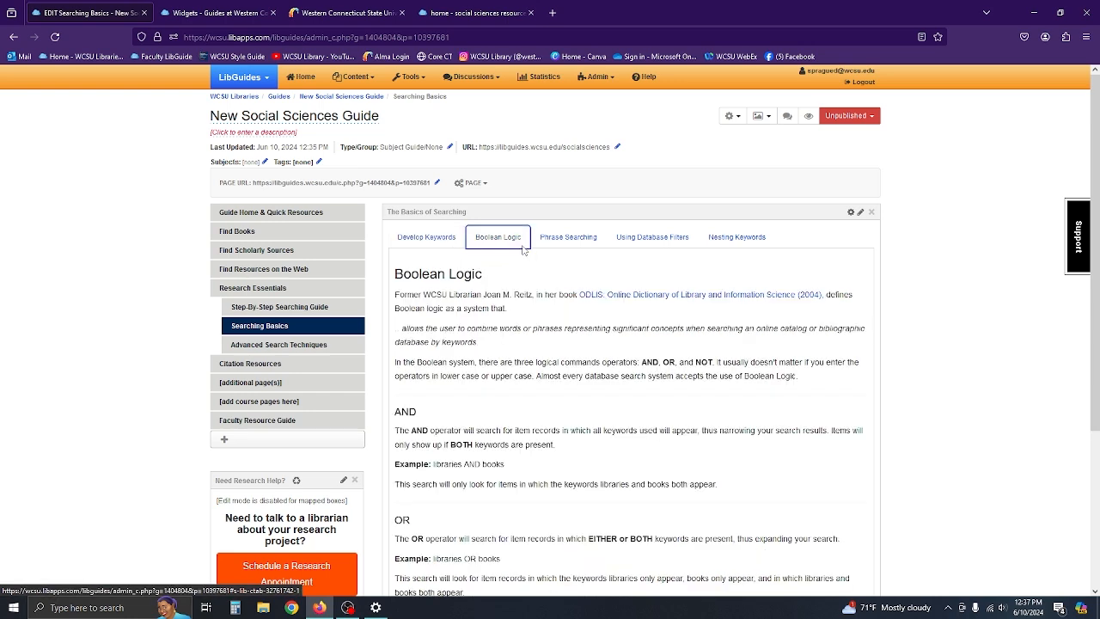
pyautogui.click(574, 248)
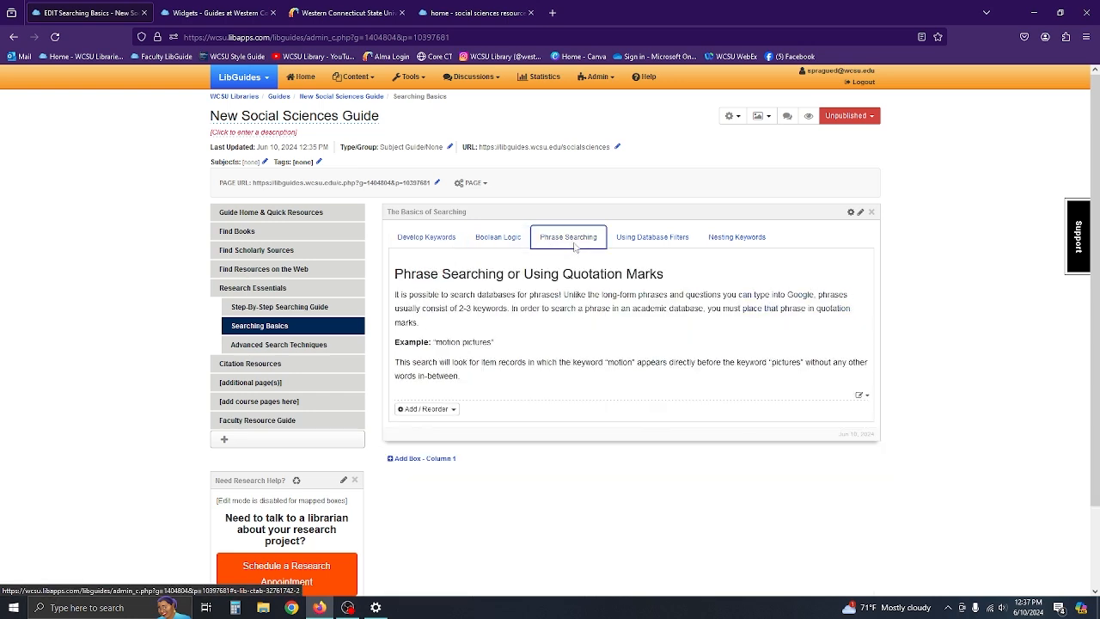
pyautogui.click(666, 248)
pyautogui.click(731, 247)
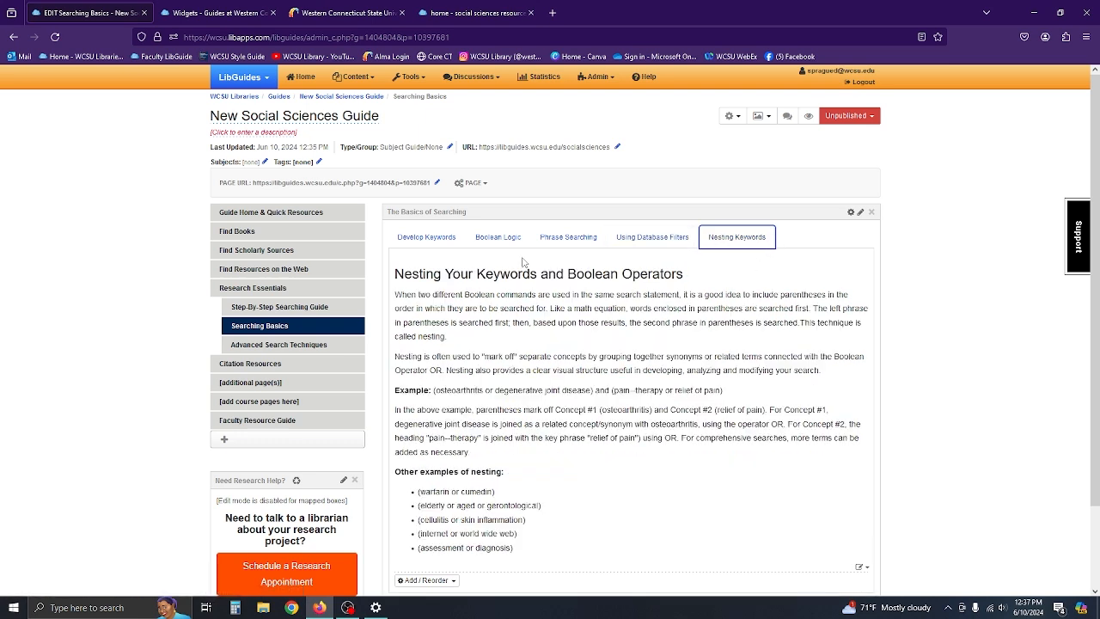
pyautogui.click(430, 242)
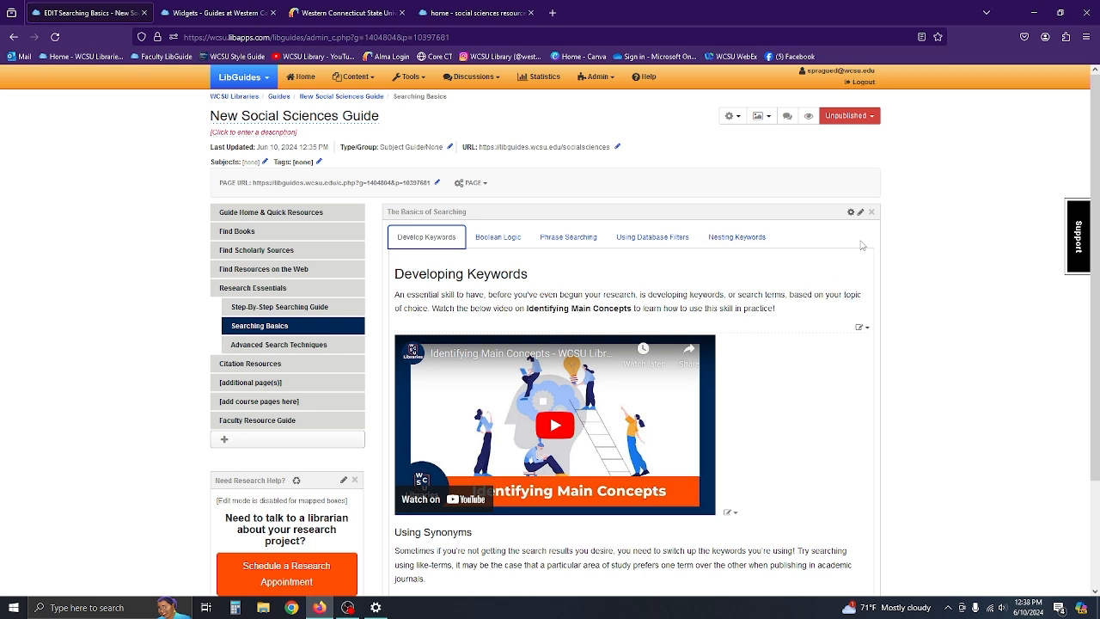
pyautogui.click(275, 347)
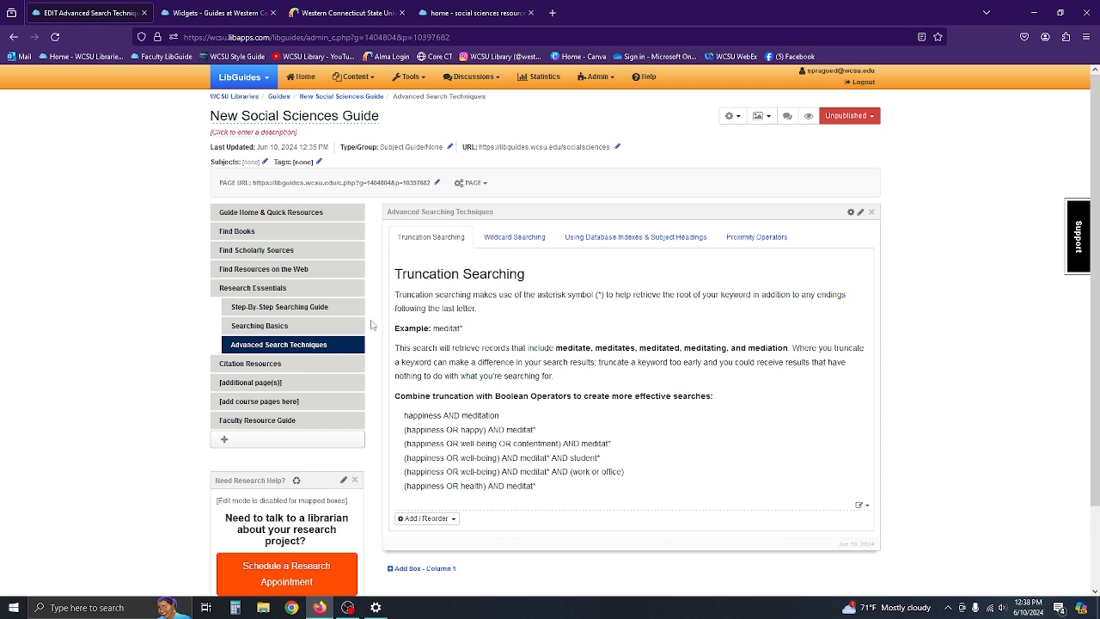
# Step: Open the Citation Resources page and turn off draft mode for its American Sociological Association (ASA) box, saving the change
pyautogui.click(262, 368)
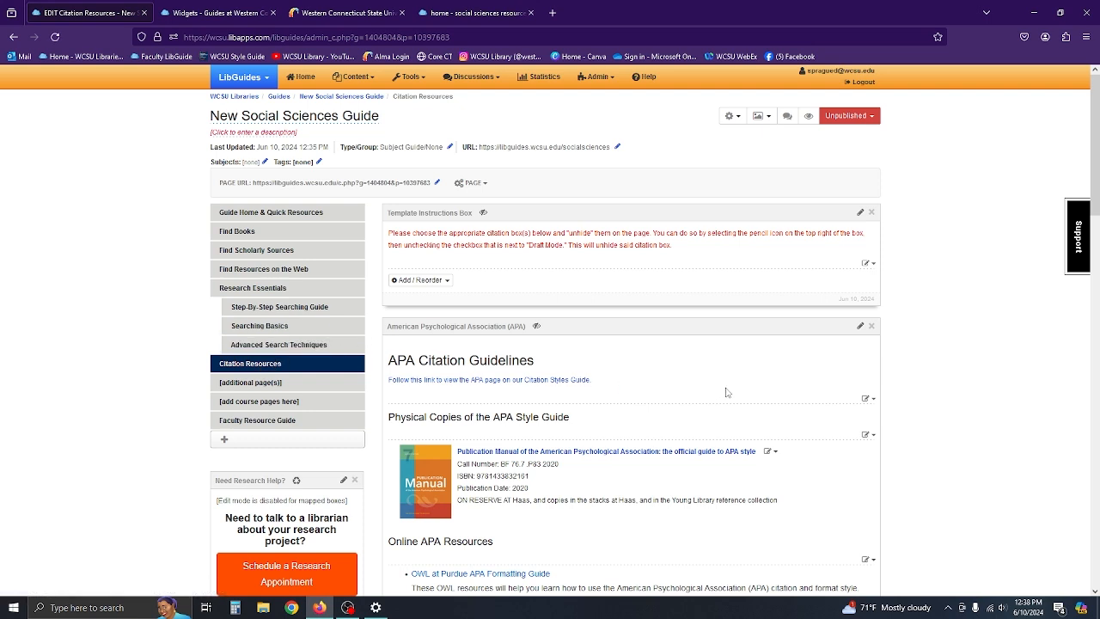
pyautogui.scroll(-4, 773, 368)
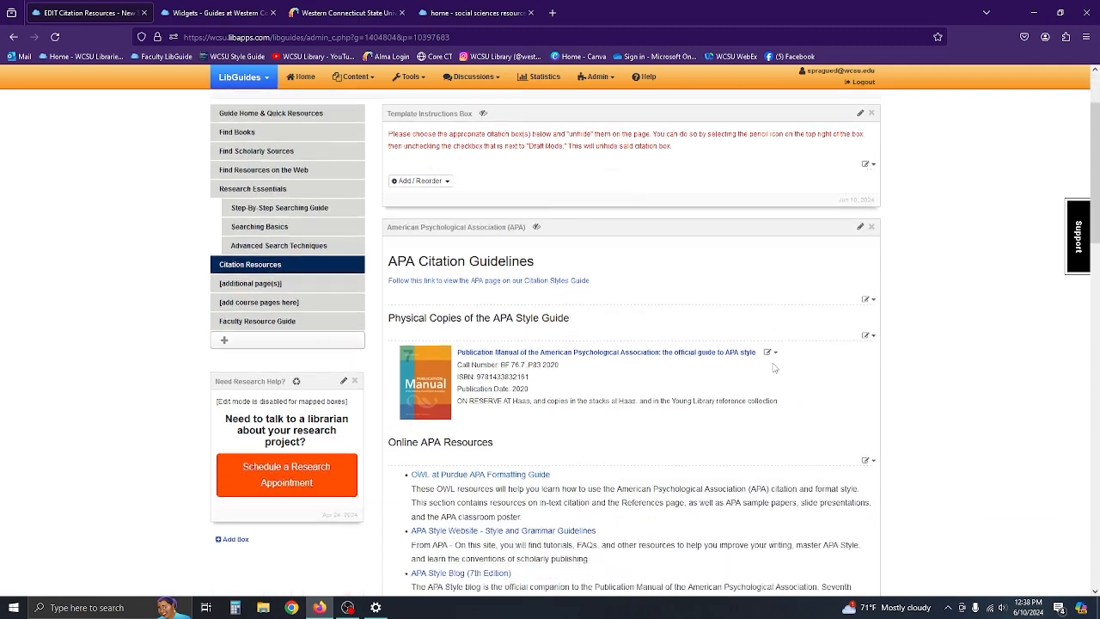
pyautogui.scroll(-5, 773, 368)
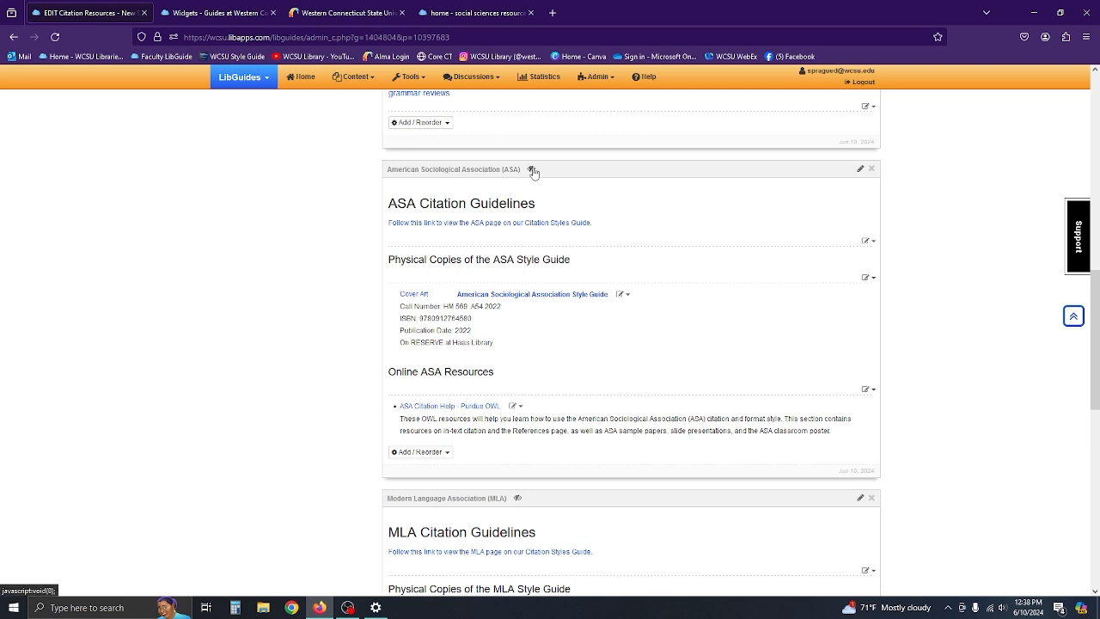
pyautogui.click(860, 170)
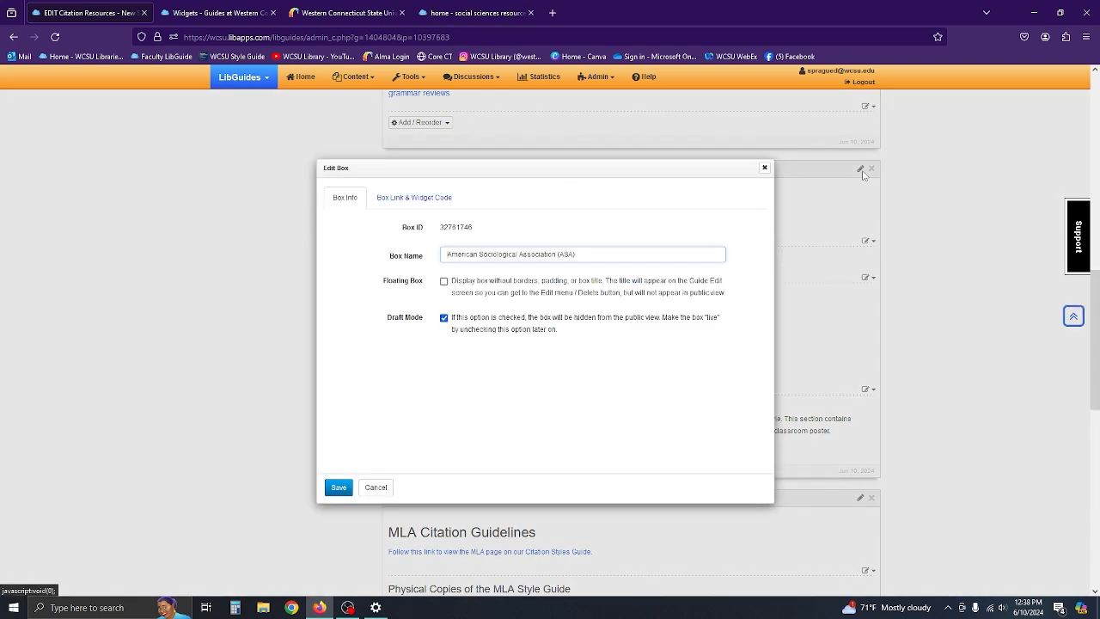
pyautogui.click(444, 318)
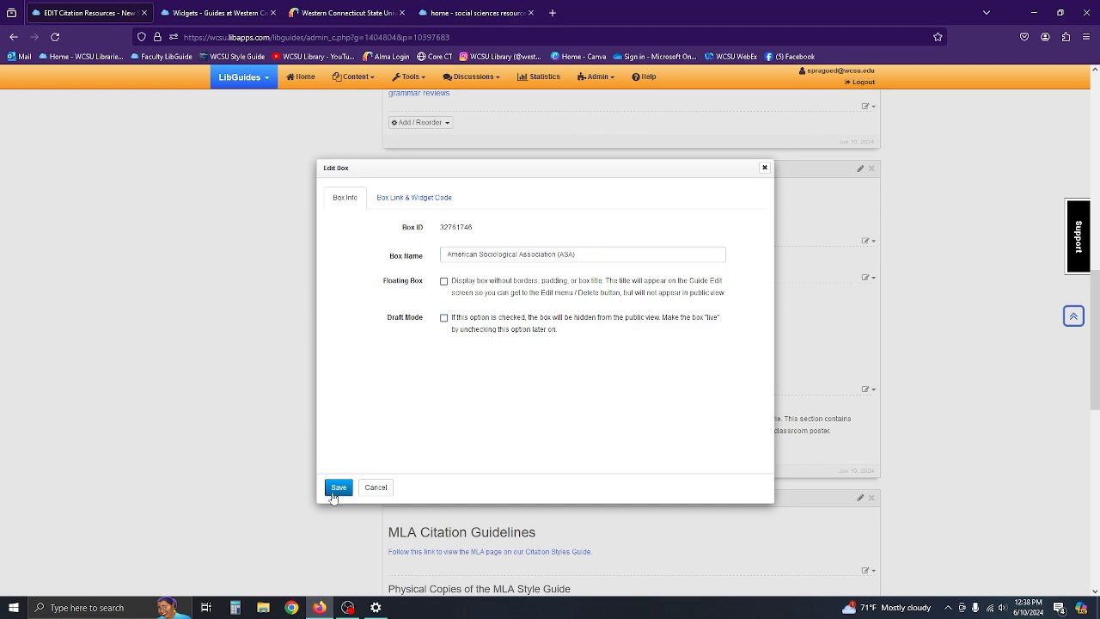
pyautogui.click(335, 488)
# Step: Turn off draft mode for the Chicago Manual of Style (Chicago) box on the Citation Resources page and save it
pyautogui.scroll(1, 678, 369)
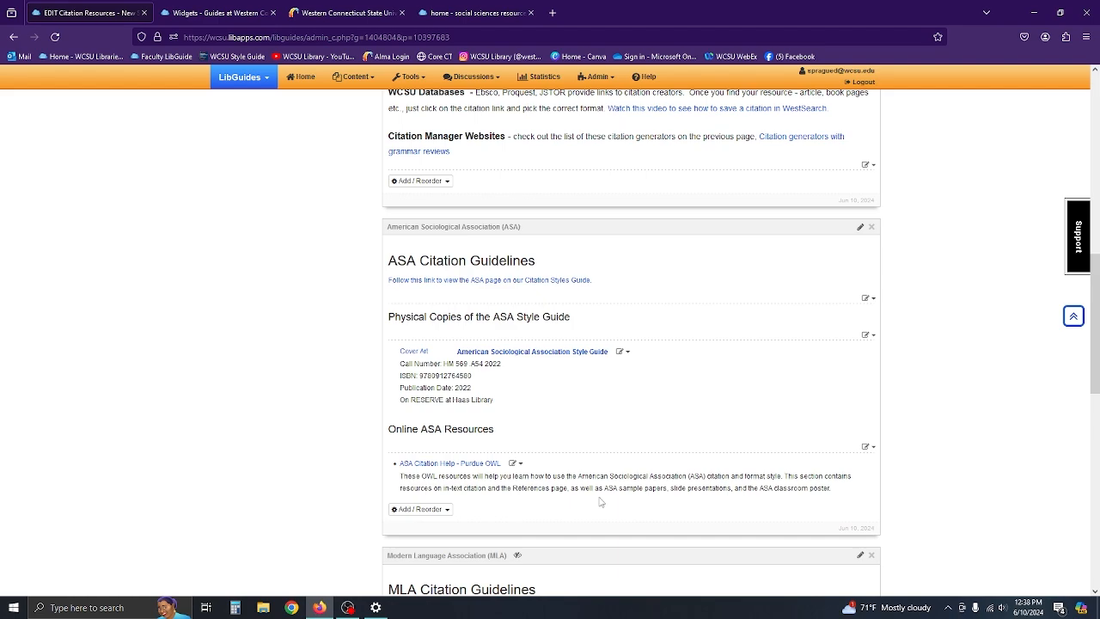
pyautogui.scroll(6, 600, 502)
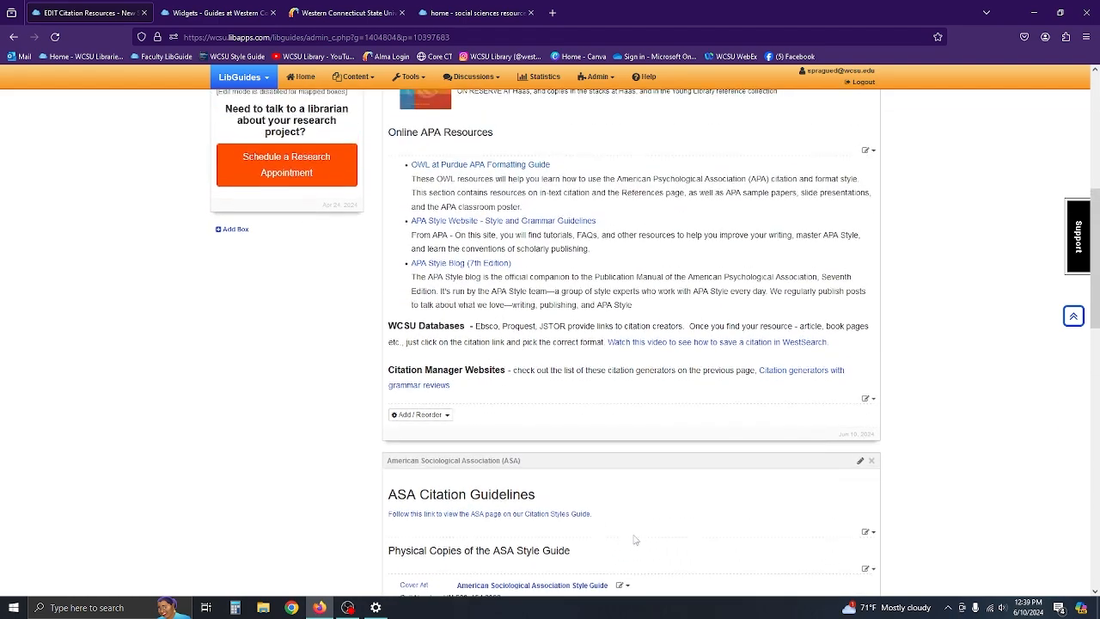
pyautogui.scroll(2, 669, 502)
pyautogui.scroll(-7, 591, 397)
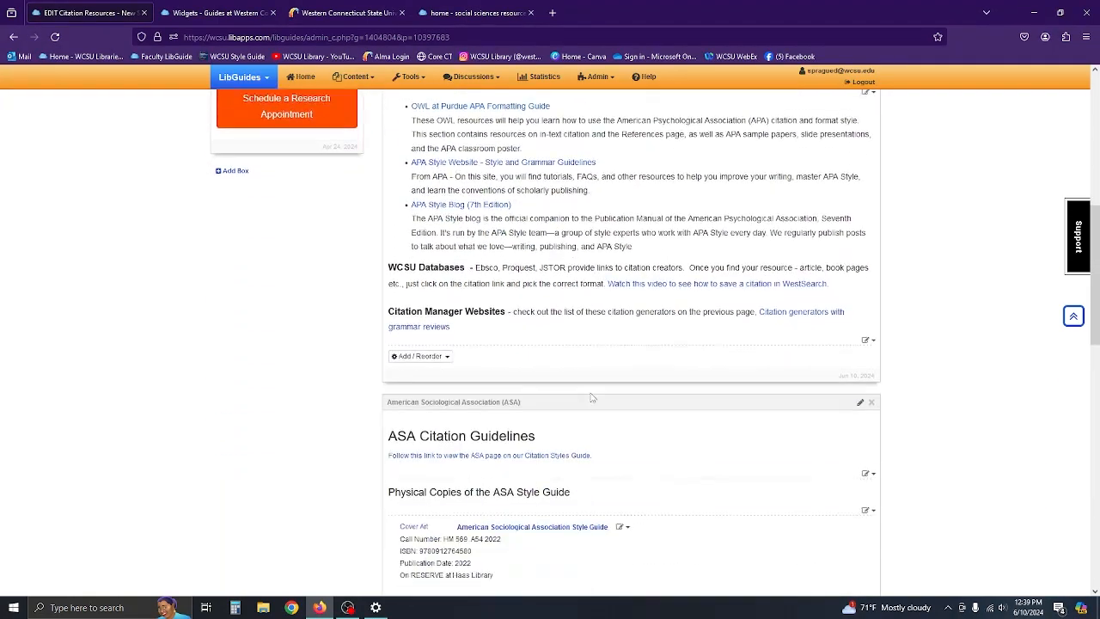
pyautogui.scroll(-5, 591, 397)
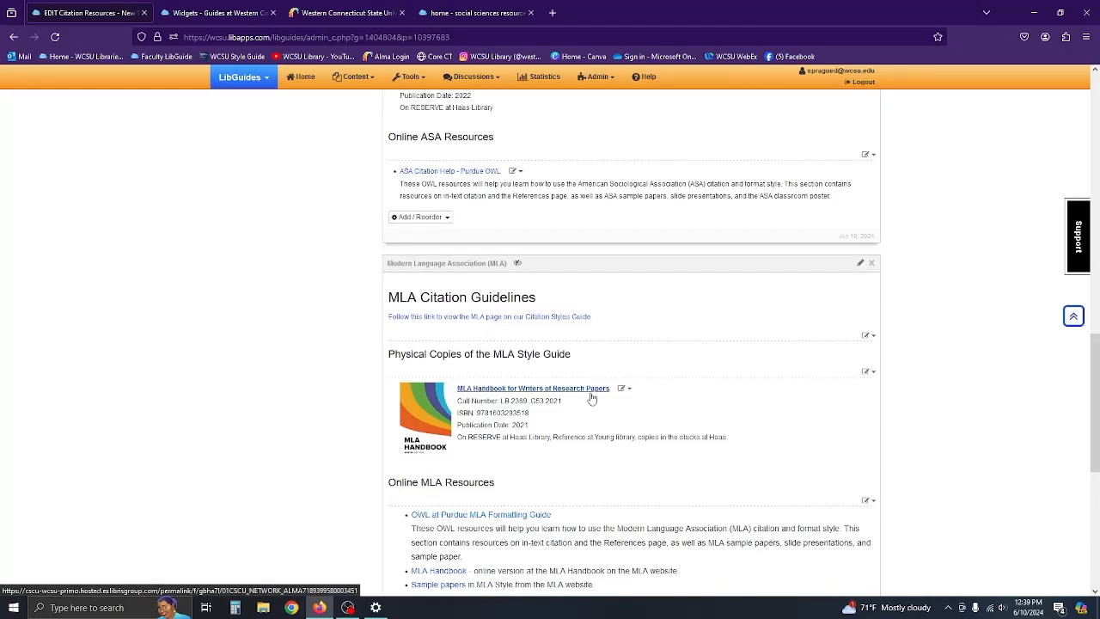
pyautogui.scroll(-6, 592, 397)
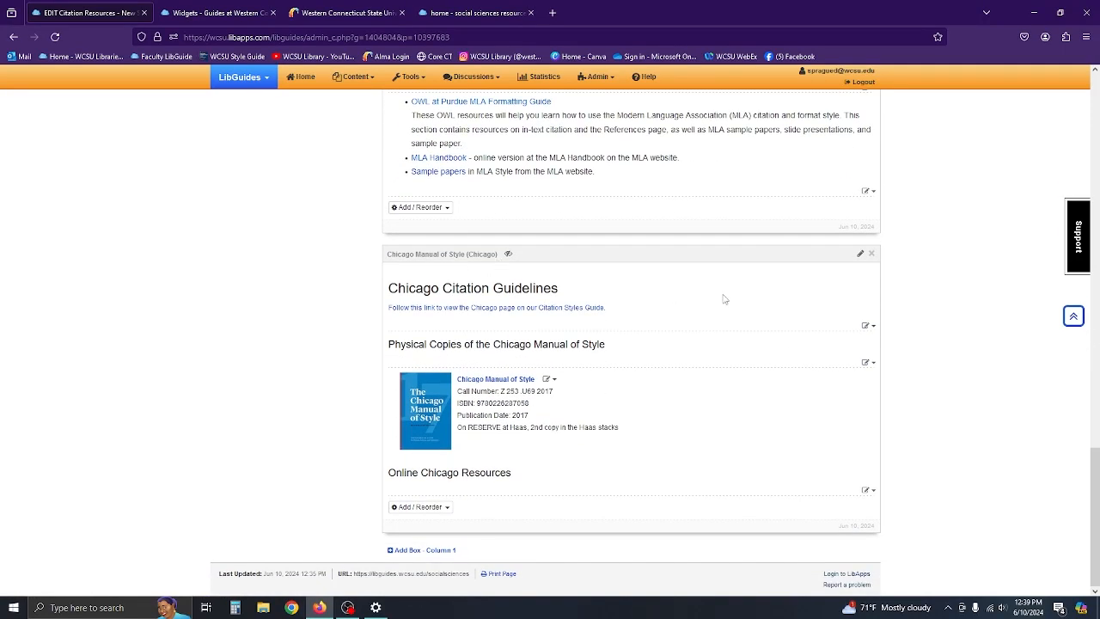
pyautogui.click(860, 254)
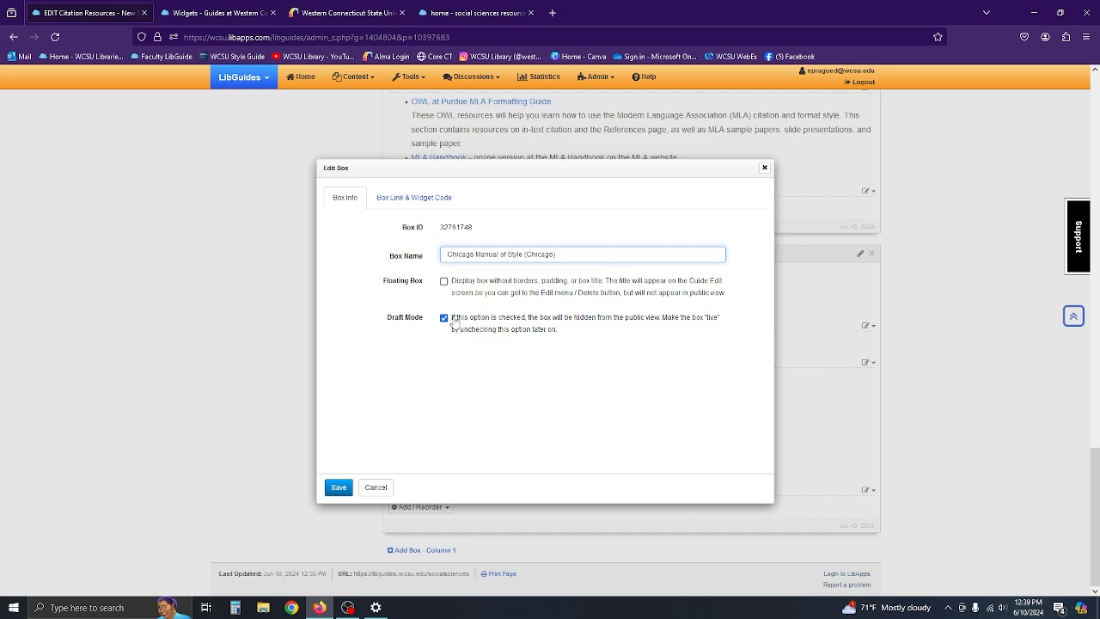
pyautogui.click(340, 488)
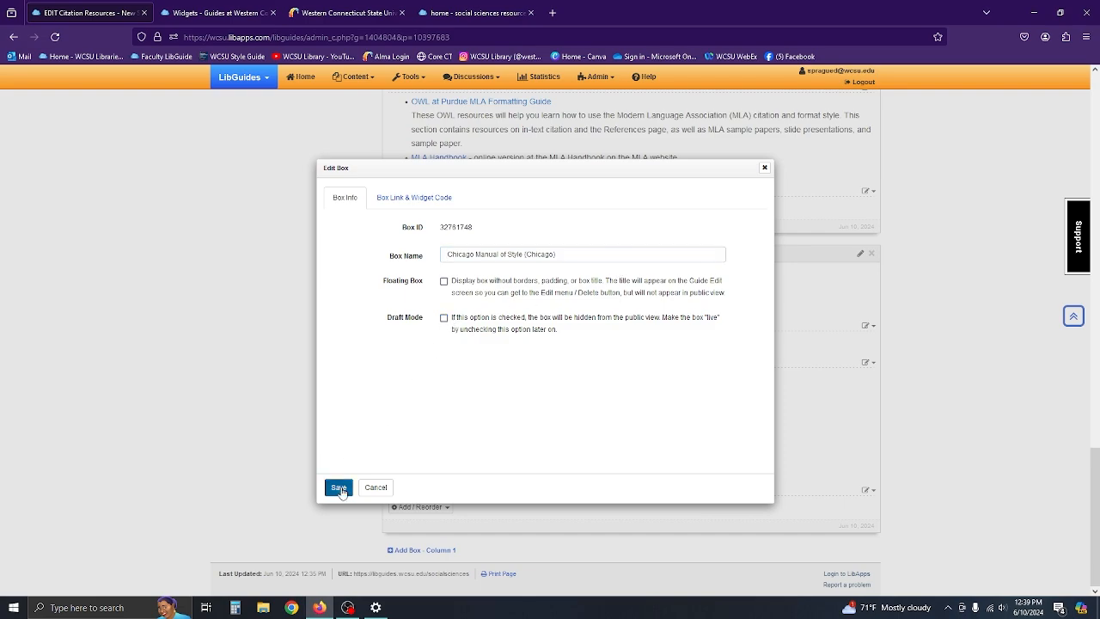
# Step: Set the friendly URL of the Citation Resources page to "citations" and save it
pyautogui.scroll(20, 678, 466)
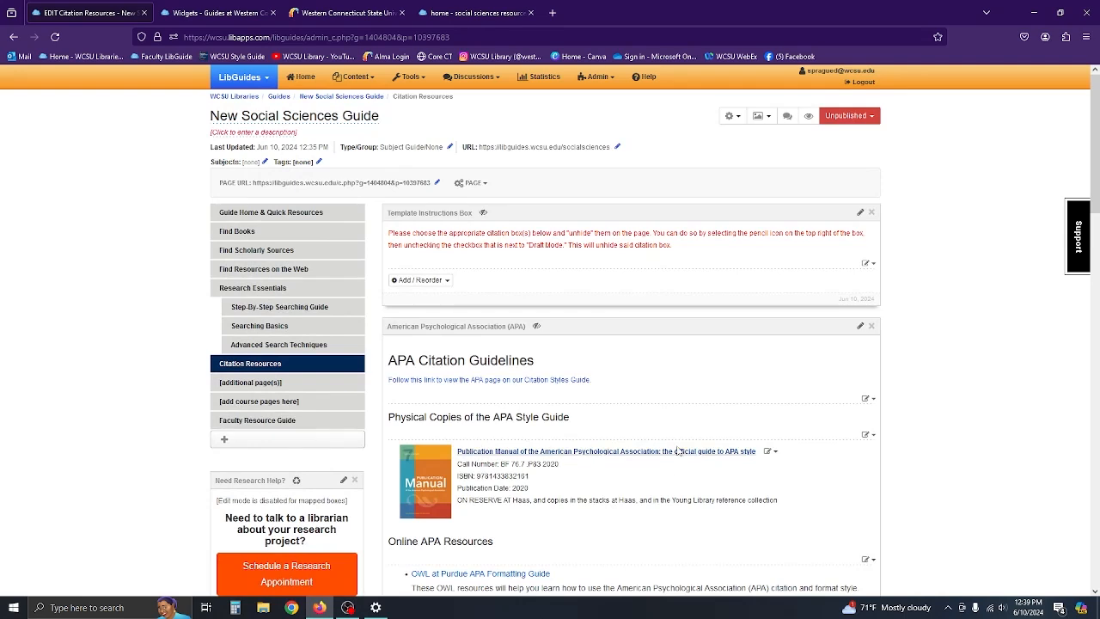
pyautogui.click(436, 182)
pyautogui.click(494, 312)
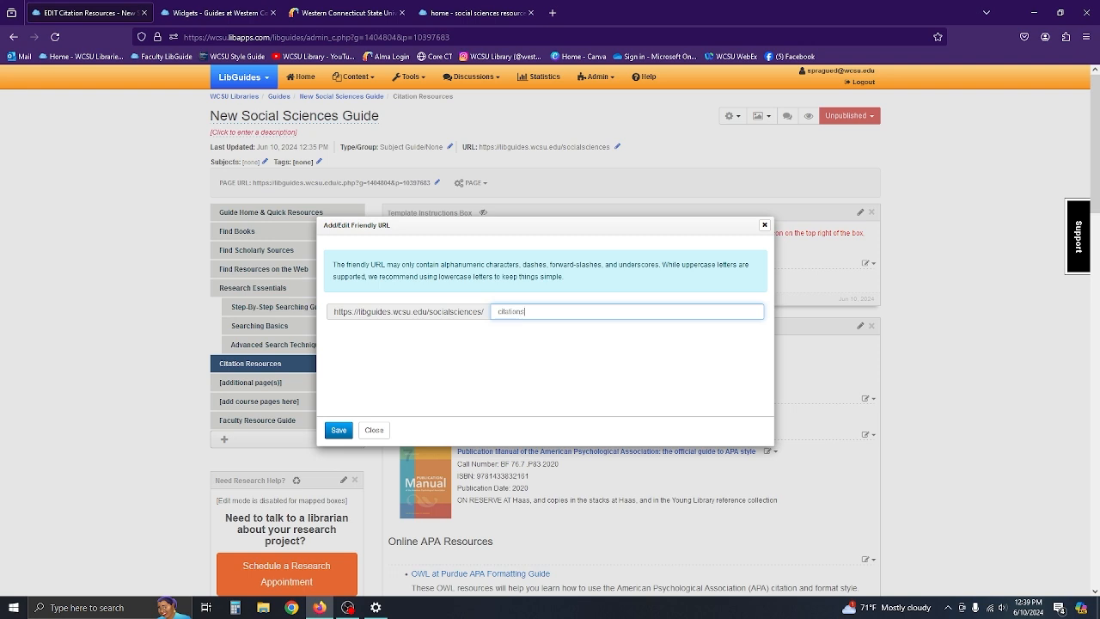
pyautogui.click(339, 430)
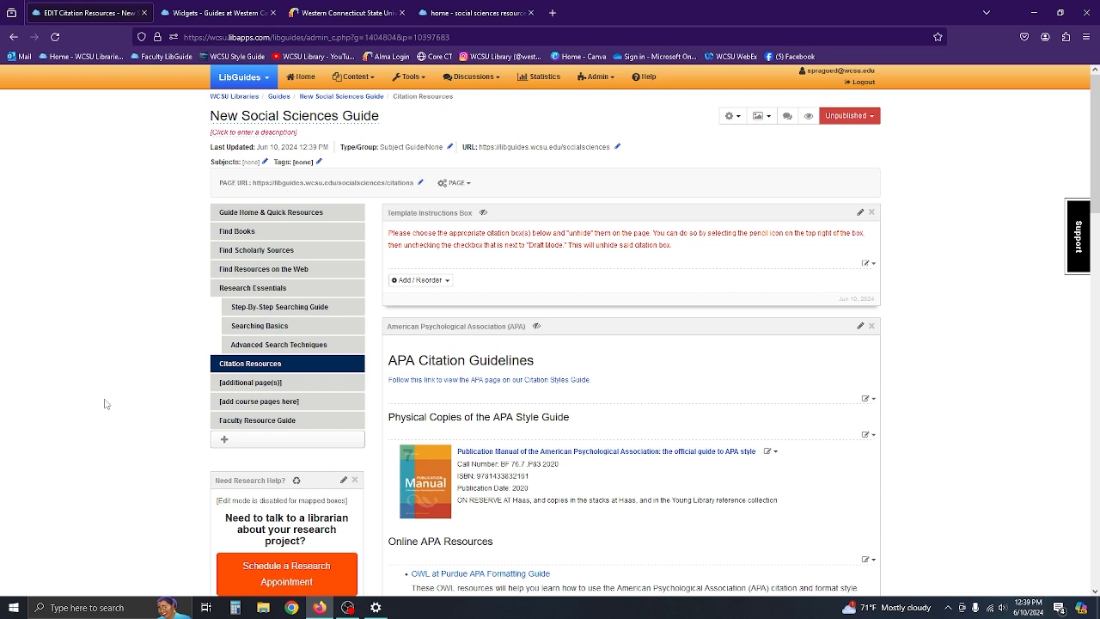
# Step: Review the [additional page(s)] template page, checking the subject pages listed in the existing social sciences resources guide
pyautogui.click(239, 384)
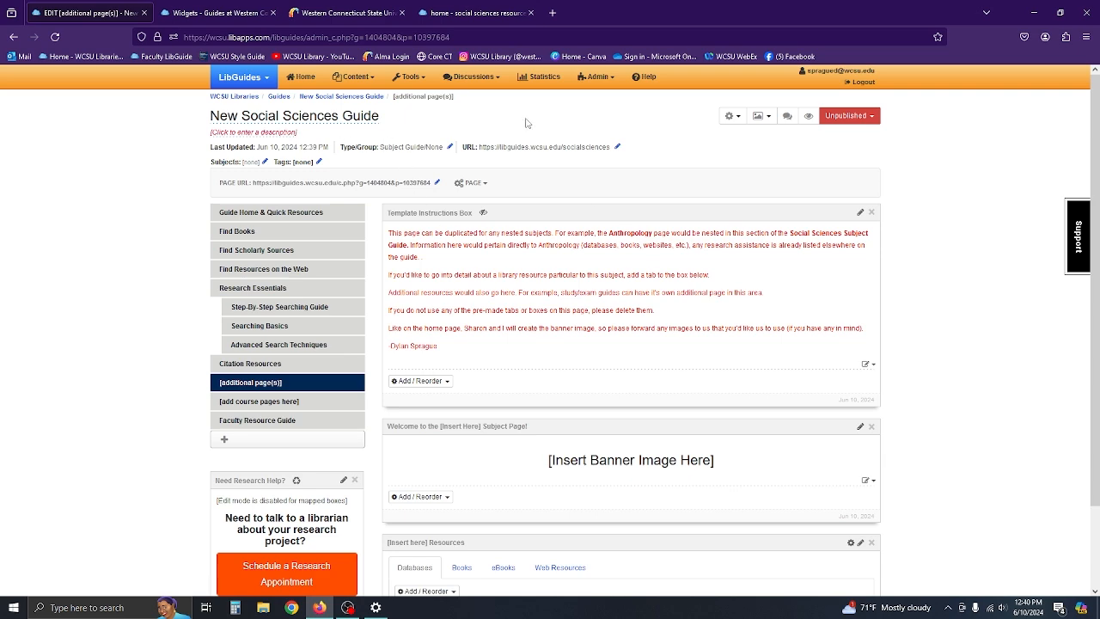
pyautogui.click(464, 13)
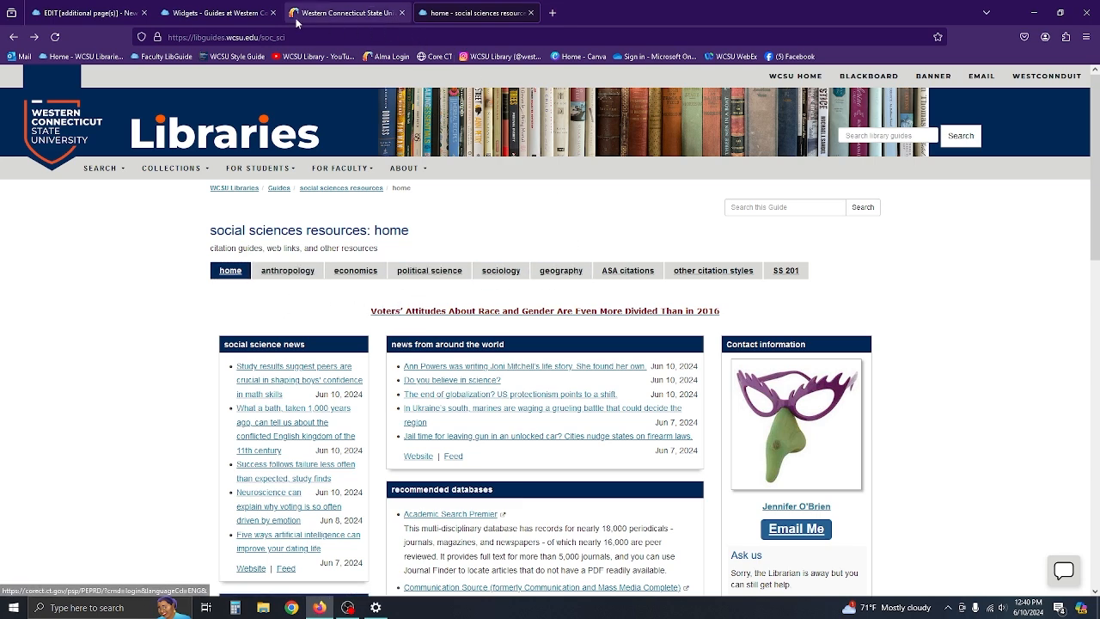
pyautogui.click(106, 7)
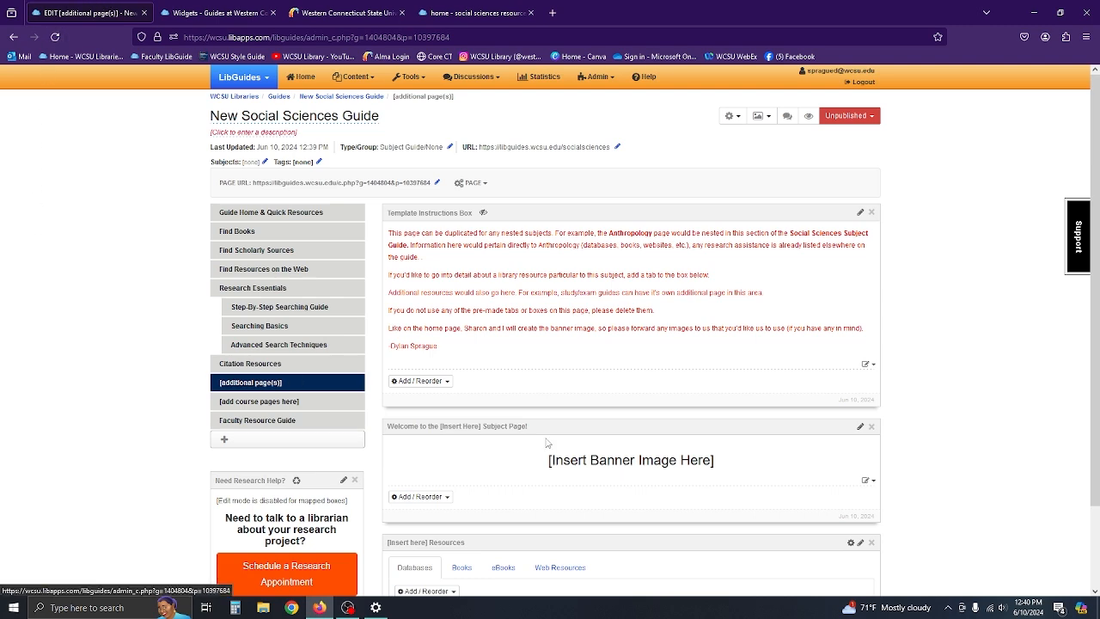
pyautogui.scroll(-2, 567, 443)
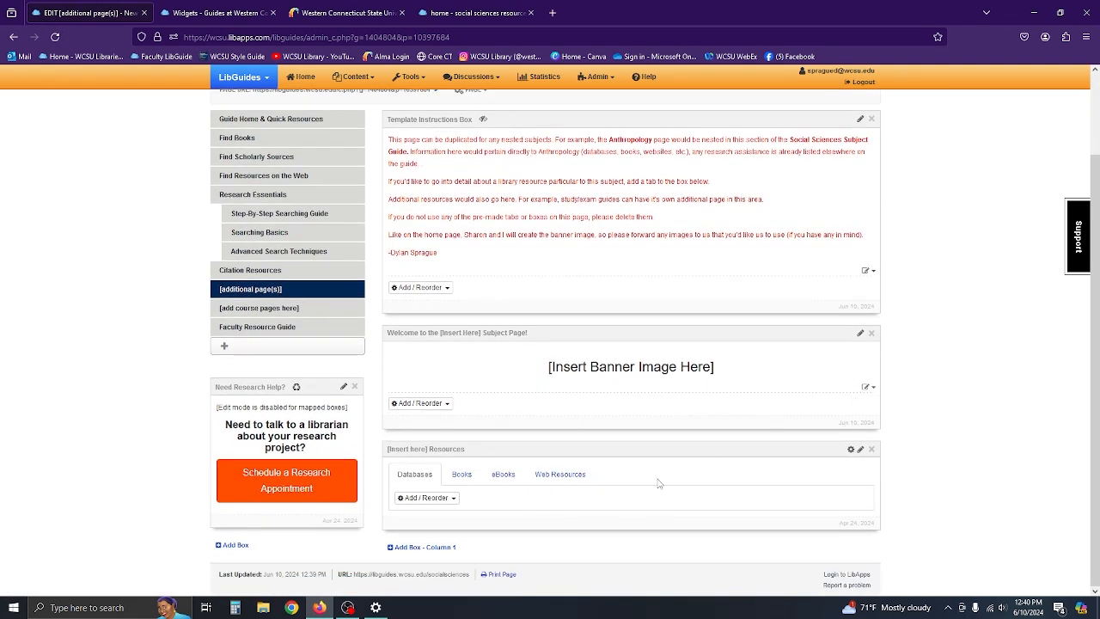
pyautogui.scroll(2, 659, 483)
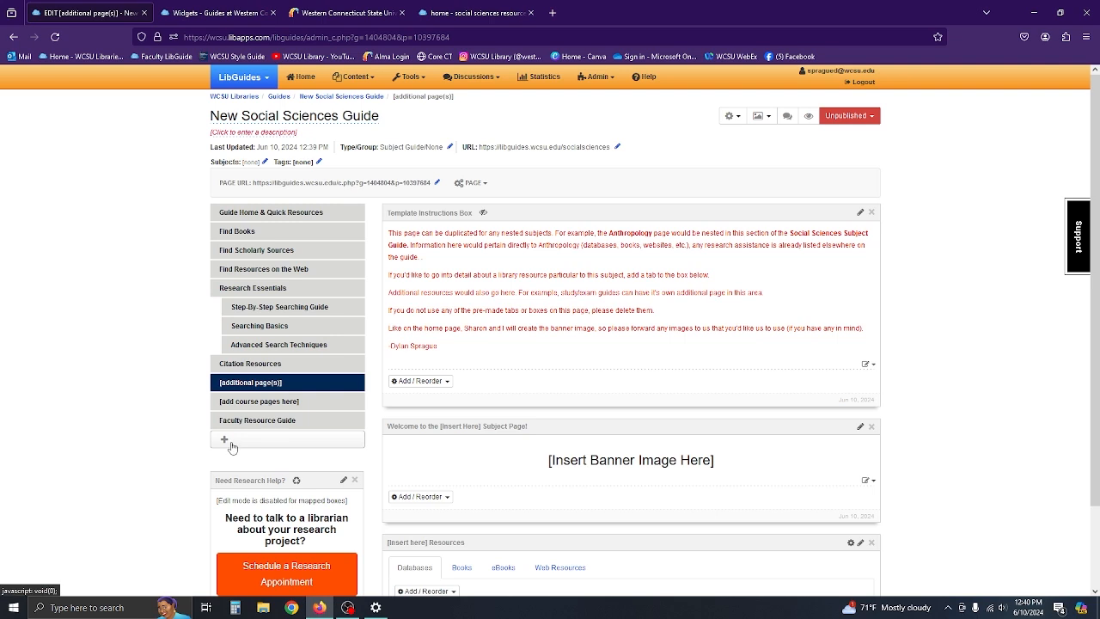
# Step: Start adding a reused page to the guide, choosing [additional page(s)] from the New Social Sciences Guide as its source
pyautogui.click(225, 440)
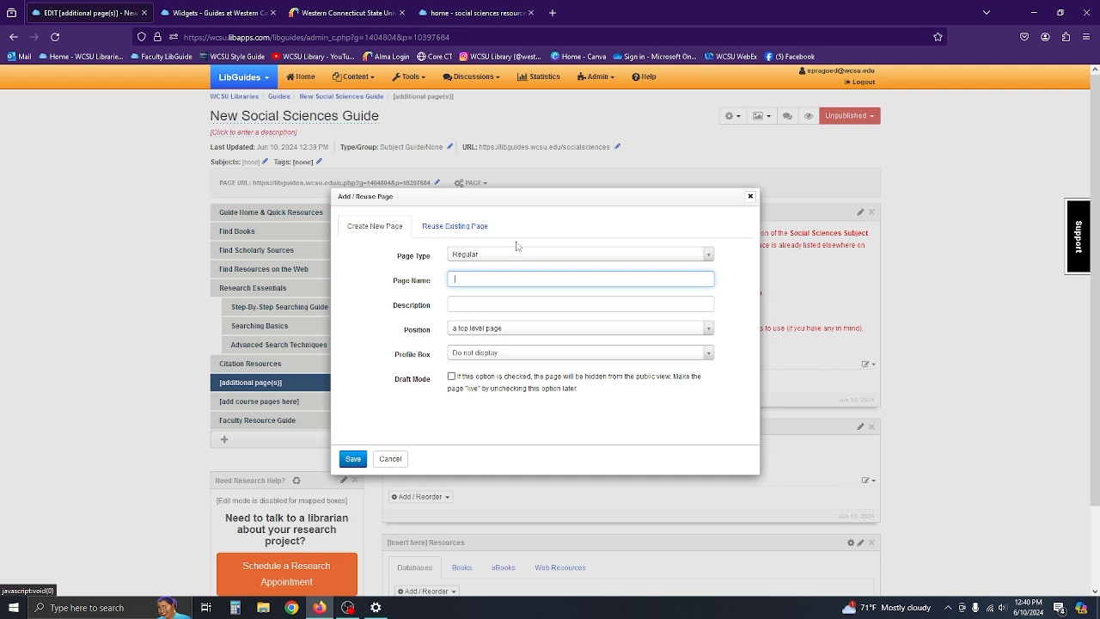
pyautogui.click(461, 231)
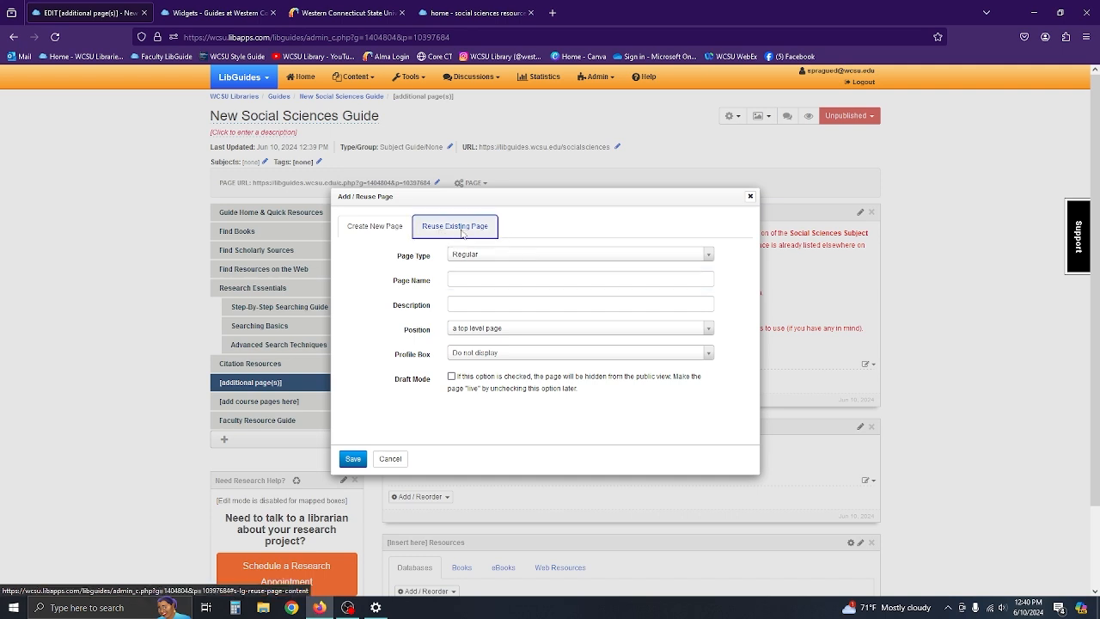
pyautogui.click(465, 291)
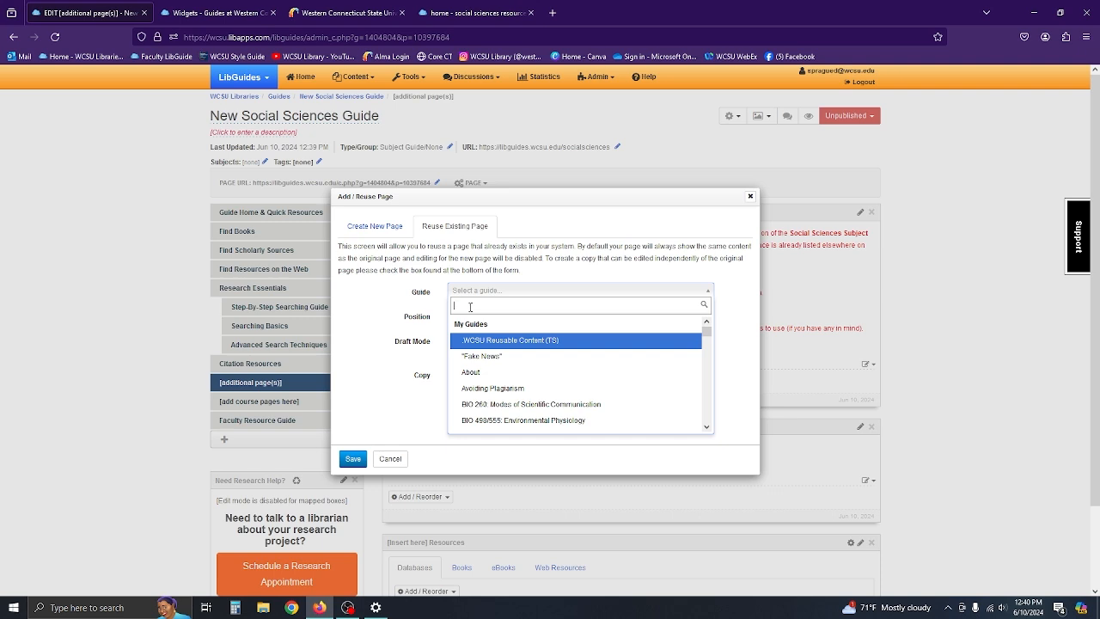
pyautogui.write('new so')
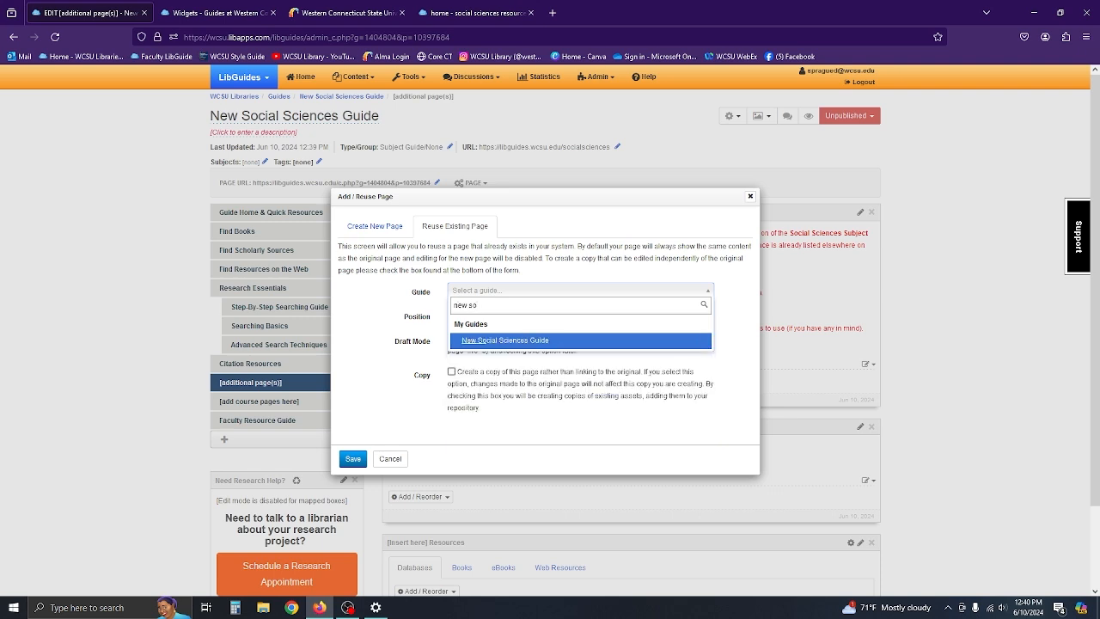
pyautogui.click(541, 341)
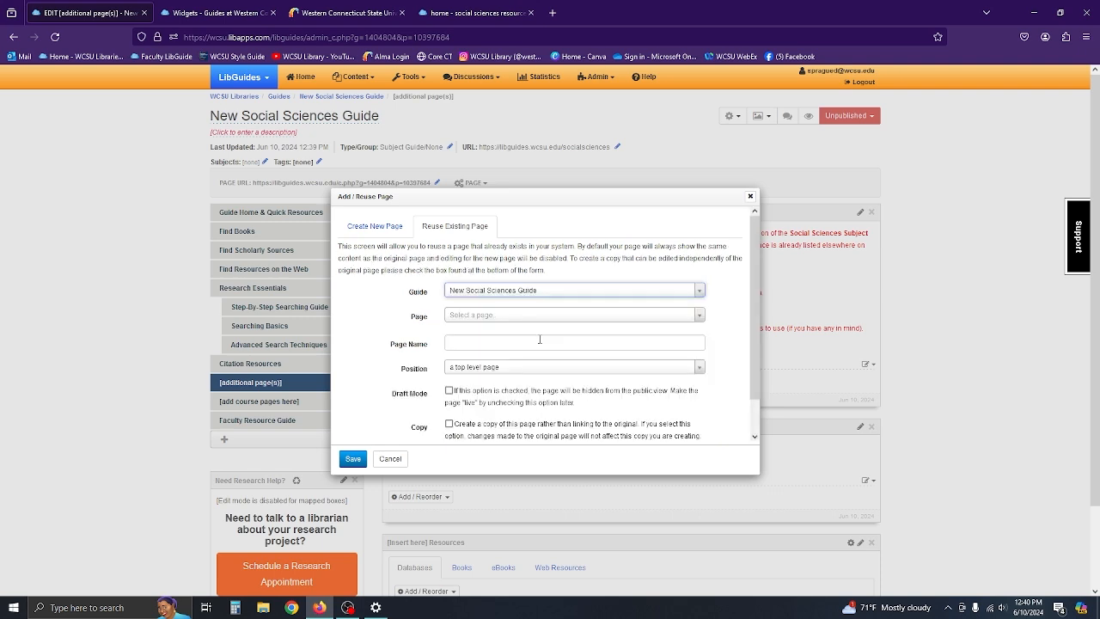
pyautogui.click(464, 318)
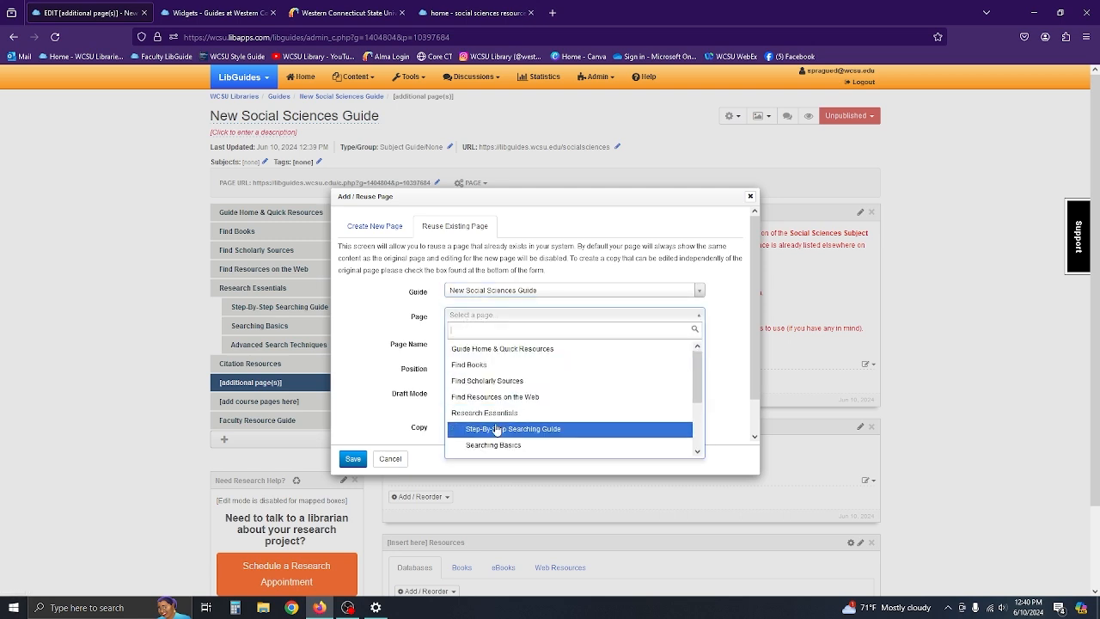
pyautogui.scroll(-3, 497, 430)
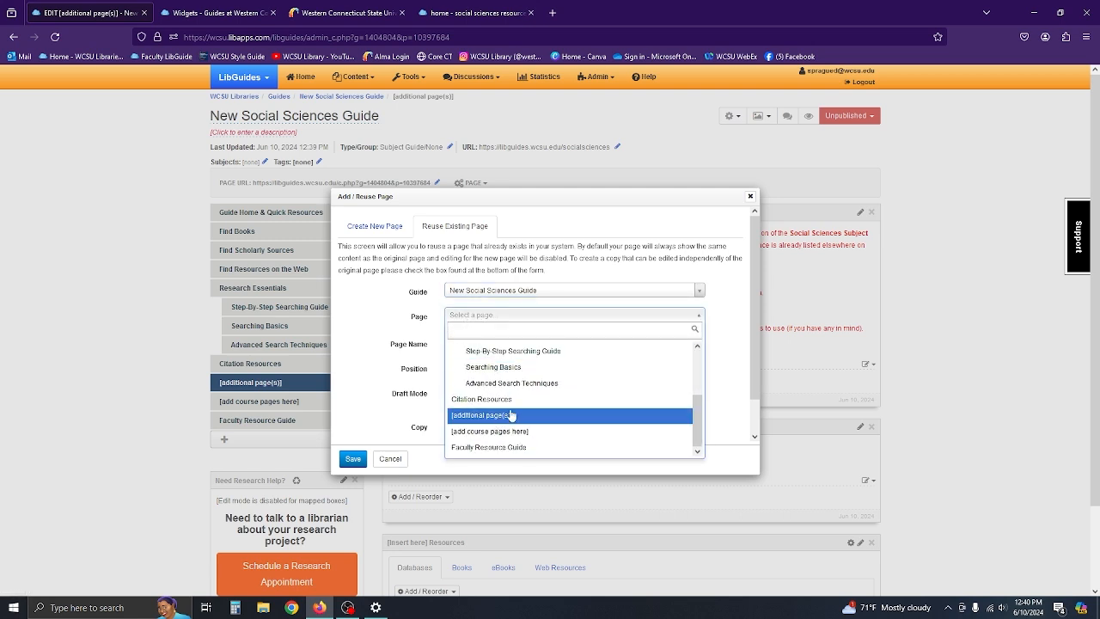
pyautogui.click(500, 419)
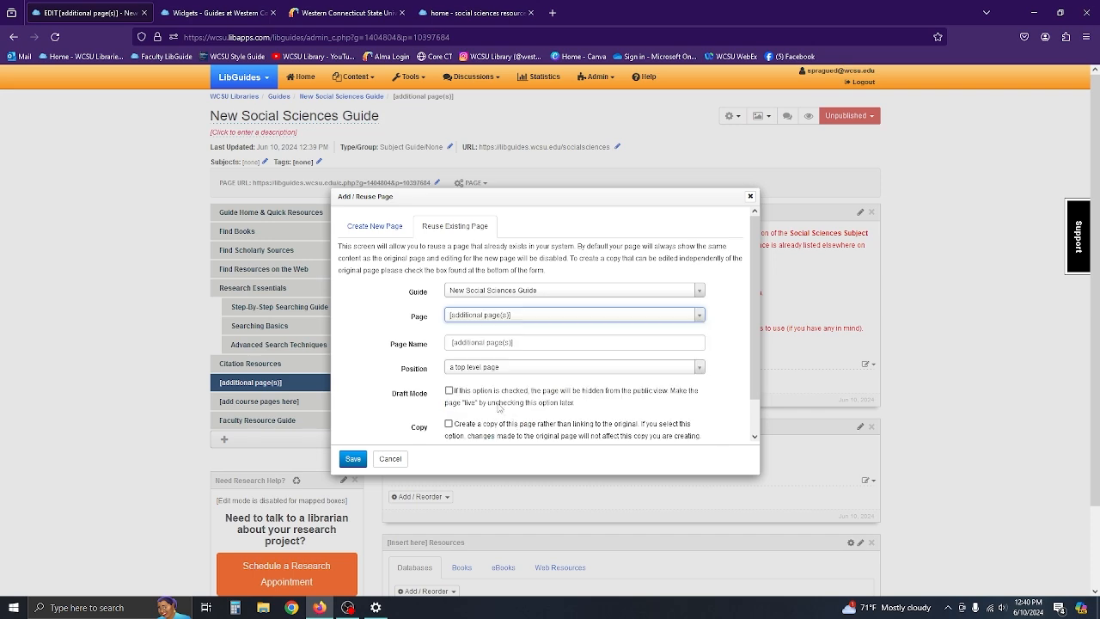
# Step: Make the reused [additional page(s)] page a copy rather than a link to the original, and save it as a top level page
pyautogui.scroll(-1, 534, 422)
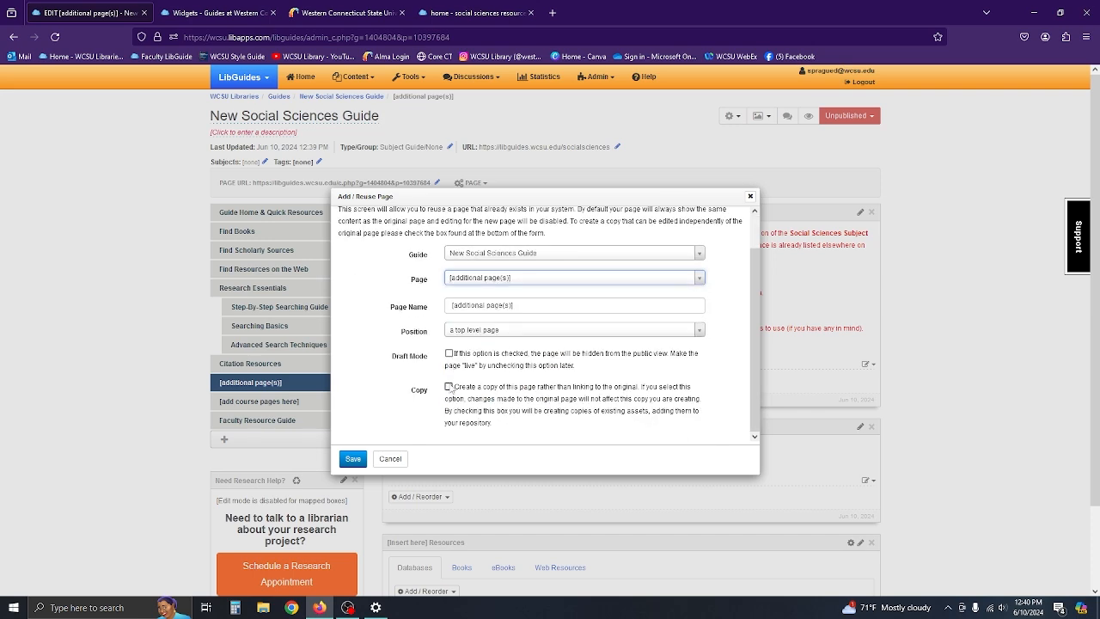
pyautogui.click(448, 388)
pyautogui.scroll(1, 450, 390)
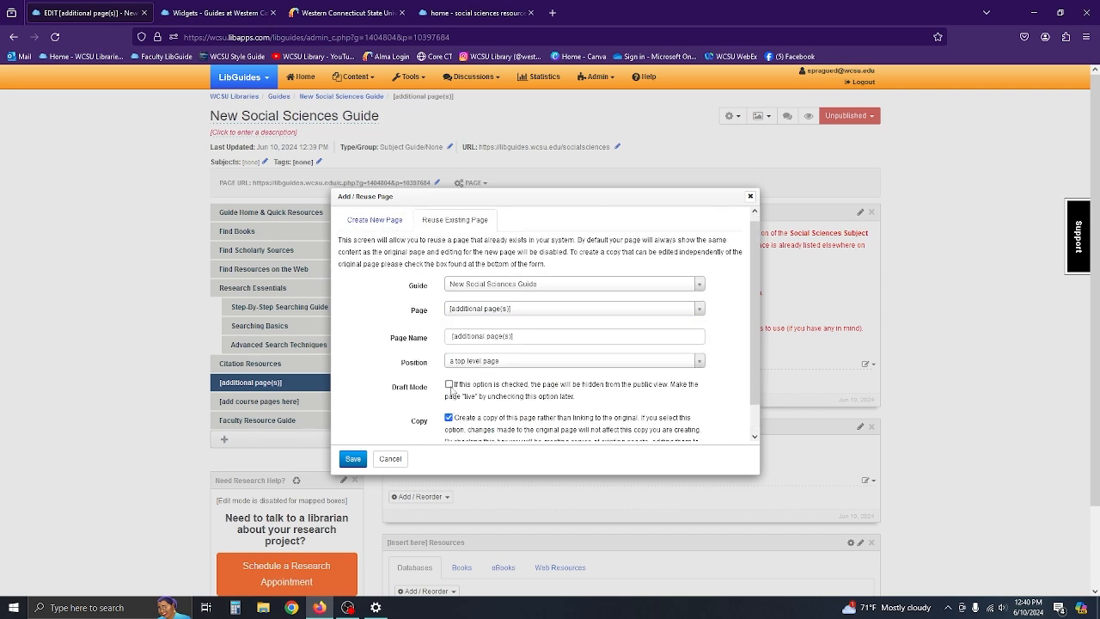
pyautogui.scroll(-1, 453, 409)
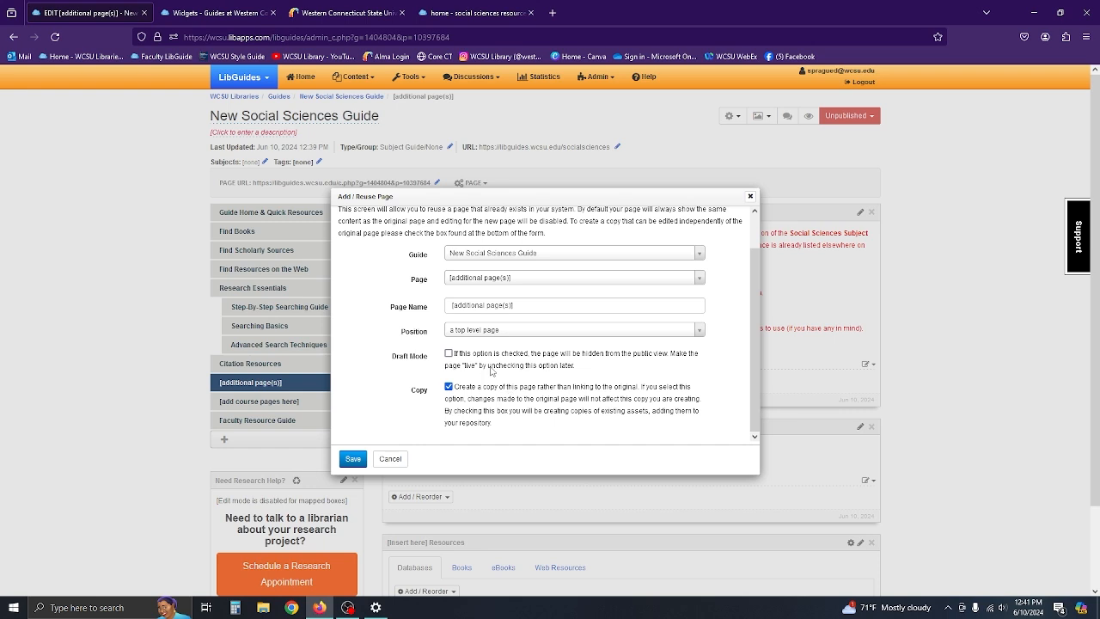
pyautogui.scroll(1, 518, 383)
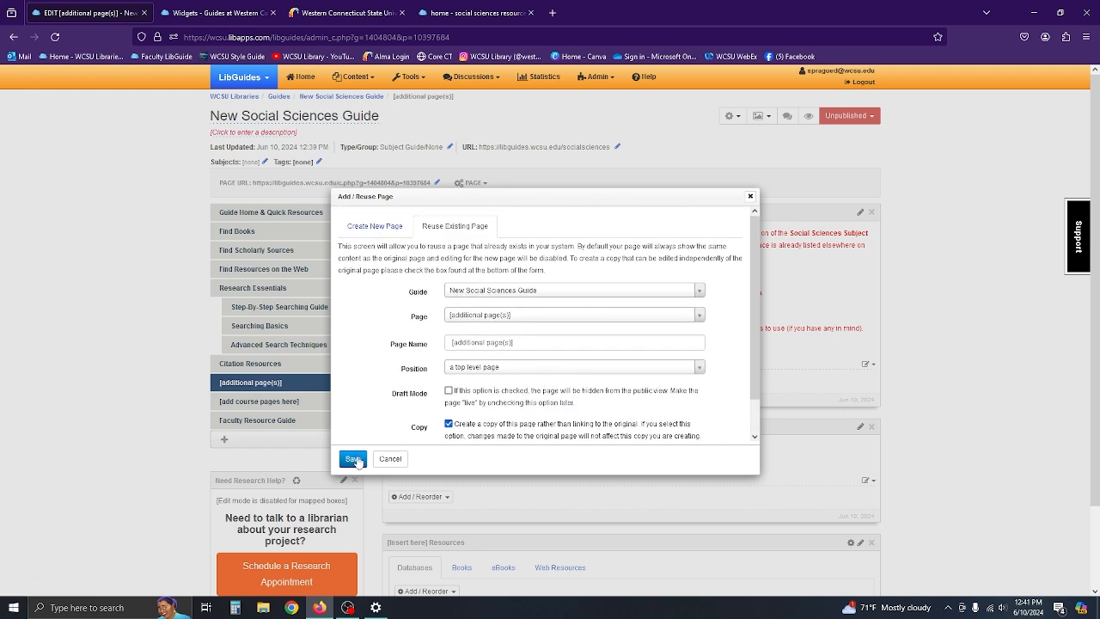
pyautogui.click(353, 459)
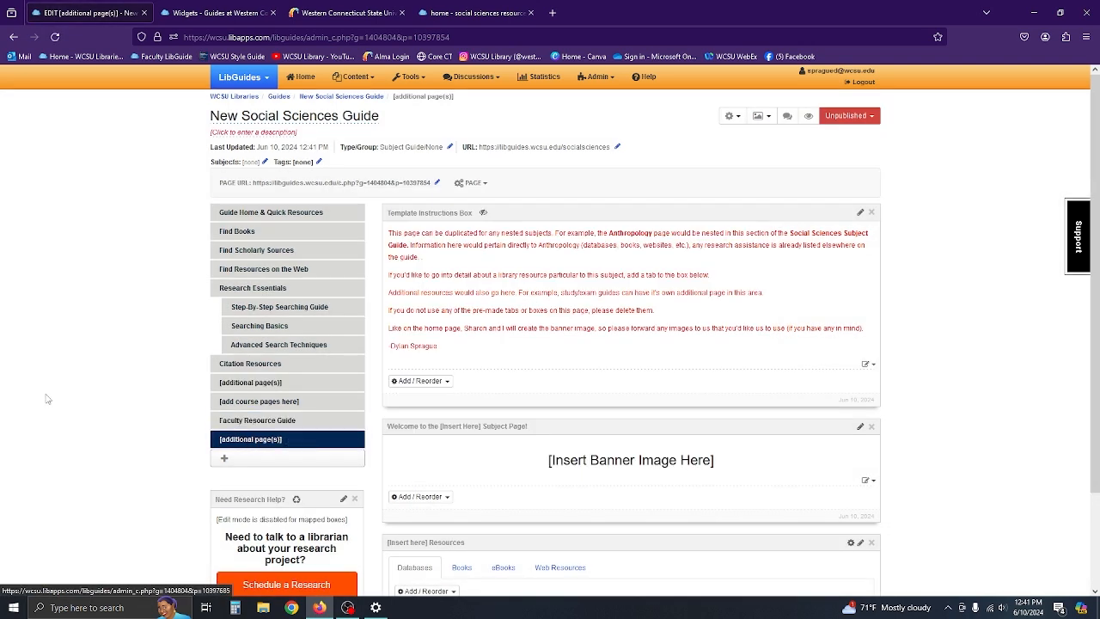
# Step: Reorder the guide's pages so the copied [additional page(s)] page sits directly after the original one, and save the order
pyautogui.scroll(-1, 171, 468)
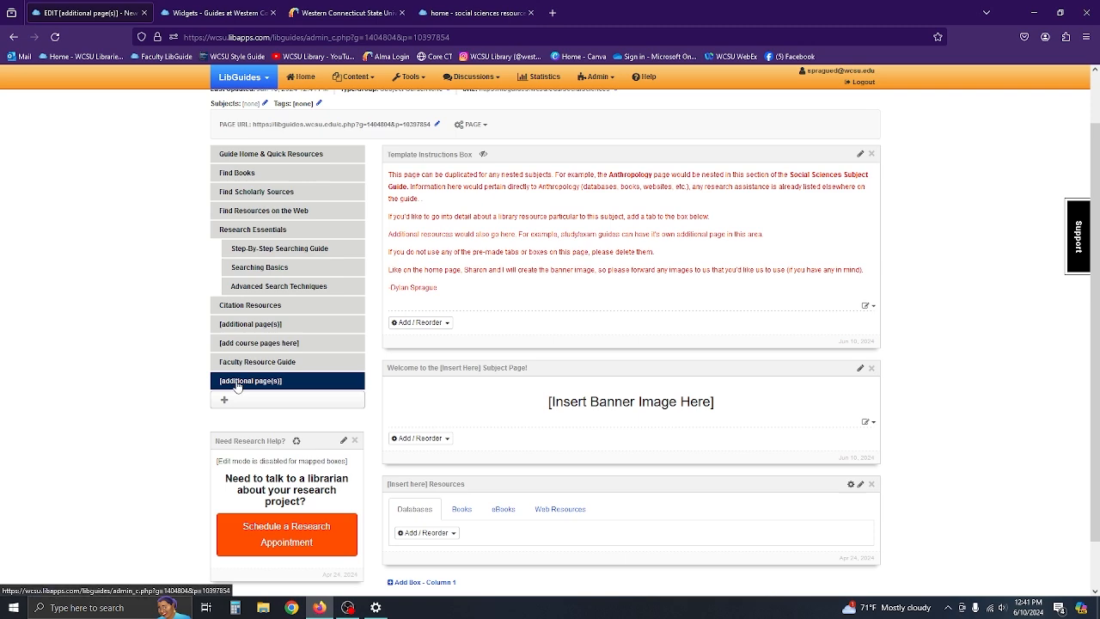
pyautogui.scroll(1, 238, 386)
pyautogui.click(477, 184)
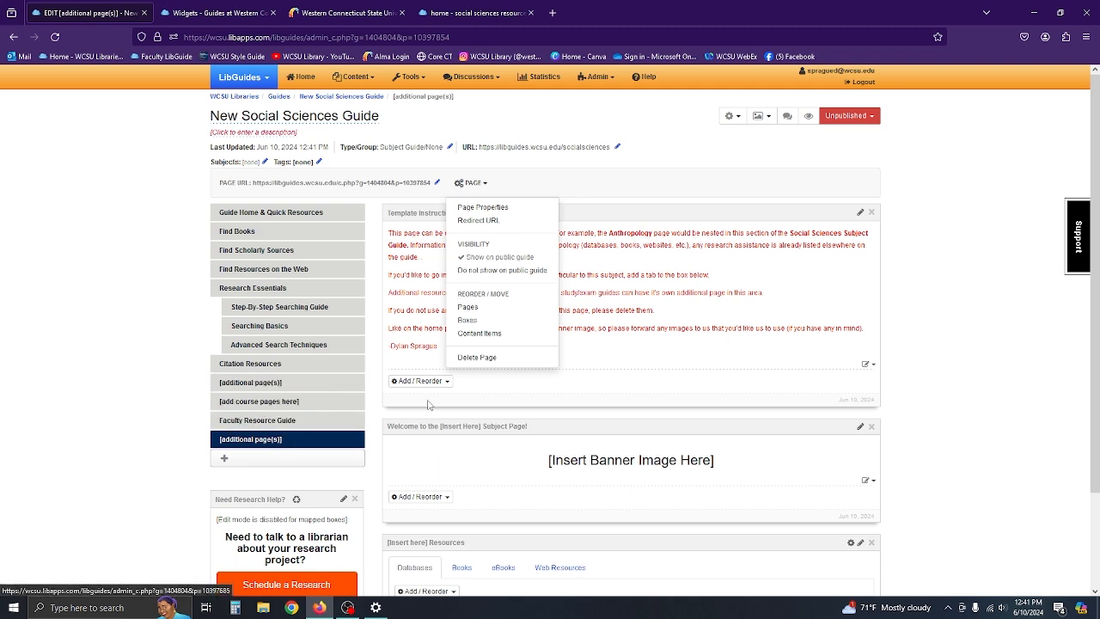
pyautogui.click(468, 308)
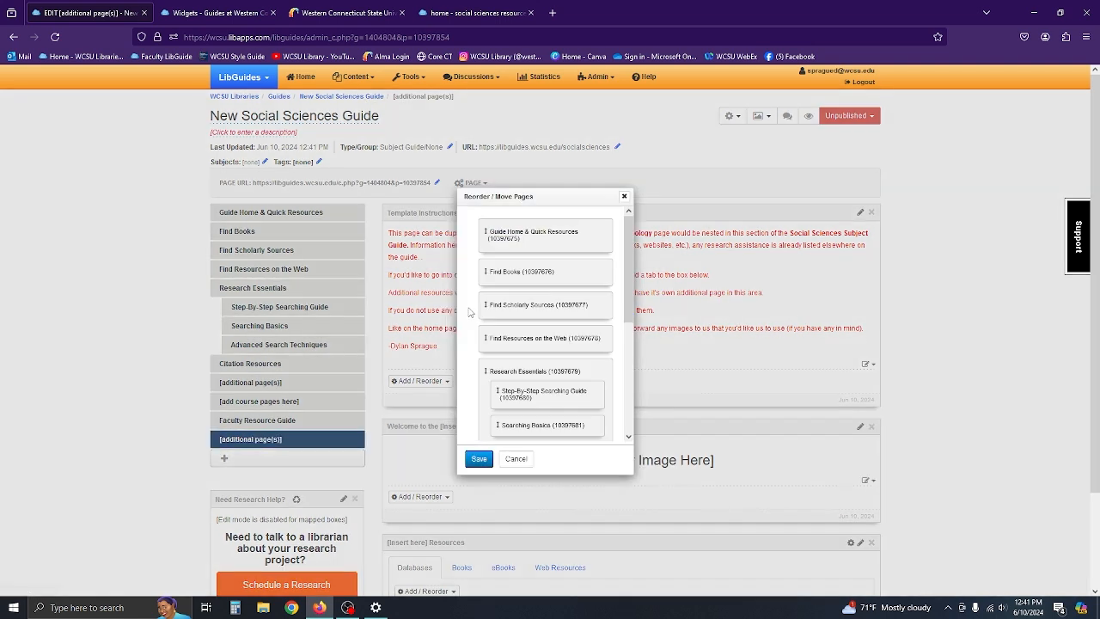
pyautogui.scroll(-5, 537, 359)
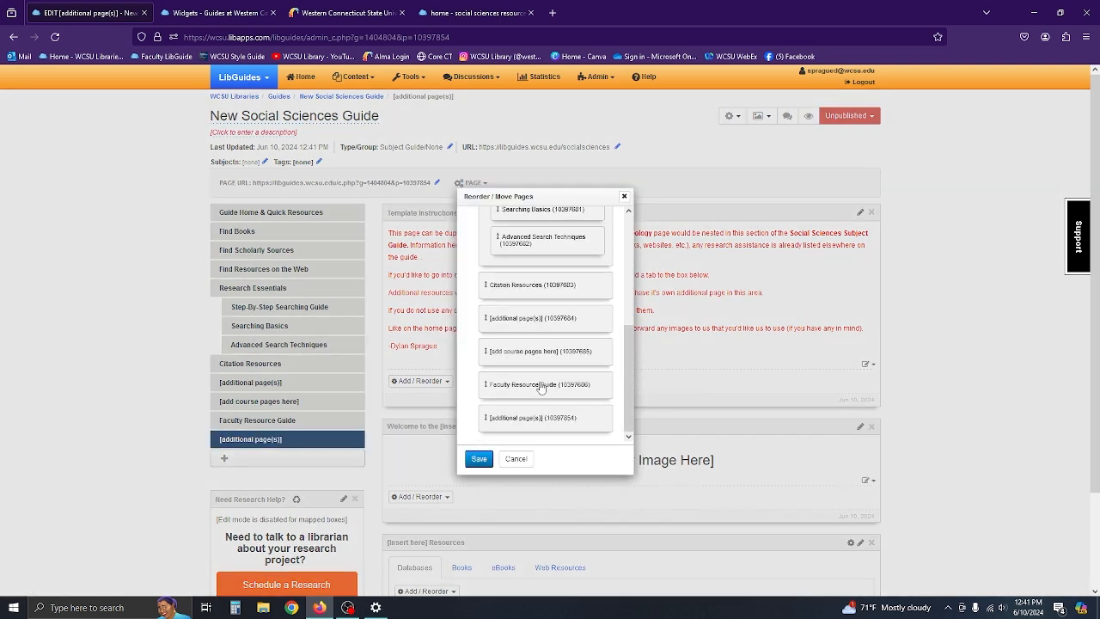
pyautogui.moveTo(515, 423); pyautogui.dragTo(516, 348)
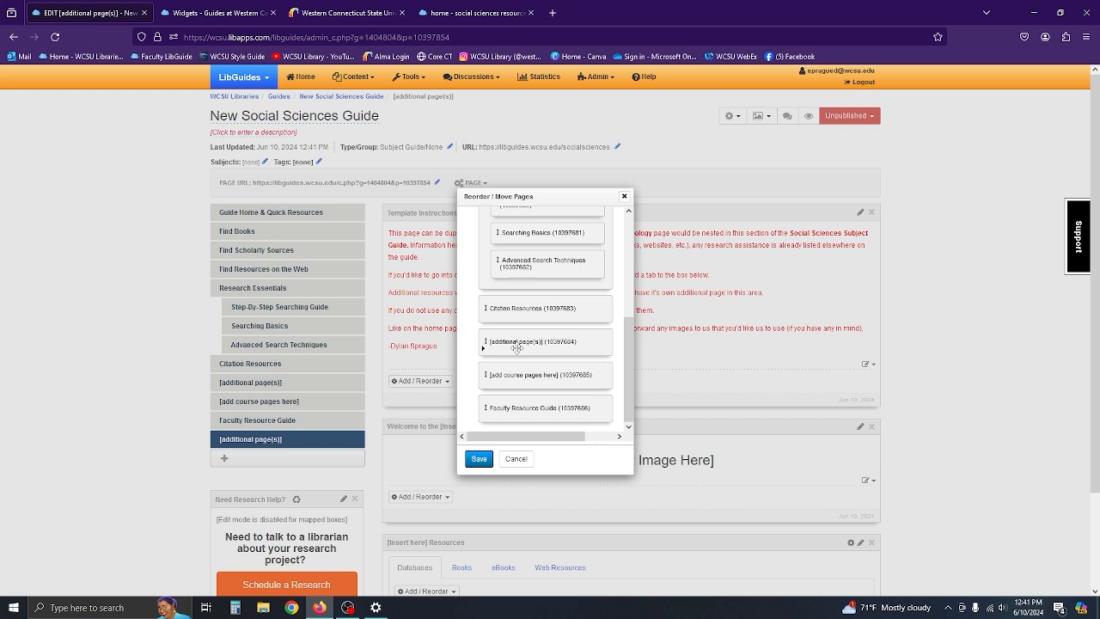
pyautogui.moveTo(517, 347); pyautogui.dragTo(516, 359)
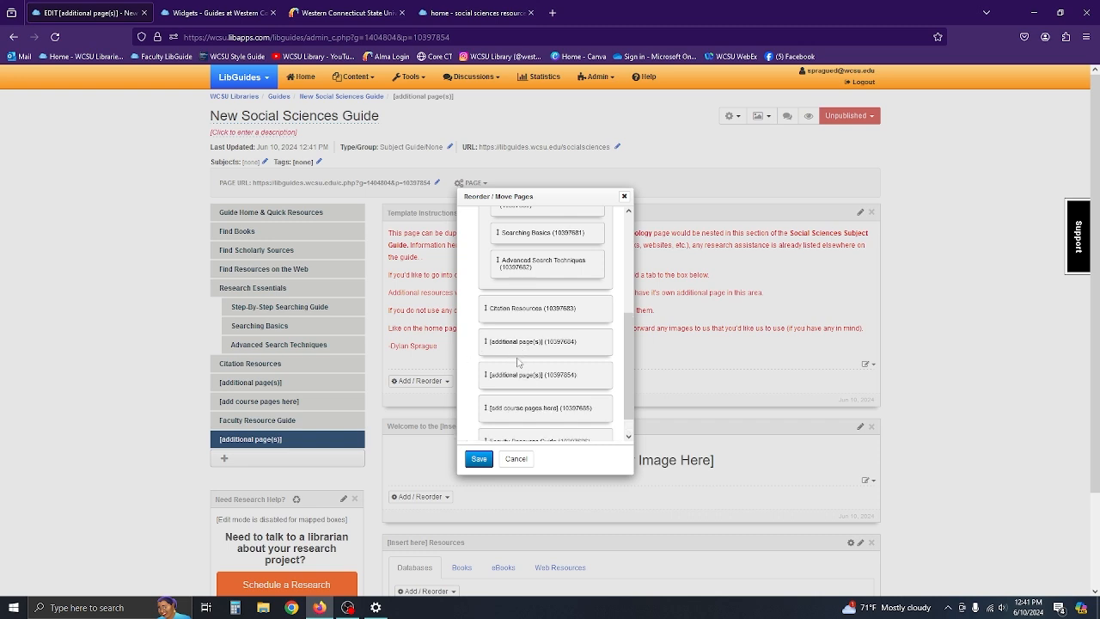
pyautogui.click(478, 458)
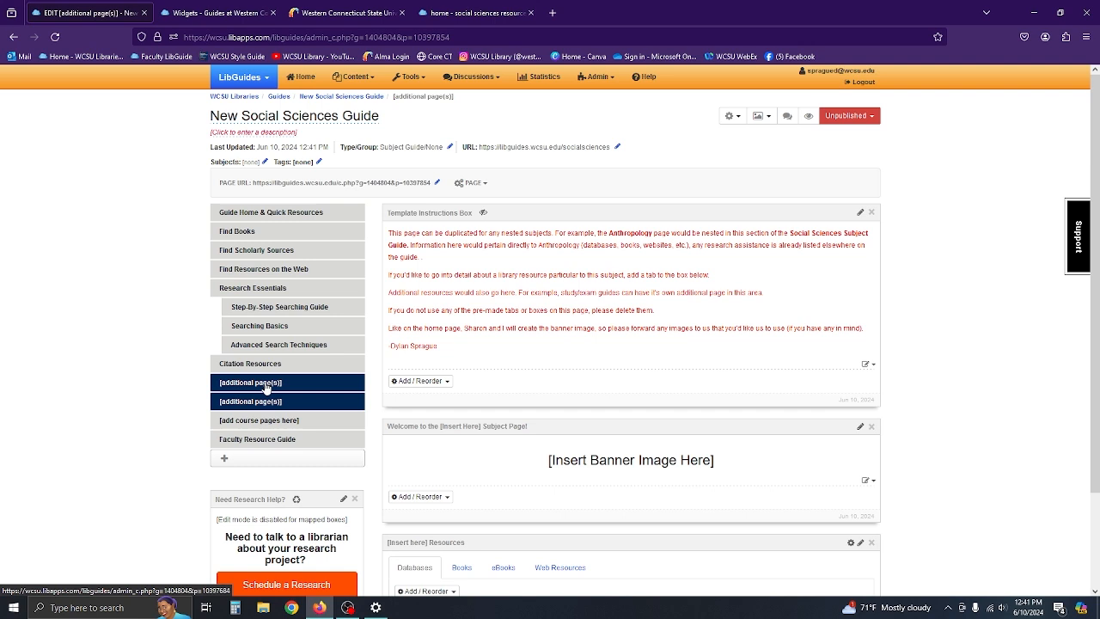
# Step: Rename the first [additional page(s)] page as "Anthropology" in its page properties and save it
pyautogui.click(266, 387)
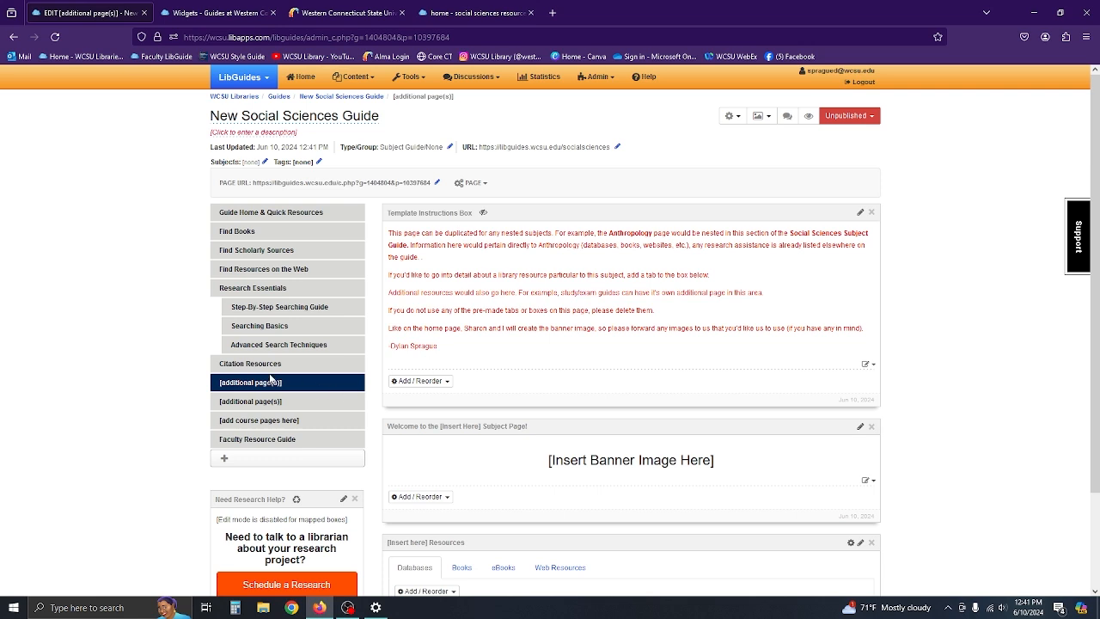
pyautogui.click(471, 183)
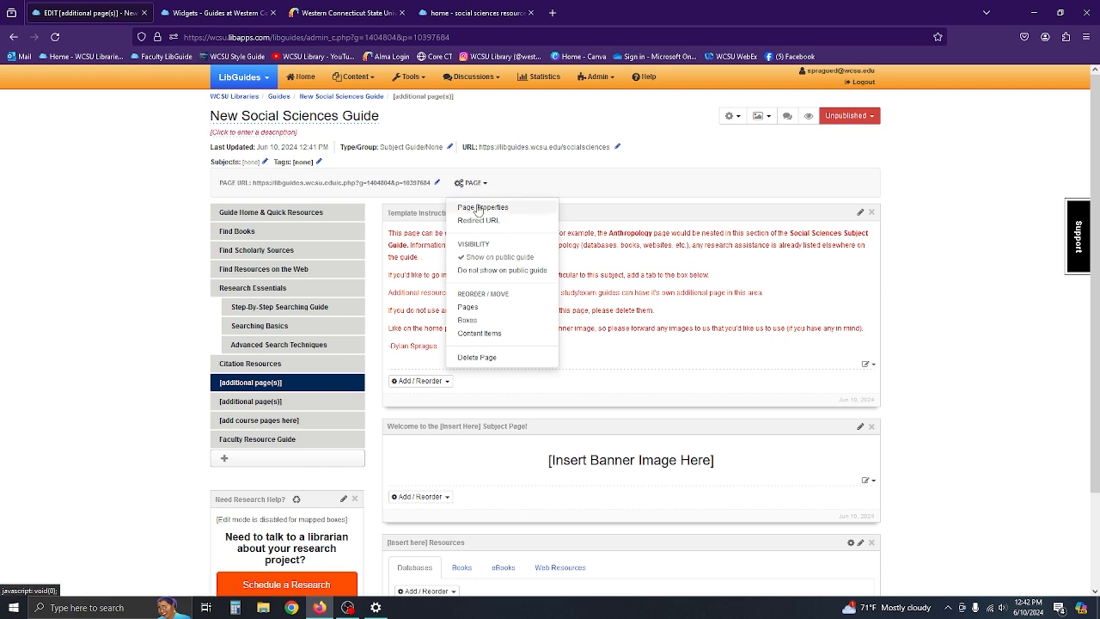
pyautogui.click(488, 210)
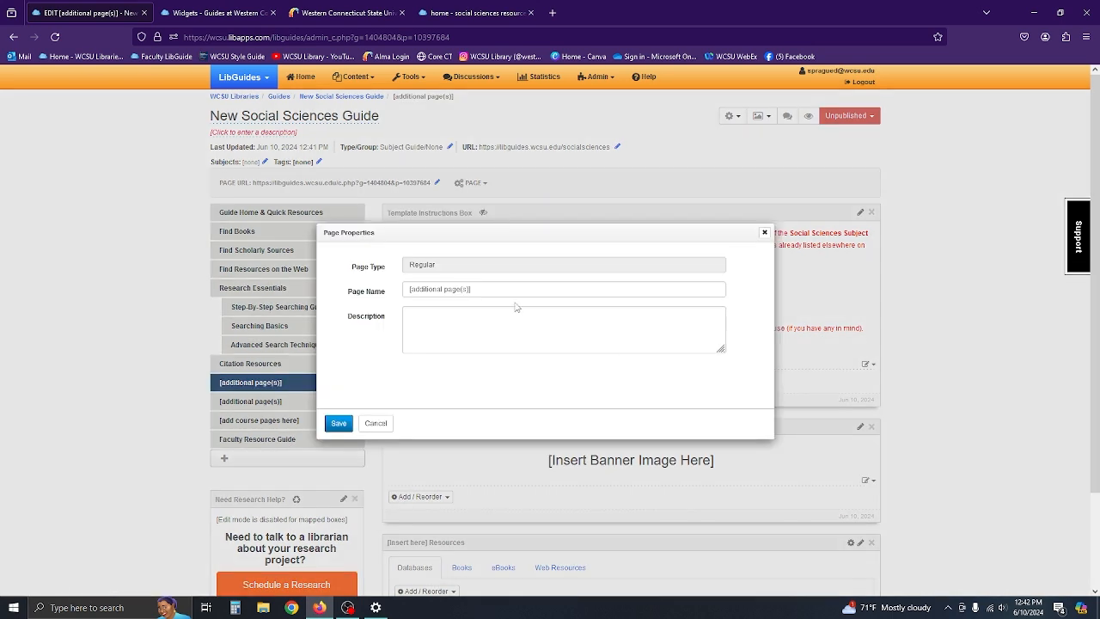
pyautogui.moveTo(508, 291); pyautogui.dragTo(334, 288)
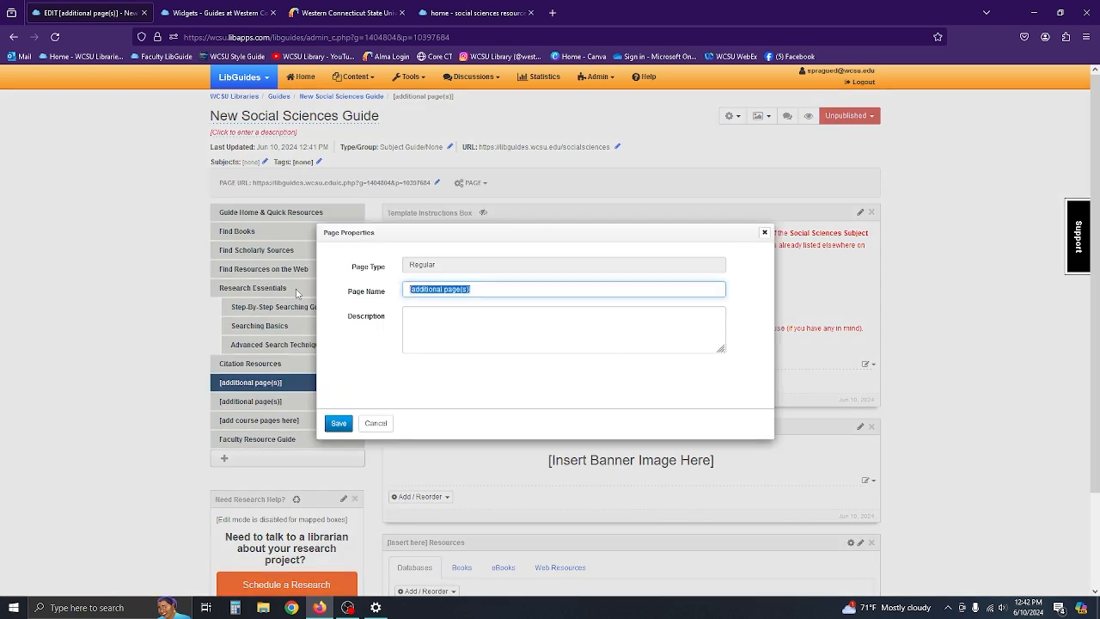
pyautogui.write('Anthropology')
pyautogui.click(470, 318)
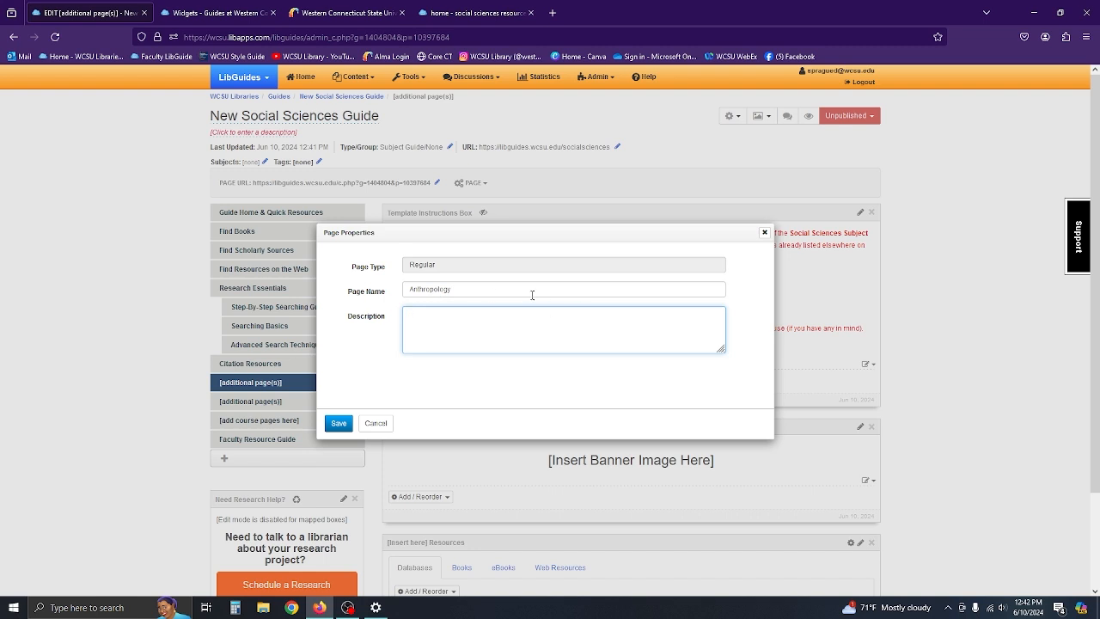
pyautogui.click(339, 425)
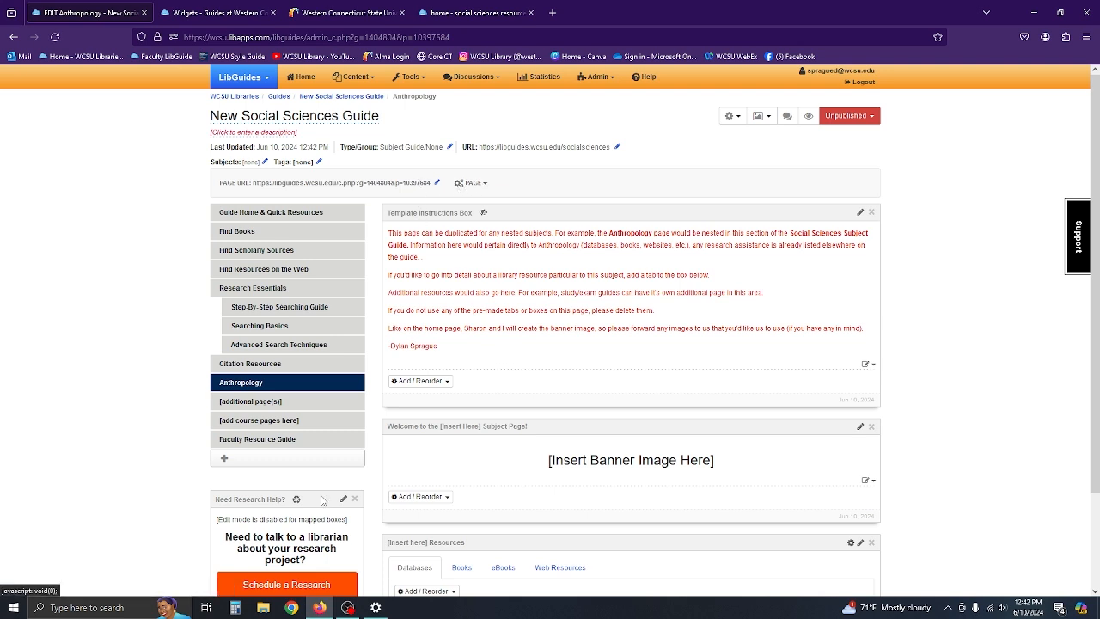
# Step: Check the subject names in the existing social sciences guide, and rename the remaining [additional page(s)] page as "Political Science"
pyautogui.click(293, 401)
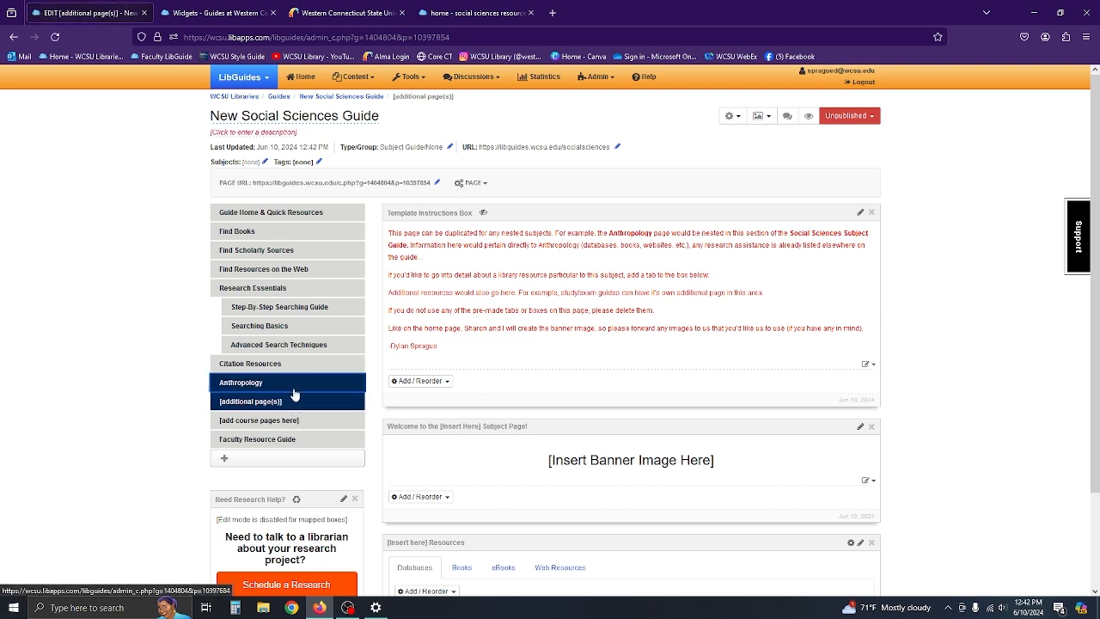
pyautogui.click(293, 385)
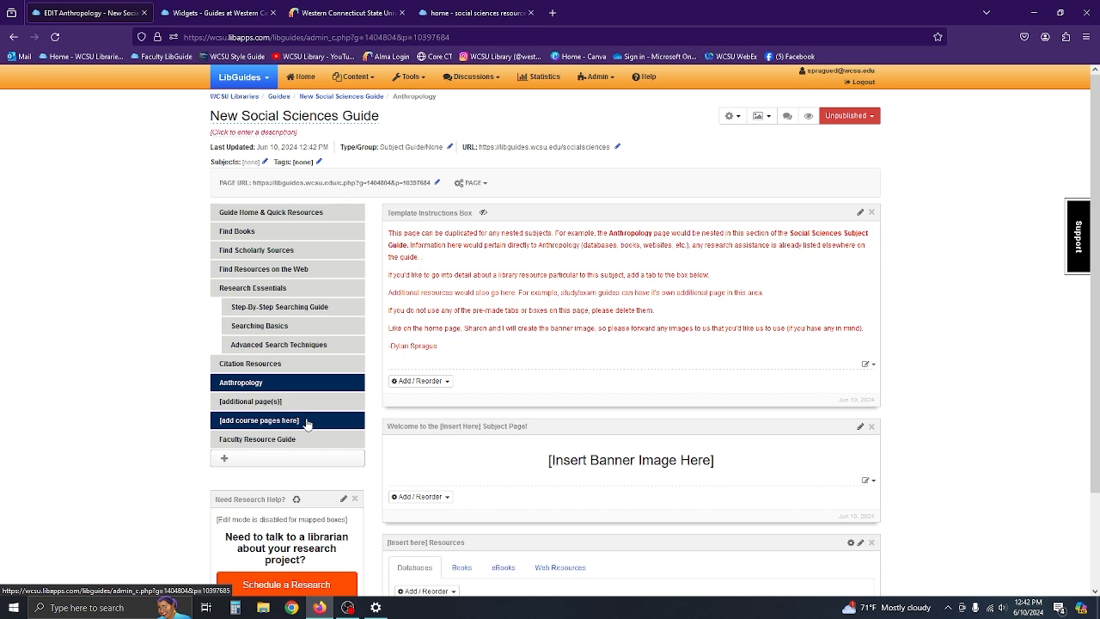
pyautogui.click(267, 402)
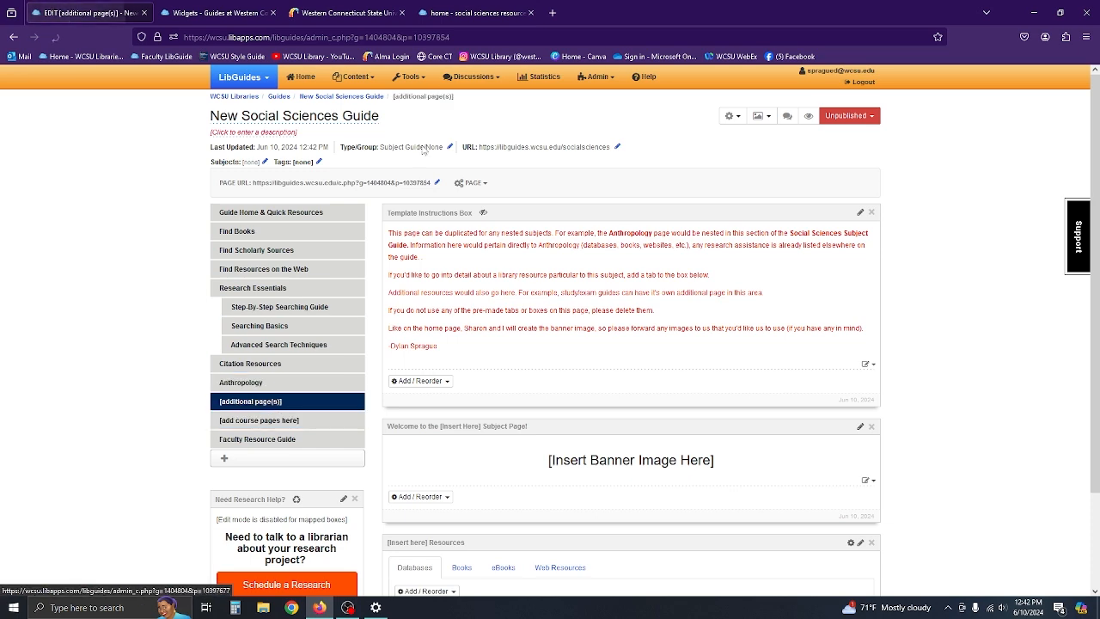
pyautogui.click(473, 12)
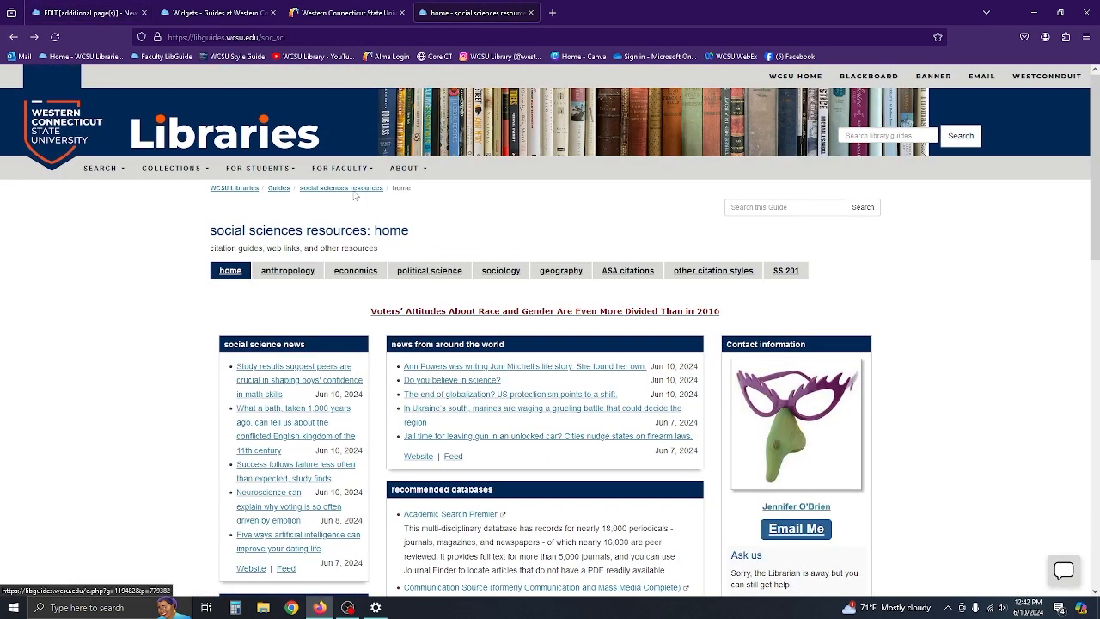
pyautogui.click(92, 13)
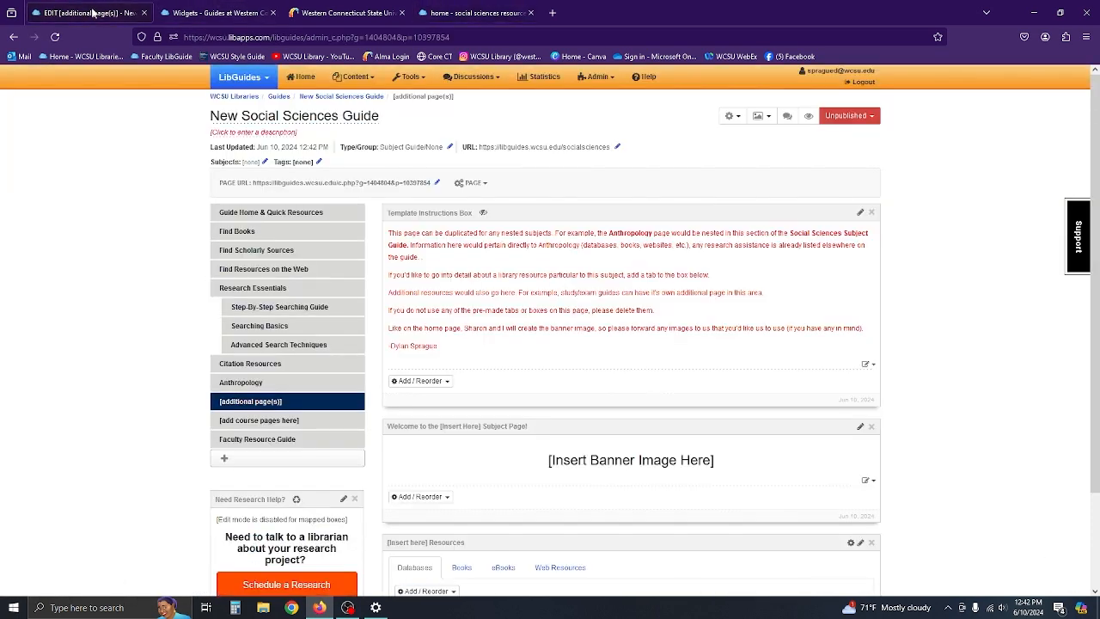
pyautogui.click(486, 183)
pyautogui.click(492, 208)
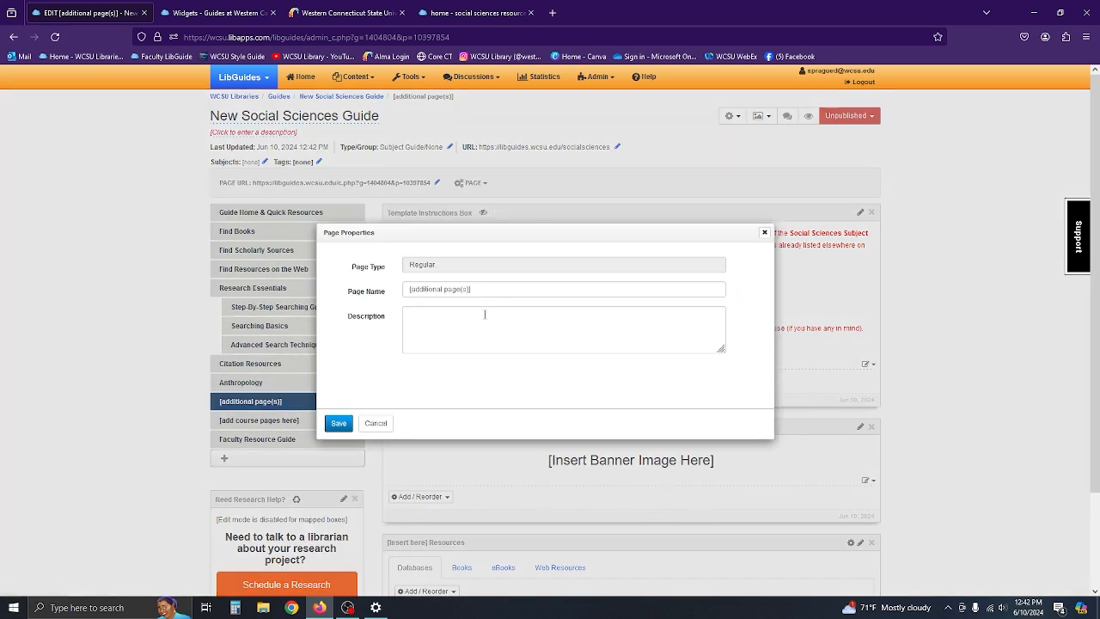
pyautogui.moveTo(471, 290); pyautogui.dragTo(344, 292)
pyautogui.write('Political Science')
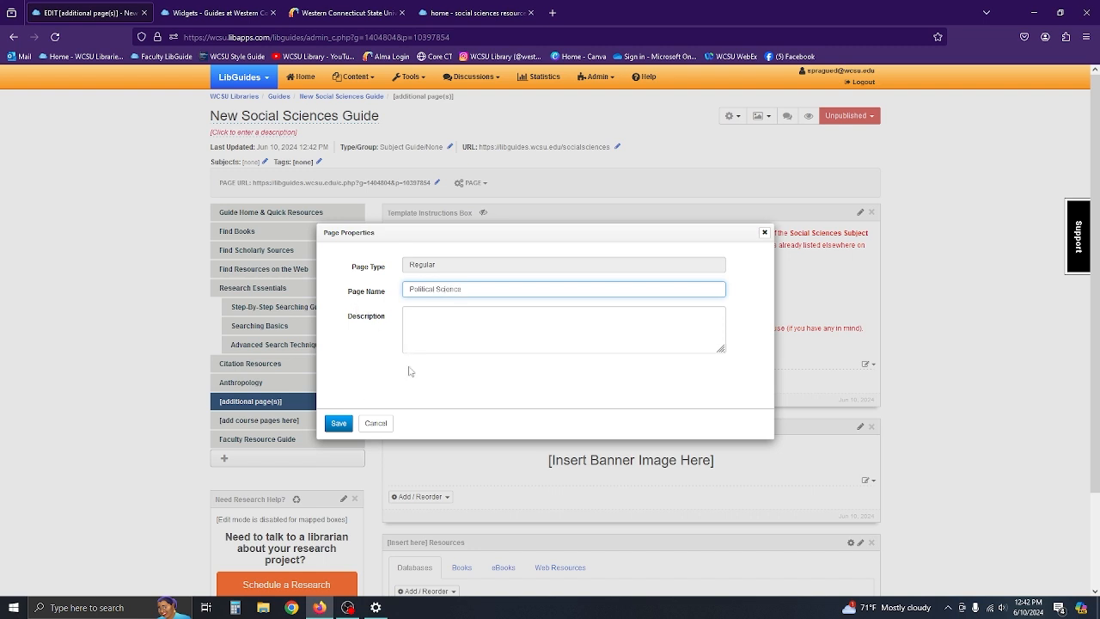
pyautogui.click(338, 423)
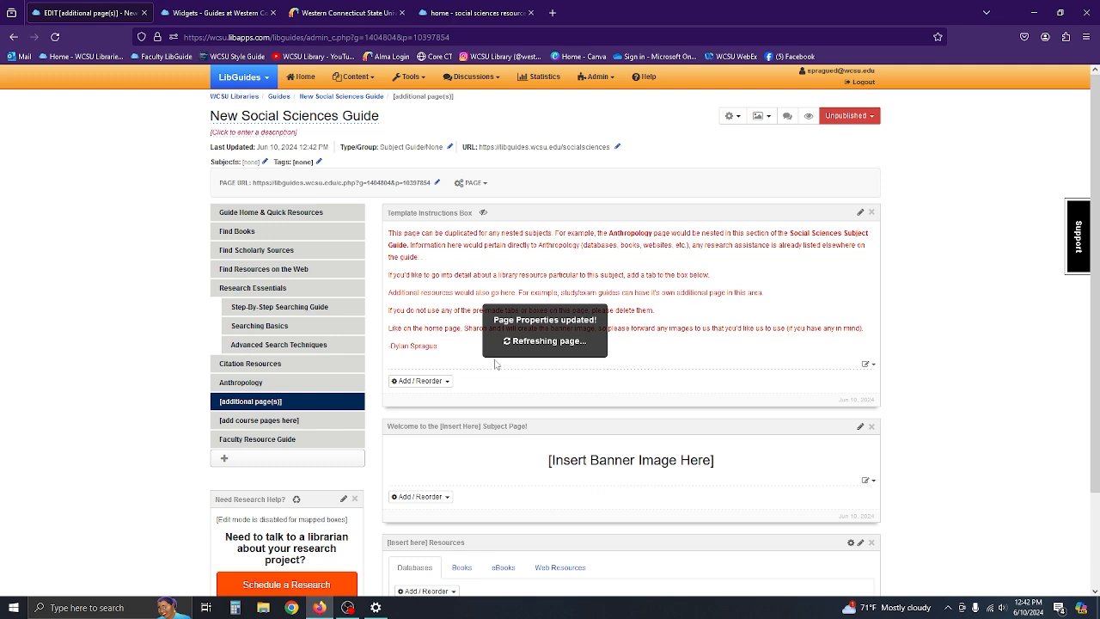
# Step: Set the friendly URL of the Anthropology page to "anthropology" and save it
pyautogui.click(259, 386)
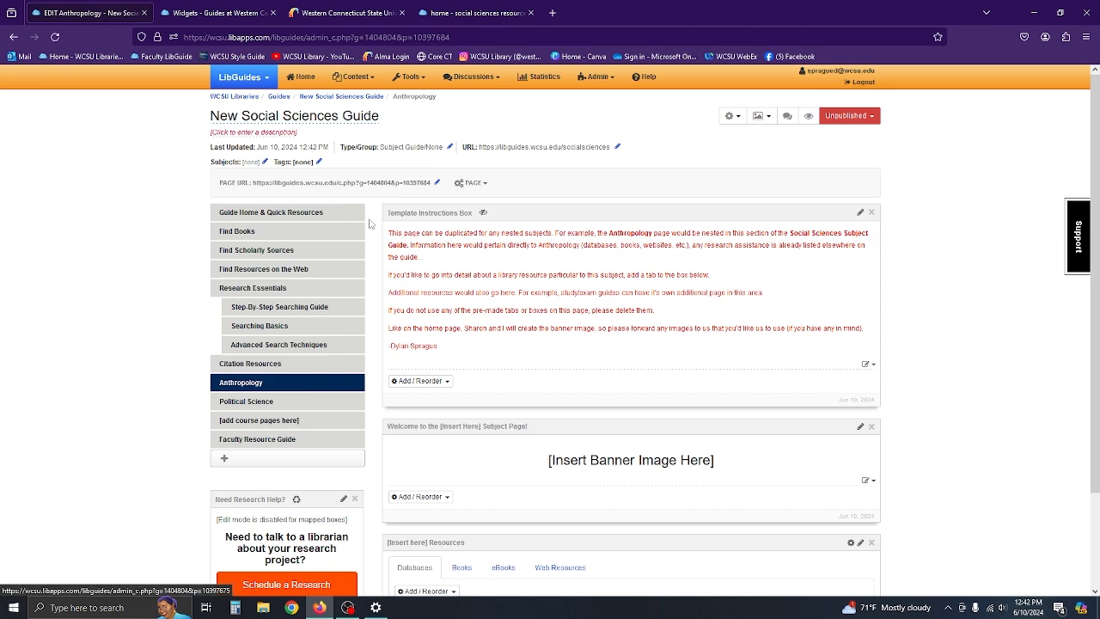
pyautogui.scroll(-2, 547, 393)
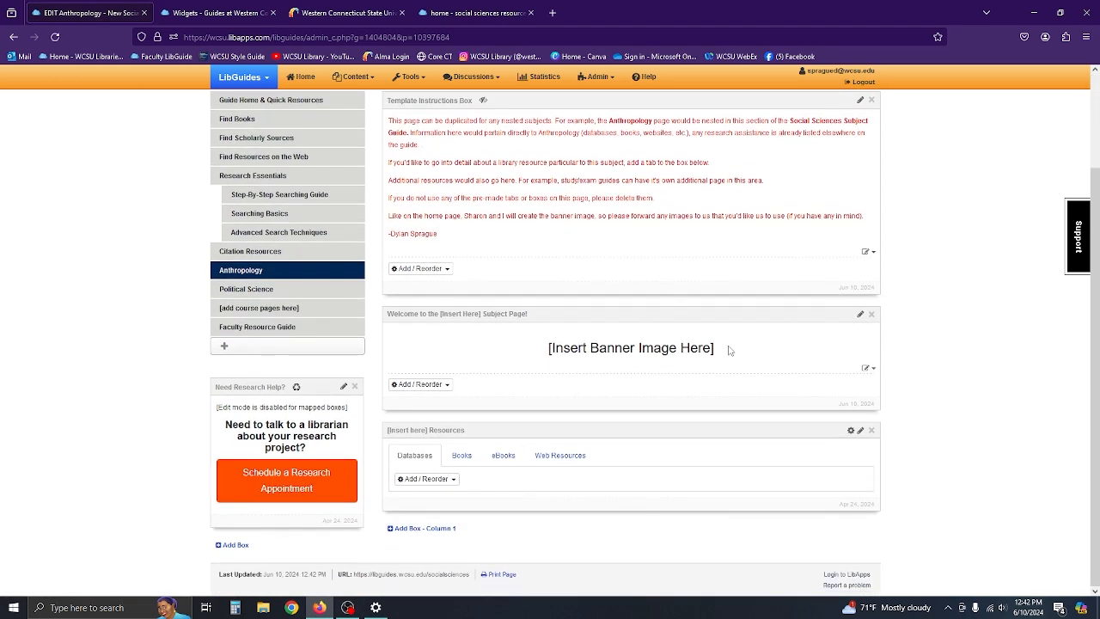
pyautogui.scroll(1, 728, 350)
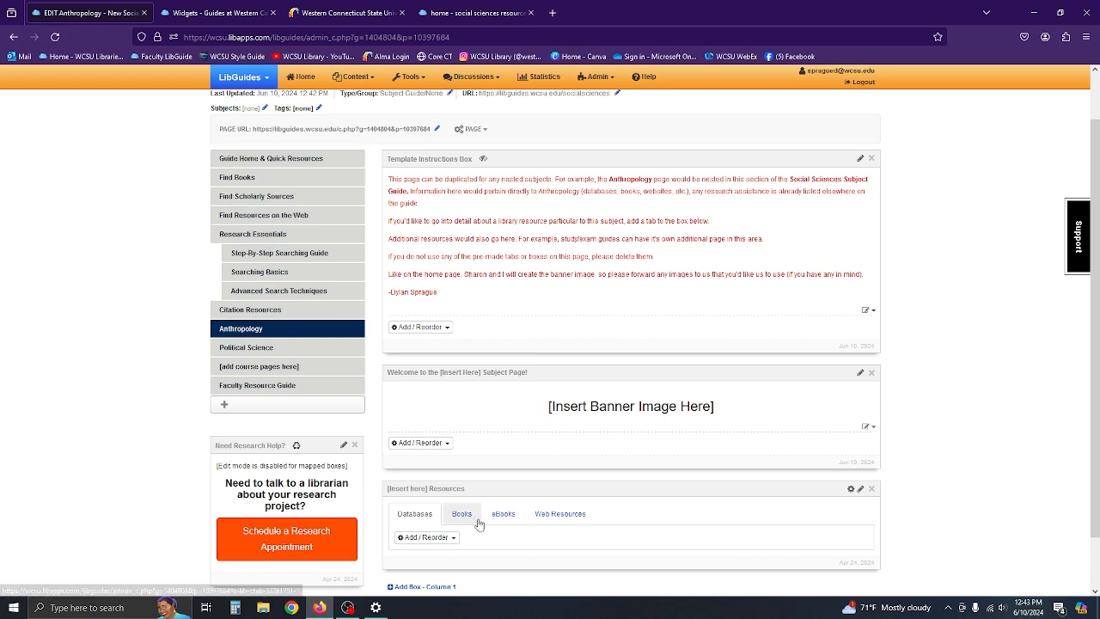
pyautogui.scroll(1, 688, 549)
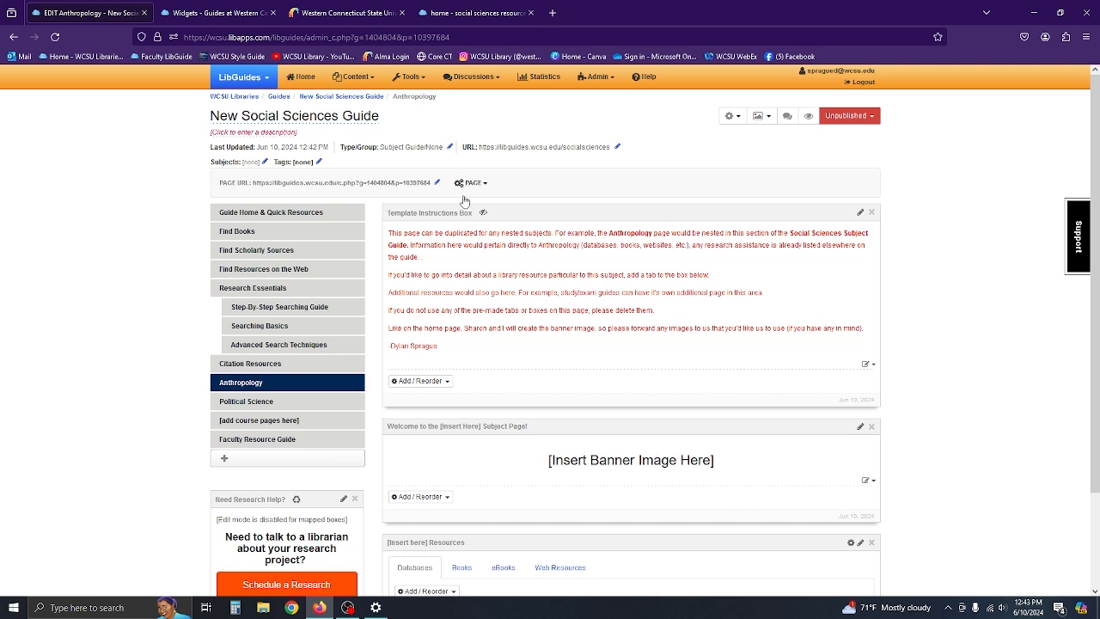
pyautogui.click(436, 182)
pyautogui.click(520, 311)
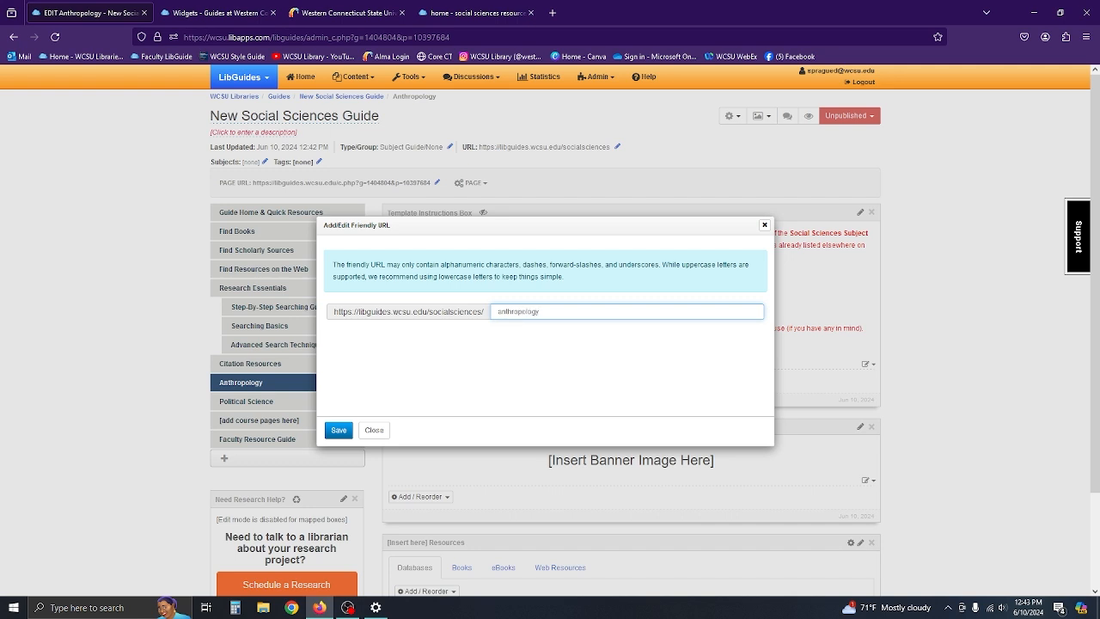
pyautogui.click(339, 431)
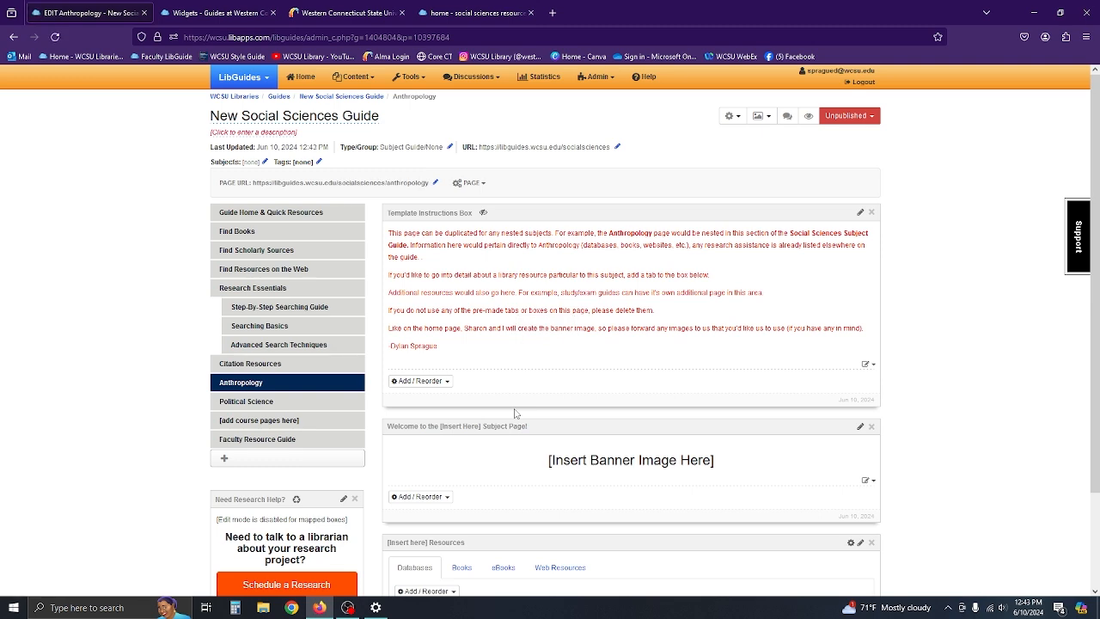
# Step: Rename the [Insert here] Resources box on the Anthropology page as "Anthropology Resources" and save it
pyautogui.scroll(-1, 515, 414)
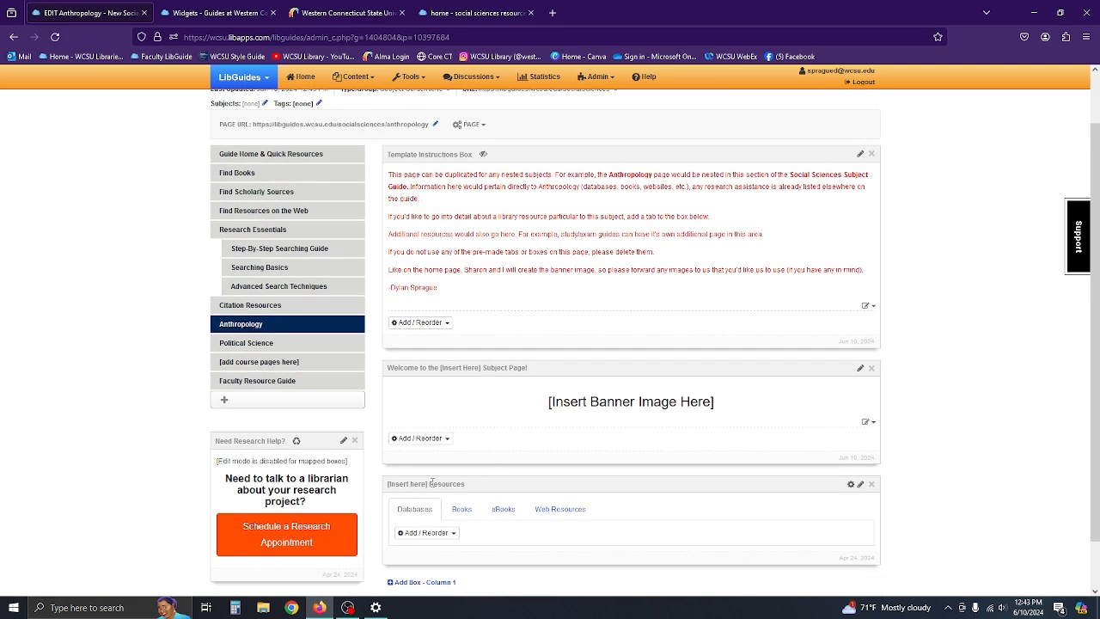
pyautogui.click(860, 486)
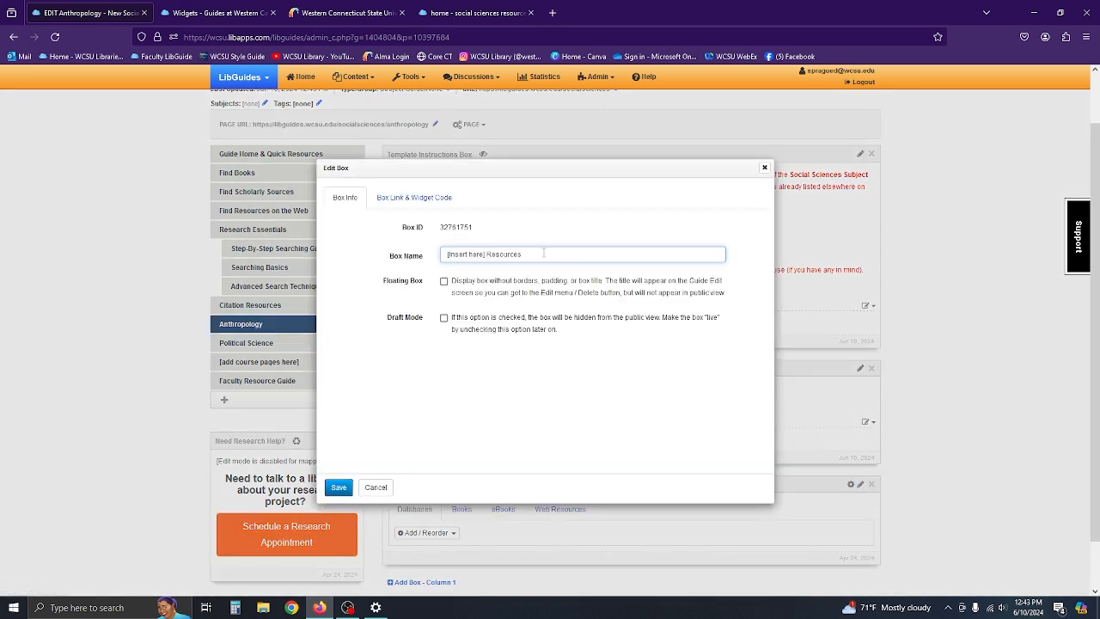
pyautogui.moveTo(485, 256); pyautogui.dragTo(425, 258)
pyautogui.write('Anthropology')
pyautogui.click(338, 487)
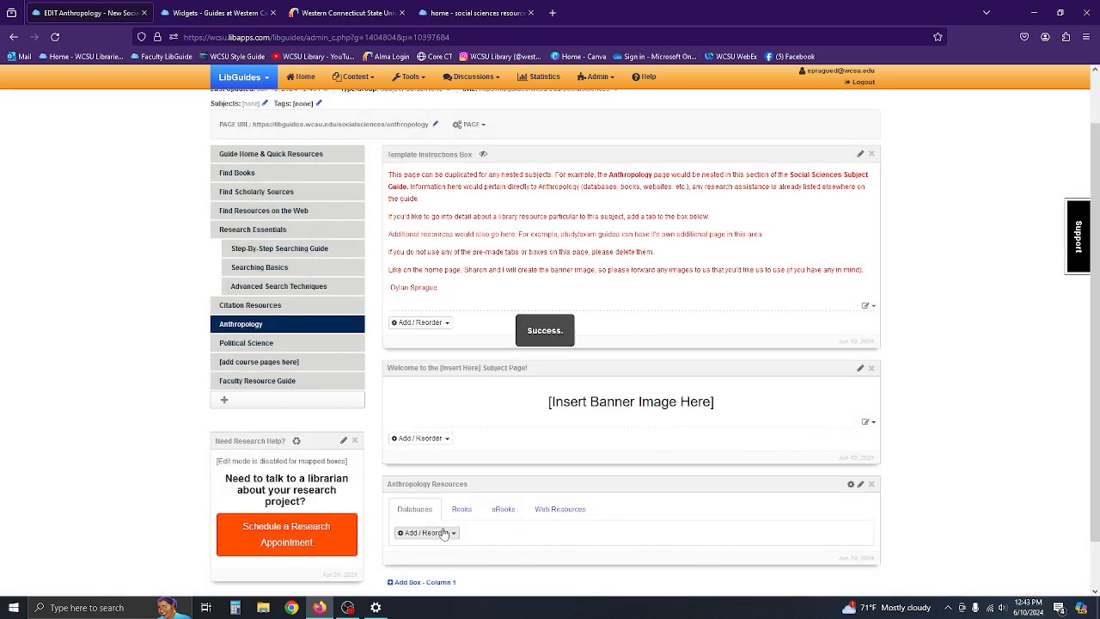
# Step: Start a new media widget in the Databases tab of the Anthropology Resources box and name it "Anthropology Databases"
pyautogui.scroll(-1, 434, 530)
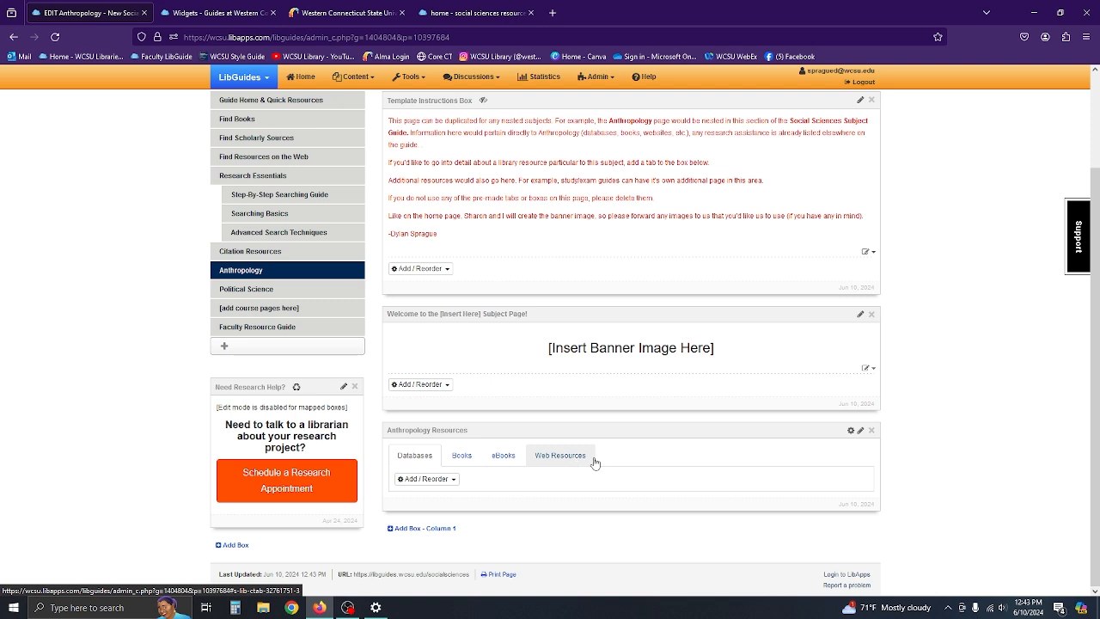
pyautogui.click(452, 484)
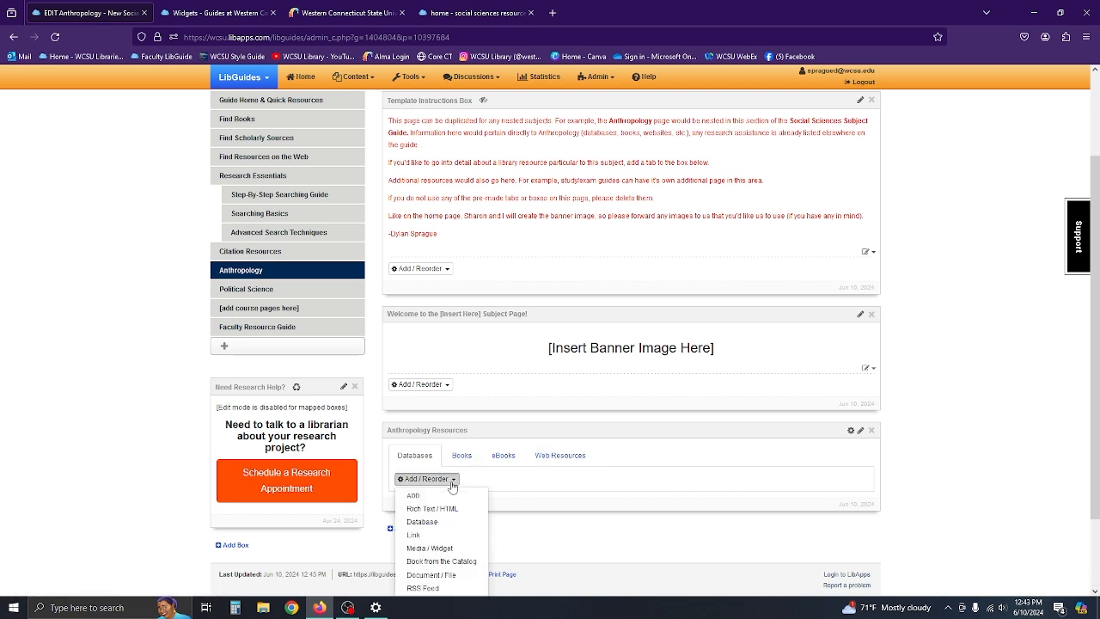
pyautogui.click(429, 550)
pyautogui.click(403, 279)
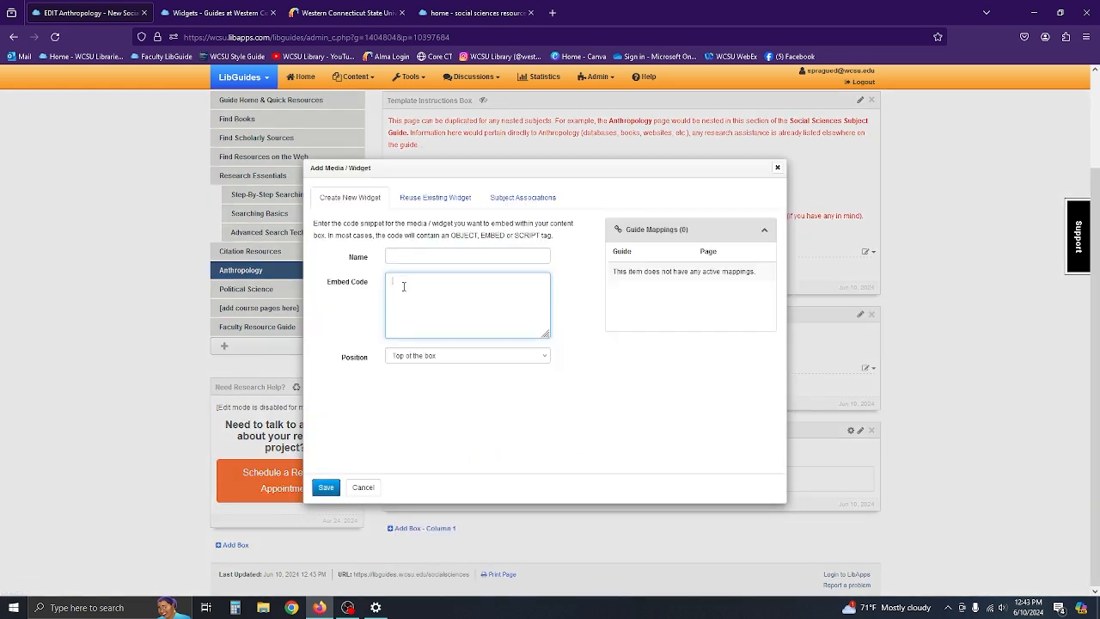
pyautogui.click(413, 257)
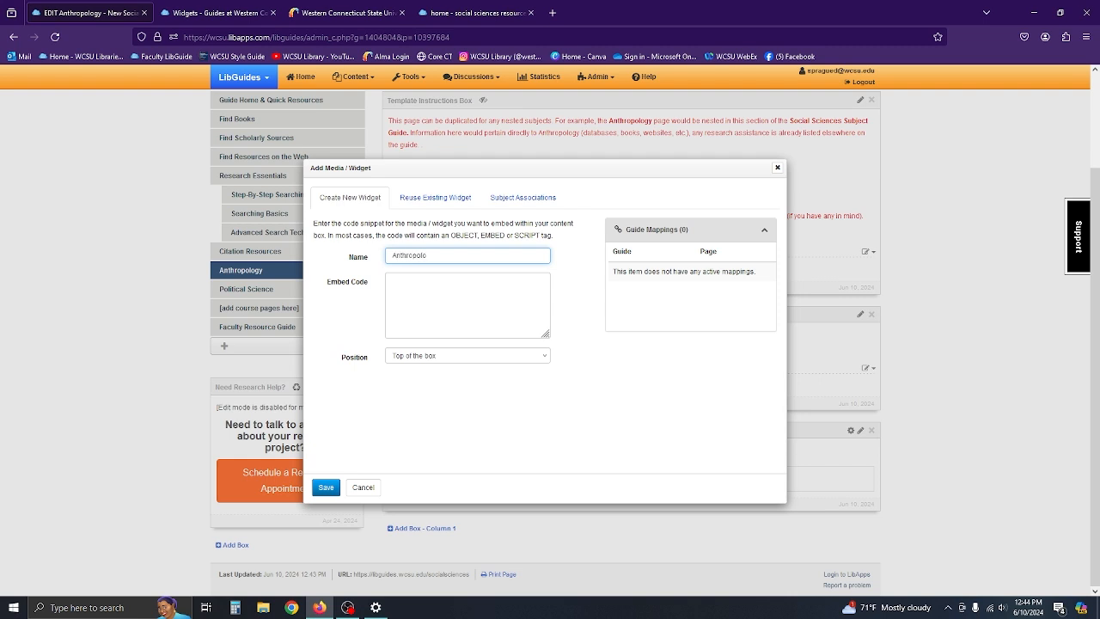
pyautogui.press('BackSpace')
pyautogui.press('BackSpace')
pyautogui.press('BackSpace')
pyautogui.press('BackSpace')
pyautogui.press('BackSpace')
pyautogui.press('BackSpace')
pyautogui.press('BackSpace')
pyautogui.press('BackSpace')
pyautogui.press('BackSpace')
pyautogui.press('BackSpace')
pyautogui.press('BackSpace')
# Step: Switch the A-Z list widget's subject filter from Social Sciences to Anthropology and select its generated embed code for copying
pyautogui.click(225, 10)
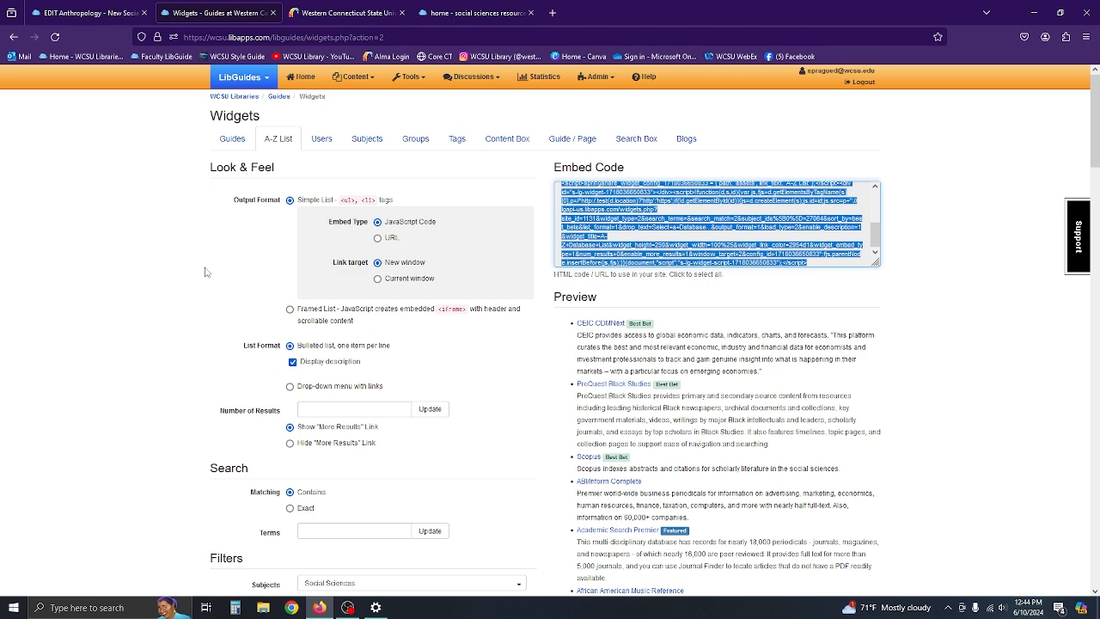
pyautogui.scroll(-3, 223, 353)
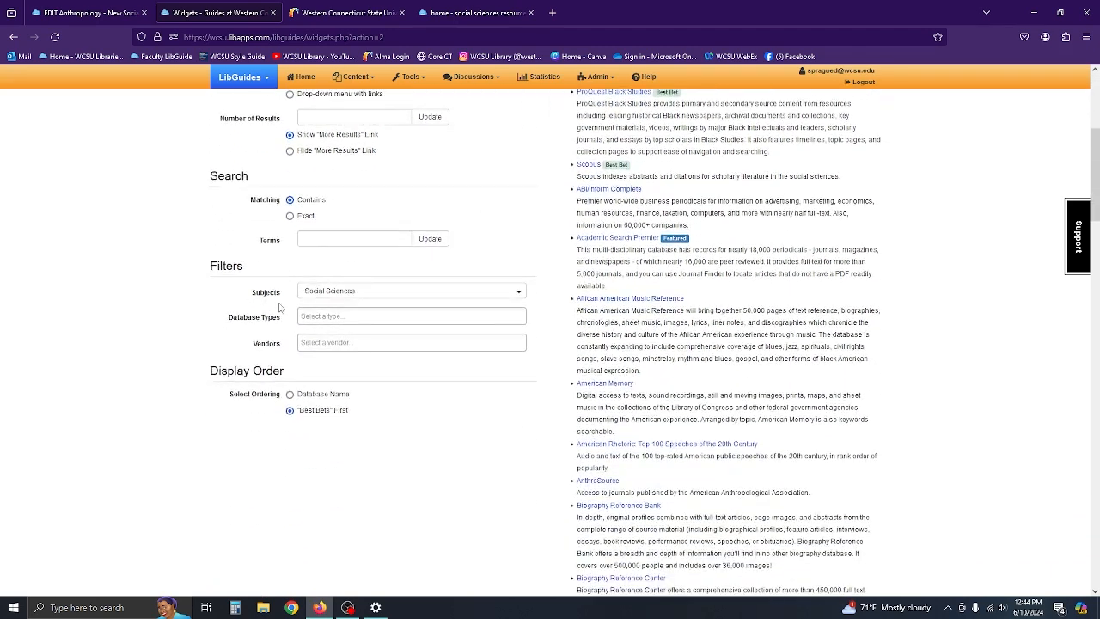
pyautogui.click(348, 293)
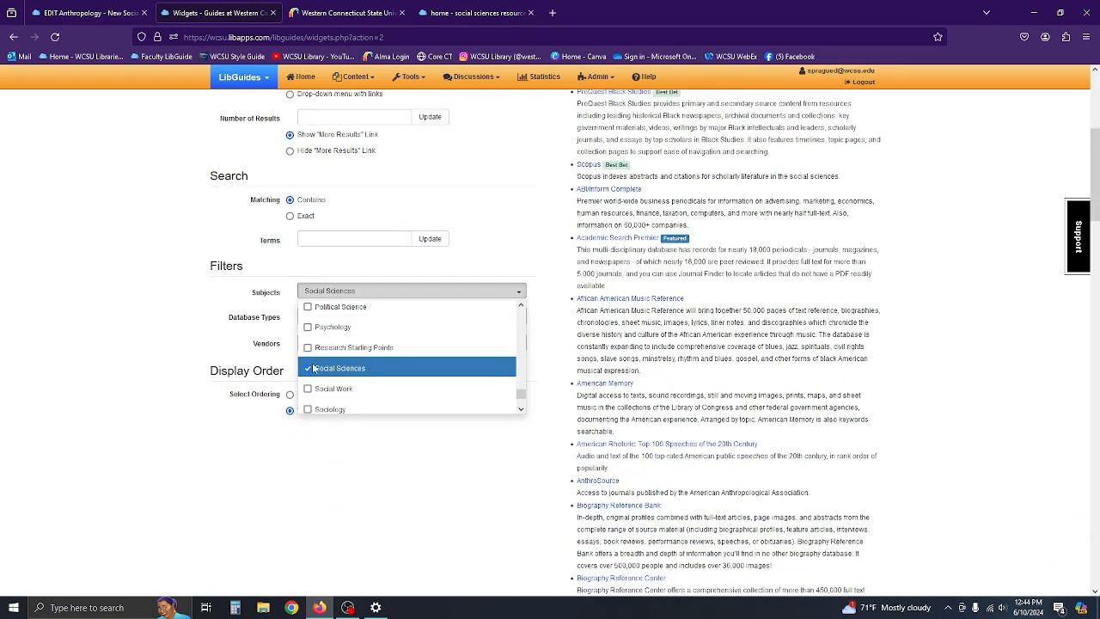
pyautogui.click(308, 369)
pyautogui.scroll(10, 372, 492)
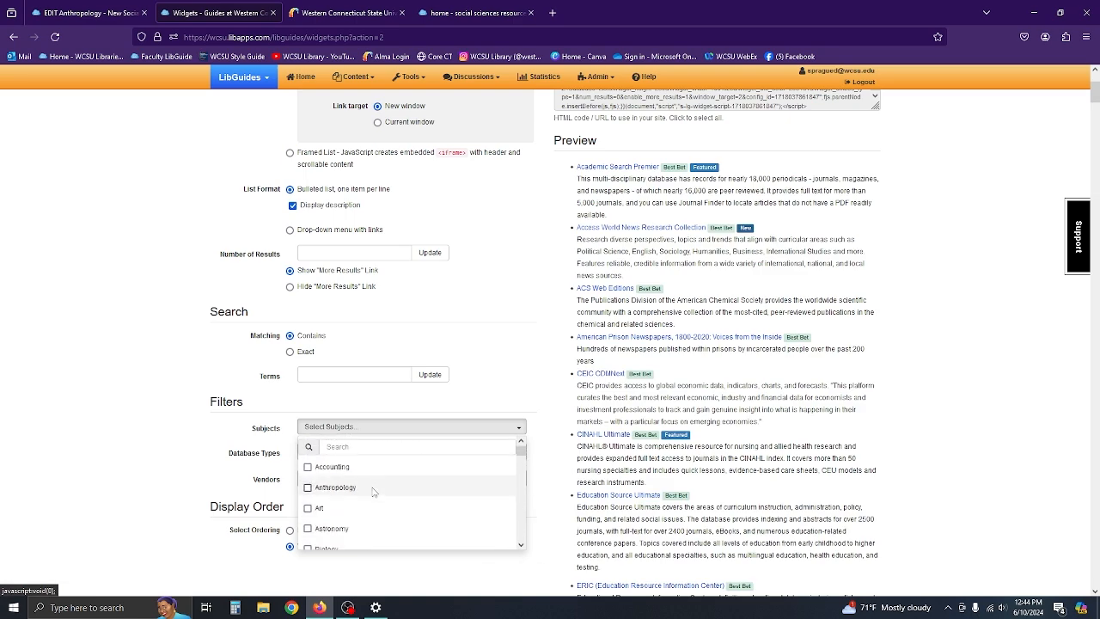
pyautogui.click(318, 488)
pyautogui.click(112, 410)
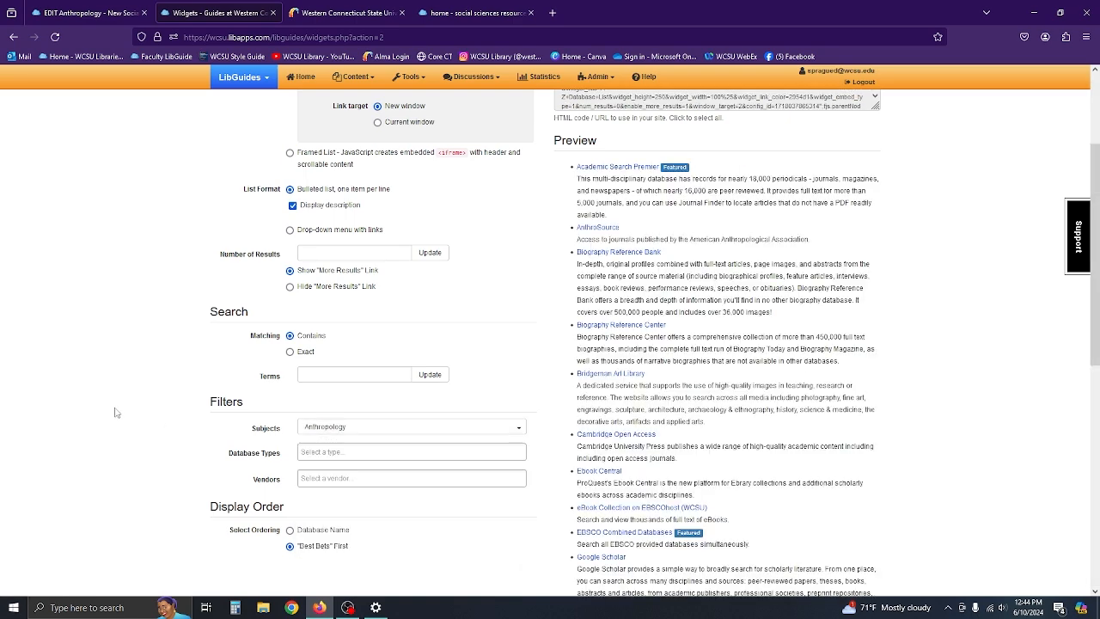
pyautogui.scroll(-2, 716, 396)
pyautogui.scroll(-4, 716, 395)
pyautogui.scroll(9, 705, 327)
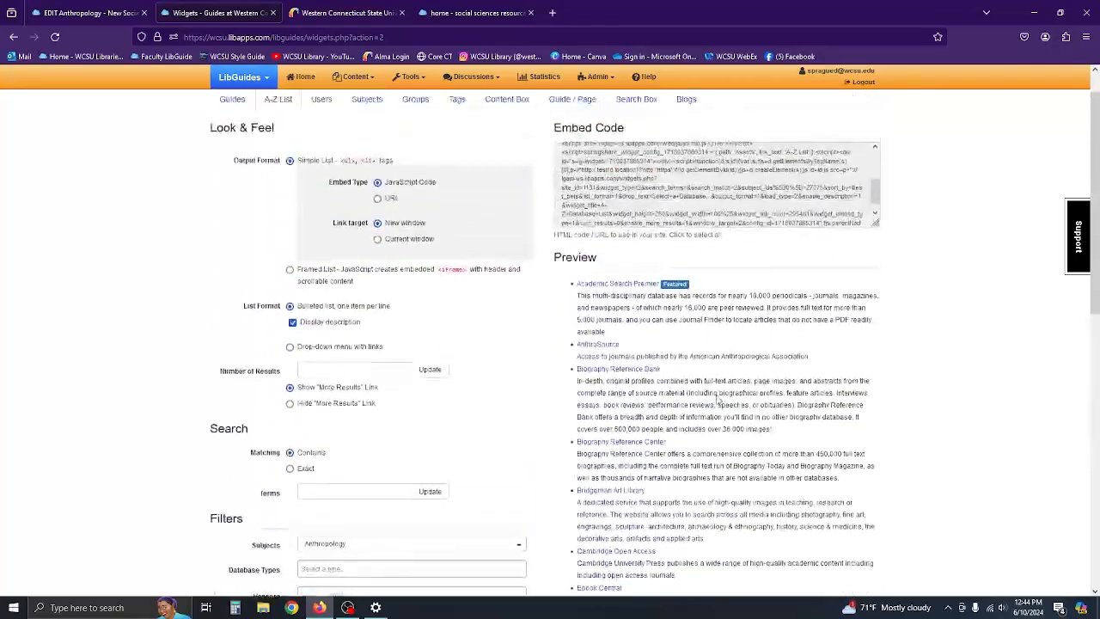
pyautogui.click(692, 243)
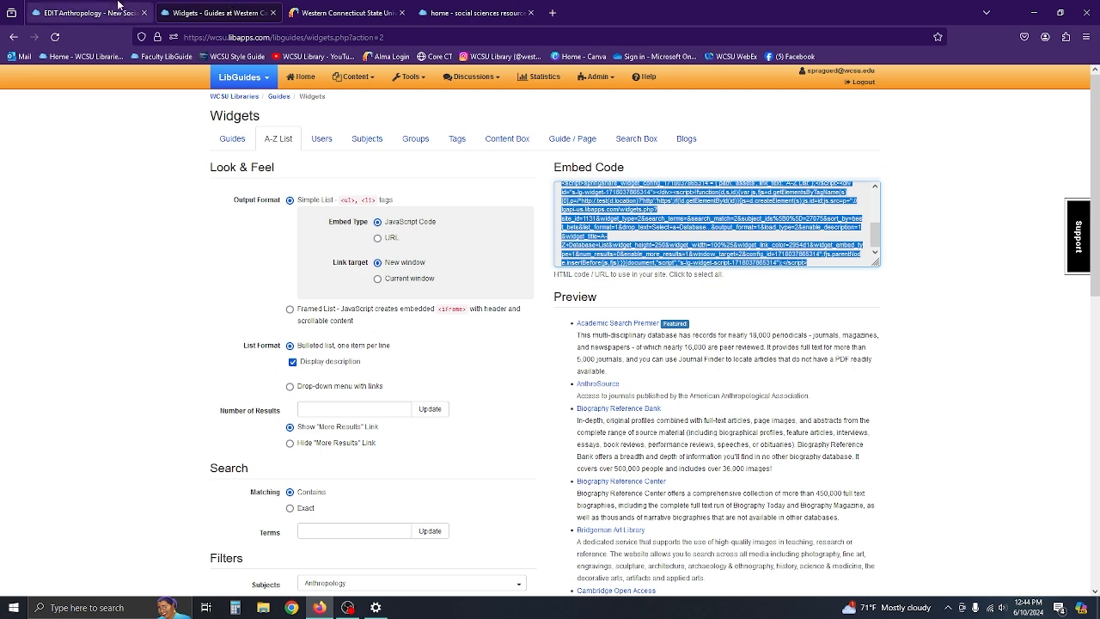
# Step: Paste the embed code into the Anthropology Databases widget, save it, and check the resulting database list on the page
pyautogui.click(86, 12)
pyautogui.click(412, 286)
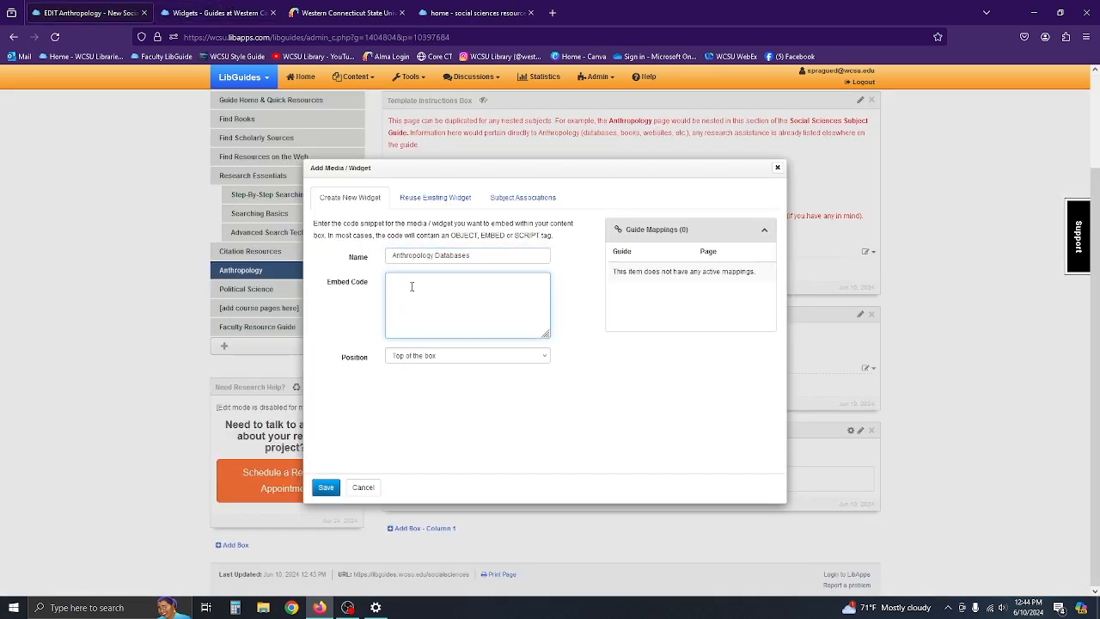
pyautogui.hotkey('ctrl', 'v')
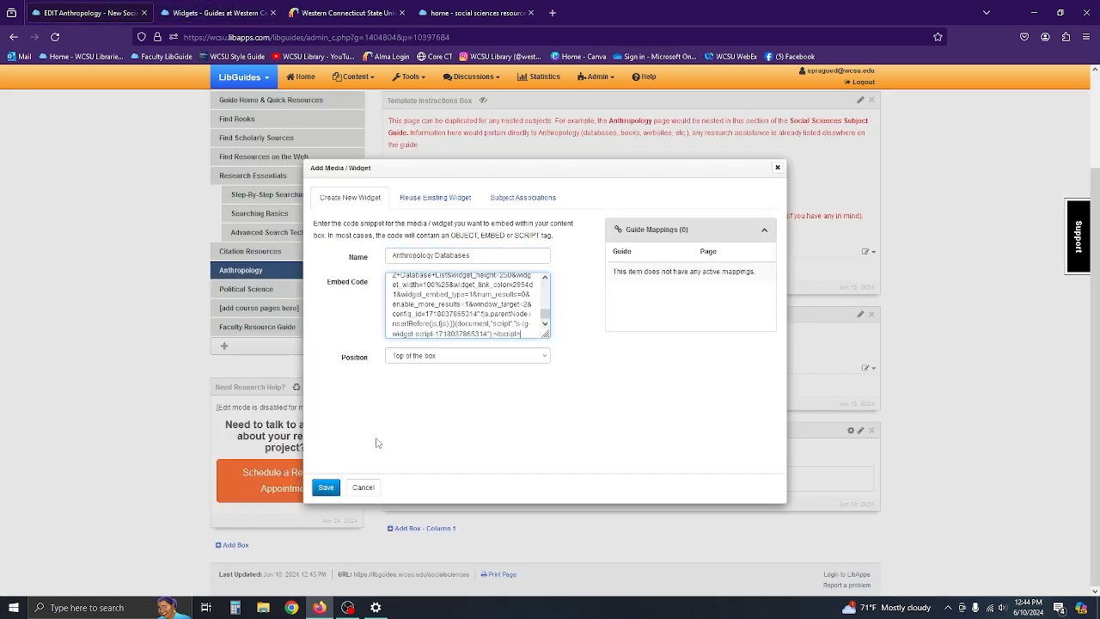
pyautogui.click(325, 487)
pyautogui.scroll(-3, 674, 507)
pyautogui.scroll(-6, 676, 513)
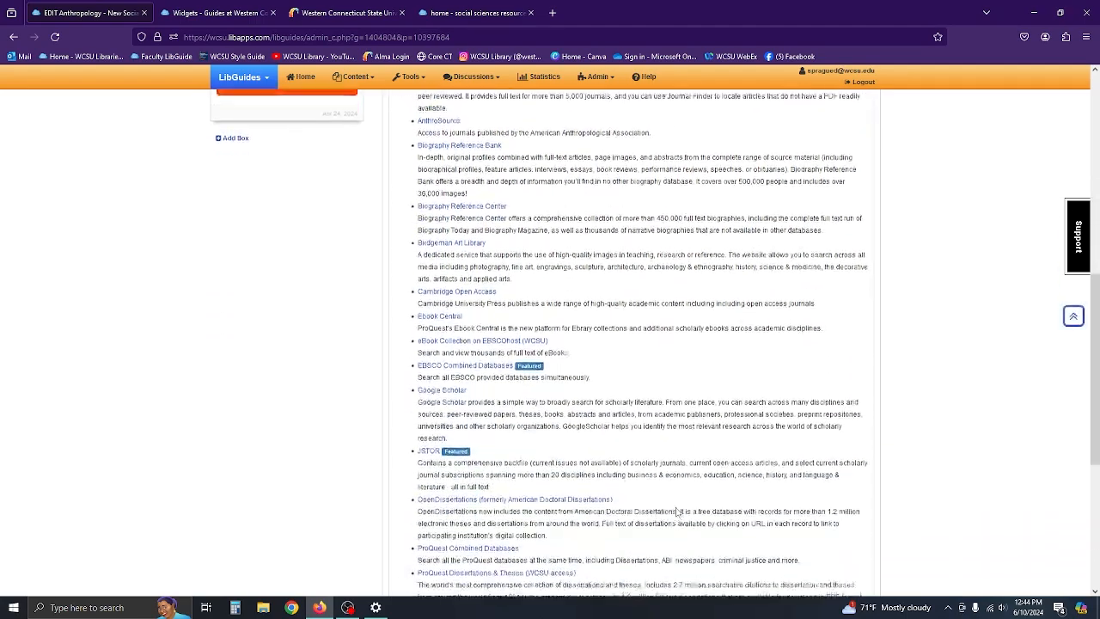
pyautogui.scroll(10, 676, 513)
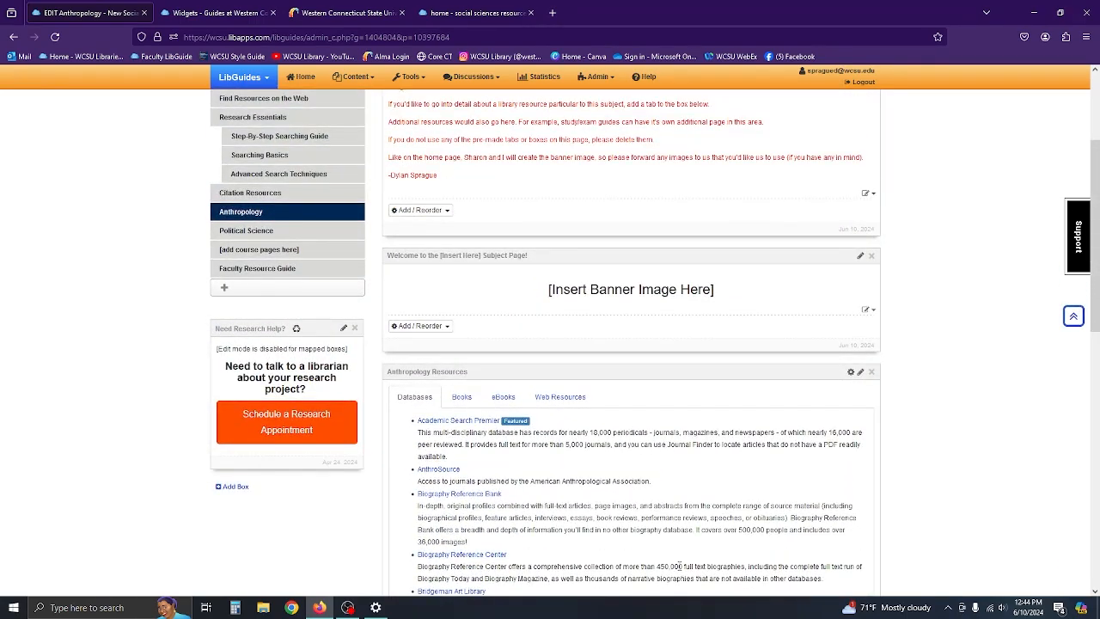
# Step: Show the empty Books tab, and review the topic boxes and links on the existing social sciences guide's anthropology page
pyautogui.click(467, 406)
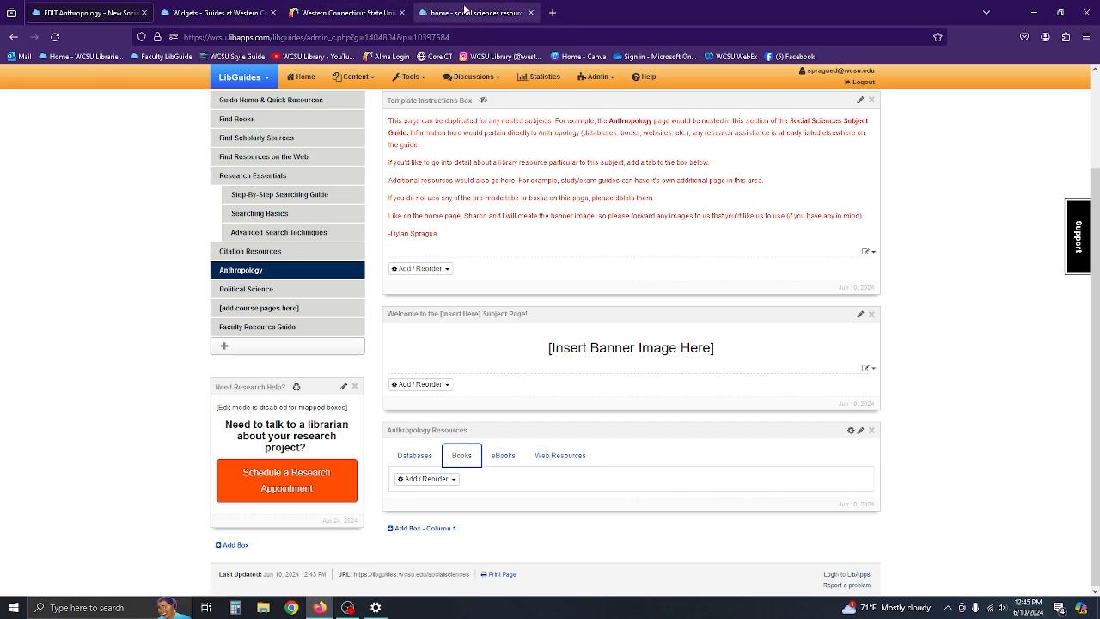
pyautogui.click(464, 12)
pyautogui.scroll(-3, 166, 392)
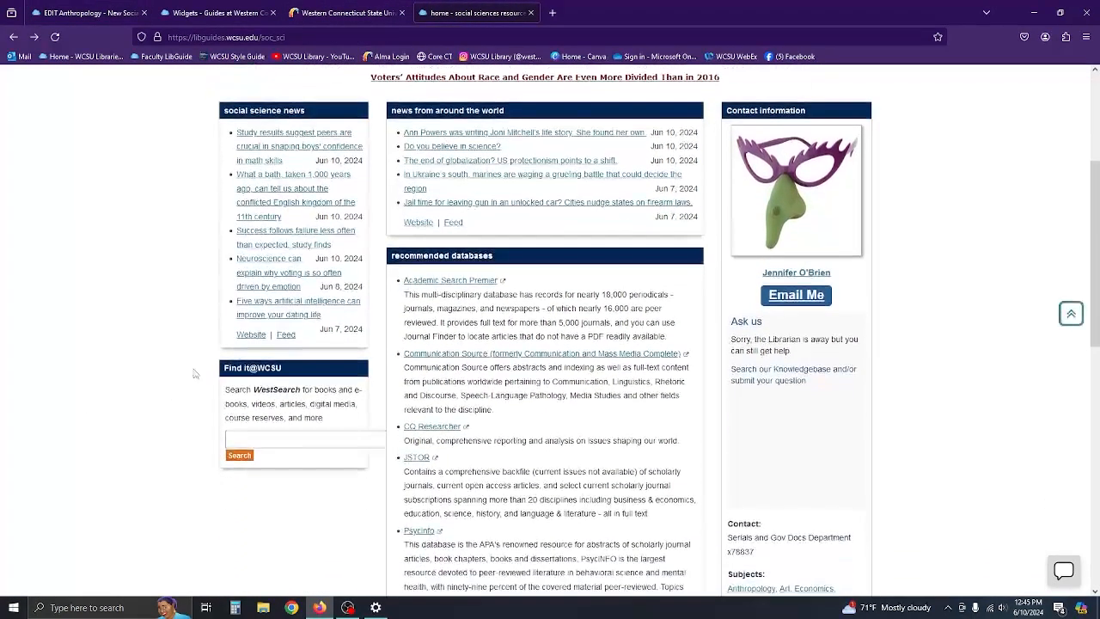
pyautogui.scroll(3, 255, 391)
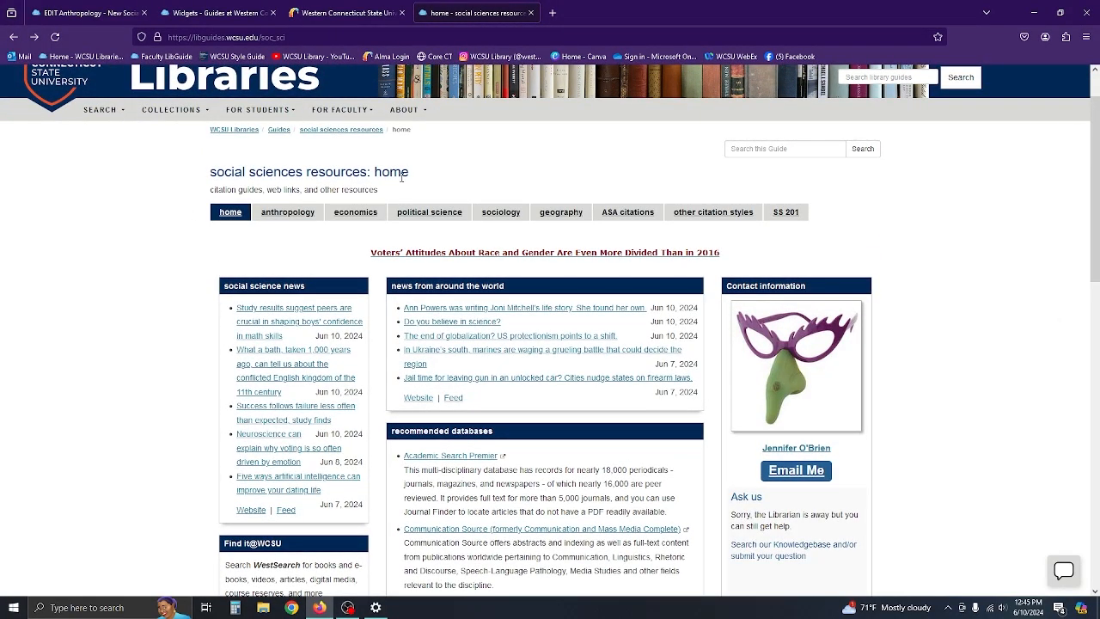
pyautogui.click(288, 212)
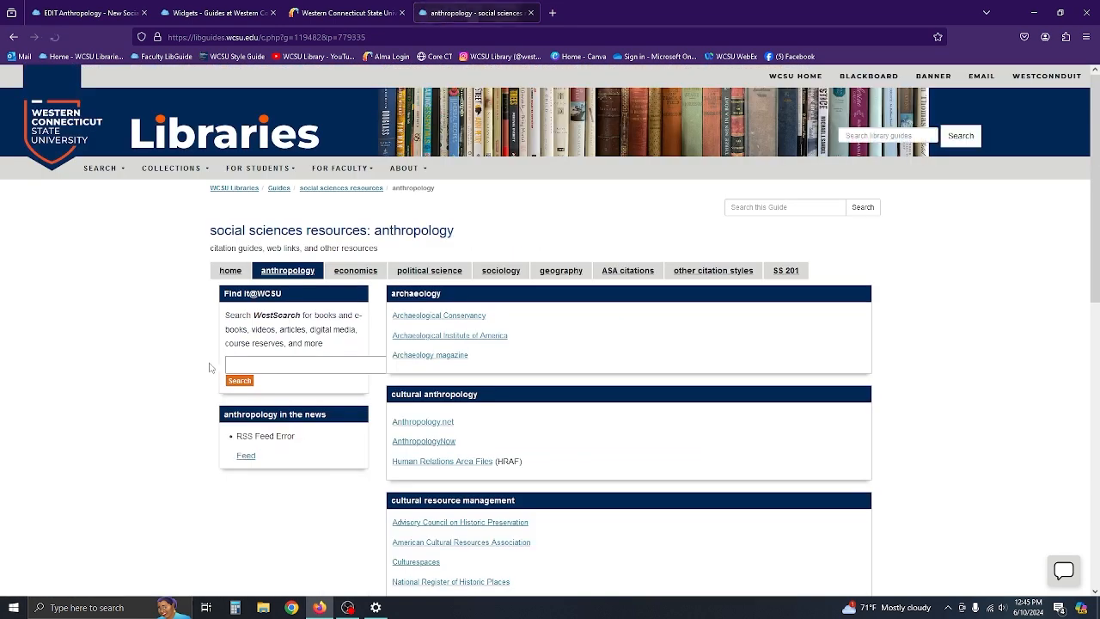
pyautogui.scroll(-2, 198, 364)
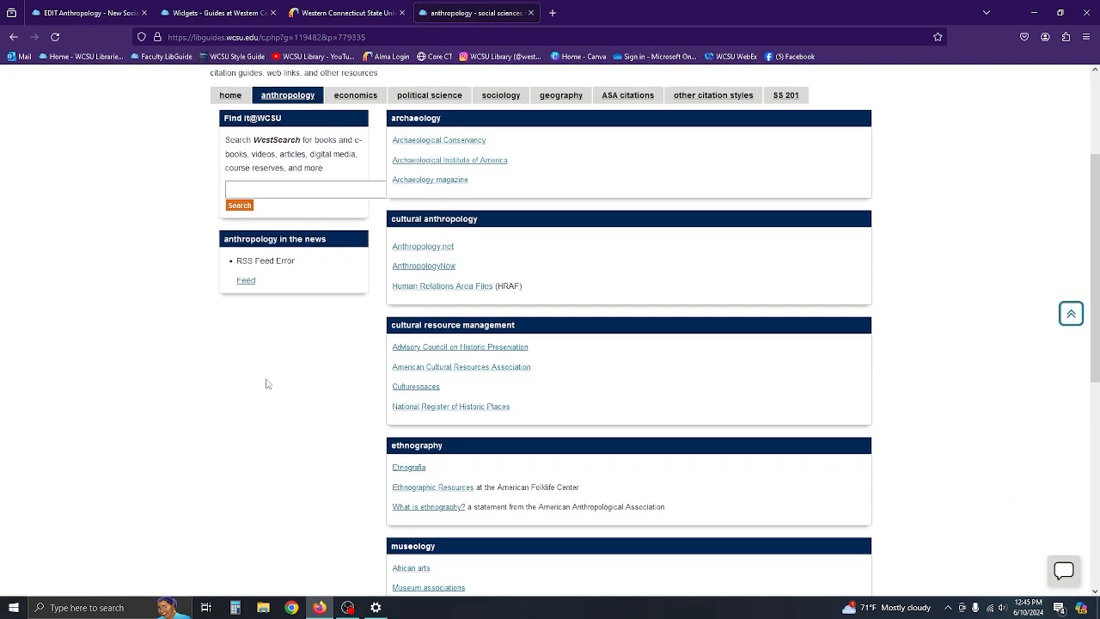
pyautogui.scroll(1, 267, 384)
pyautogui.scroll(1, 498, 218)
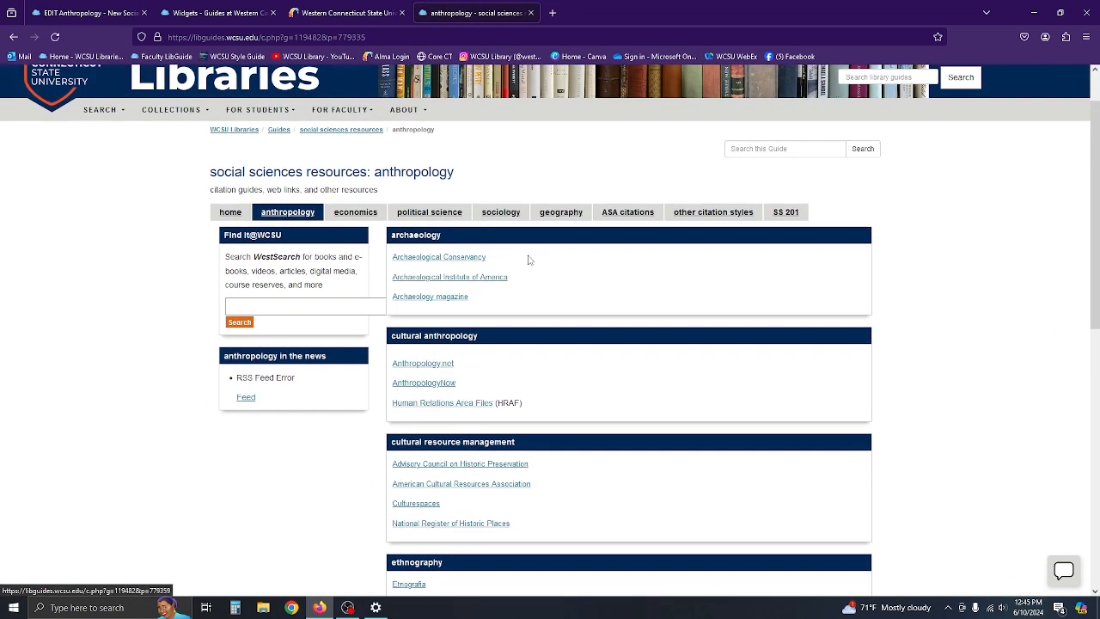
pyautogui.scroll(-1, 440, 251)
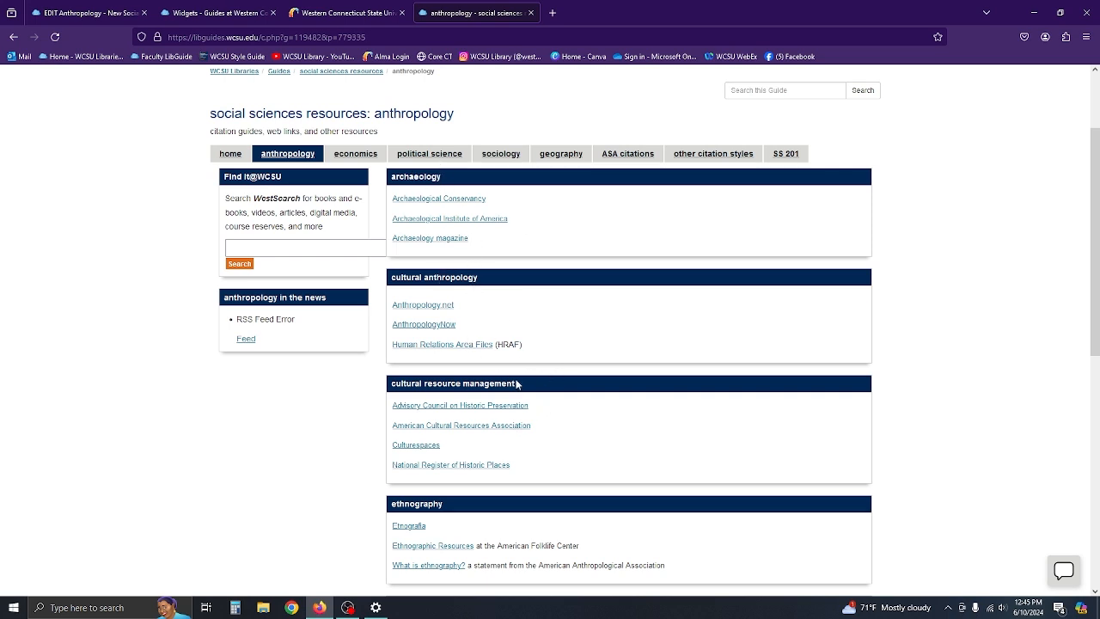
pyautogui.scroll(-3, 543, 390)
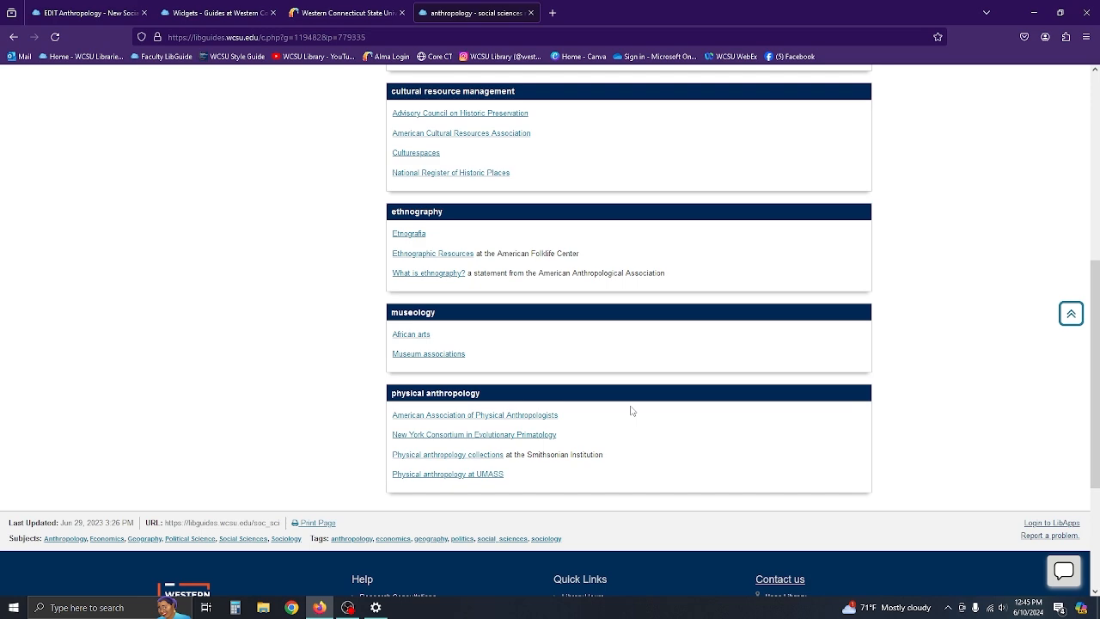
pyautogui.scroll(4, 631, 411)
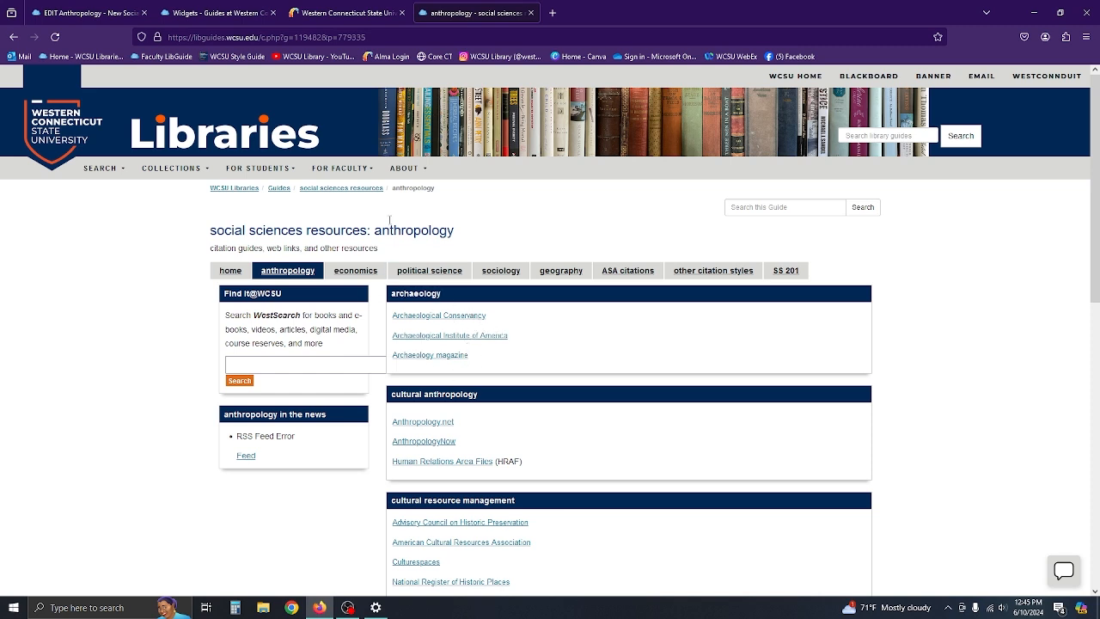
# Step: In the tab settings of the Anthropology Resources box, replace the Web Resources tab name with "Archeology"
pyautogui.click(97, 9)
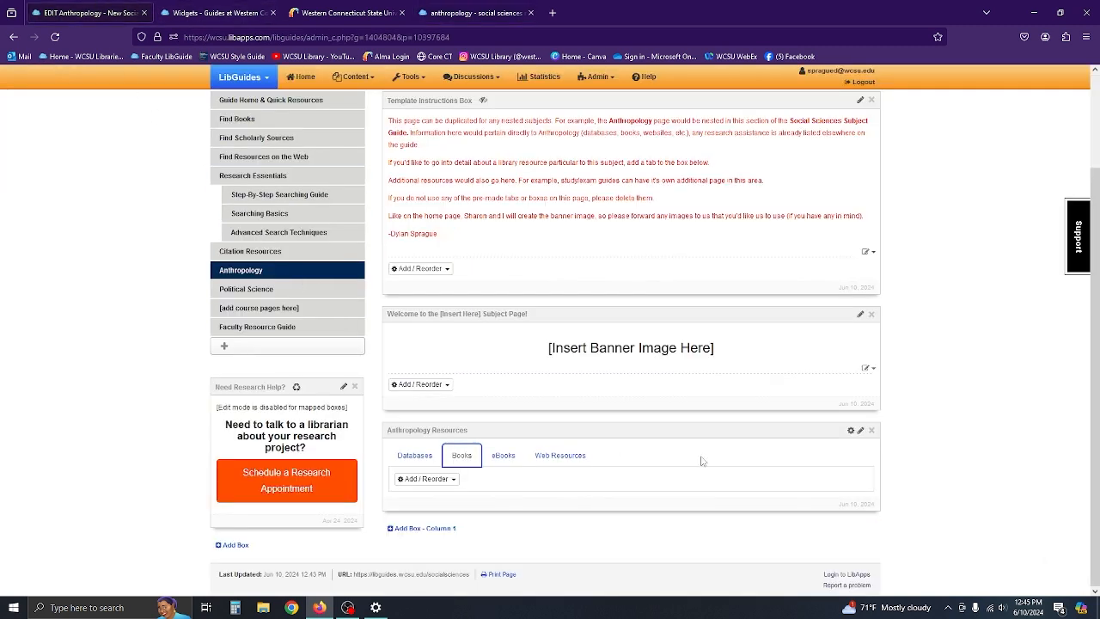
pyautogui.click(850, 431)
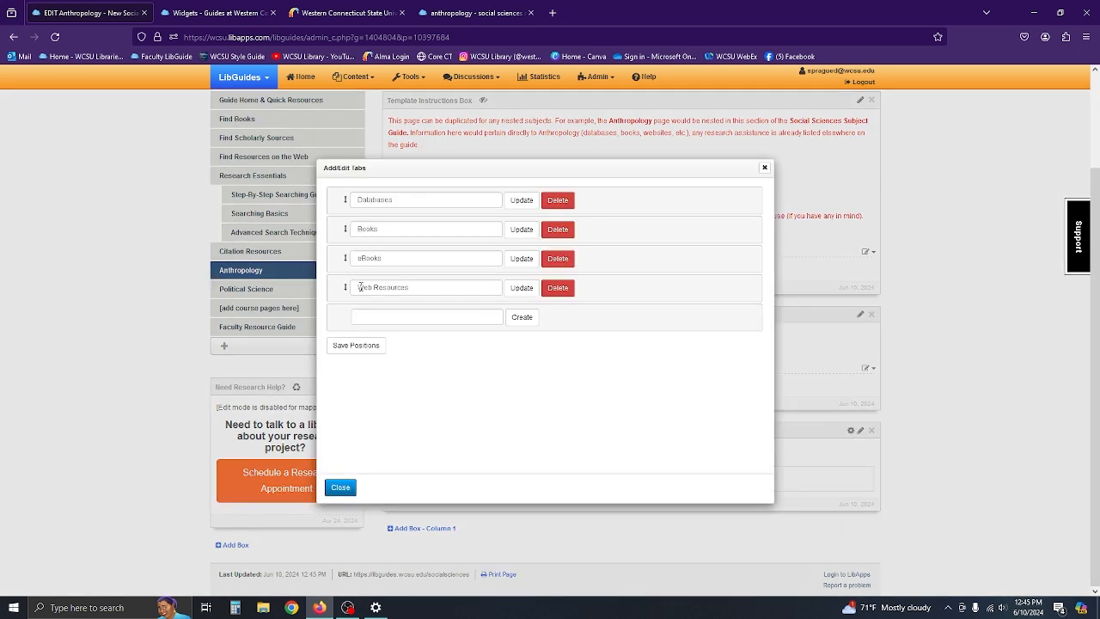
pyautogui.moveTo(443, 288); pyautogui.dragTo(352, 288)
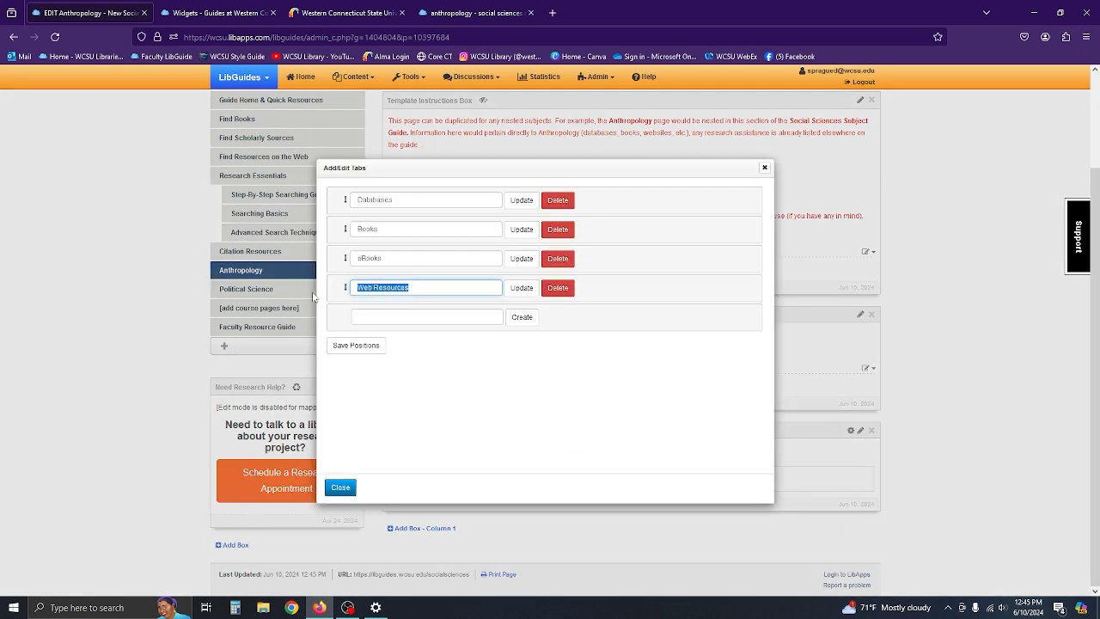
pyautogui.write('Archeology')
# Step: Check the spelling of the archaeology heading in the existing guide and try to correct the tab name by hand
pyautogui.click(206, 13)
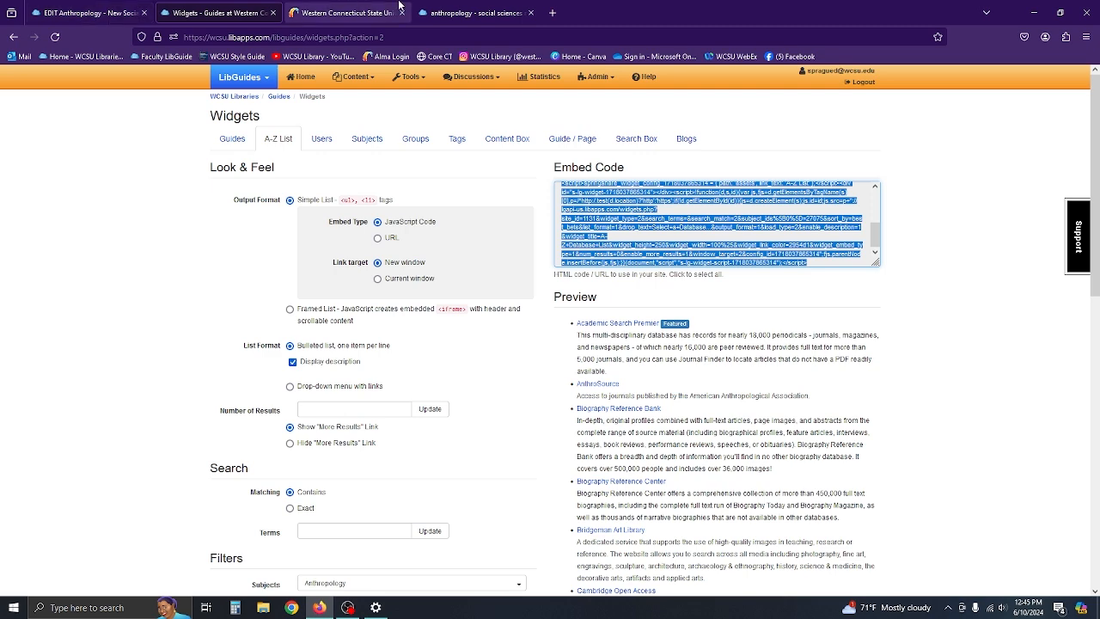
pyautogui.click(463, 7)
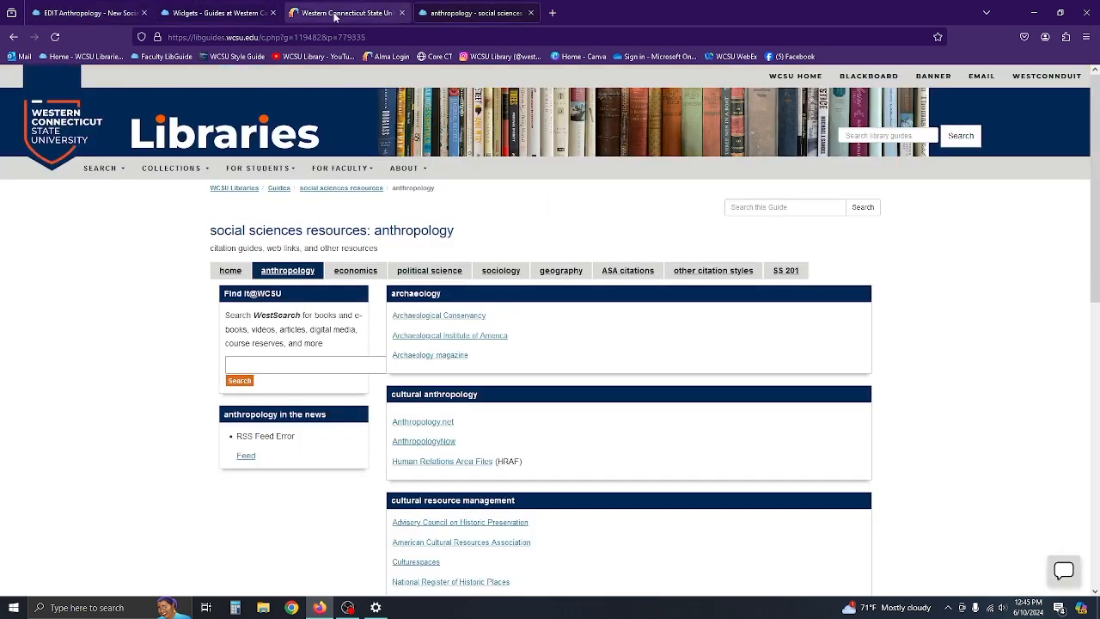
pyautogui.click(101, 13)
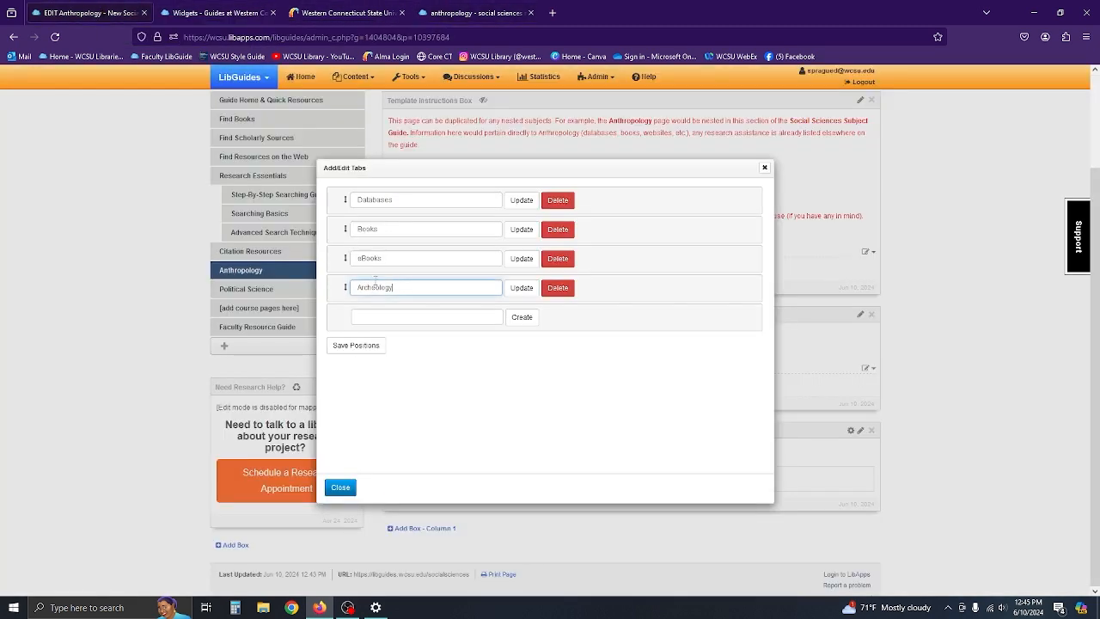
pyautogui.press('BackSpace')
pyautogui.write('a')
# Step: Replace the tab name with the heading copied from the existing guide, capitalize it as "Archaeology", update it and show that tab
pyautogui.moveTo(417, 287); pyautogui.dragTo(289, 286)
pyautogui.click(456, 14)
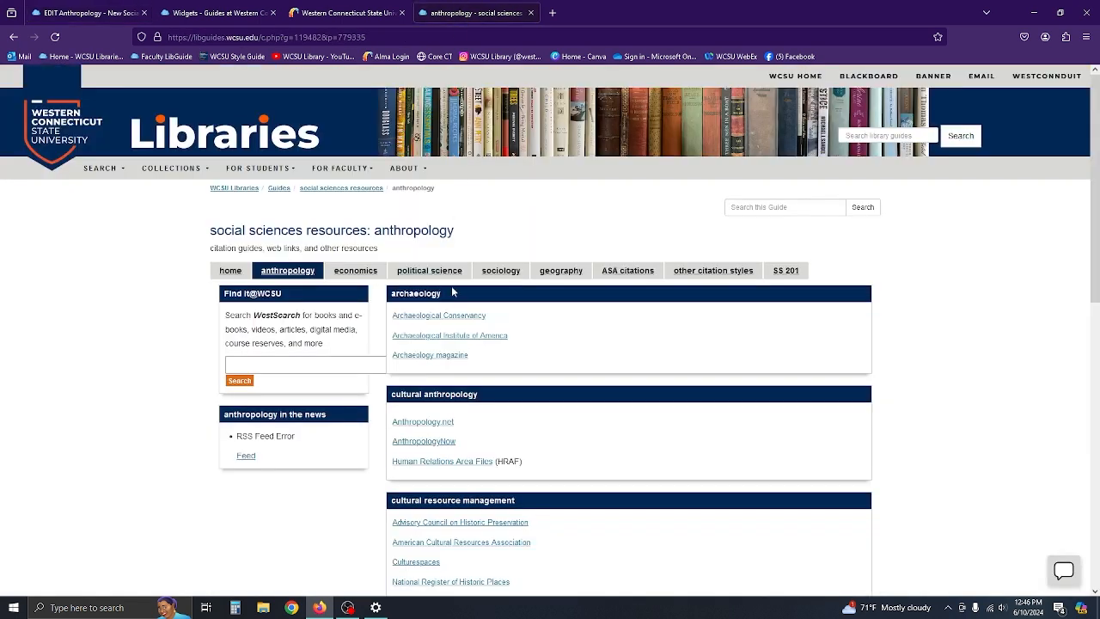
pyautogui.moveTo(440, 291); pyautogui.dragTo(392, 298)
pyautogui.hotkey('ctrl', 'c')
pyautogui.hotkey('ctrl', '1')
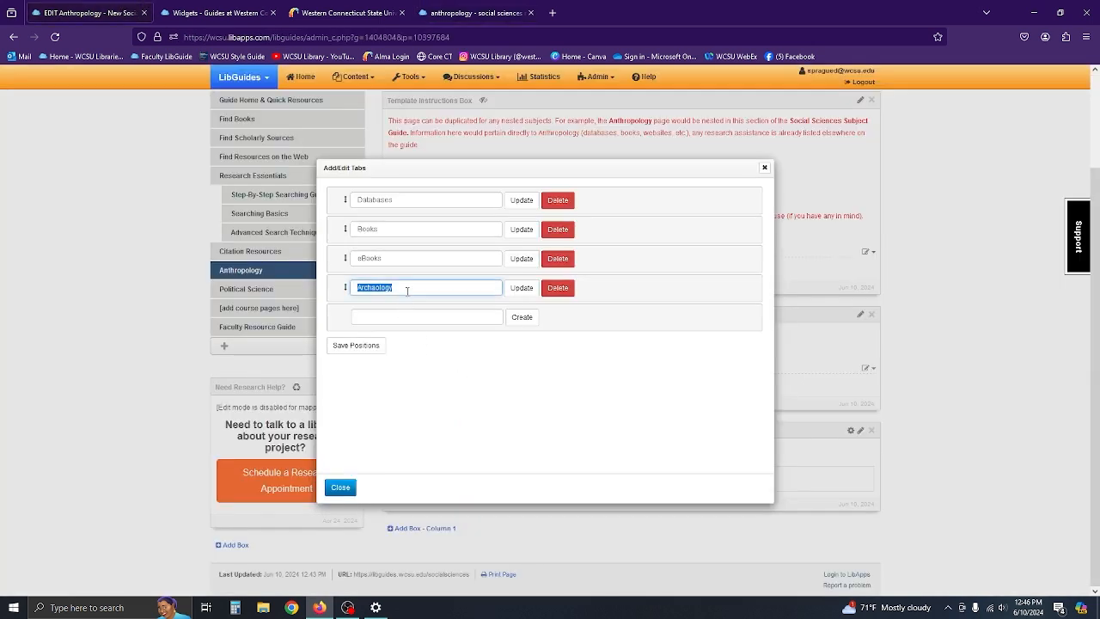
pyautogui.hotkey('ctrl', 'v')
pyautogui.press('Home')
pyautogui.press('Delete')
pyautogui.write('A')
pyautogui.click(633, 406)
pyautogui.click(522, 292)
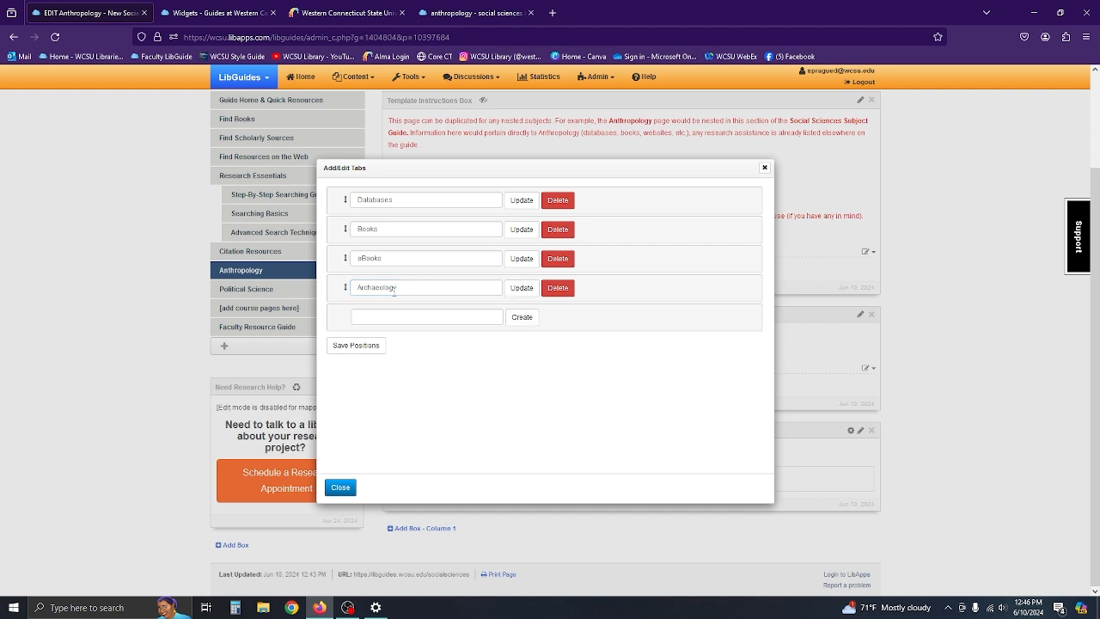
pyautogui.click(349, 487)
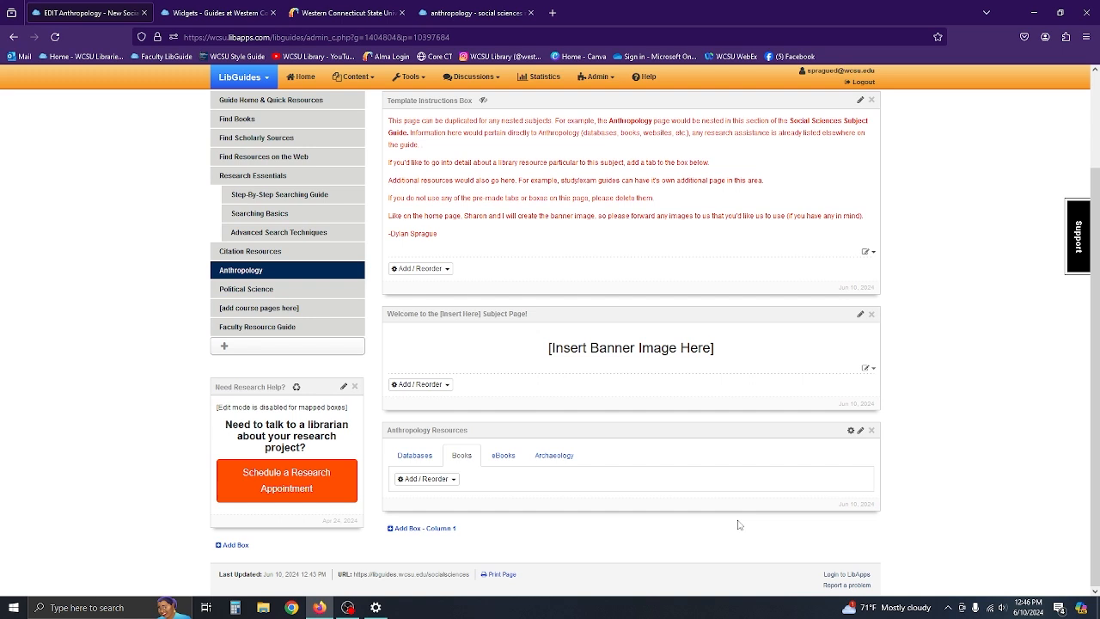
pyautogui.click(564, 464)
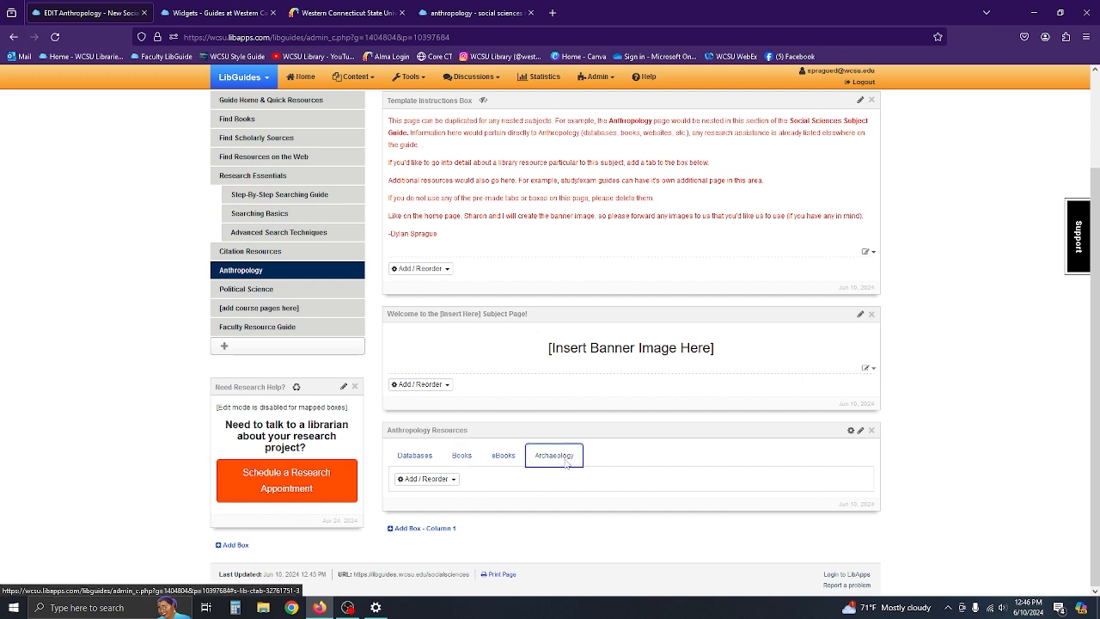
# Step: Look at the archaeology links in the existing guide, and show the Databases tab of the new guide's Anthropology Resources box
pyautogui.click(464, 4)
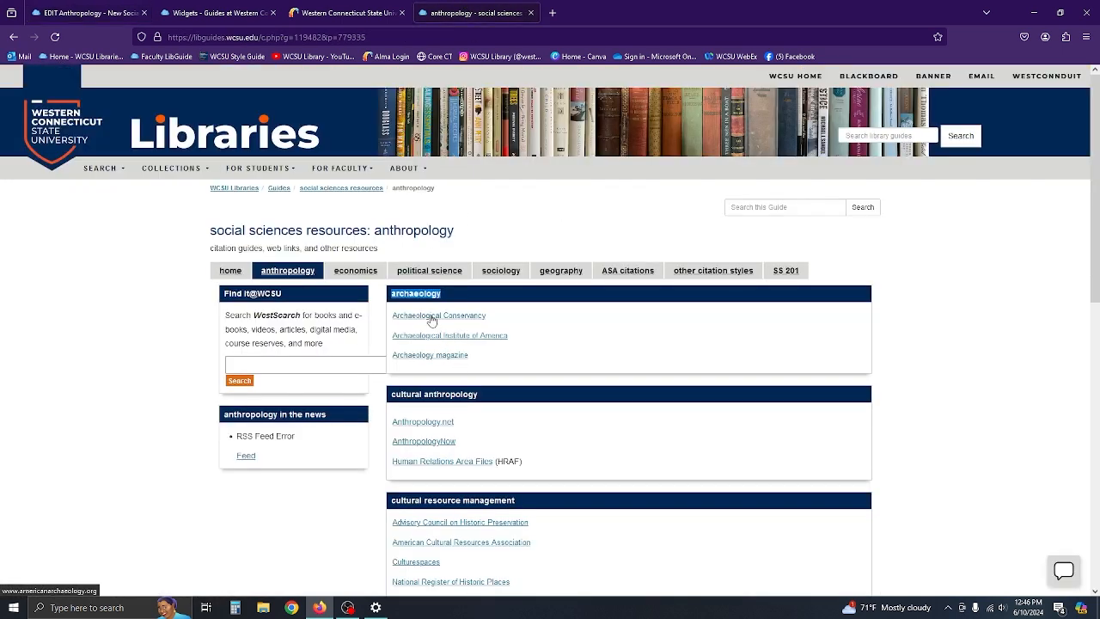
pyautogui.click(116, 16)
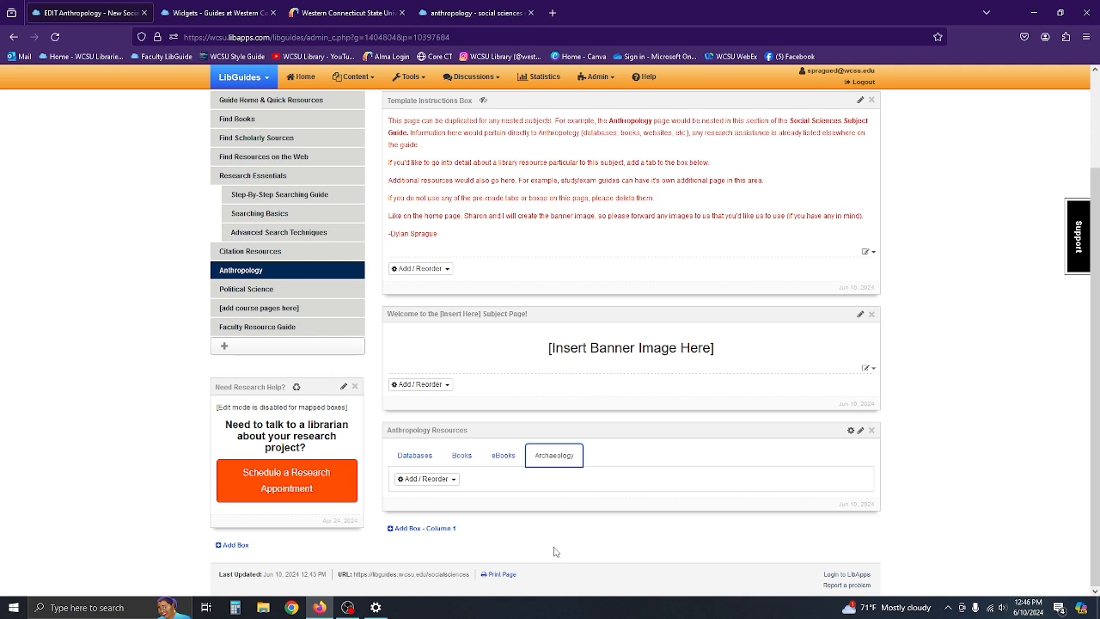
pyautogui.click(407, 458)
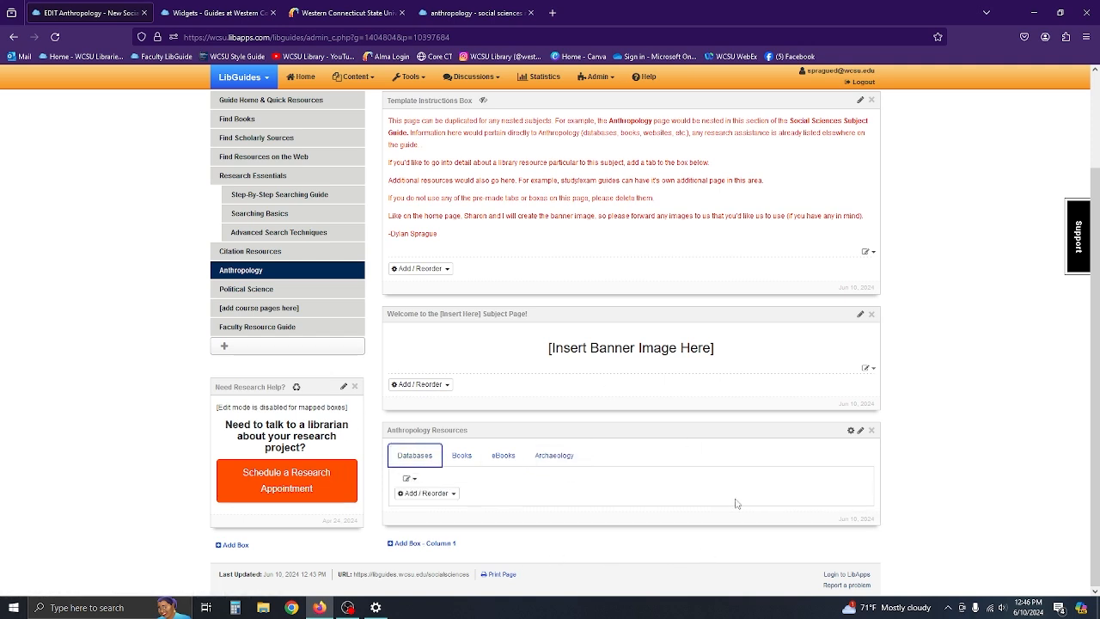
# Step: Open the new guide's Political Science page and review the topic boxes on the existing guide's political science page
pyautogui.click(270, 289)
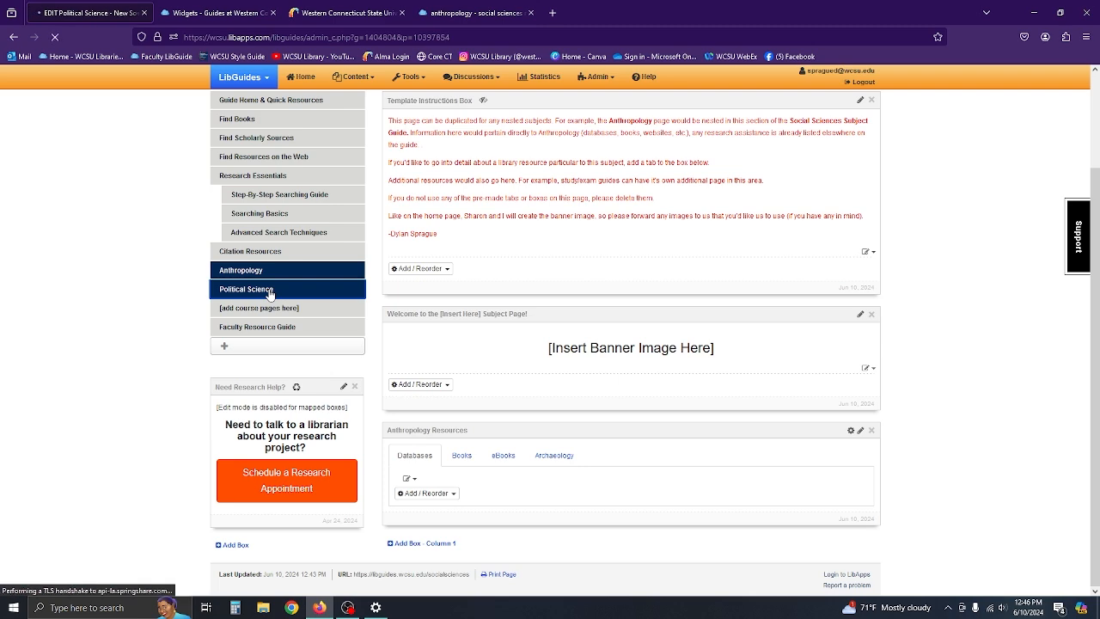
pyautogui.scroll(-3, 526, 483)
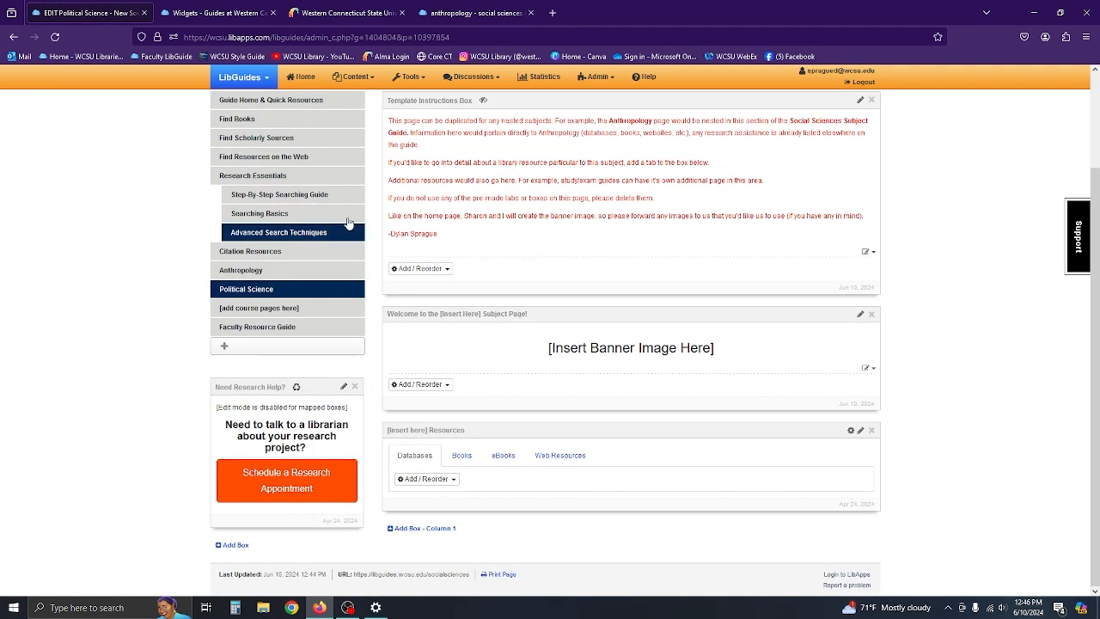
pyautogui.click(447, 7)
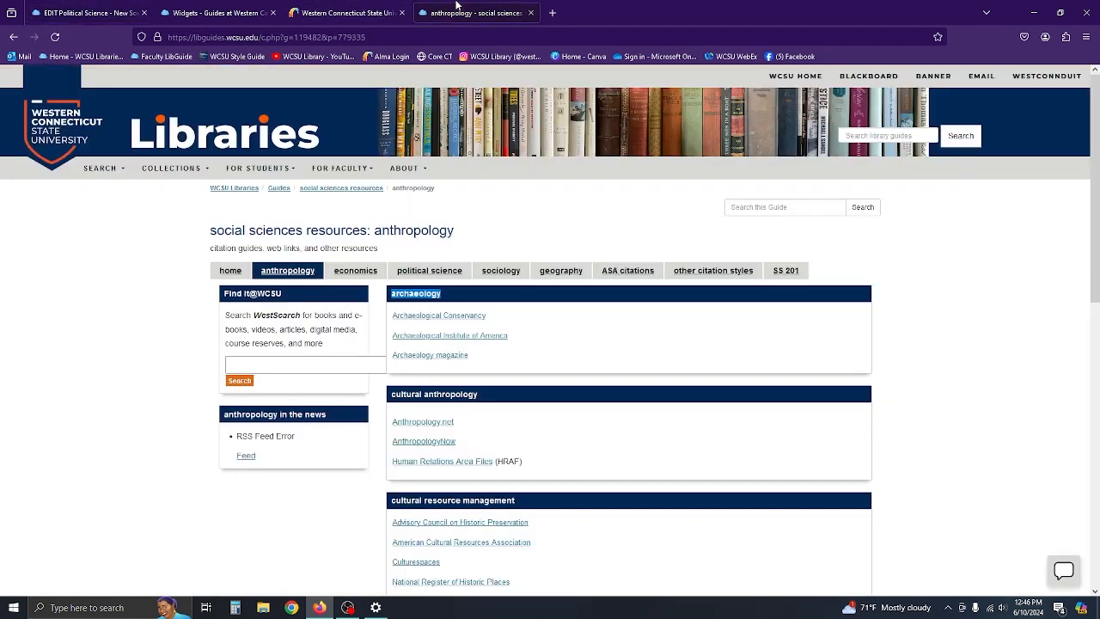
pyautogui.click(450, 270)
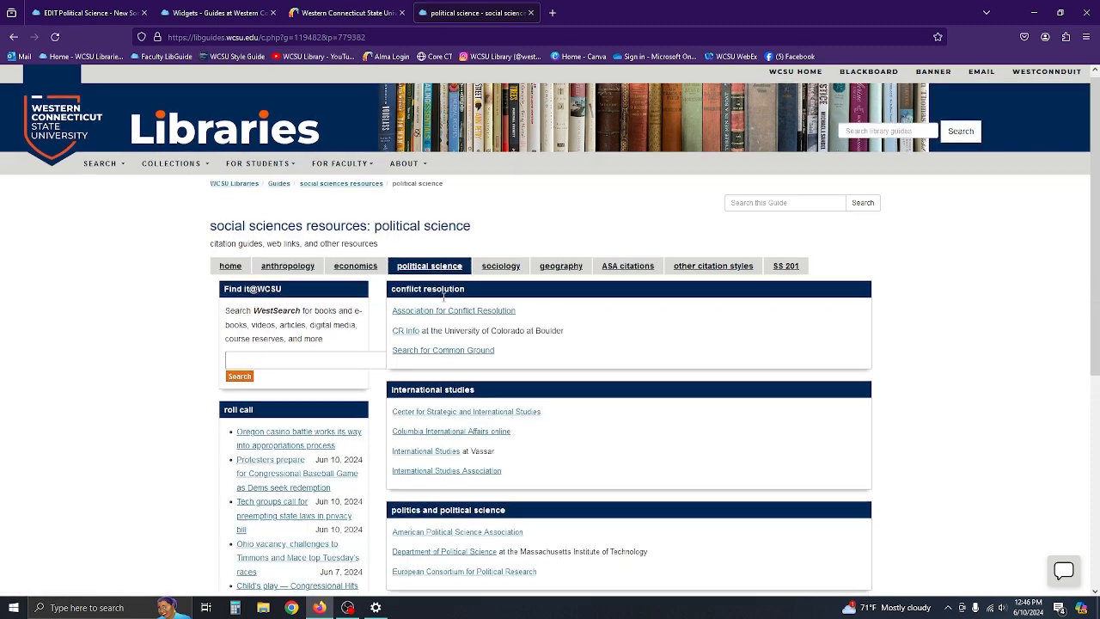
pyautogui.scroll(-3, 461, 279)
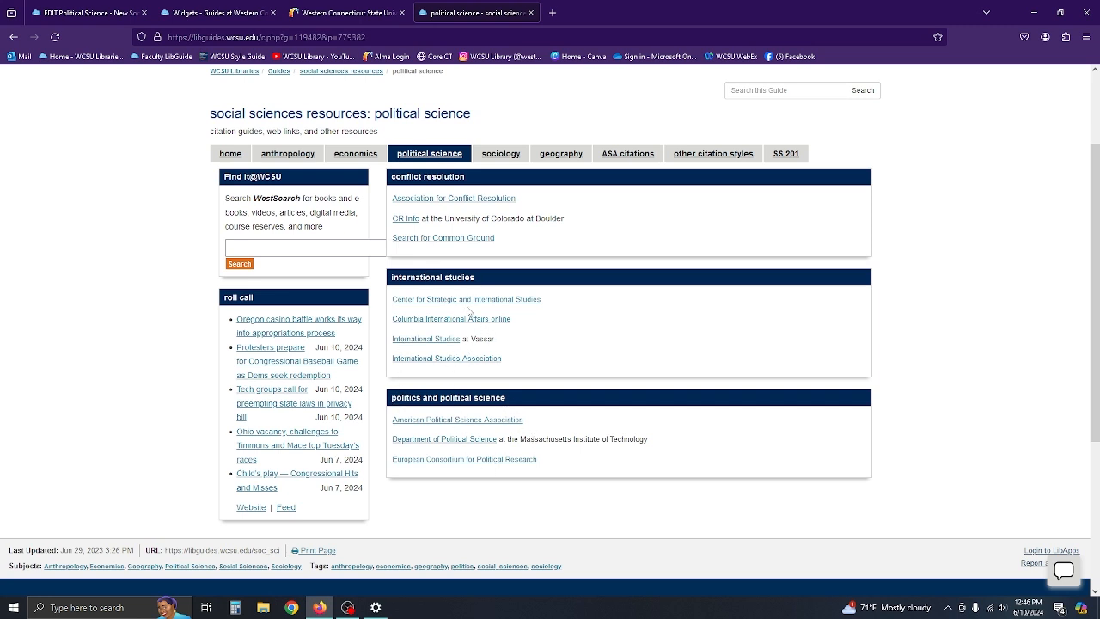
# Step: Give the new guide's Political Science page the friendly URL ending "politicalscience" and save it
pyautogui.click(86, 12)
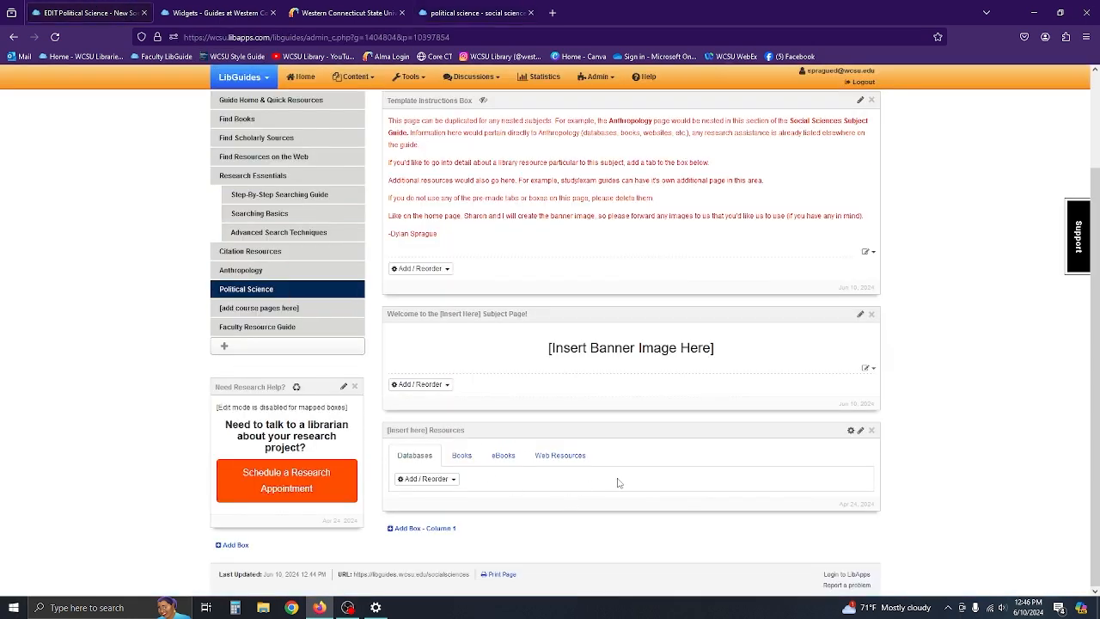
pyautogui.scroll(2, 616, 487)
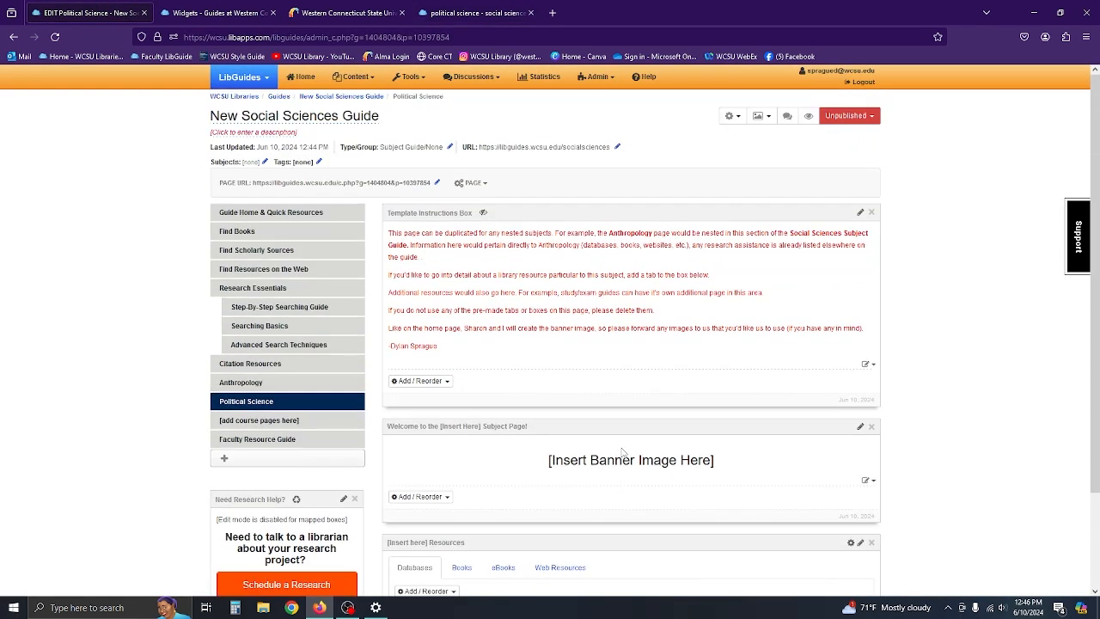
pyautogui.click(437, 183)
pyautogui.click(543, 316)
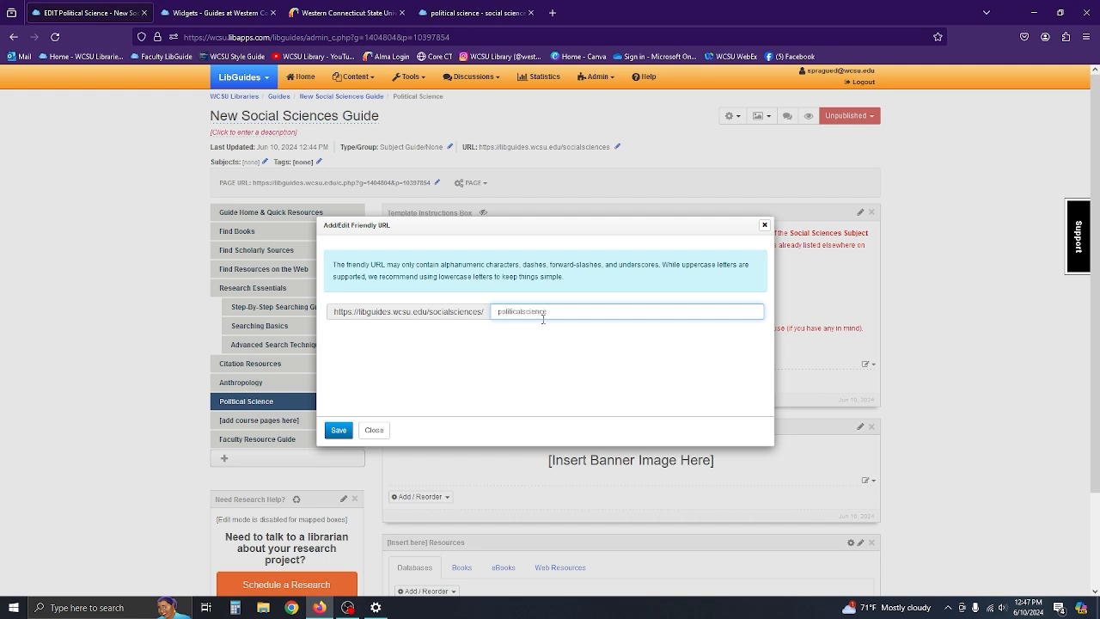
pyautogui.write('politicalscience')
pyautogui.click(339, 430)
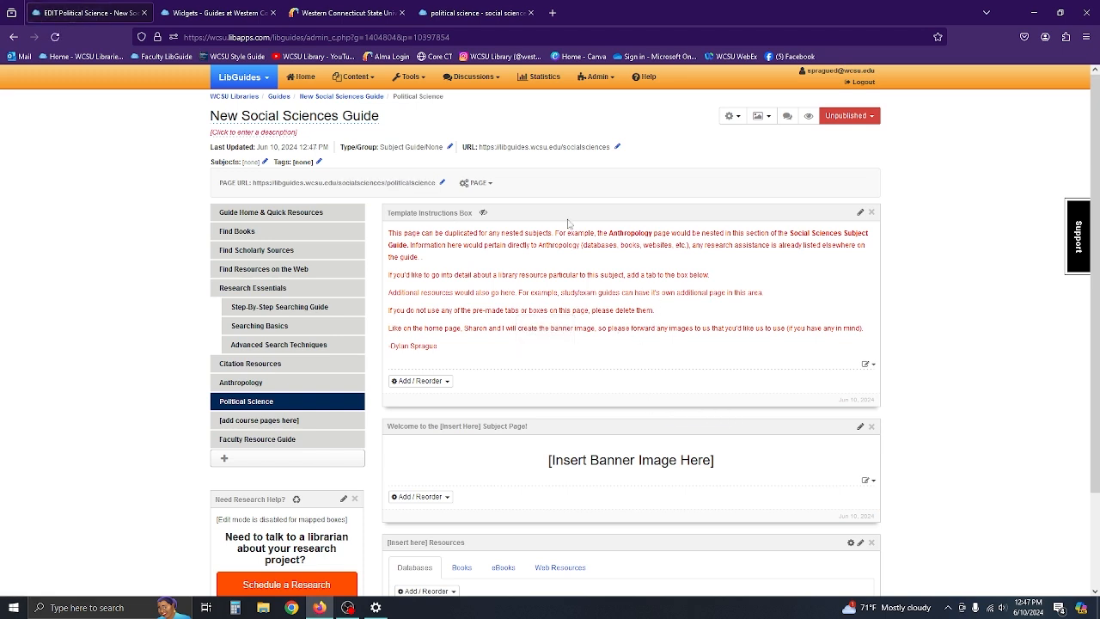
# Step: Open the new guide's [add course pages here] page and review the content of the existing guide's SS 201 course page
pyautogui.click(239, 427)
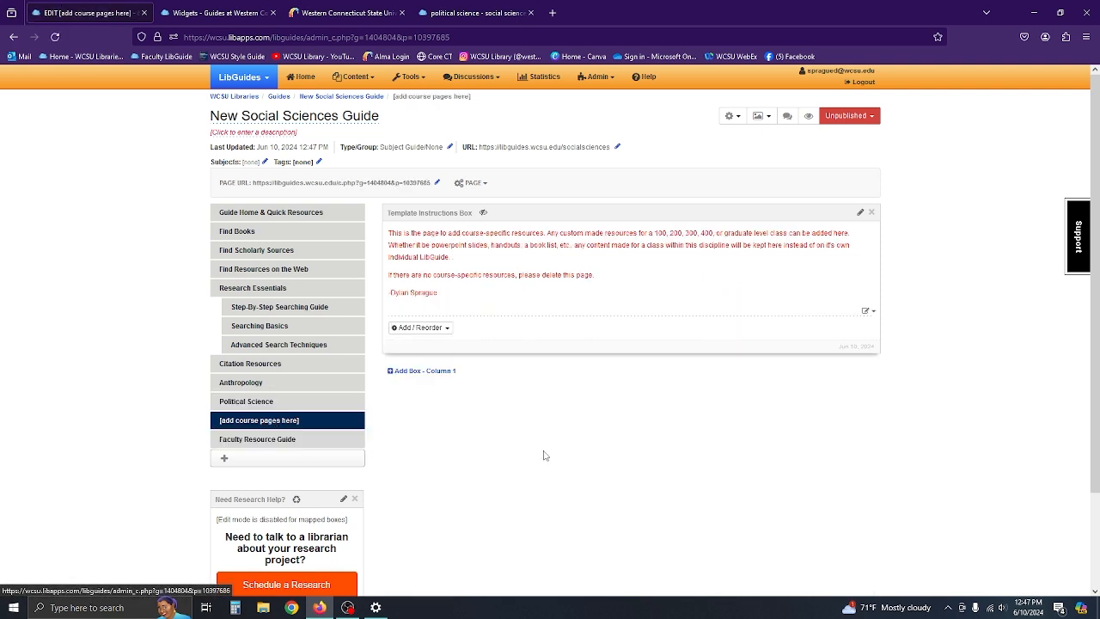
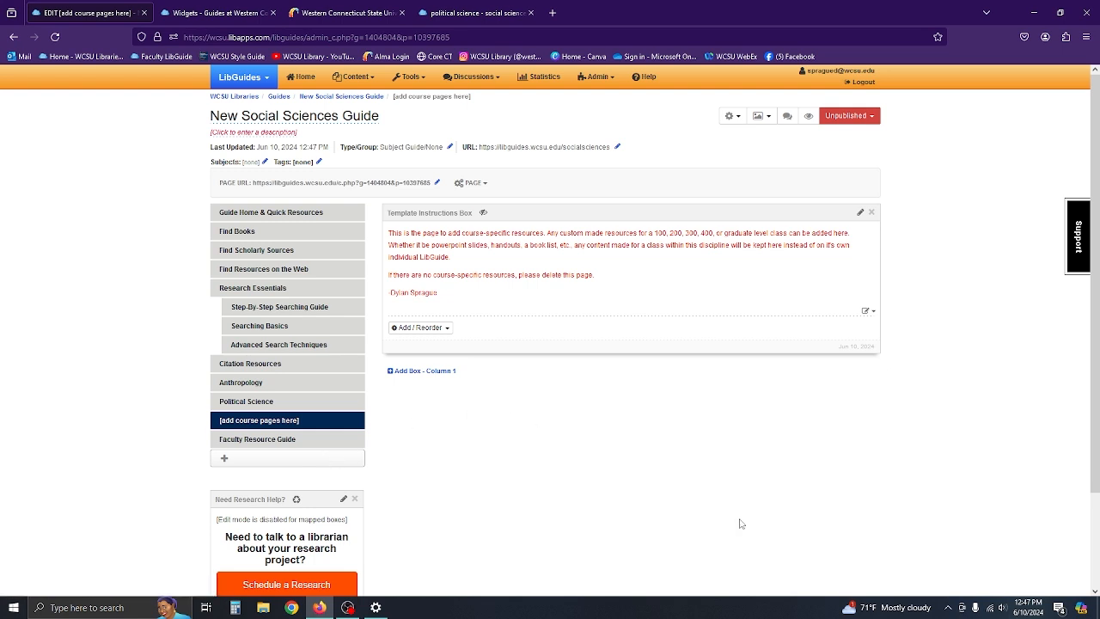
pyautogui.click(452, 21)
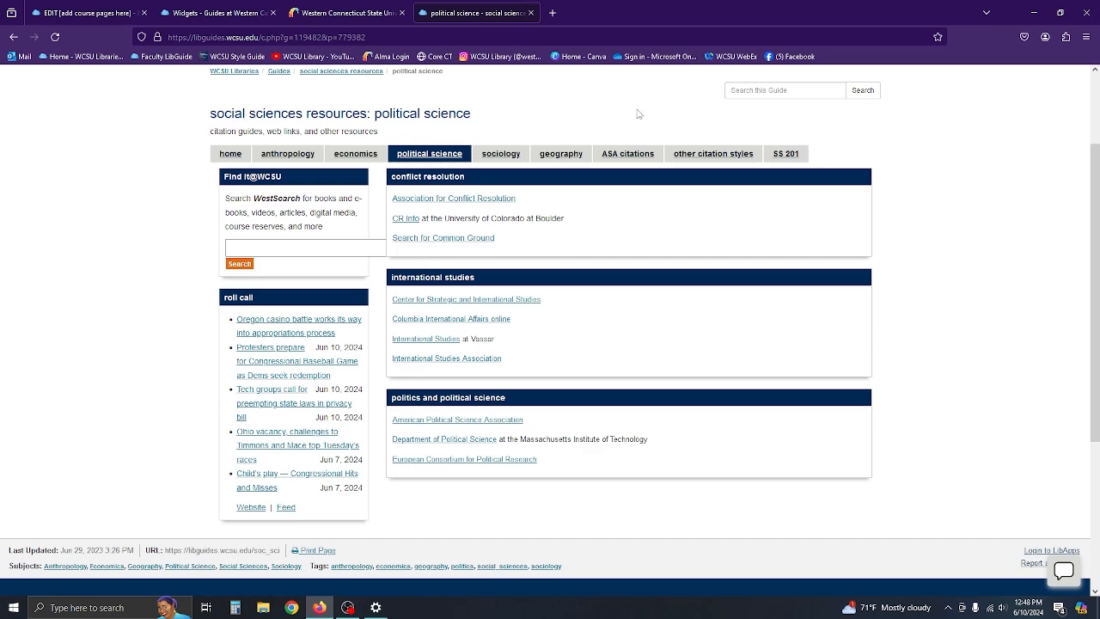
pyautogui.click(783, 160)
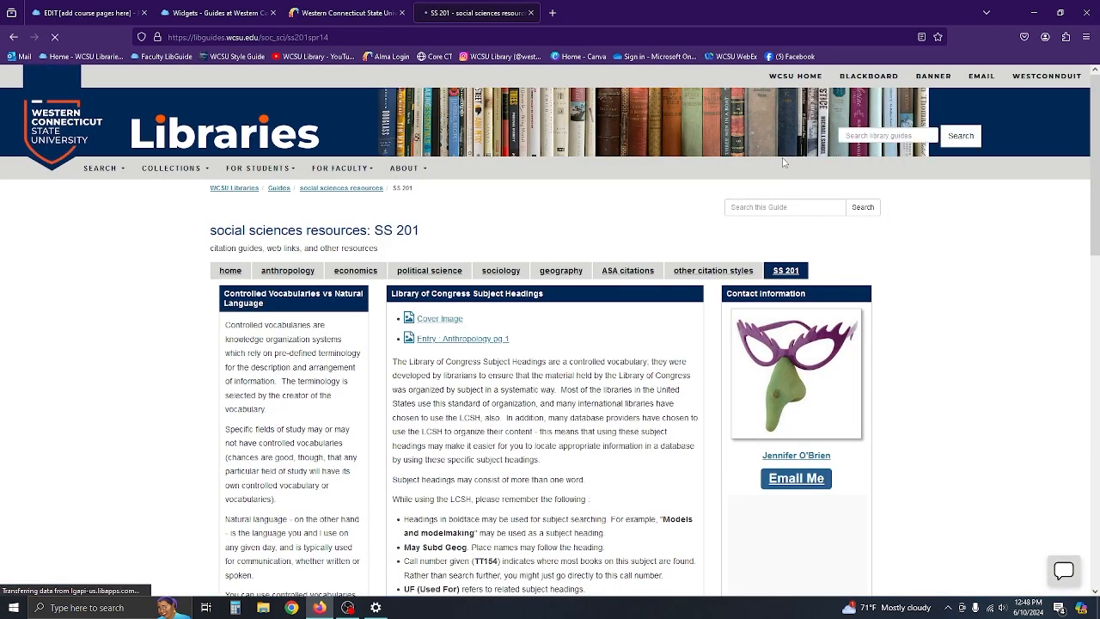
pyautogui.scroll(-2, 550, 477)
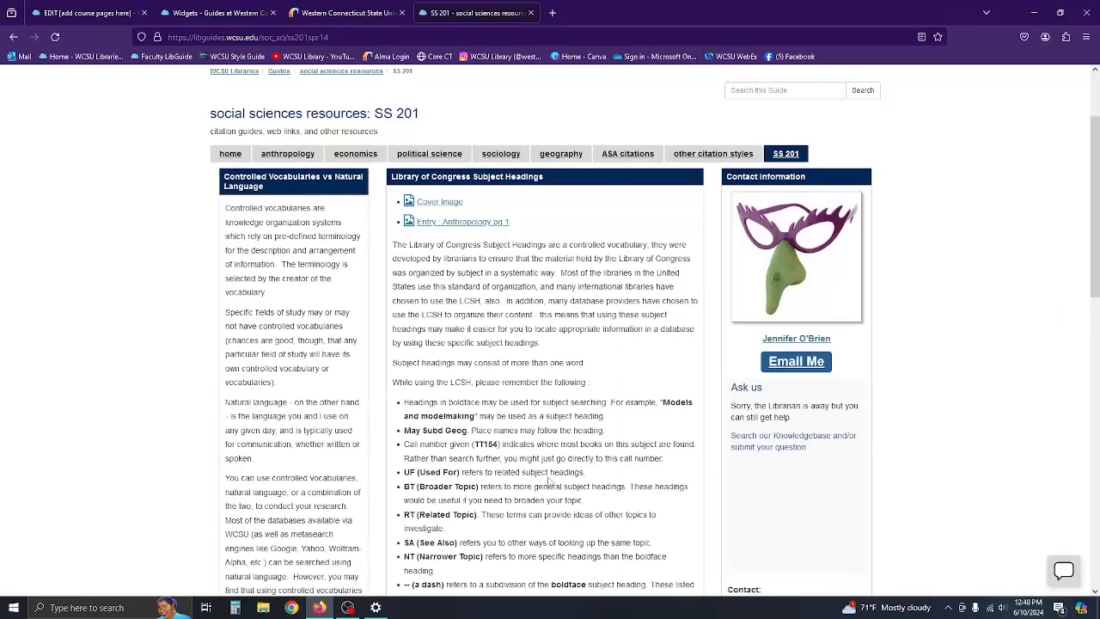
pyautogui.scroll(-8, 478, 474)
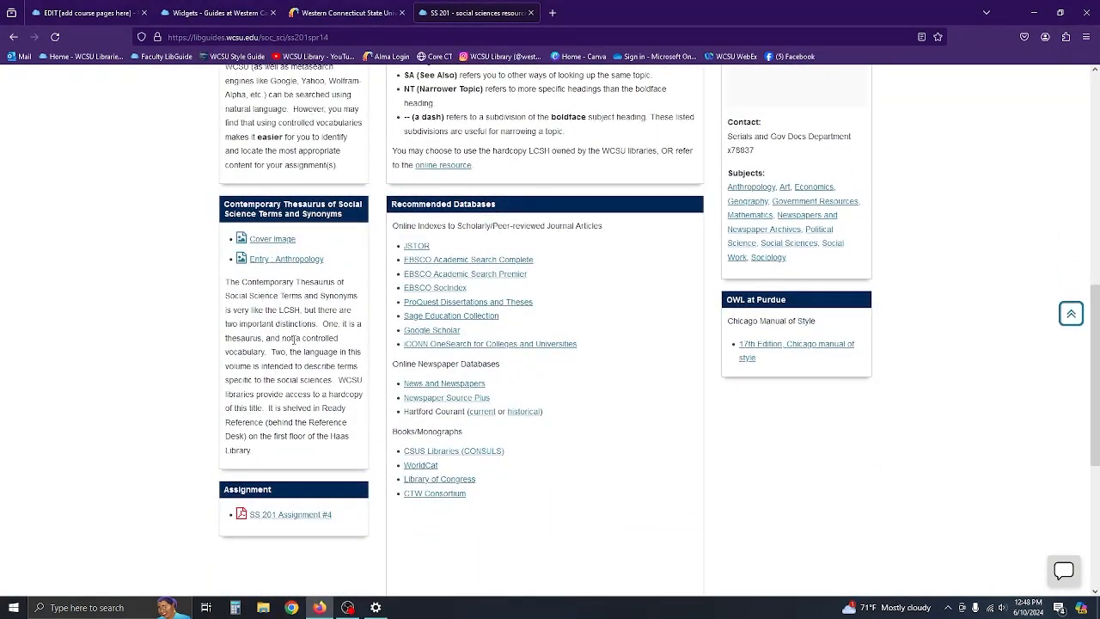
pyautogui.scroll(3, 690, 300)
pyautogui.scroll(5, 739, 371)
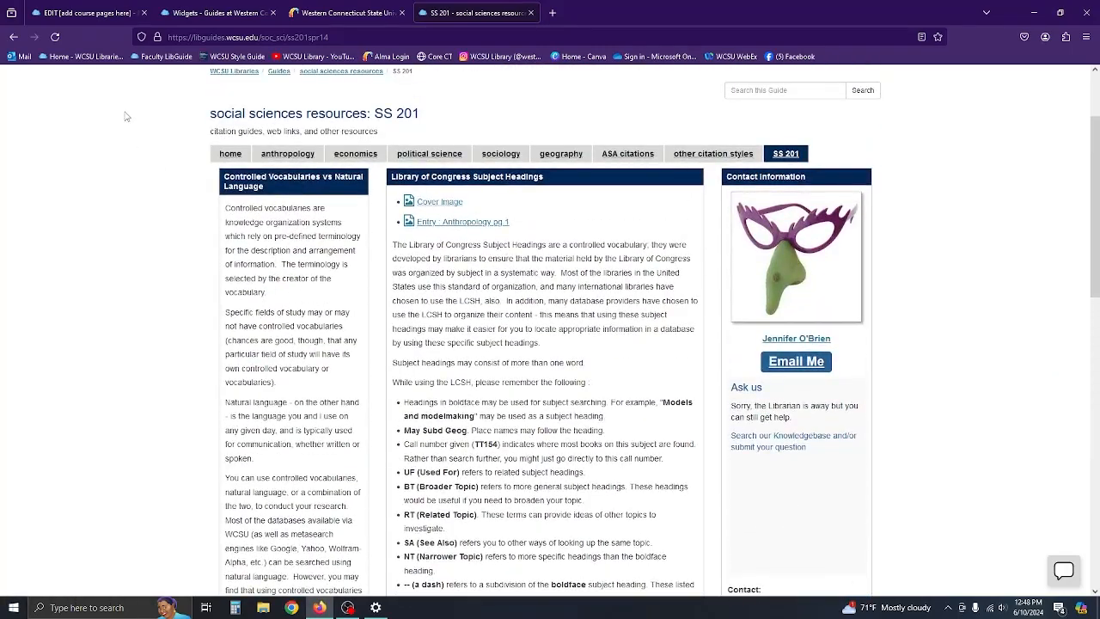
# Step: Add a box named "SS 201 Resources" of type Tabbed to the bottom of column 1 on the [add course pages here] page
pyautogui.click(86, 12)
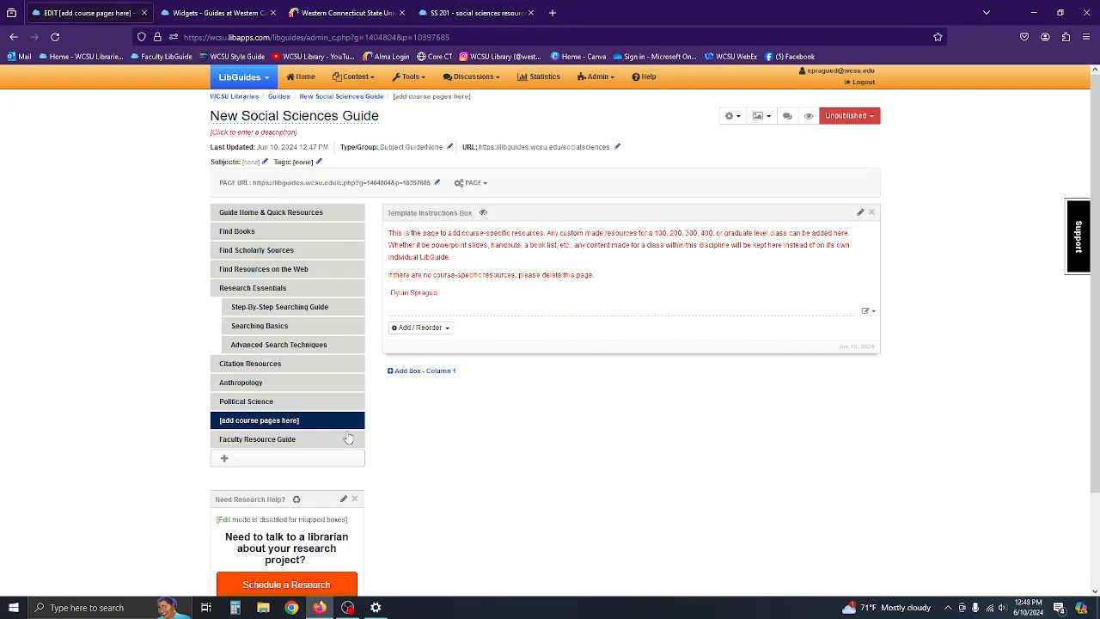
pyautogui.click(427, 370)
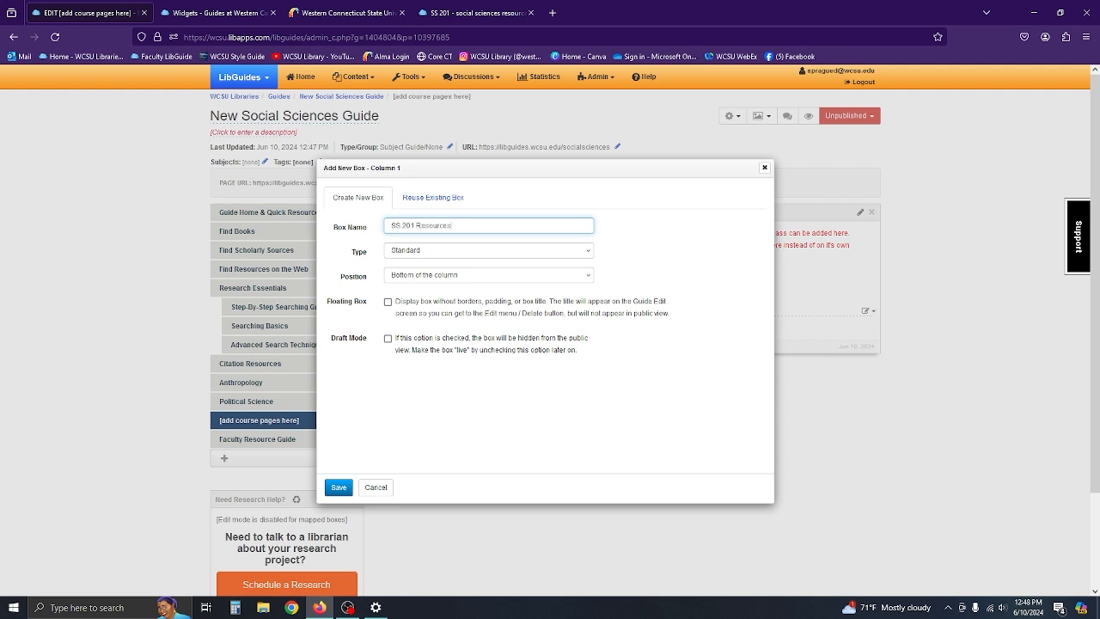
pyautogui.click(417, 252)
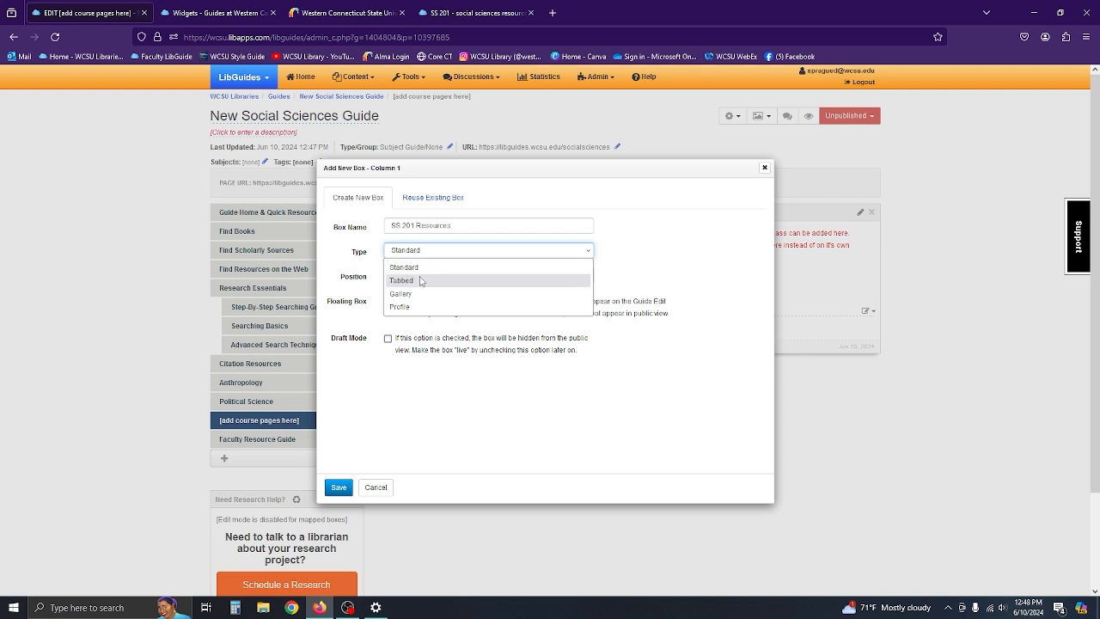
pyautogui.click(420, 280)
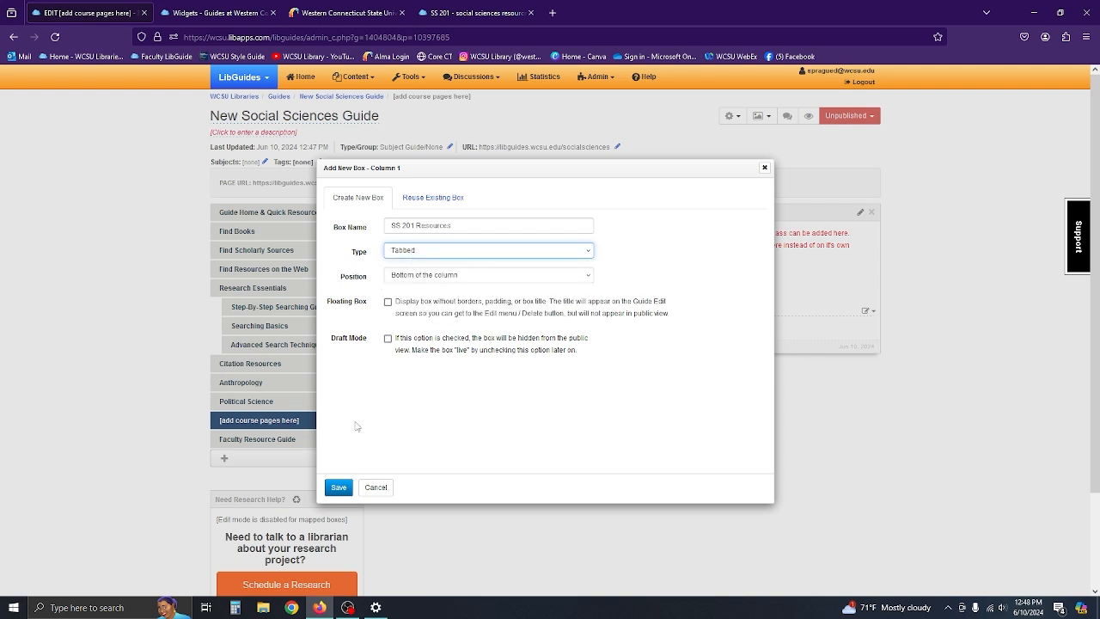
pyautogui.click(338, 487)
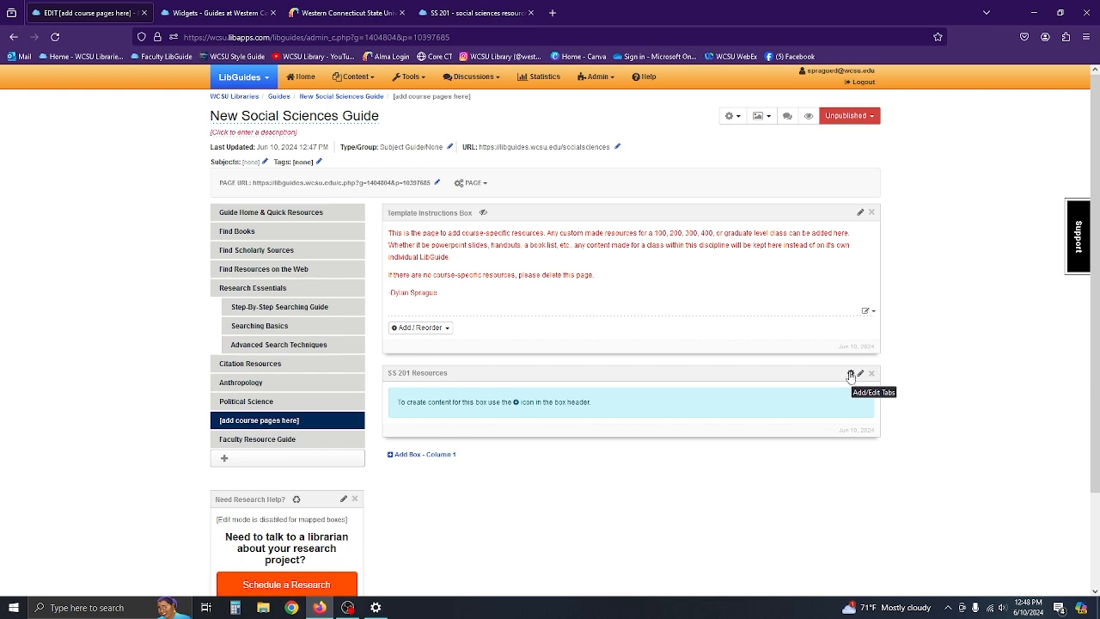
# Step: Create a tab named "Library of Congress Subject Headings" in the SS 201 Resources box, matching the heading in the existing guide
pyautogui.click(481, 14)
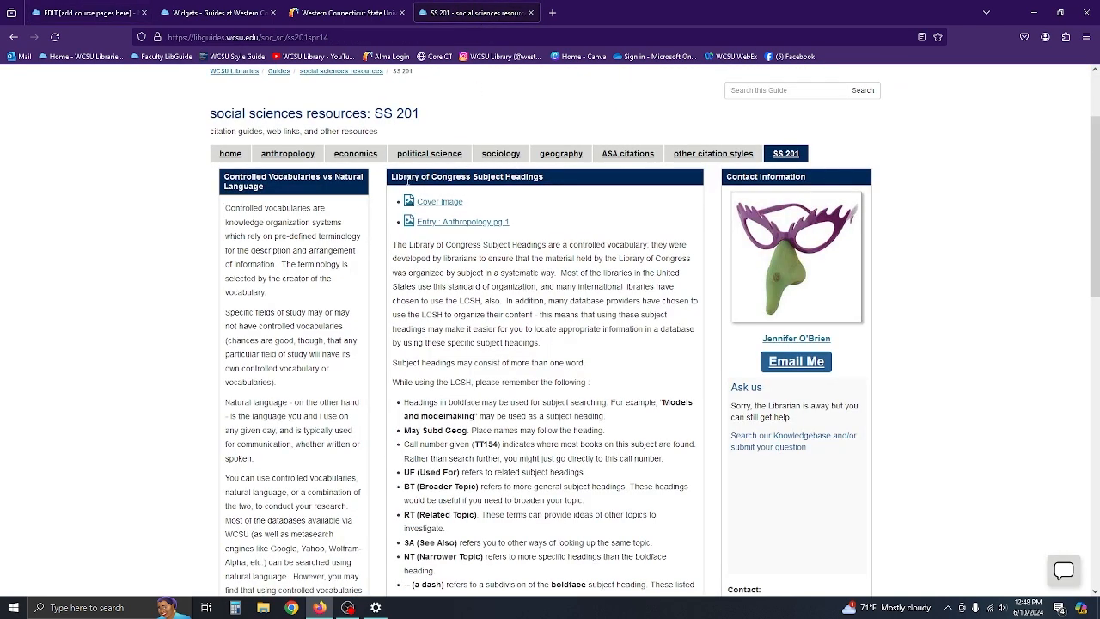
pyautogui.click(121, 12)
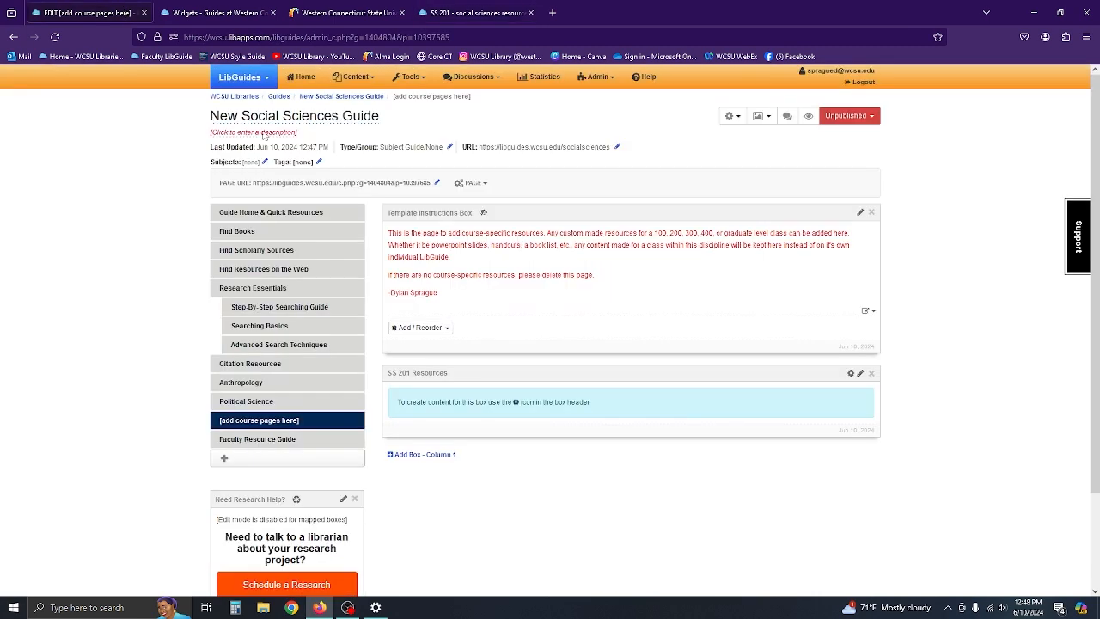
pyautogui.click(849, 375)
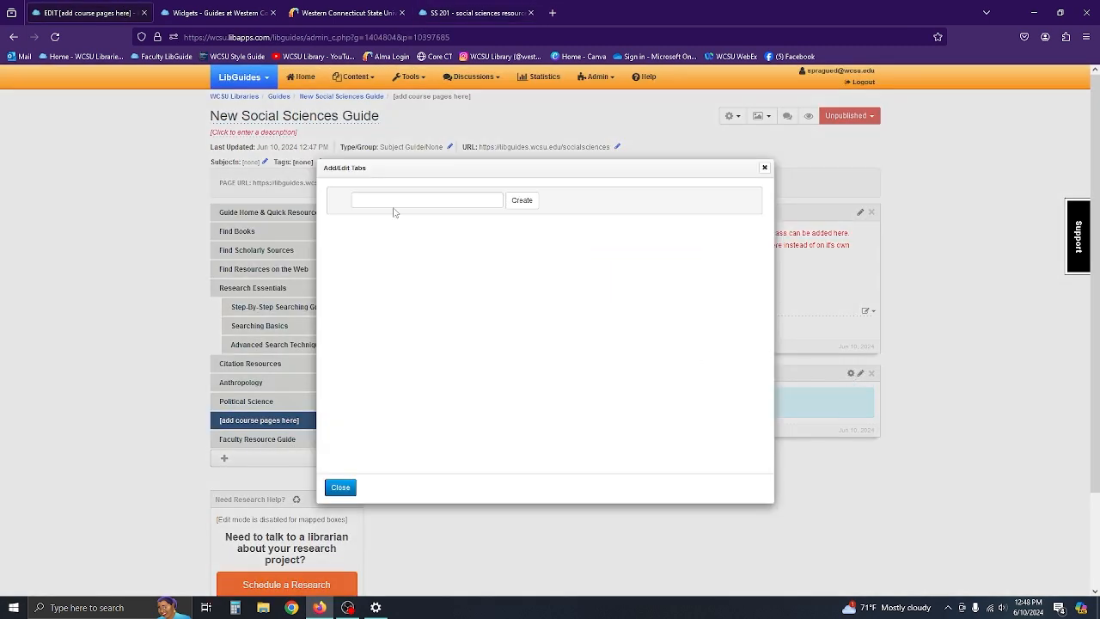
pyautogui.click(393, 201)
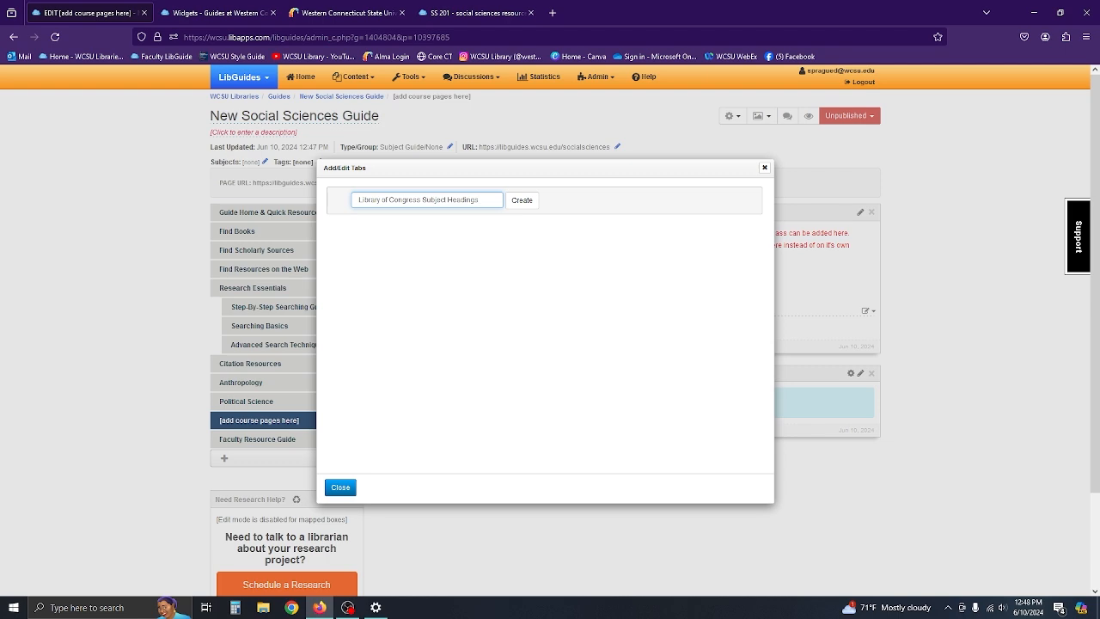
pyautogui.click(434, 10)
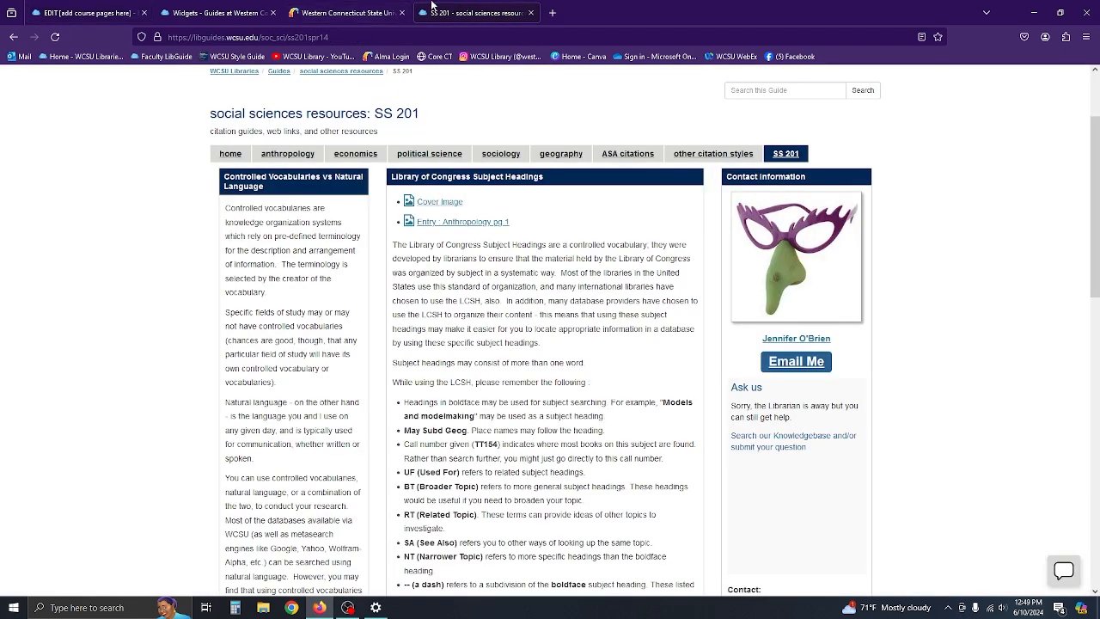
pyautogui.click(86, 12)
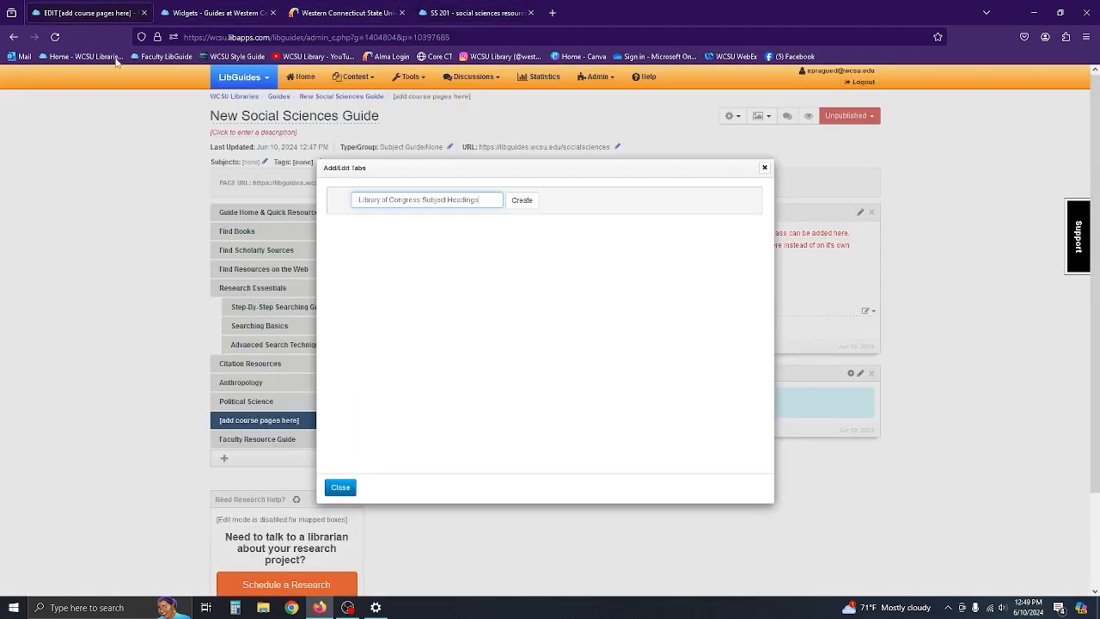
pyautogui.click(522, 200)
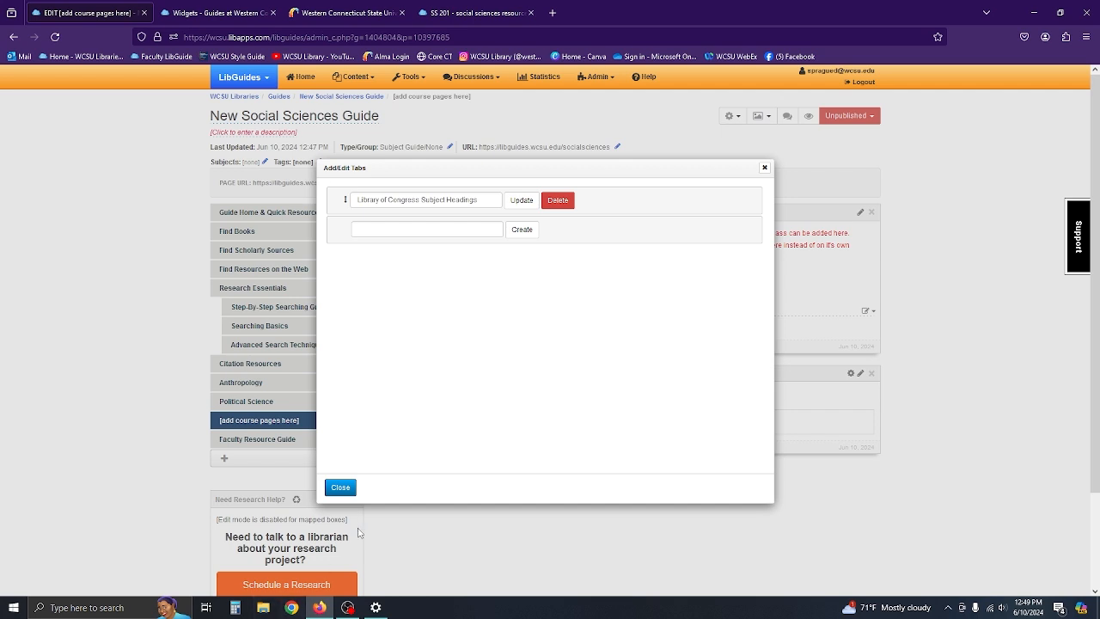
pyautogui.click(340, 487)
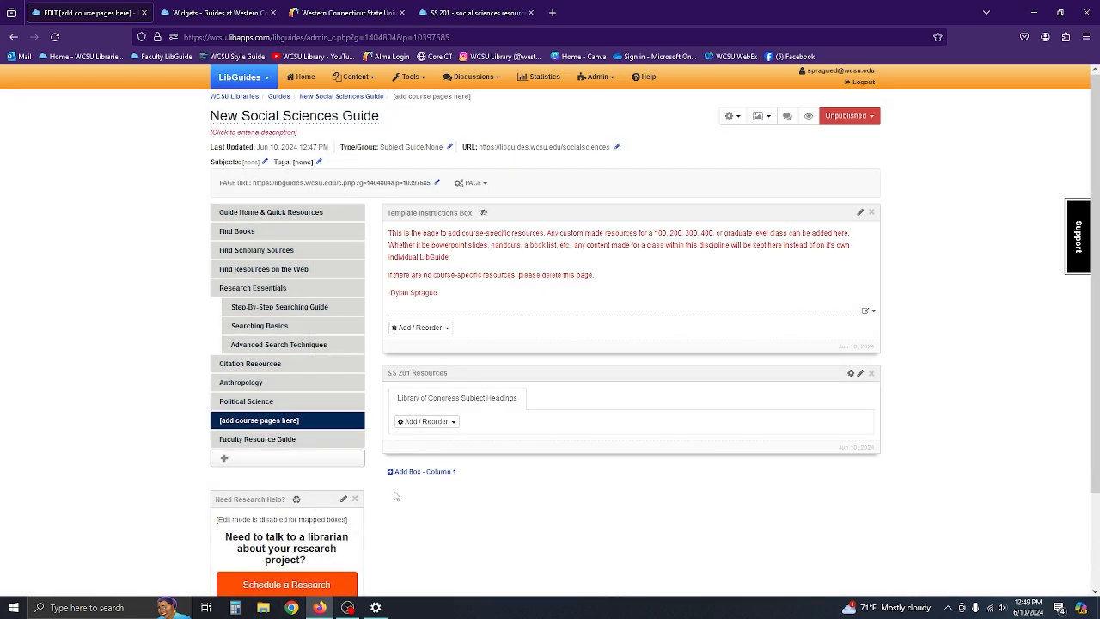
# Step: Copy the Library of Congress Subject Headings content from the existing SS 201 page into a Rich Text/HTML item in the new tab and save it
pyautogui.click(427, 421)
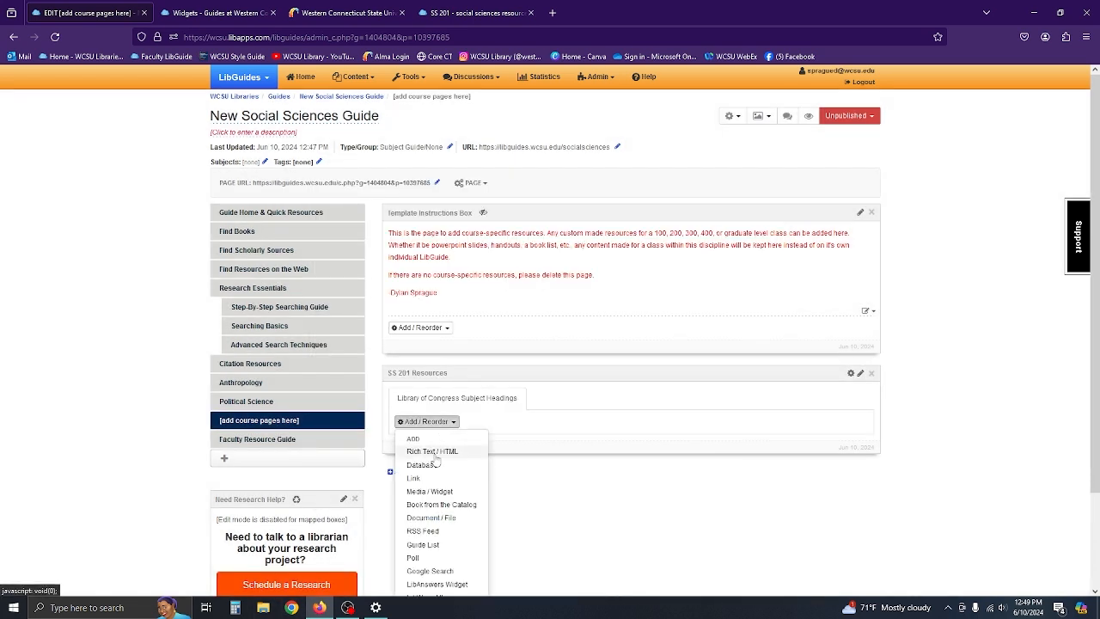
pyautogui.click(432, 451)
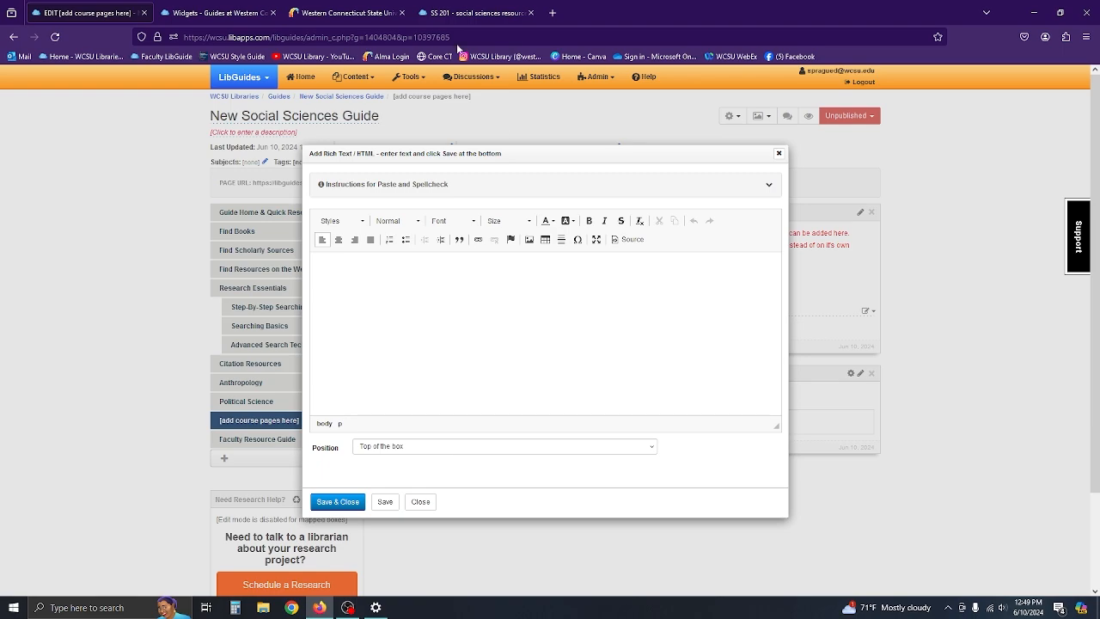
pyautogui.click(476, 13)
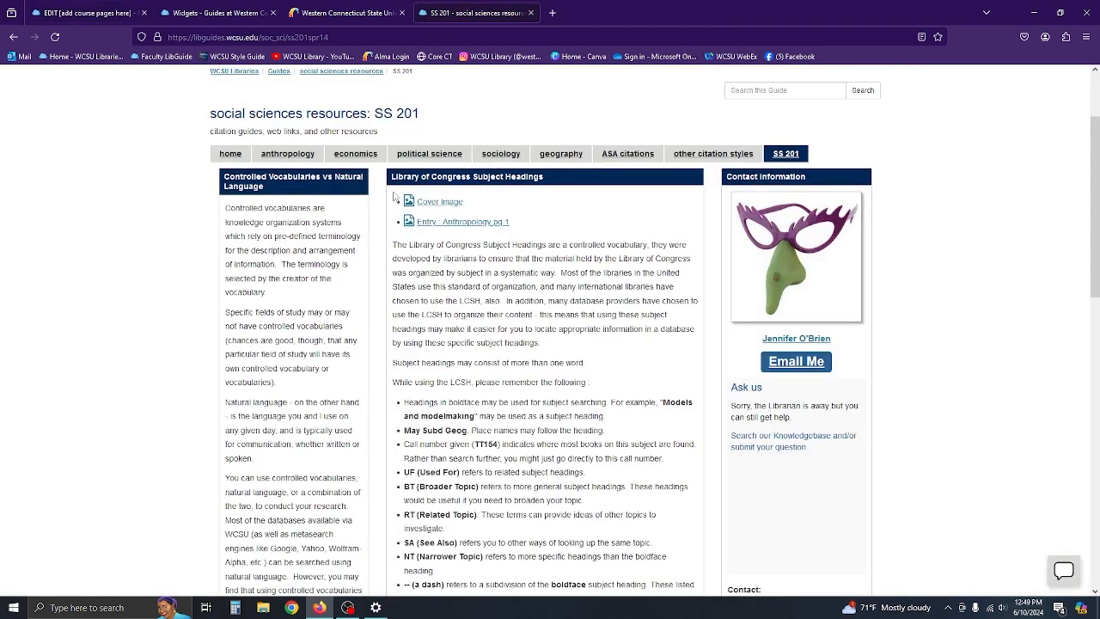
pyautogui.moveTo(391, 194); pyautogui.dragTo(567, 396)
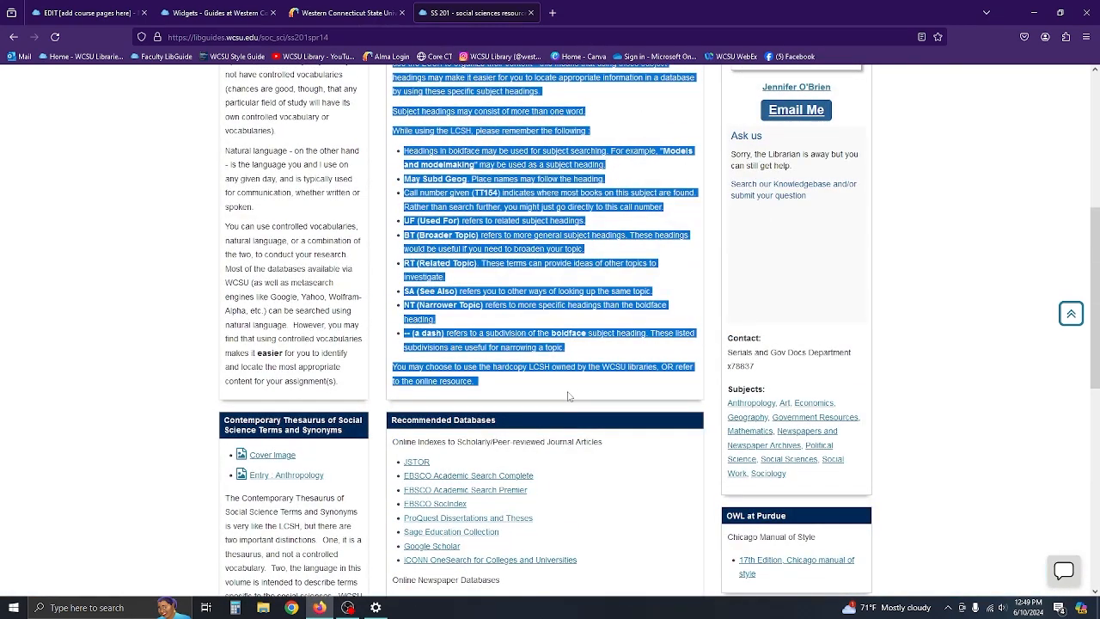
pyautogui.hotkey('ctrl', '1')
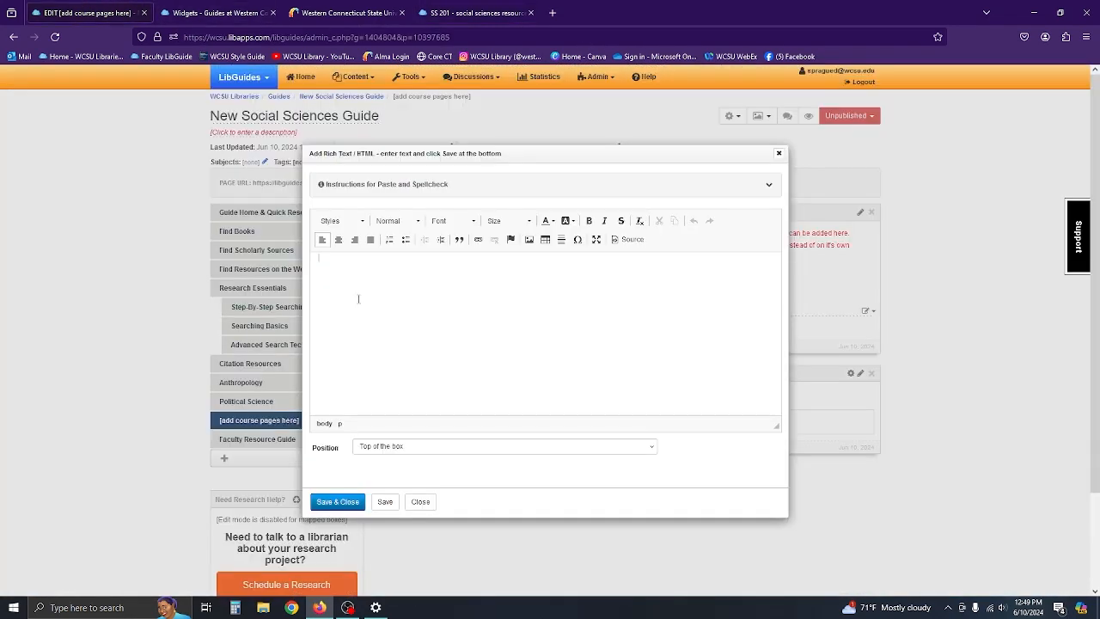
pyautogui.hotkey('ctrl', 'v')
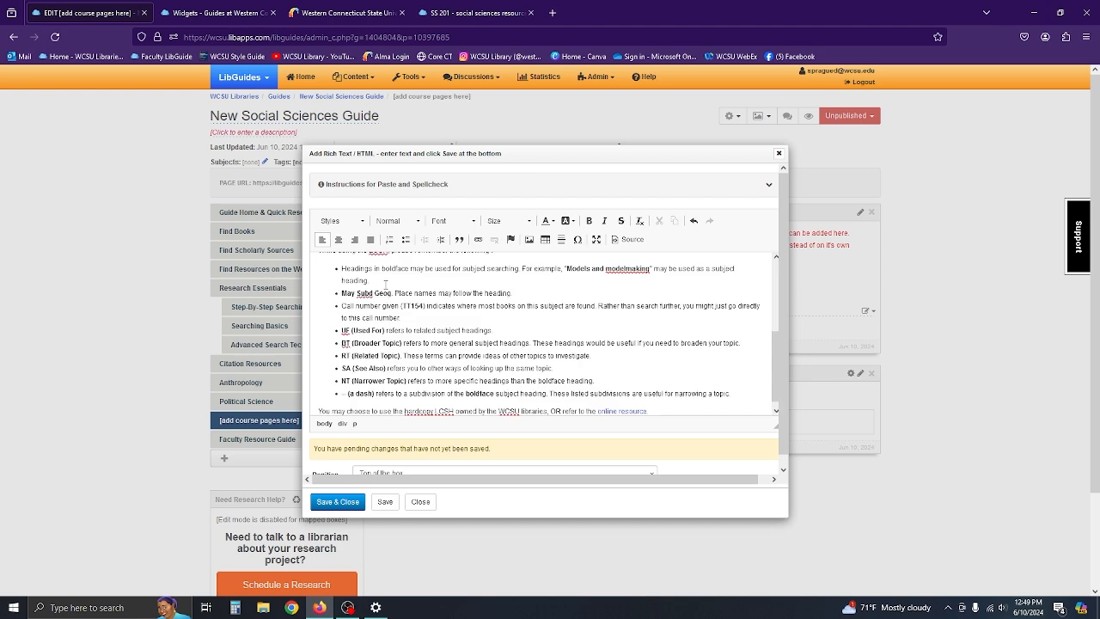
pyautogui.scroll(3, 422, 324)
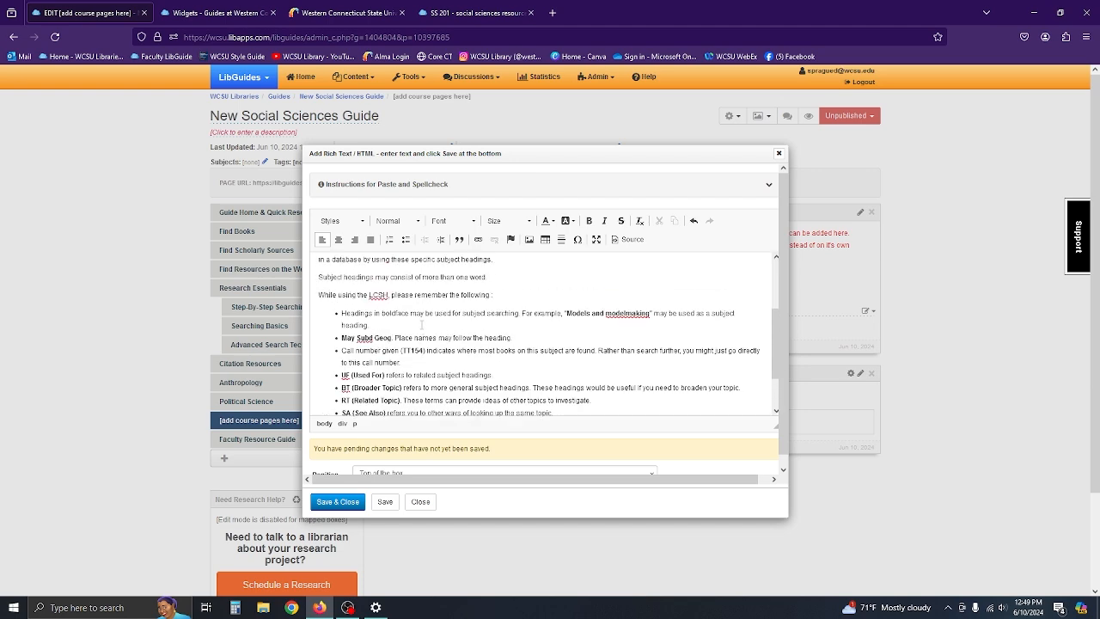
pyautogui.click(352, 501)
pyautogui.scroll(-5, 605, 464)
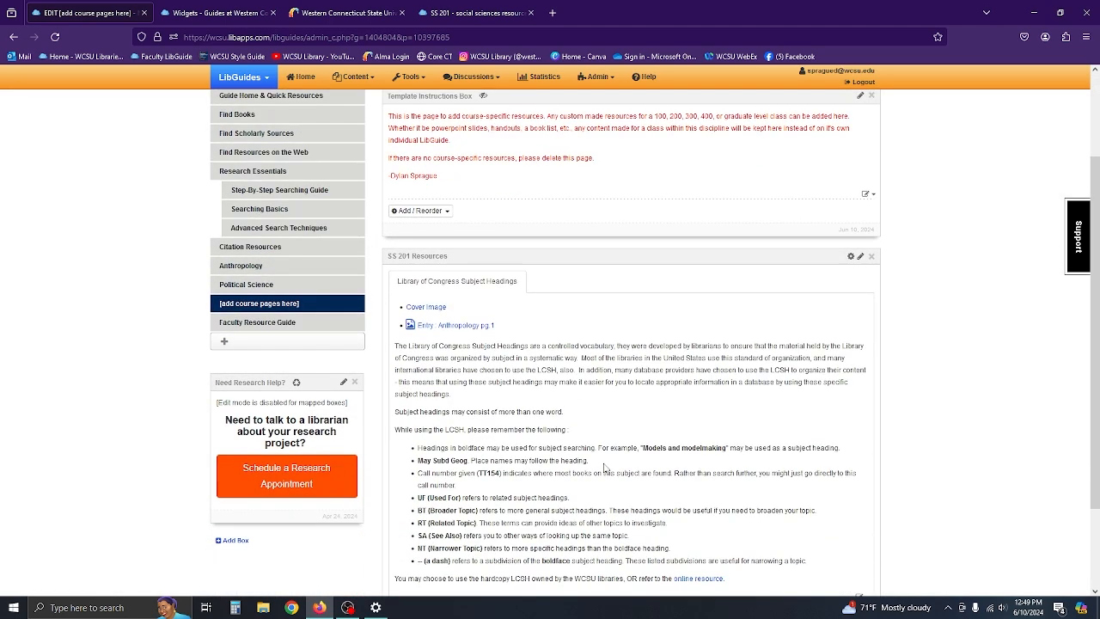
pyautogui.scroll(4, 504, 434)
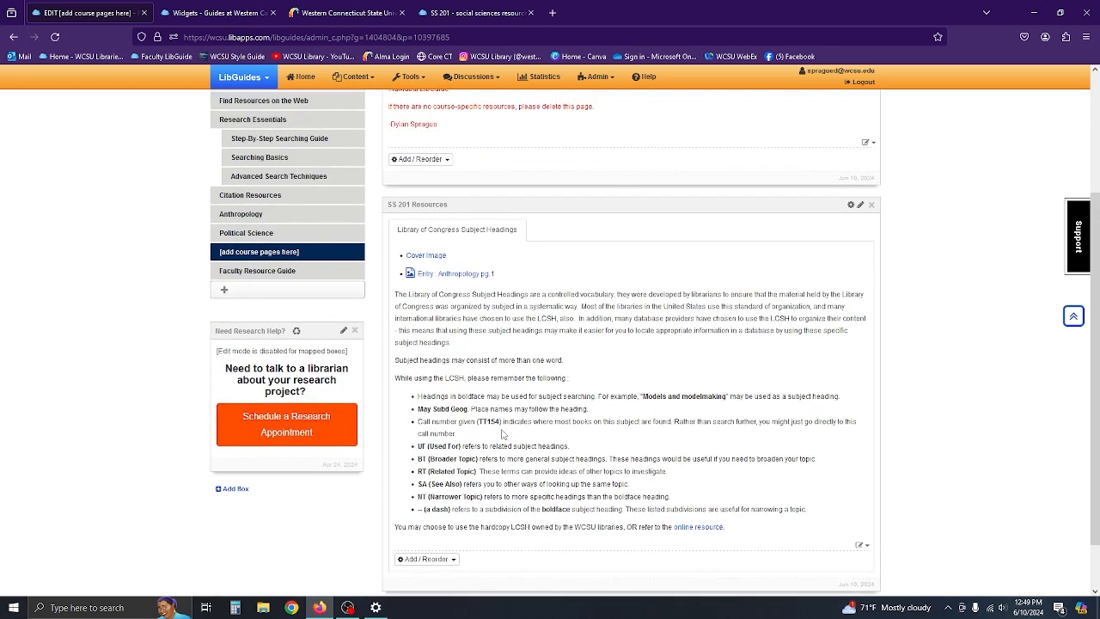
pyautogui.scroll(1, 505, 433)
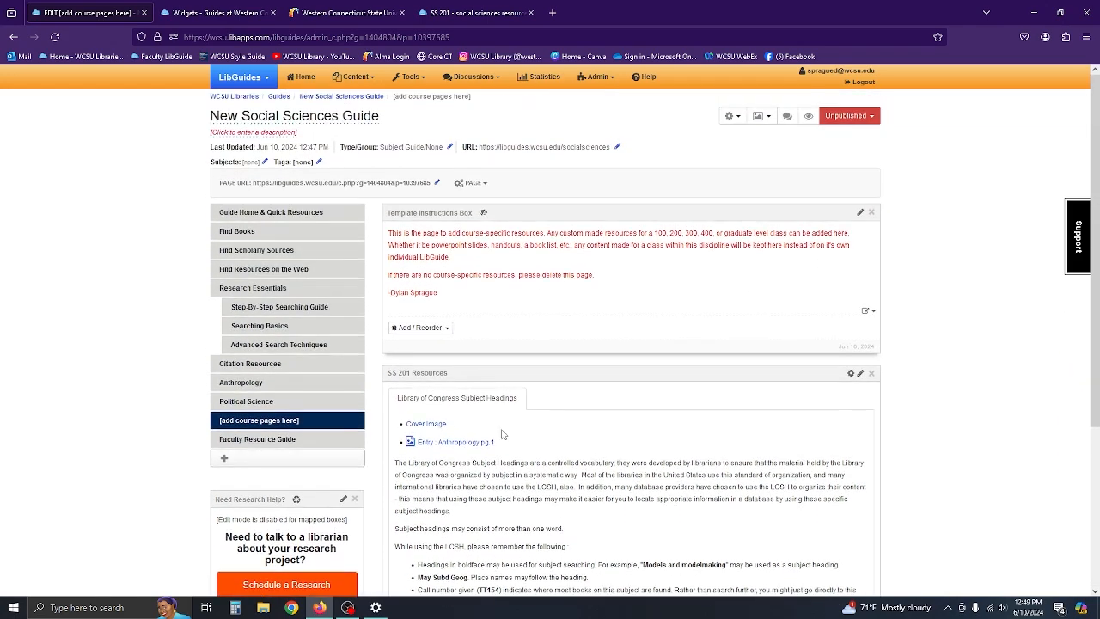
# Step: Compare the existing guide's SS 201 page with the SS 201 Resources box in the new guide
pyautogui.click(459, 10)
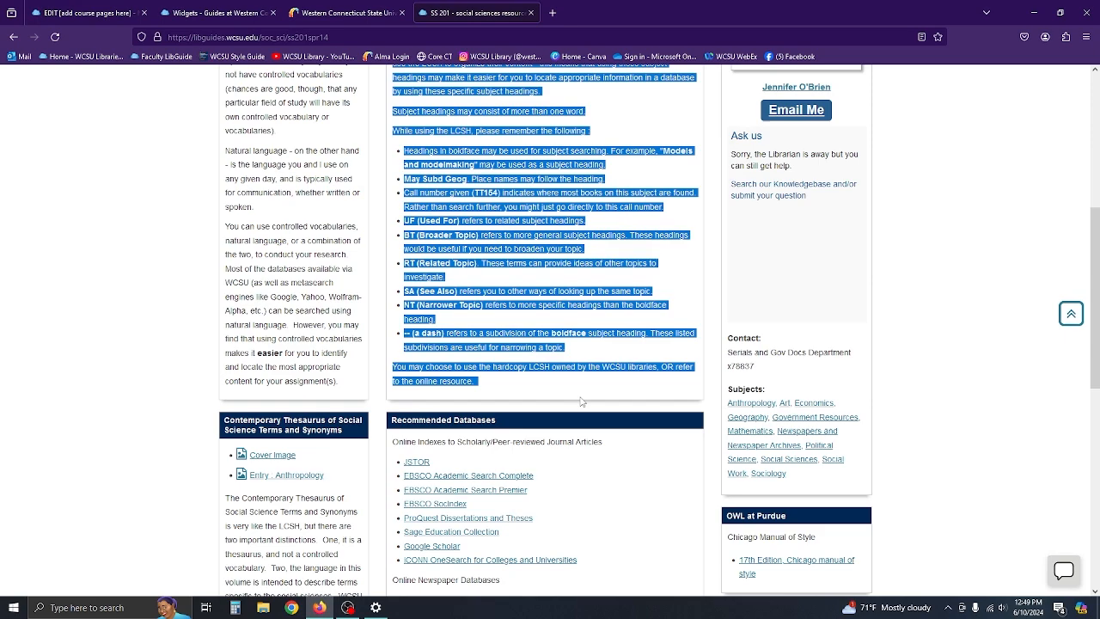
pyautogui.click(667, 390)
pyautogui.scroll(3, 660, 403)
pyautogui.scroll(2, 603, 427)
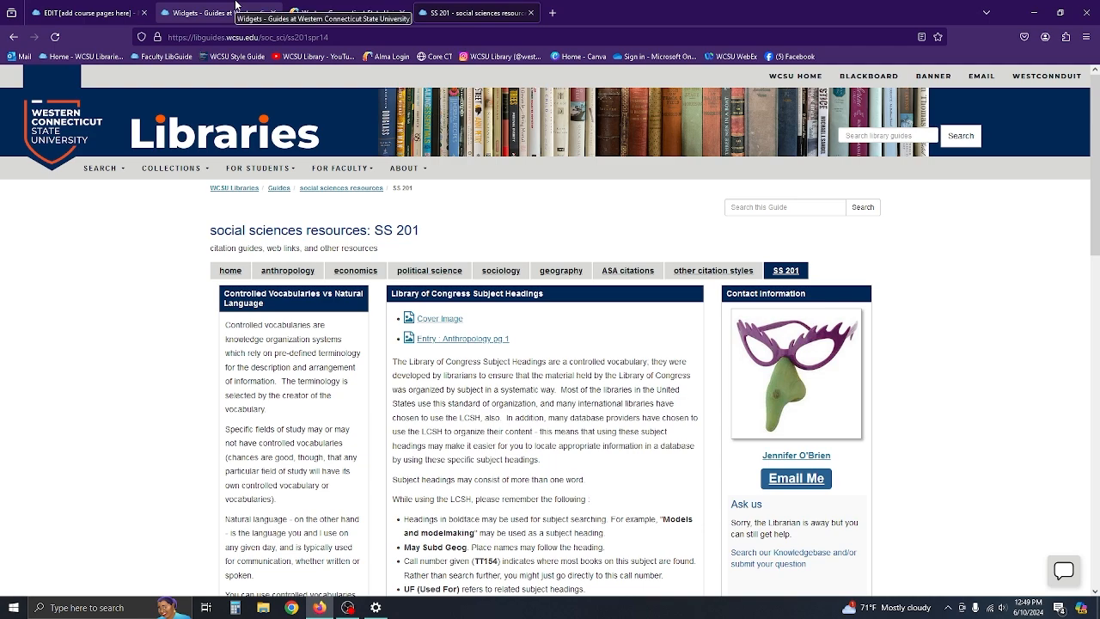
pyautogui.click(89, 12)
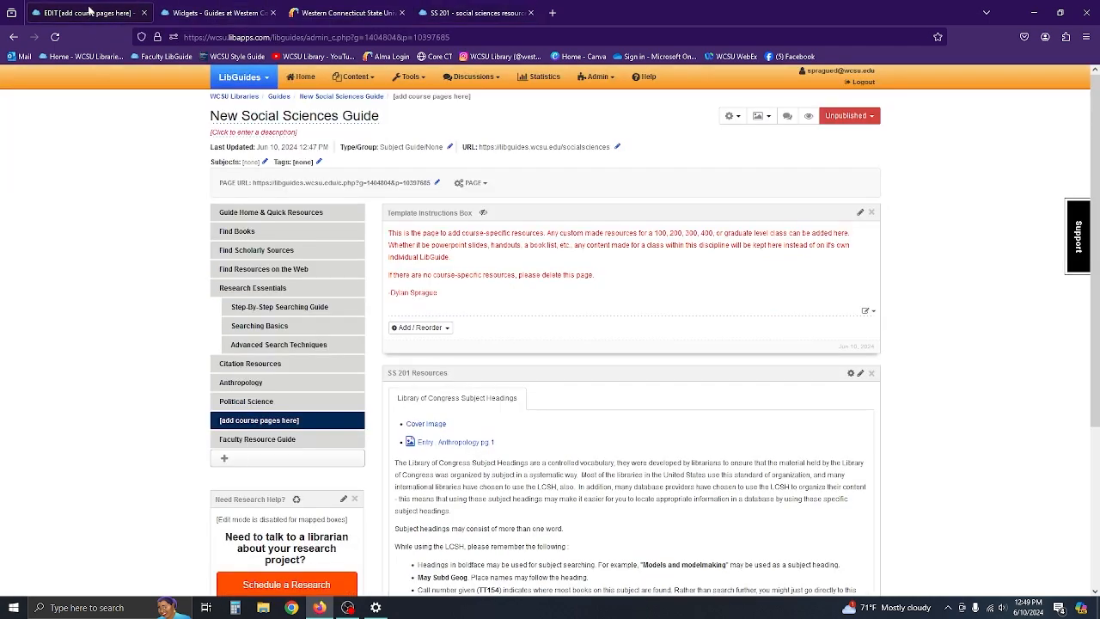
pyautogui.scroll(-3, 599, 480)
pyautogui.scroll(-1, 599, 479)
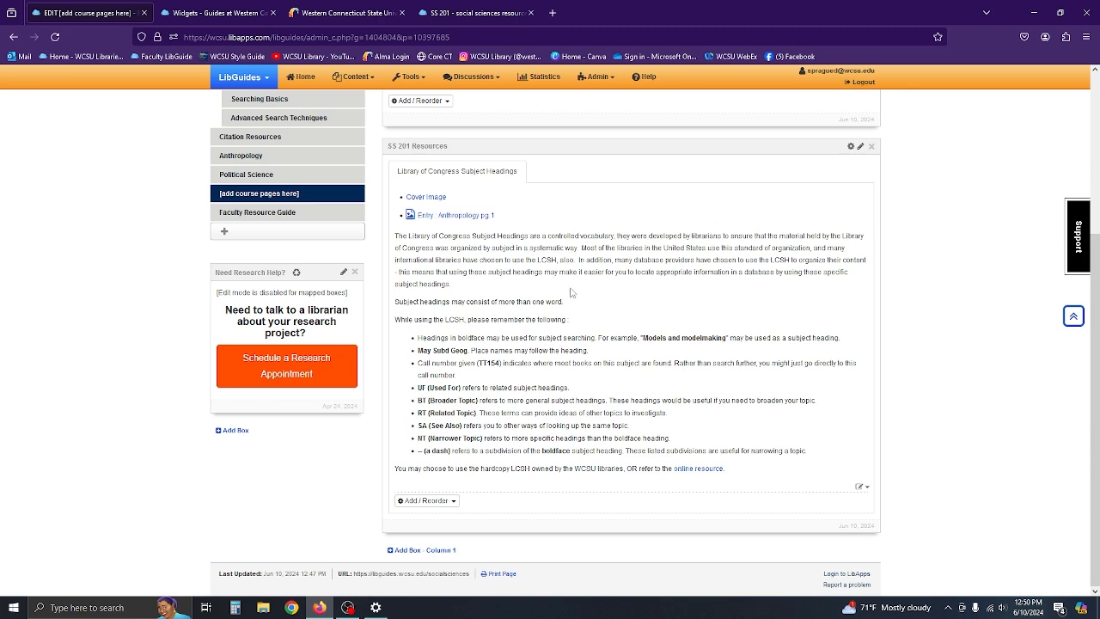
# Step: Give the [add course pages here] page the friendly URL ending "ss201" and save it
pyautogui.scroll(3, 624, 400)
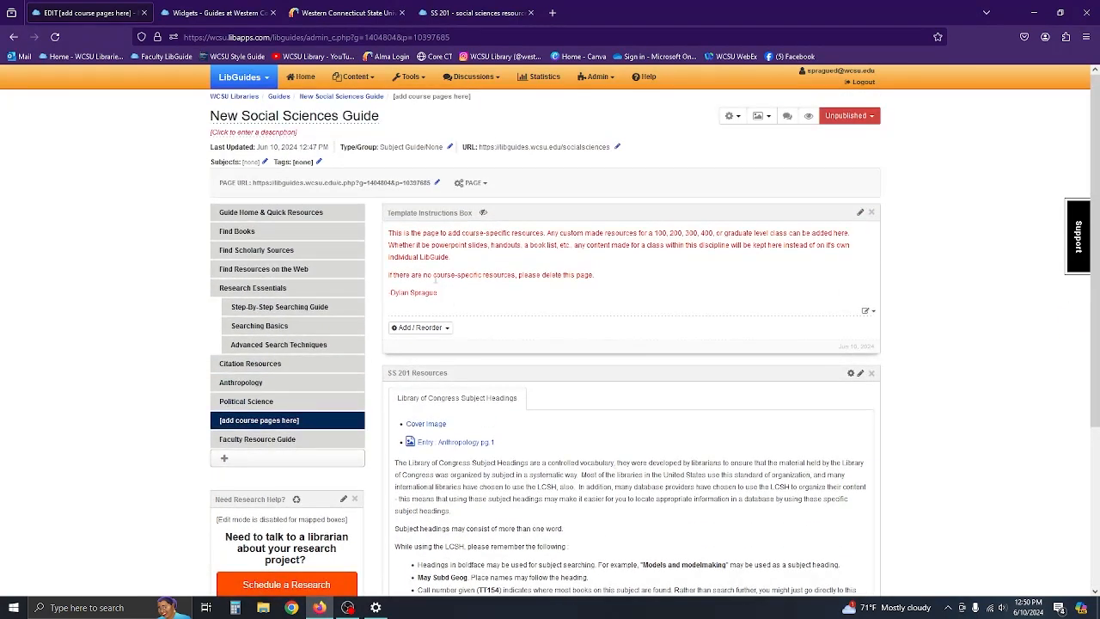
pyautogui.click(436, 183)
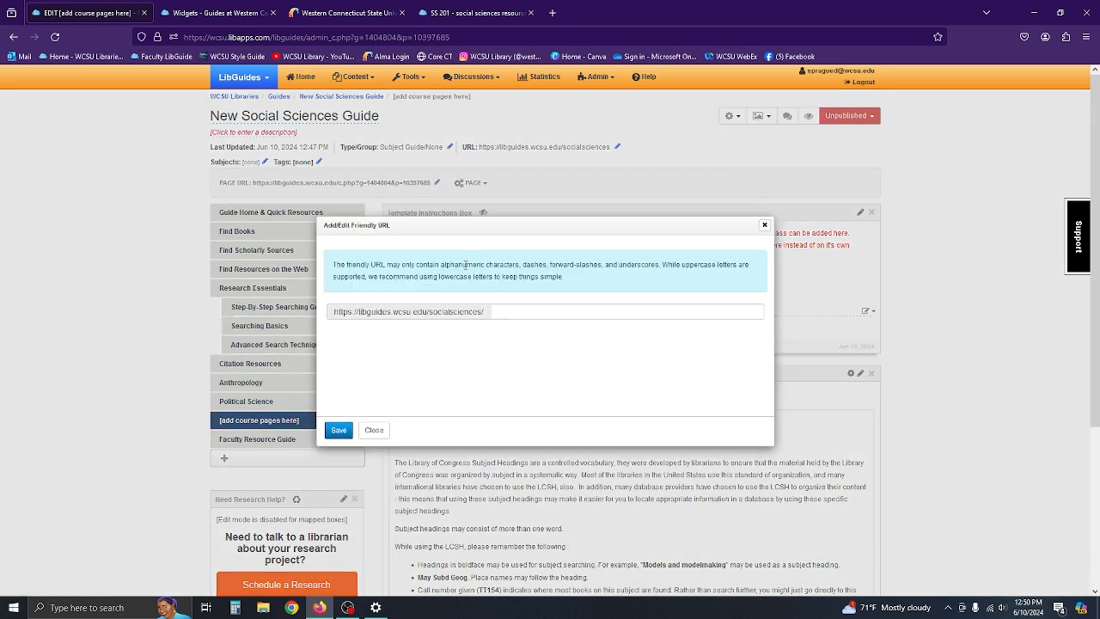
pyautogui.click(527, 310)
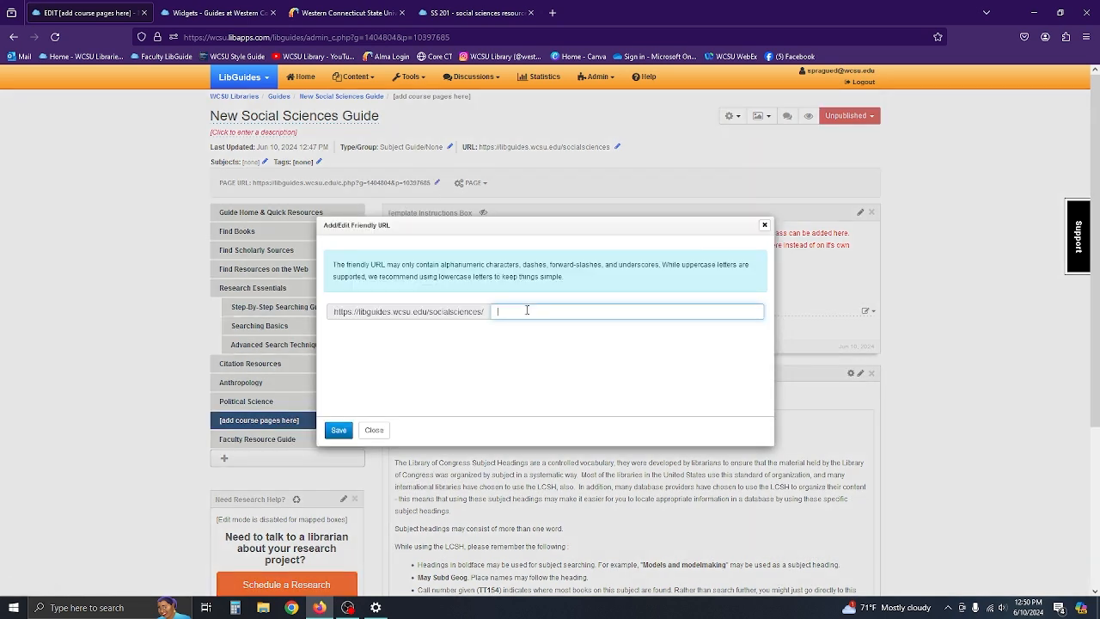
pyautogui.write('ss201')
pyautogui.click(339, 429)
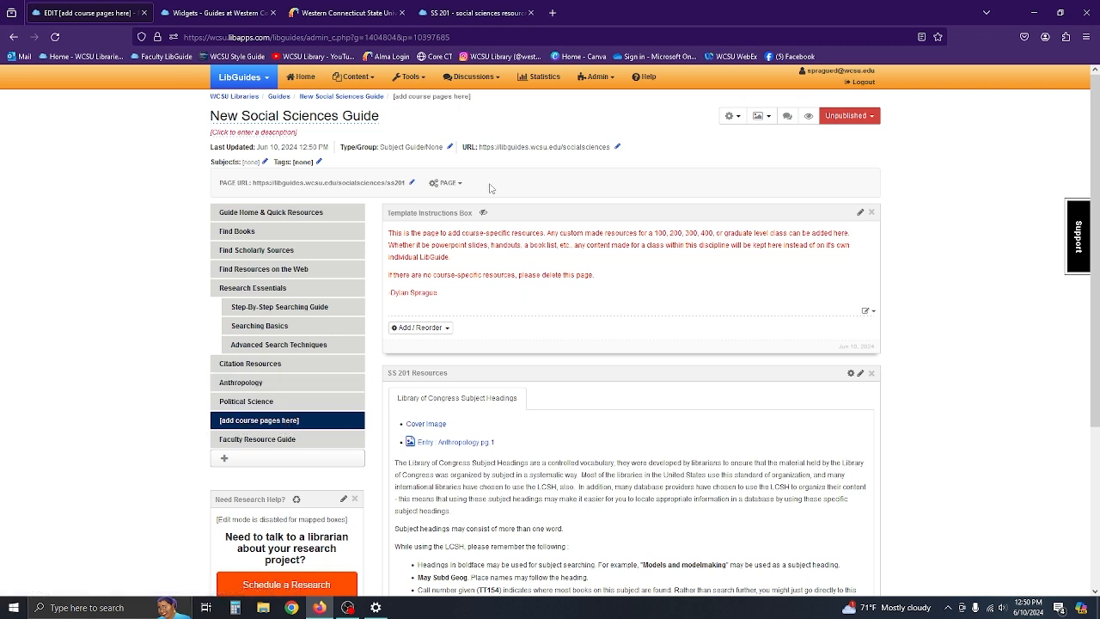
# Step: Rename the [add course pages here] page as "SS 201" in its page properties and save
pyautogui.click(446, 183)
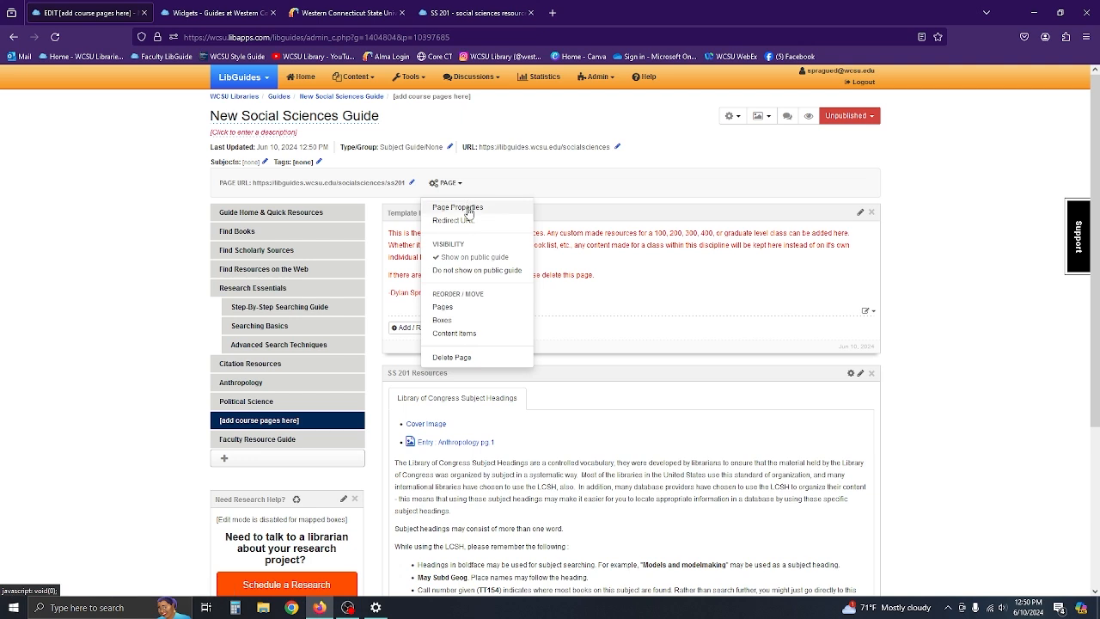
pyautogui.click(471, 208)
pyautogui.moveTo(495, 288); pyautogui.dragTo(331, 301)
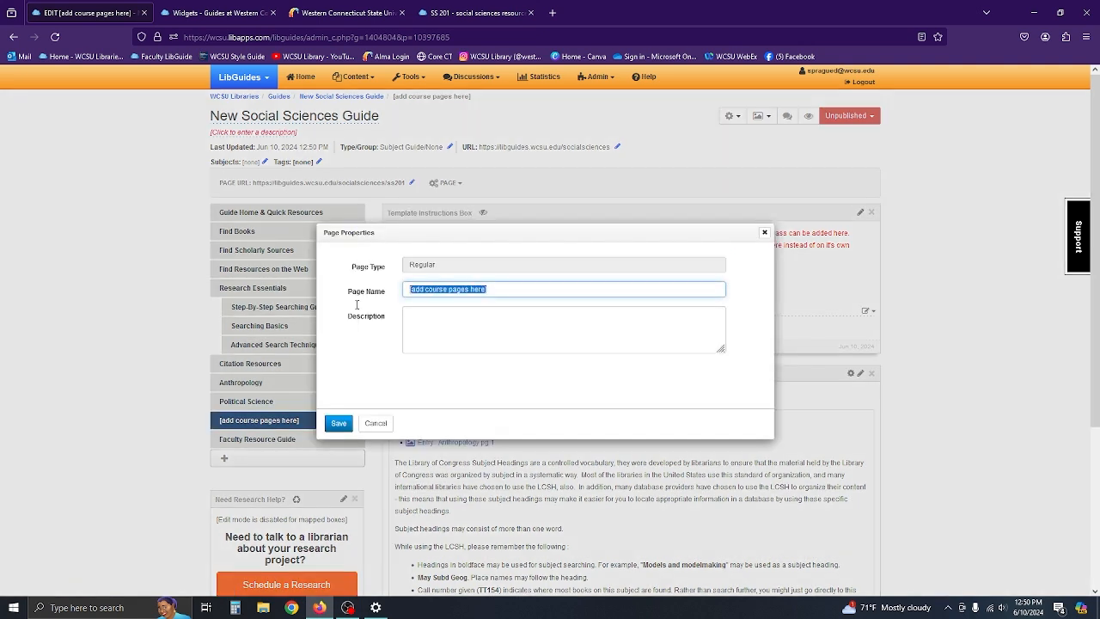
pyautogui.write('SS 201')
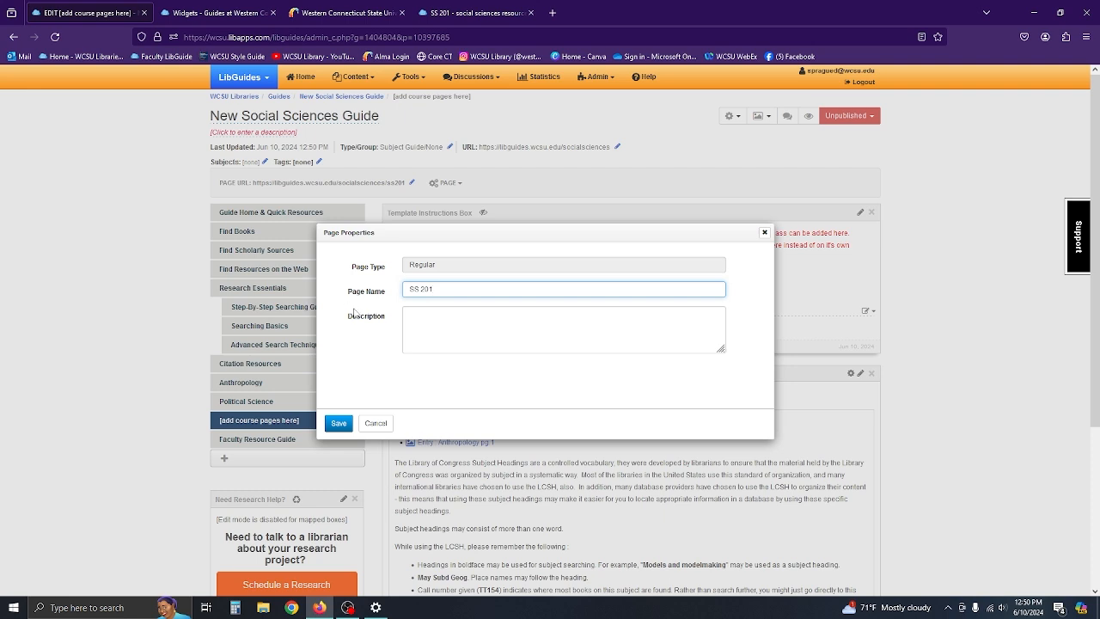
pyautogui.click(341, 425)
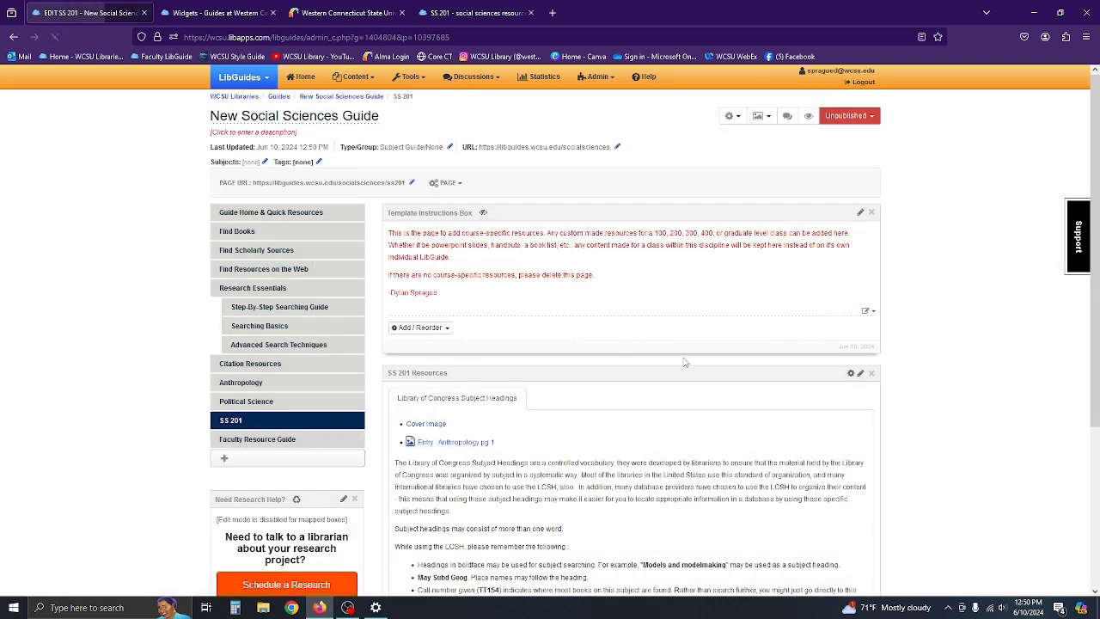
# Step: Review the new guide's Faculty Resource Guide, Guide Home & Quick Resources, Anthropology and SS 201 pages
pyautogui.click(255, 440)
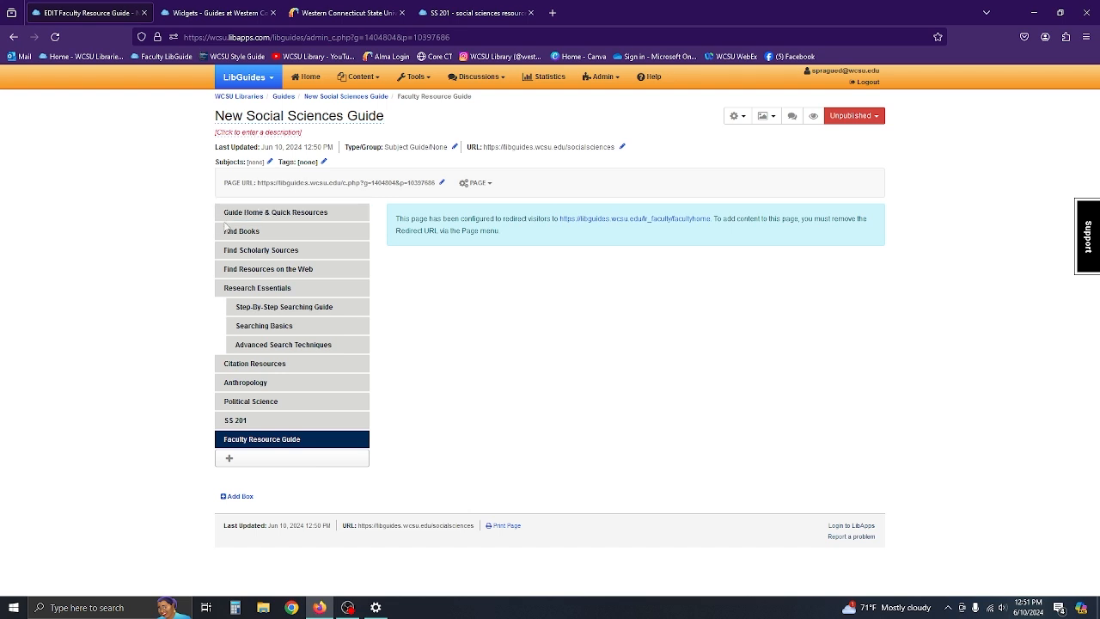
pyautogui.click(273, 215)
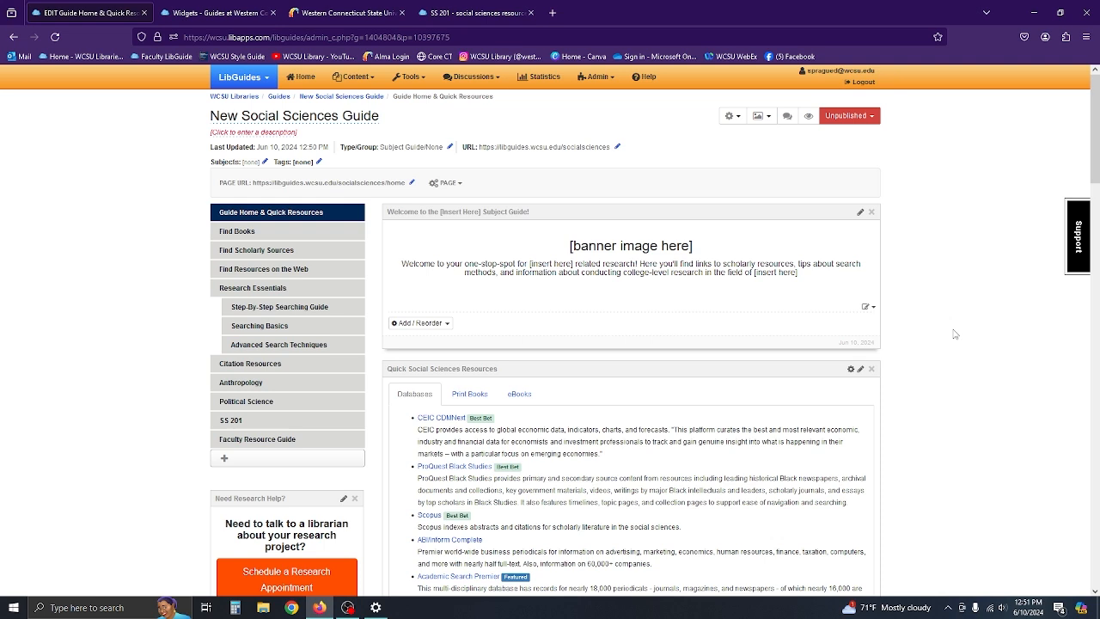
pyautogui.click(230, 388)
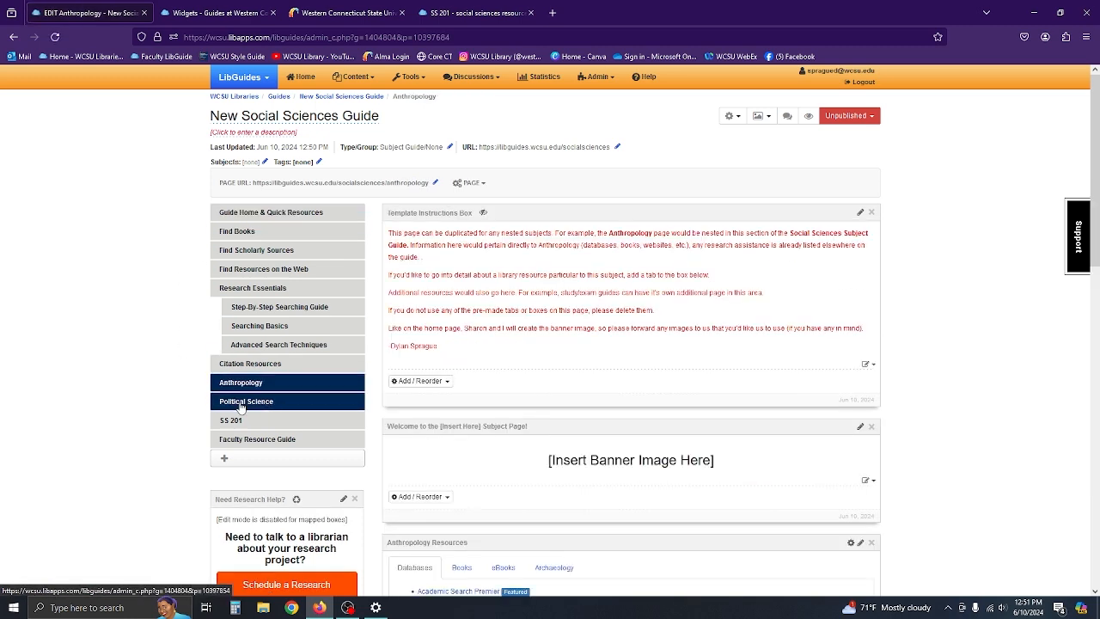
pyautogui.click(249, 421)
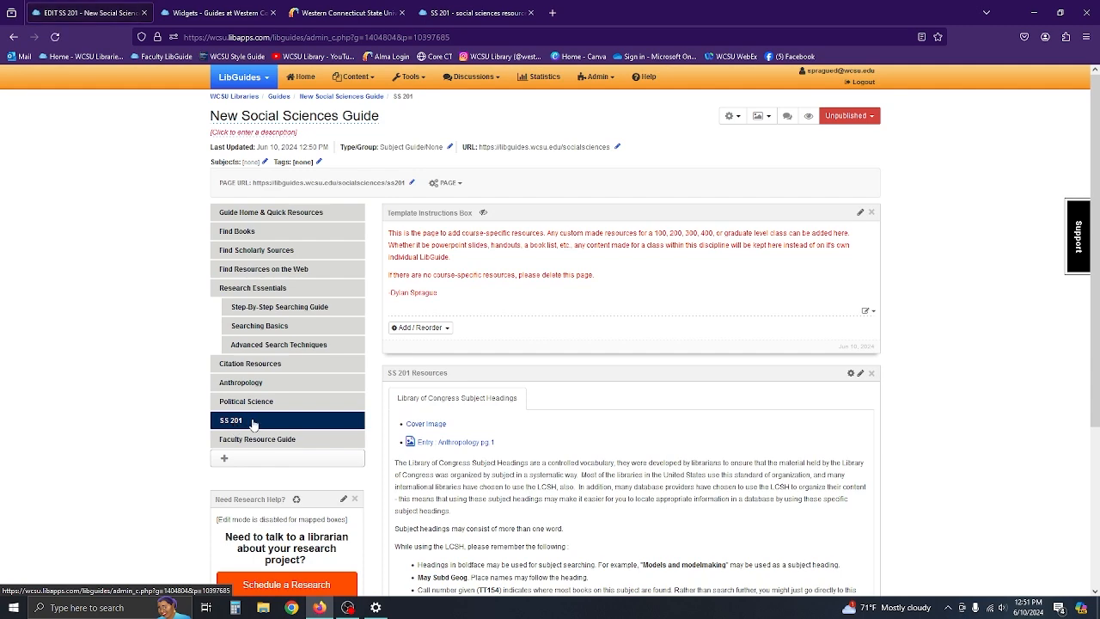
pyautogui.scroll(-2, 253, 423)
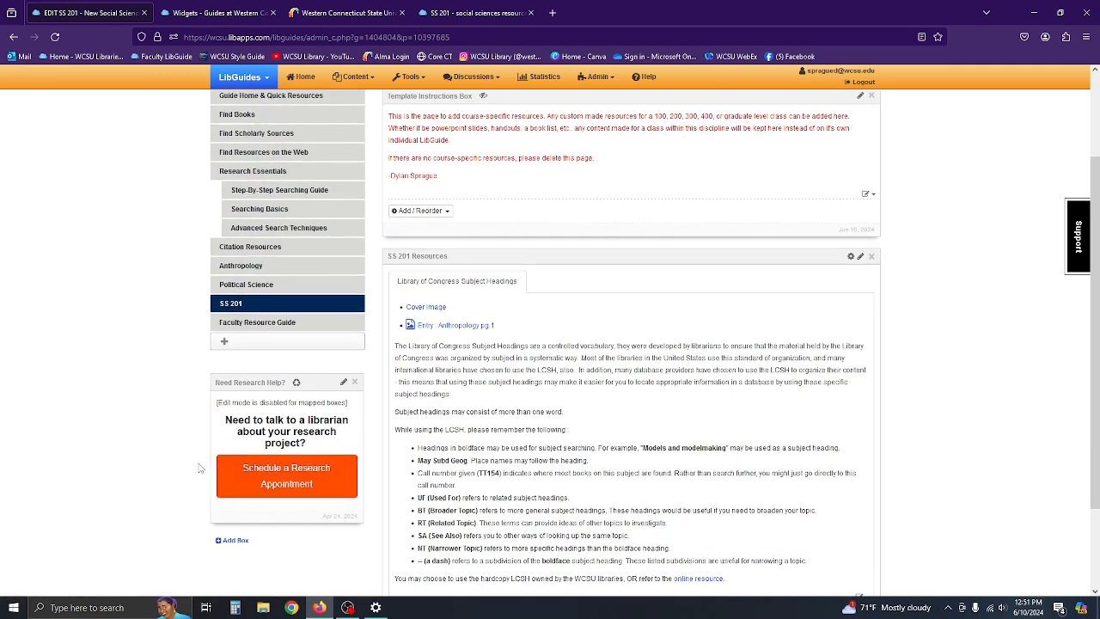
# Step: Check the Schedule a Research Appointment form on the SS 201 page with Haas Library as the location, and close it
pyautogui.click(283, 484)
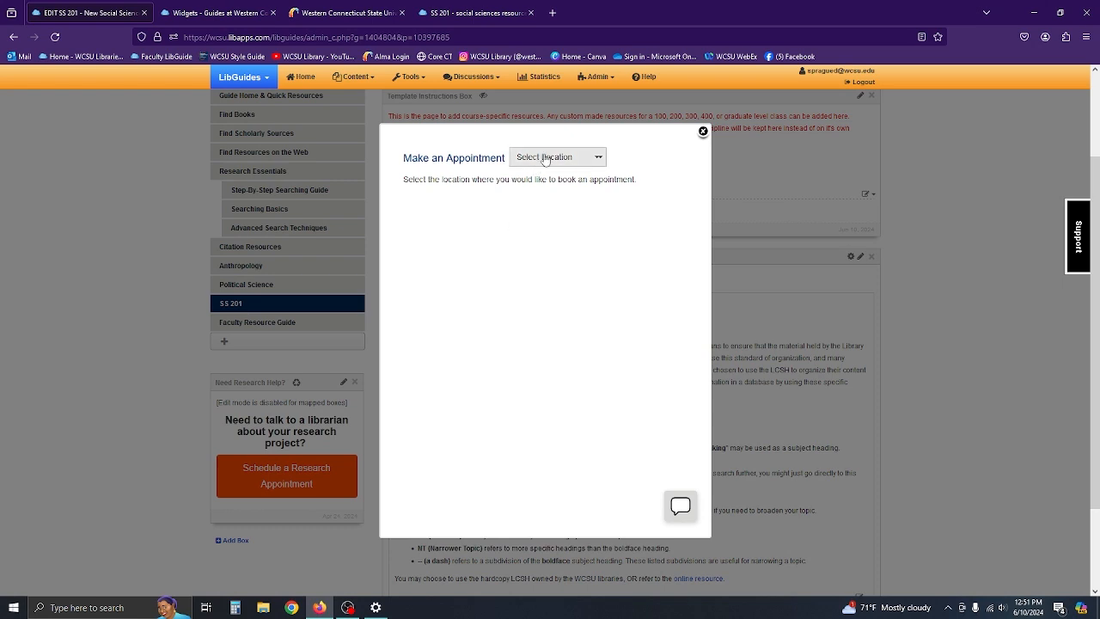
pyautogui.click(543, 158)
pyautogui.click(546, 189)
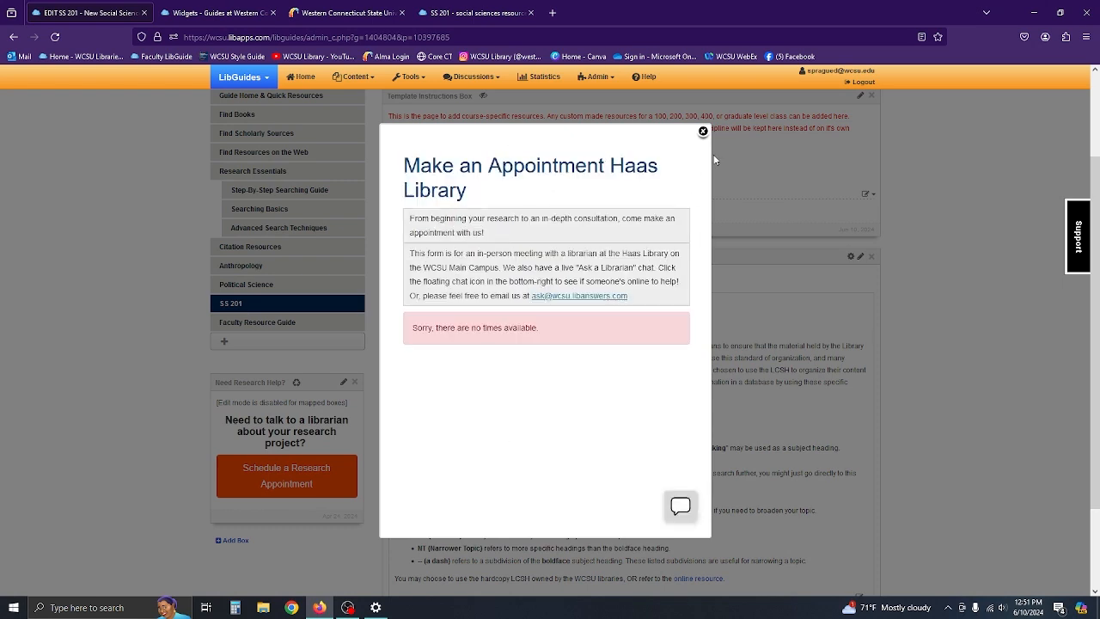
pyautogui.click(701, 133)
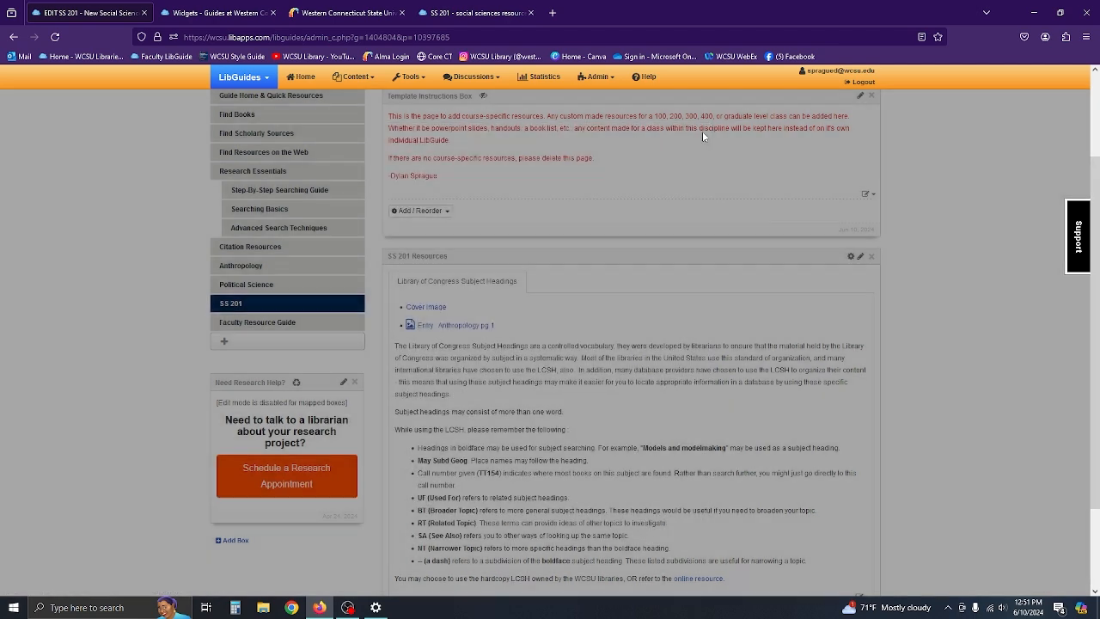
pyautogui.scroll(2, 179, 473)
pyautogui.scroll(1, 179, 474)
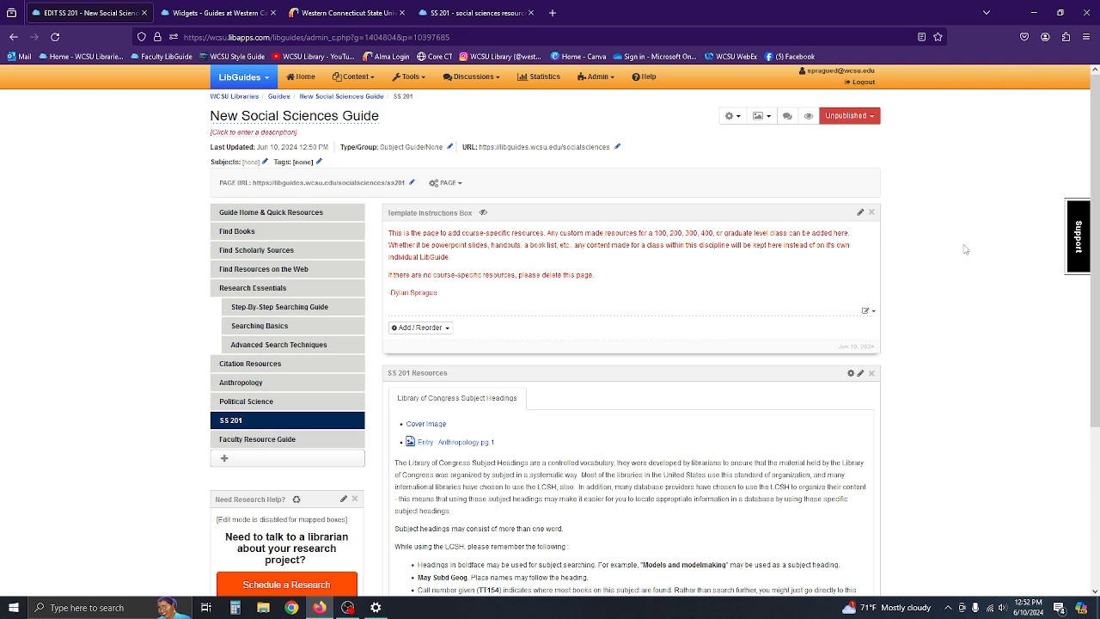
pyautogui.click(348, 608)
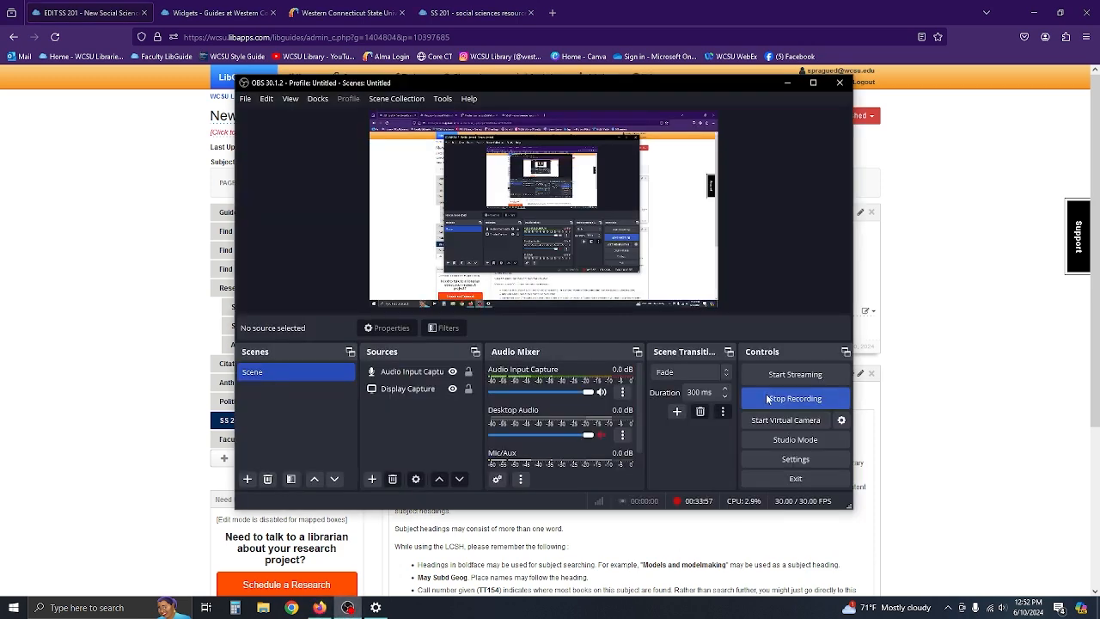